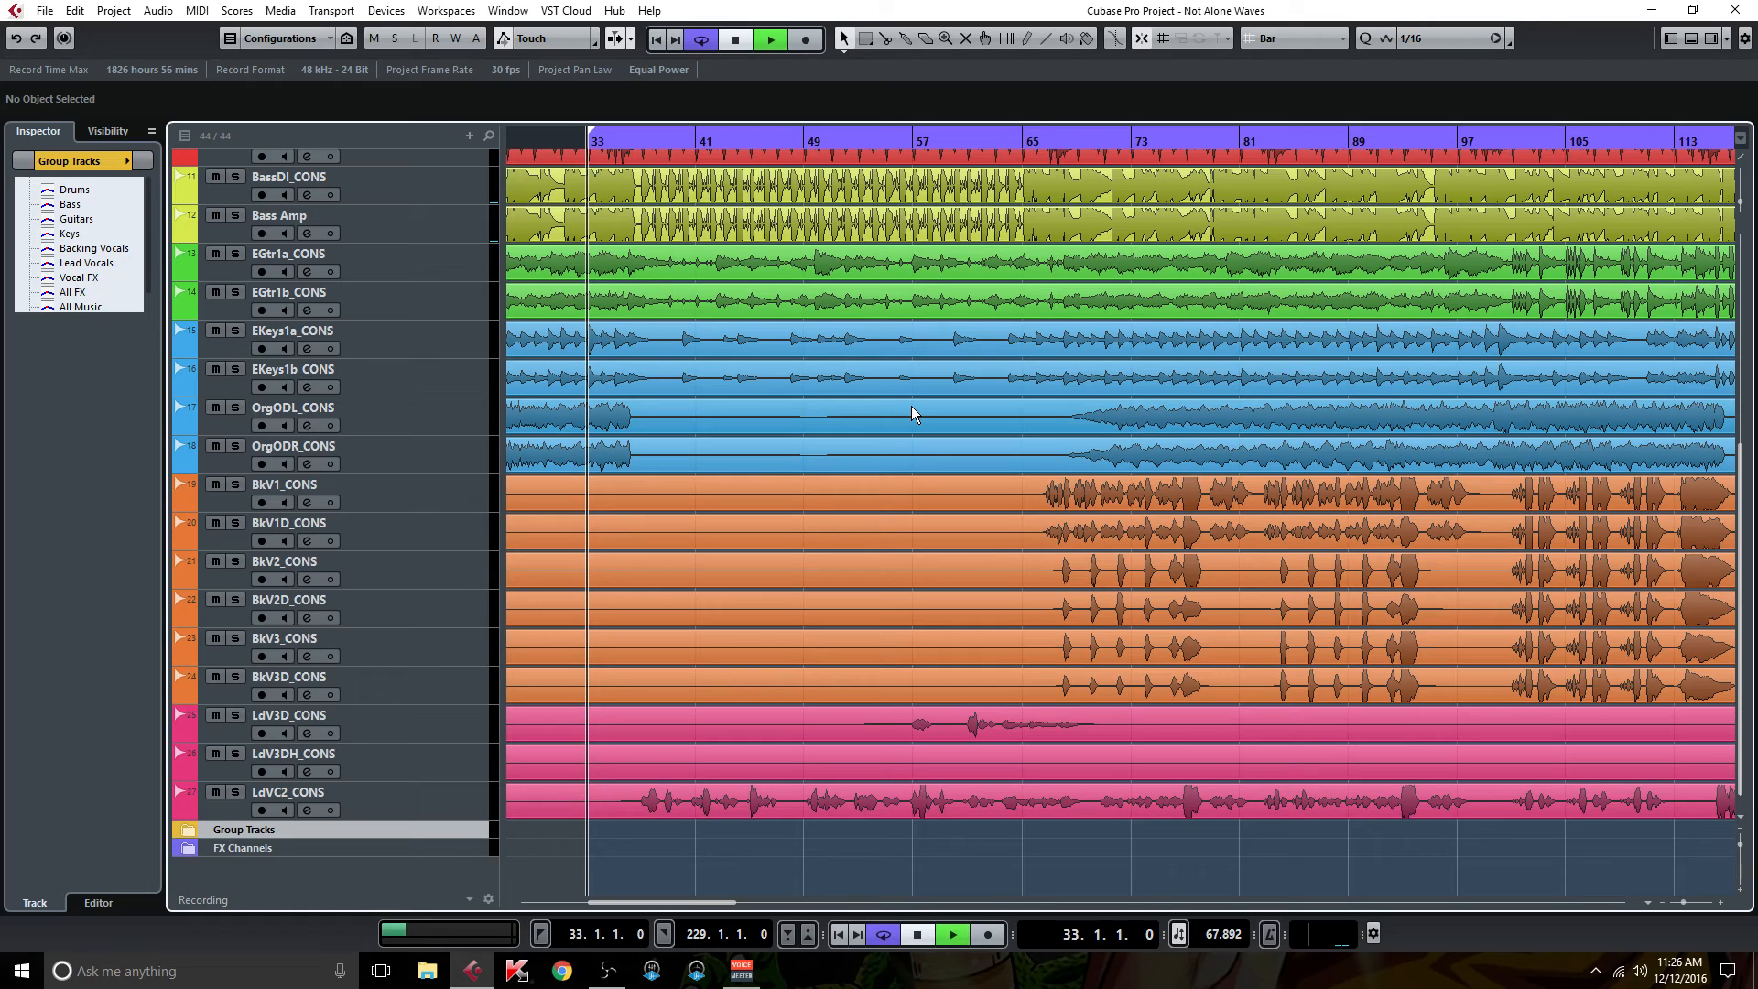
- Copy the NLS Channel Mono insert to the LdV3D, LdV3DH and LdVC2 channels, with LdVC2's drive set to 3.0
key("F3")
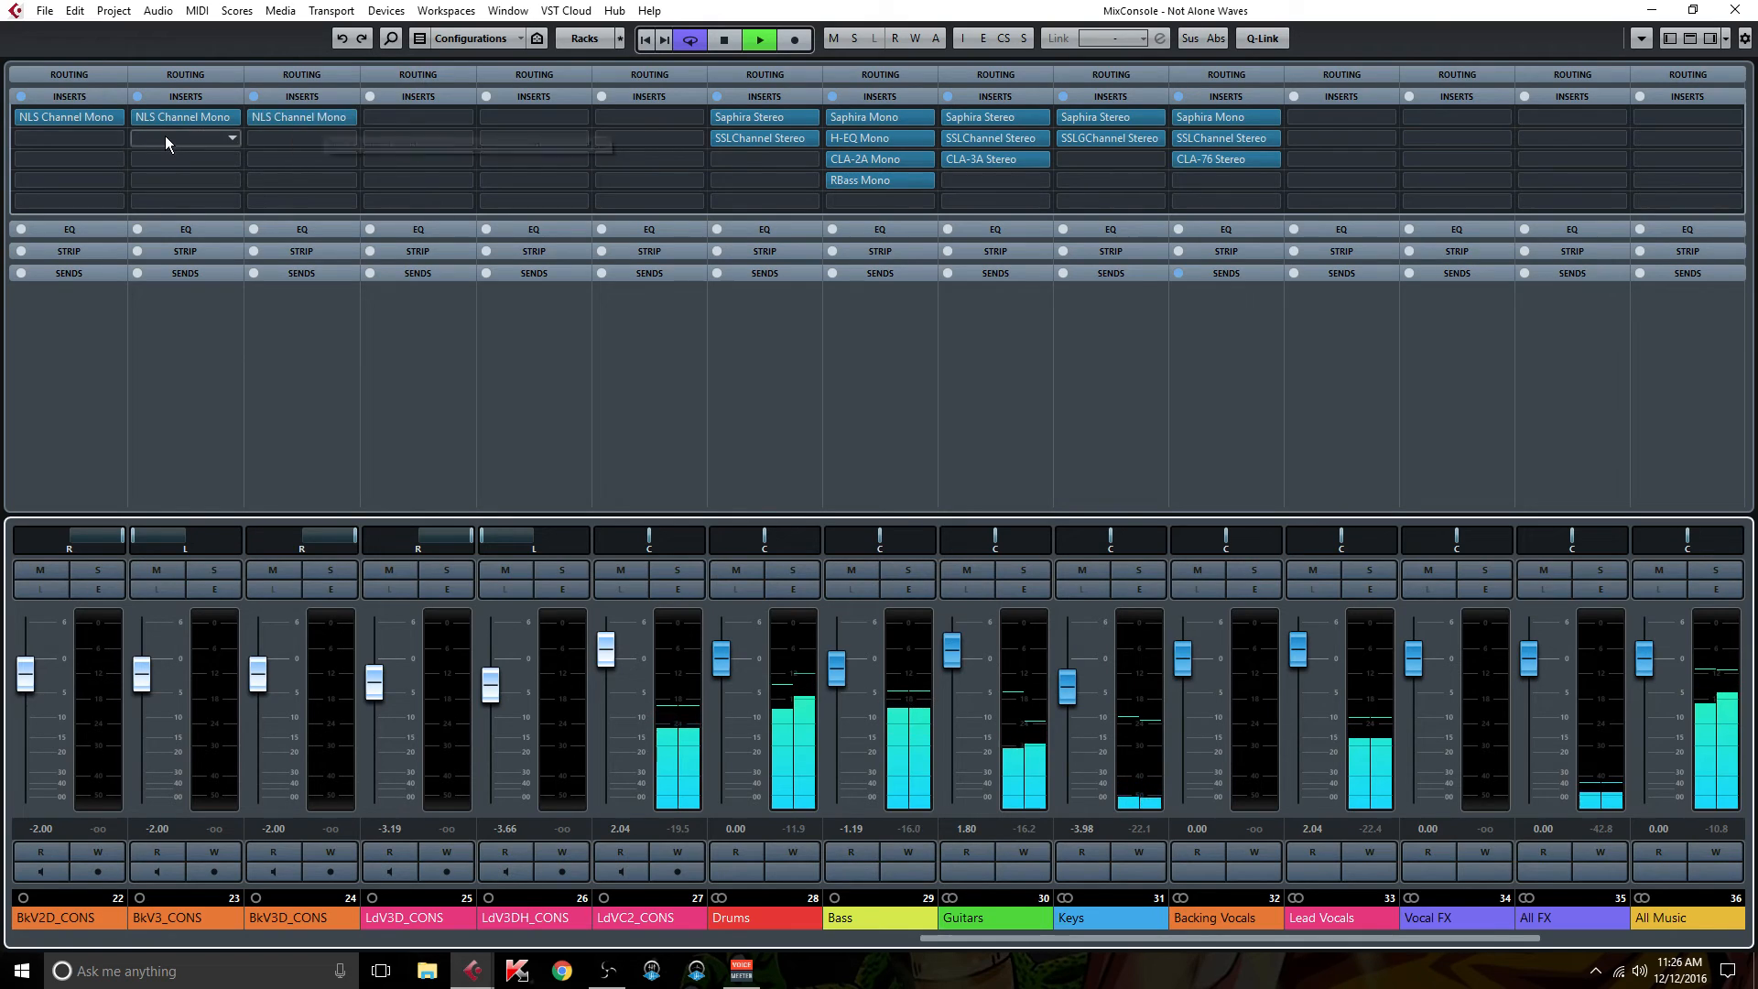
left_click_drag(309, 114, 644, 119)
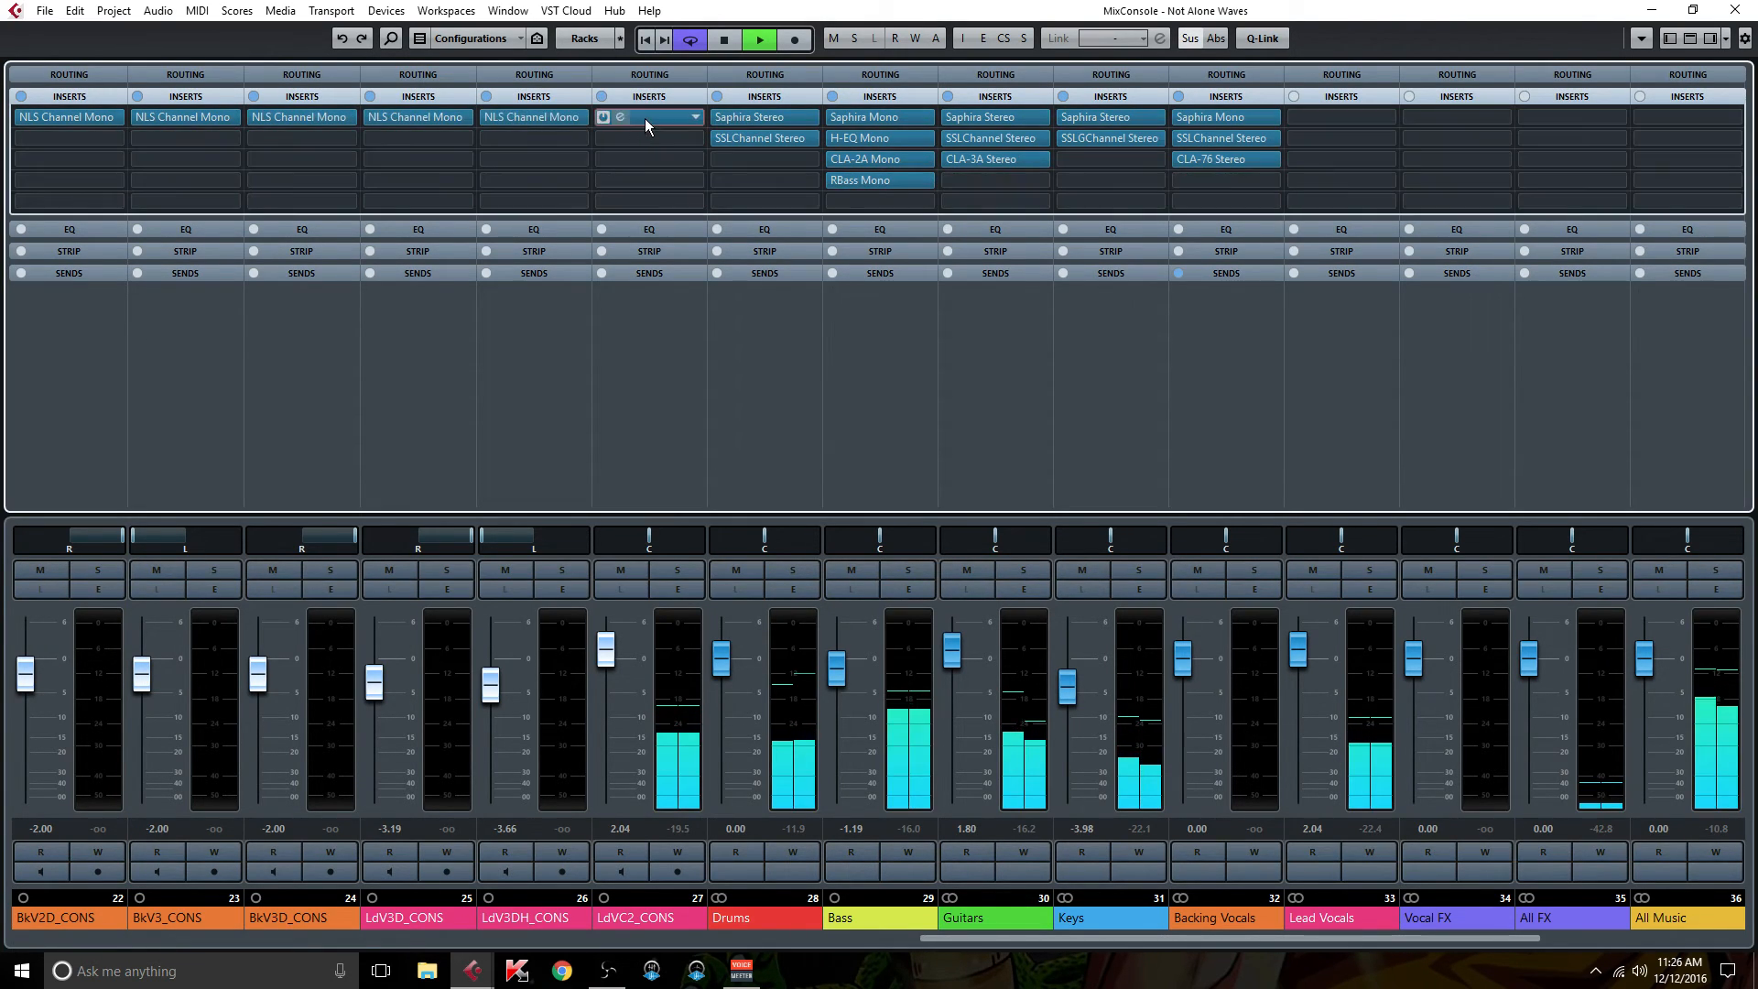
left_click(646, 118)
left_click_drag(836, 466, 836, 463)
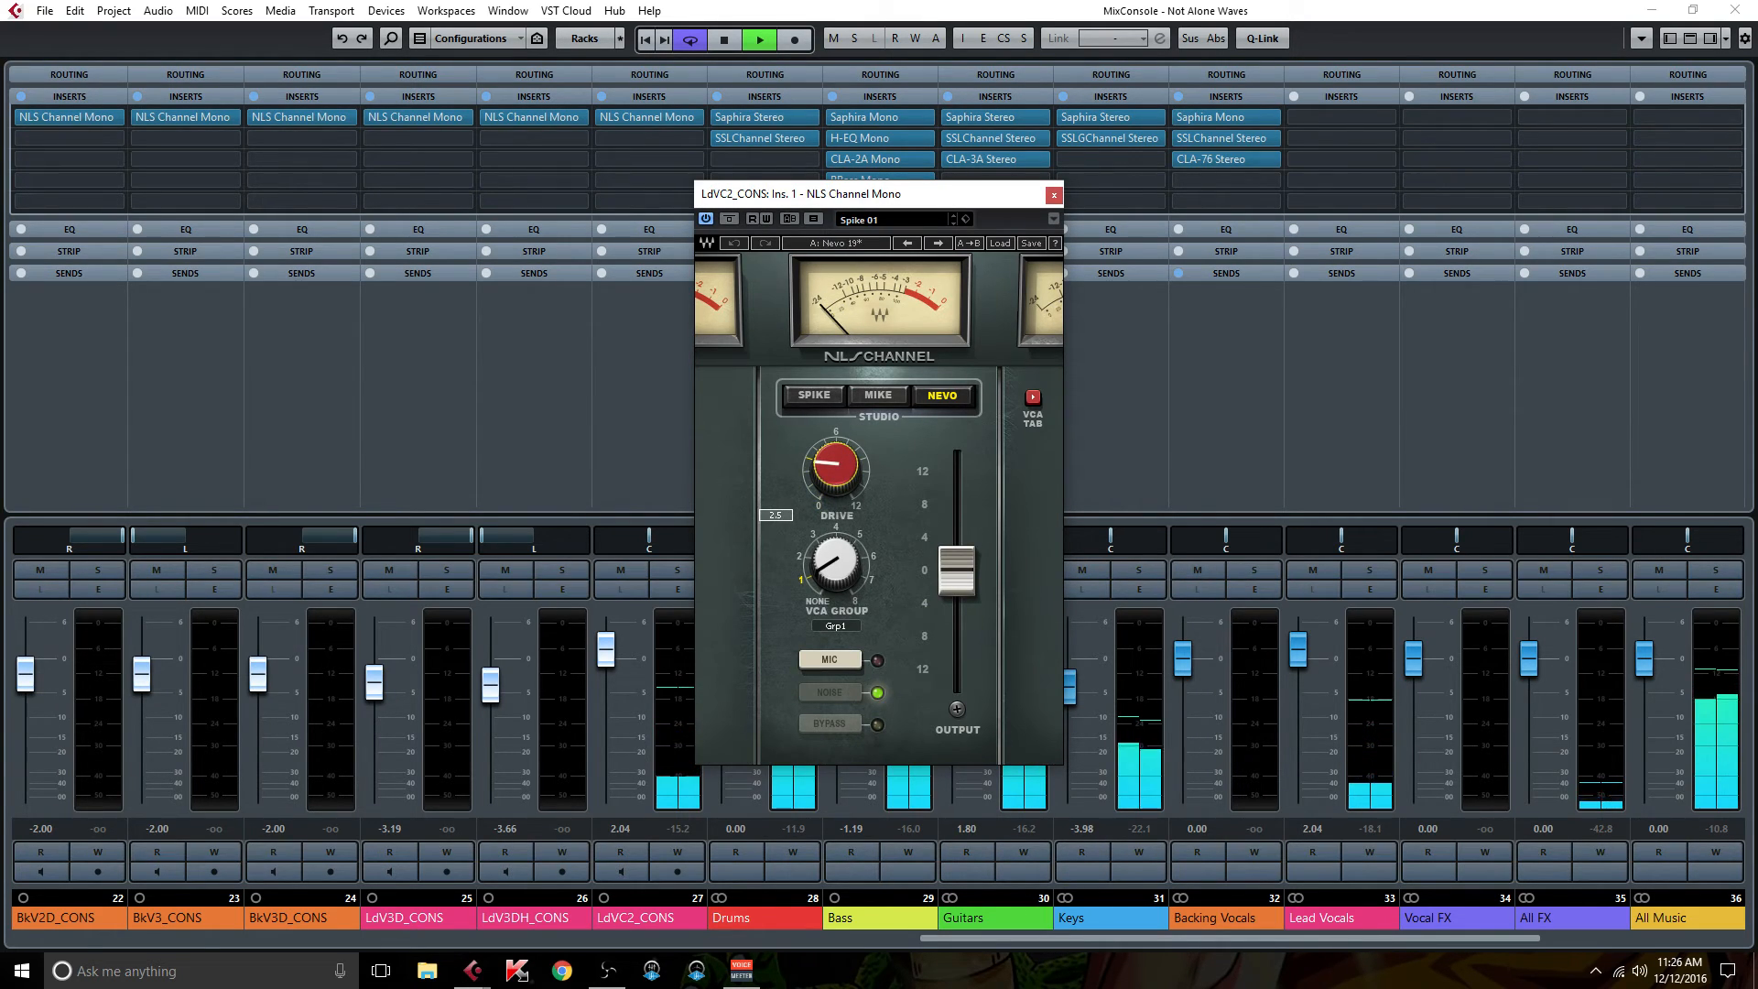
left_click_drag(836, 463, 836, 462)
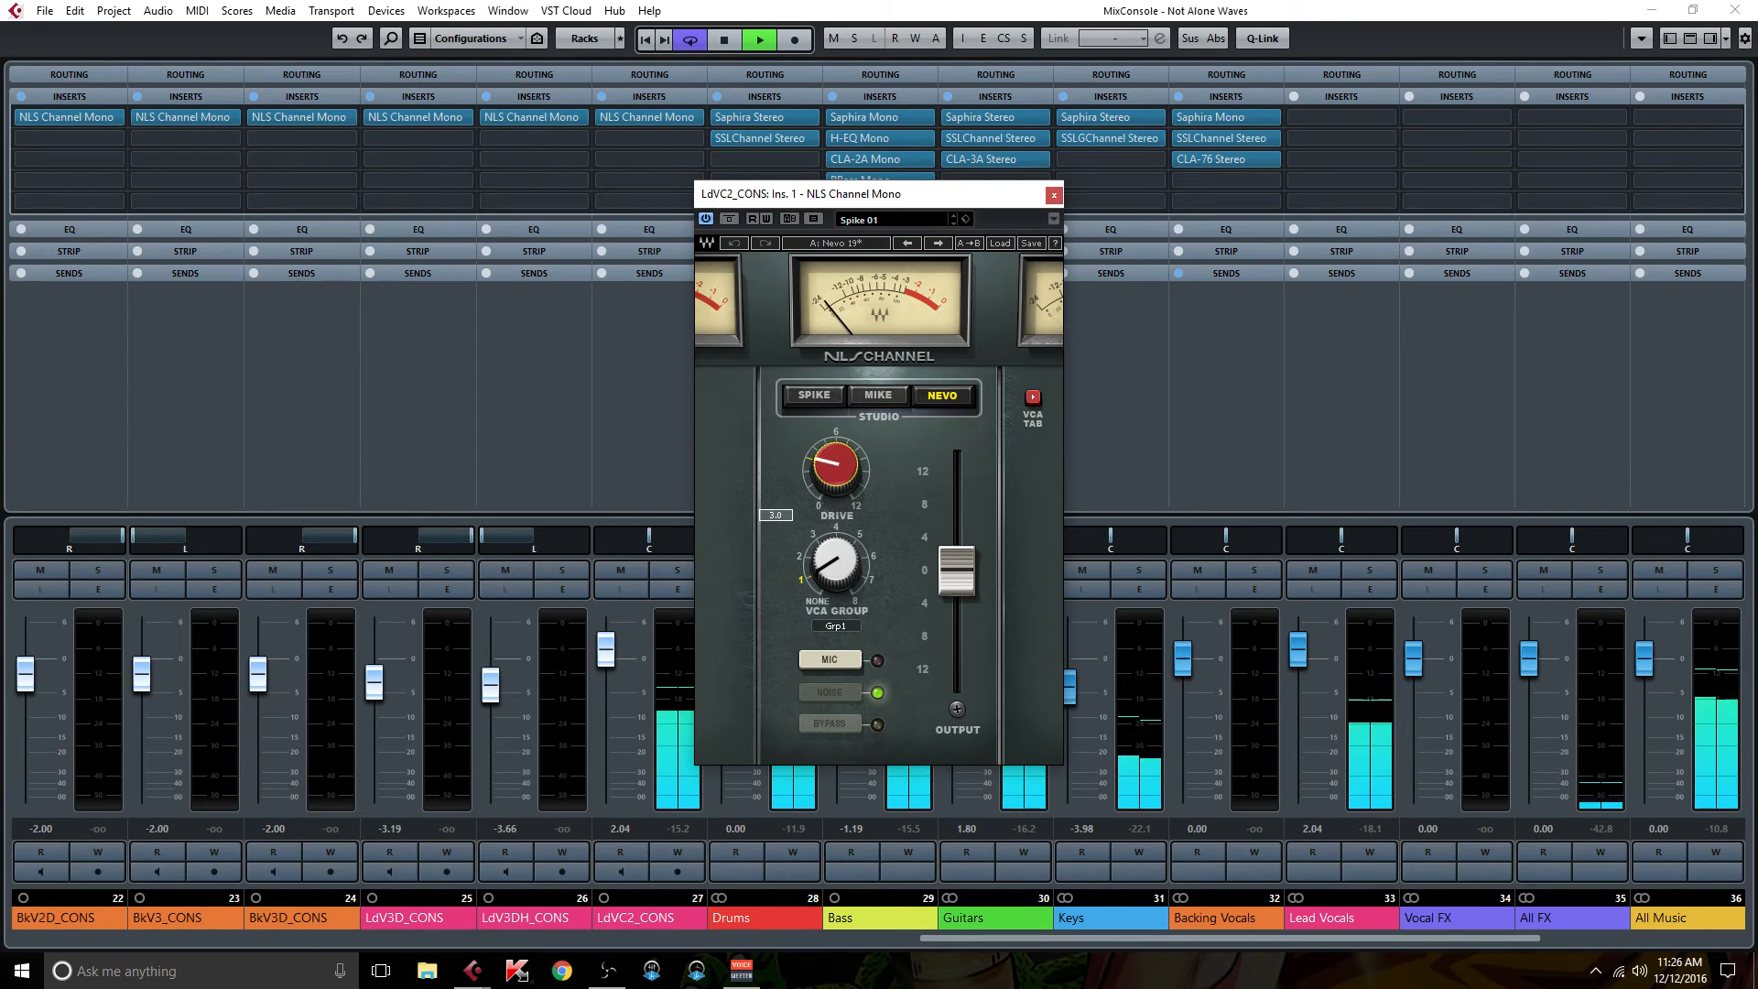
left_click(1055, 195)
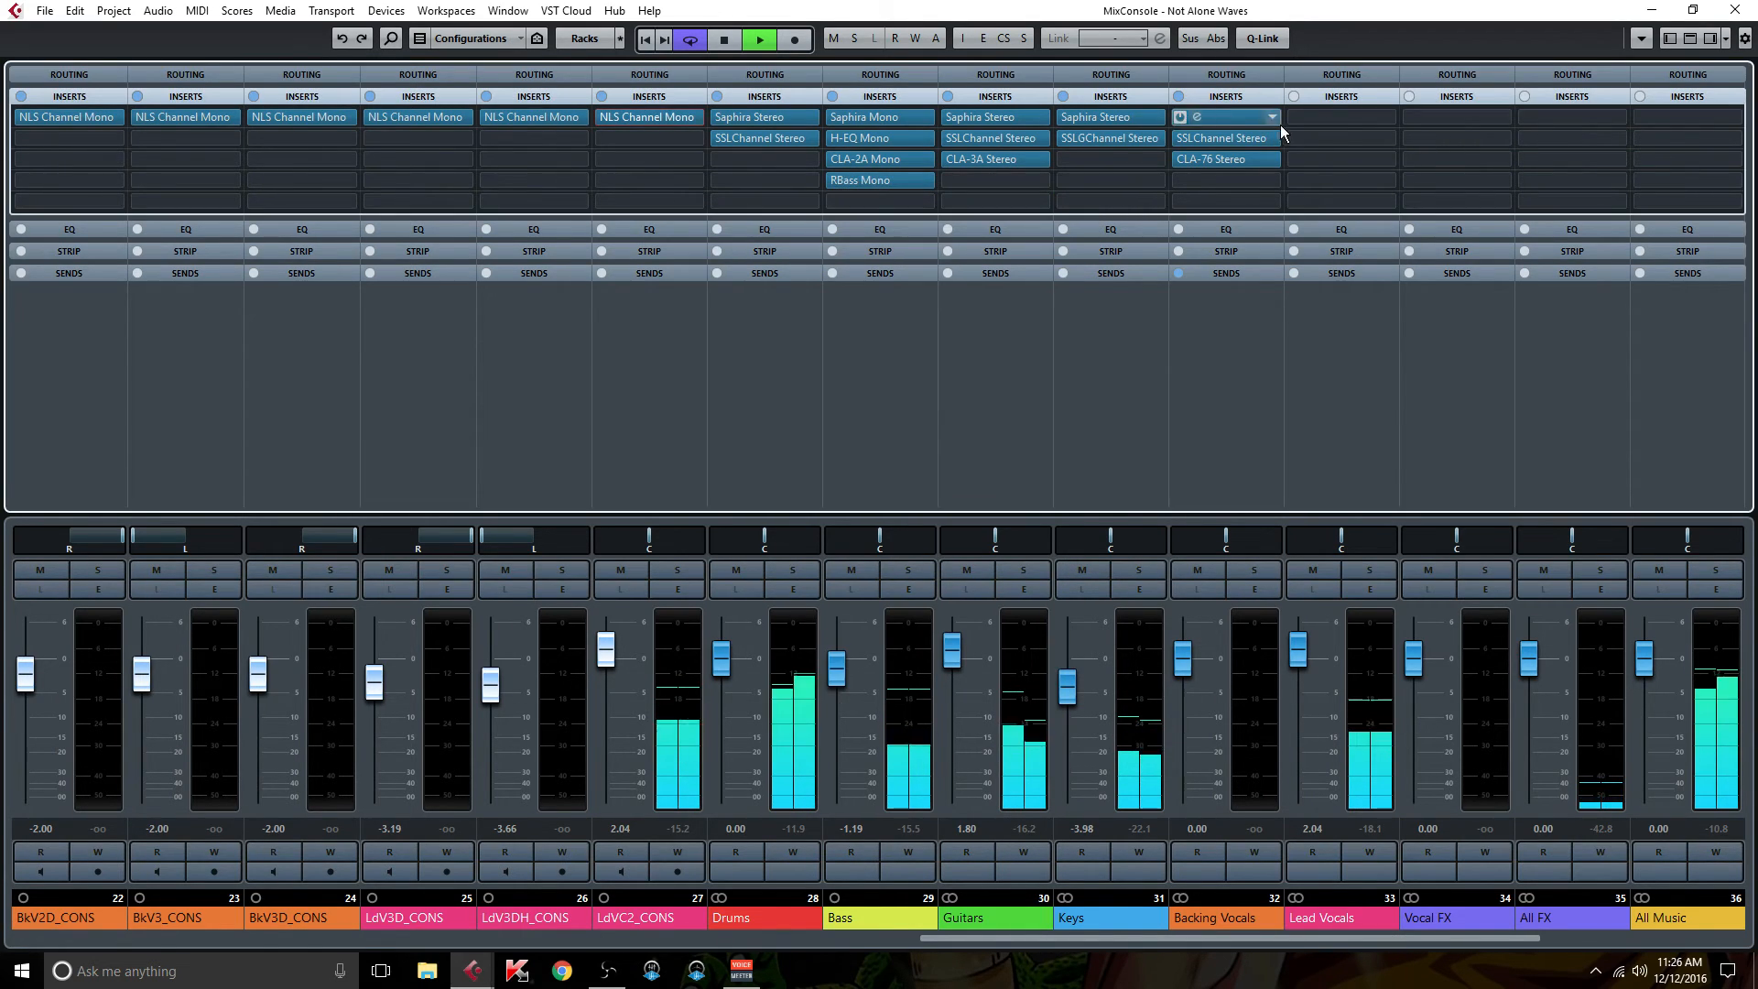
- Insert the Waves RDeEsser Stereo plugin in the first insert slot of the Lead Vocals group
left_click(1390, 115)
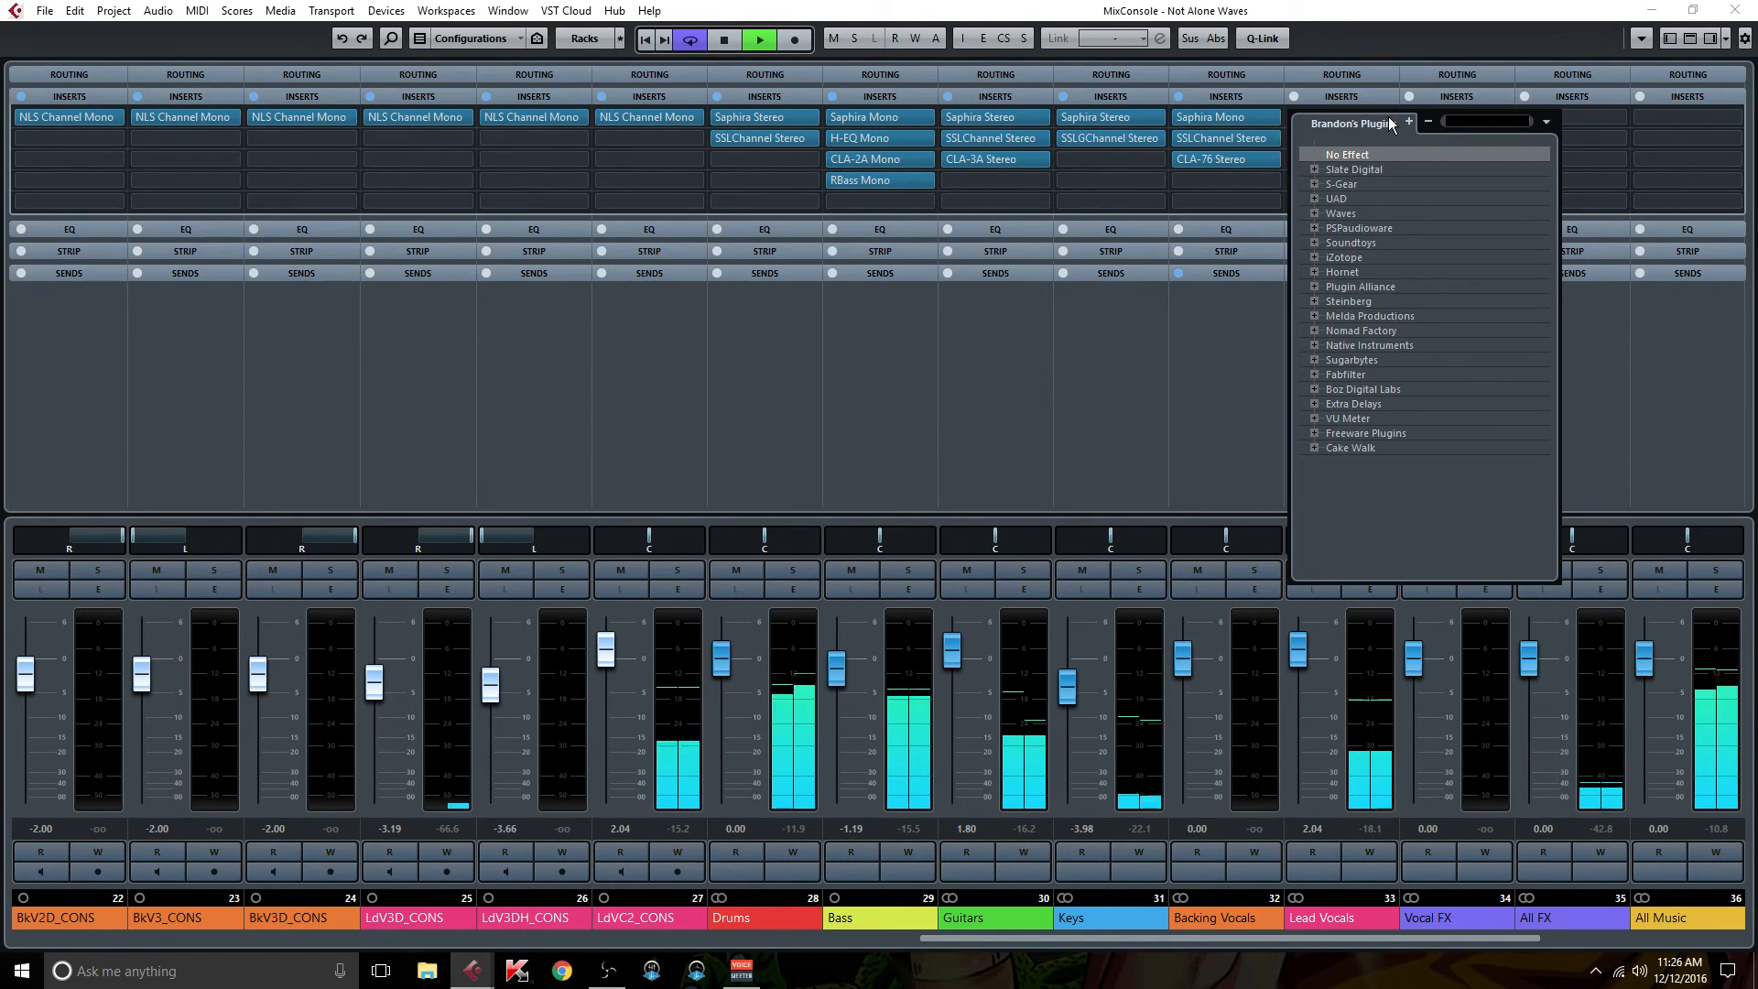
type("sa")
key("BackSpace")
key("BackSpace")
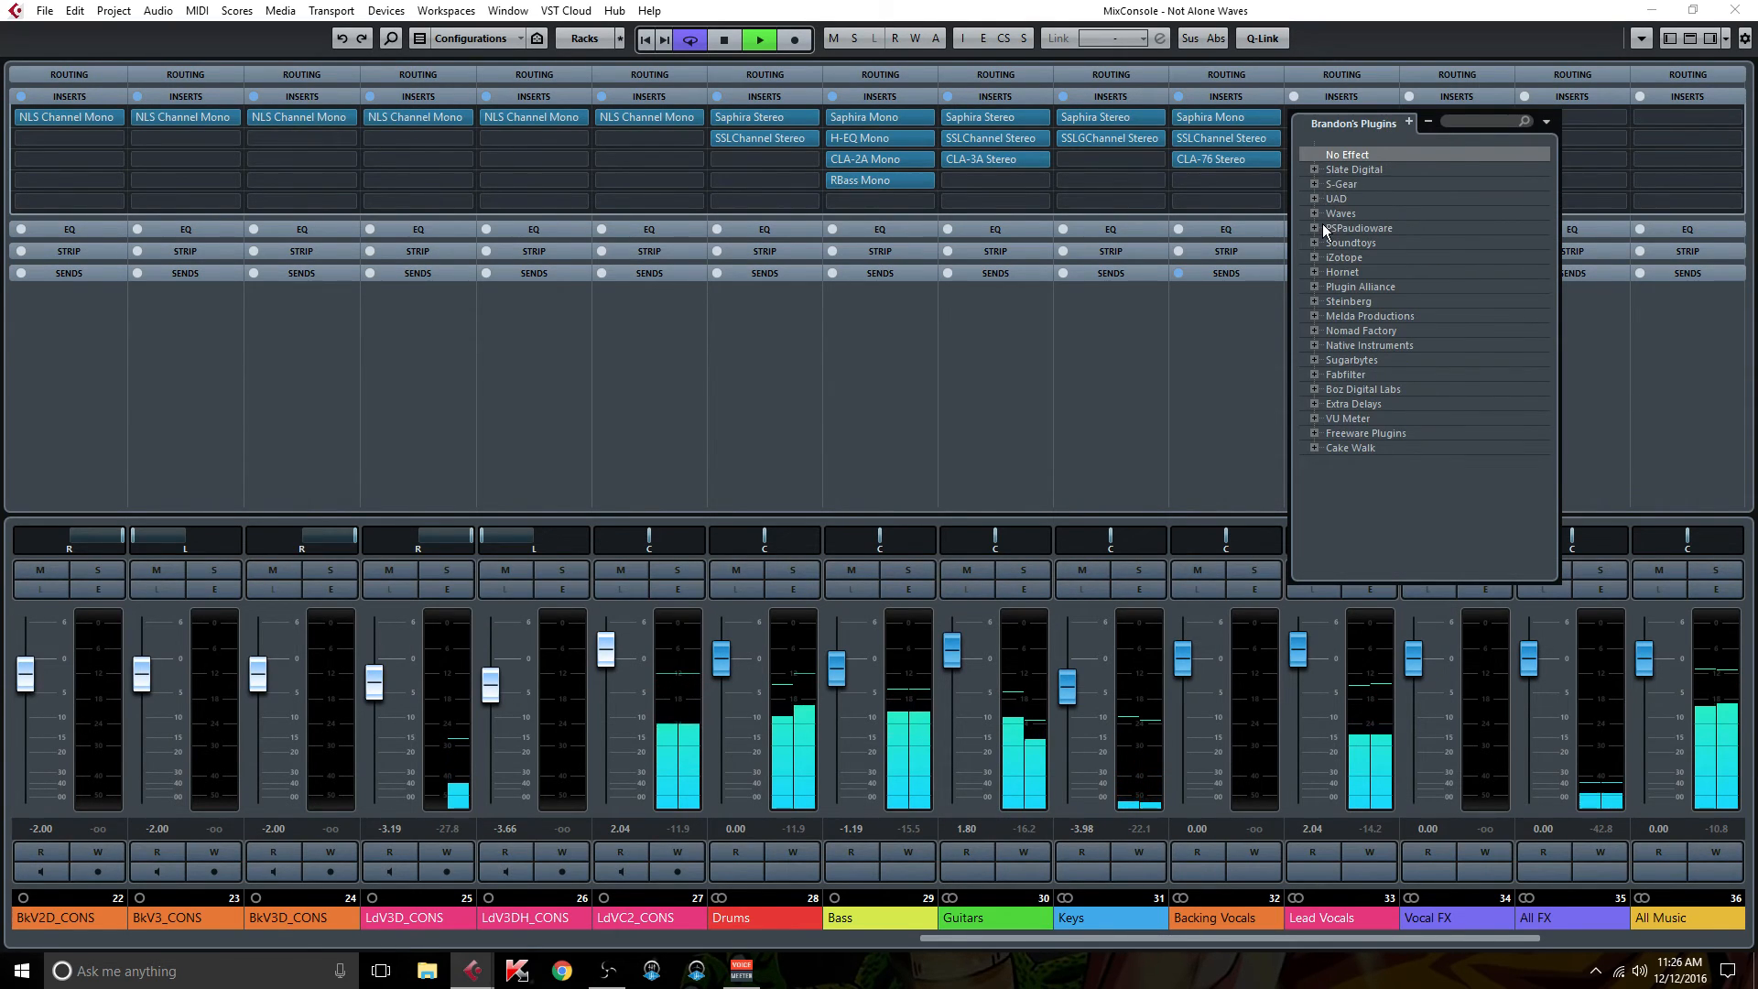
left_click(1315, 215)
left_click(1333, 462)
scroll(1379, 519, "down", 10)
scroll(1381, 519, "down", 4)
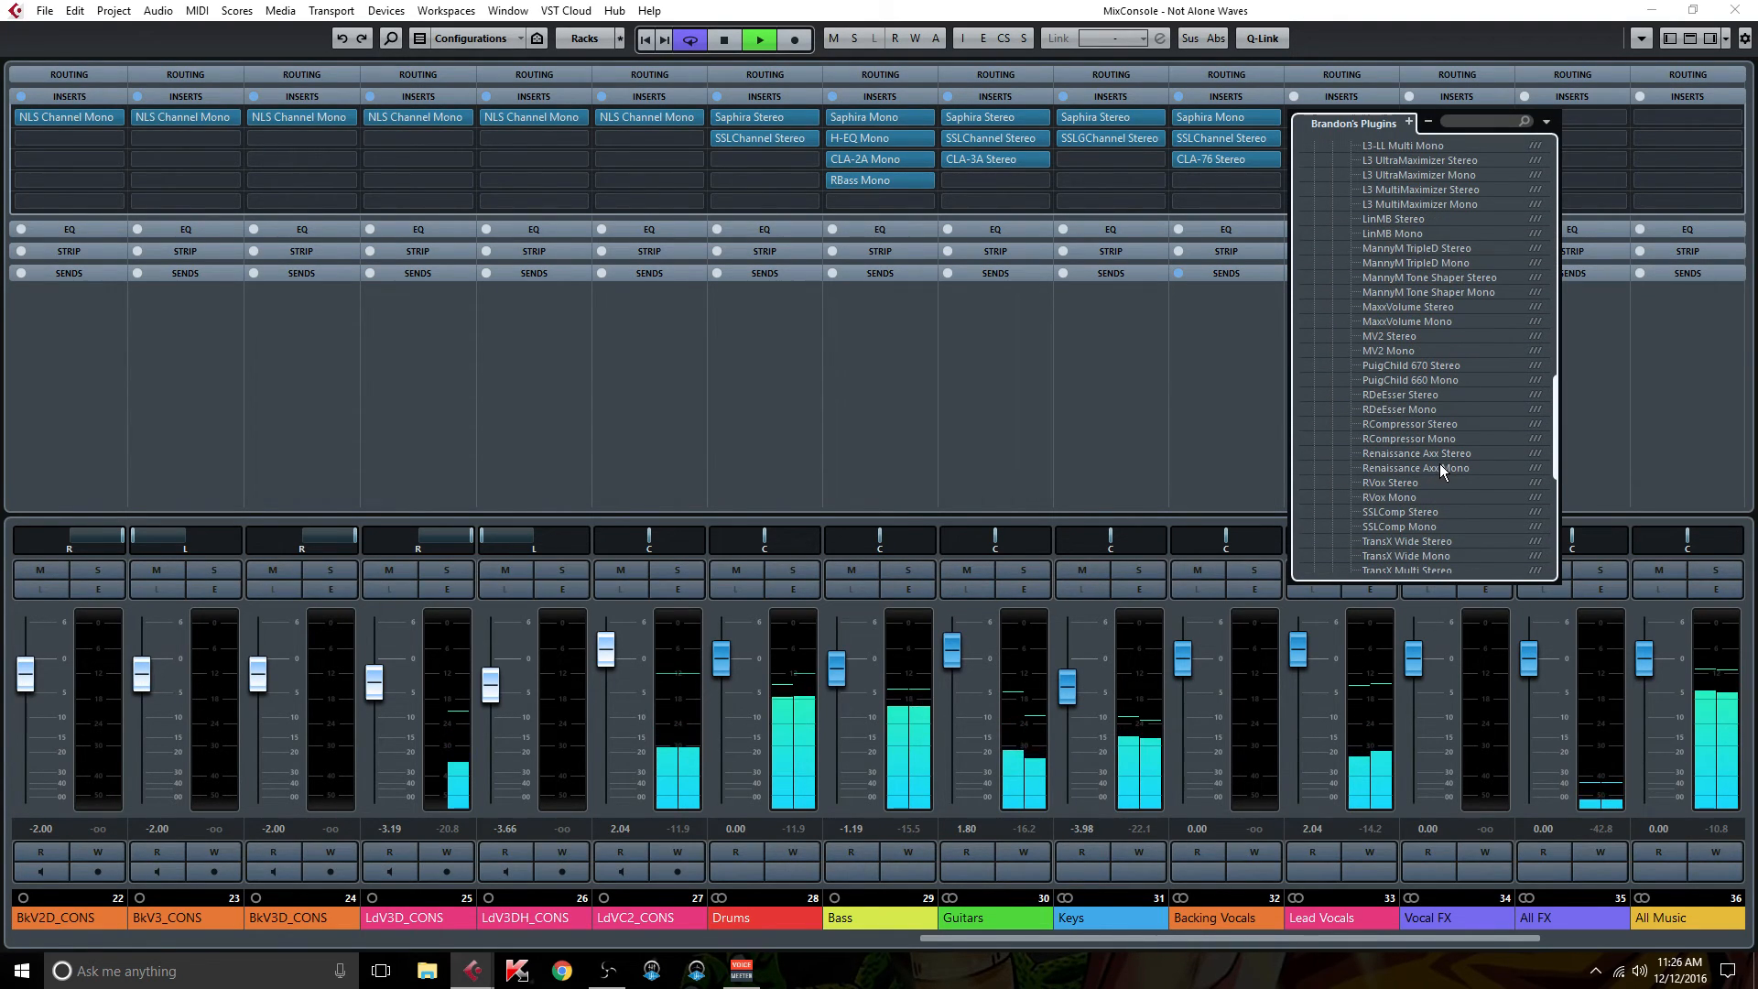
left_click(1420, 395)
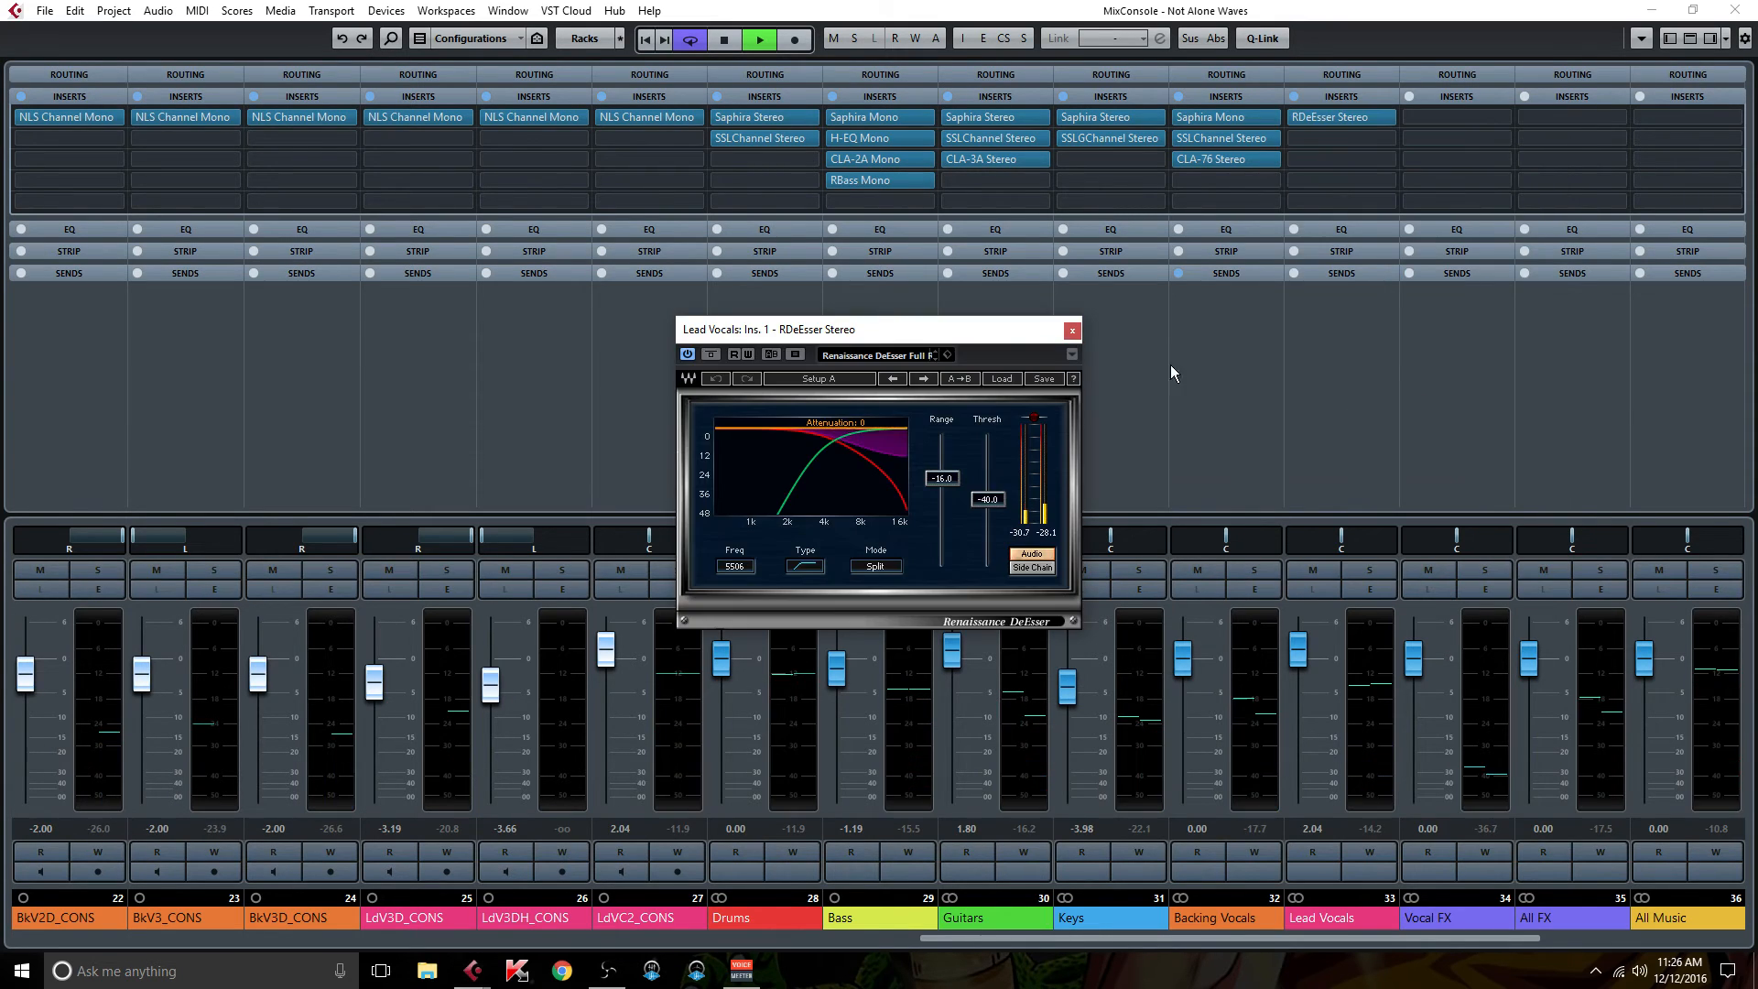
- Load the Male DeEss Narrow preset in the Lead Vocals de-esser and close the plugin window
left_click(877, 355)
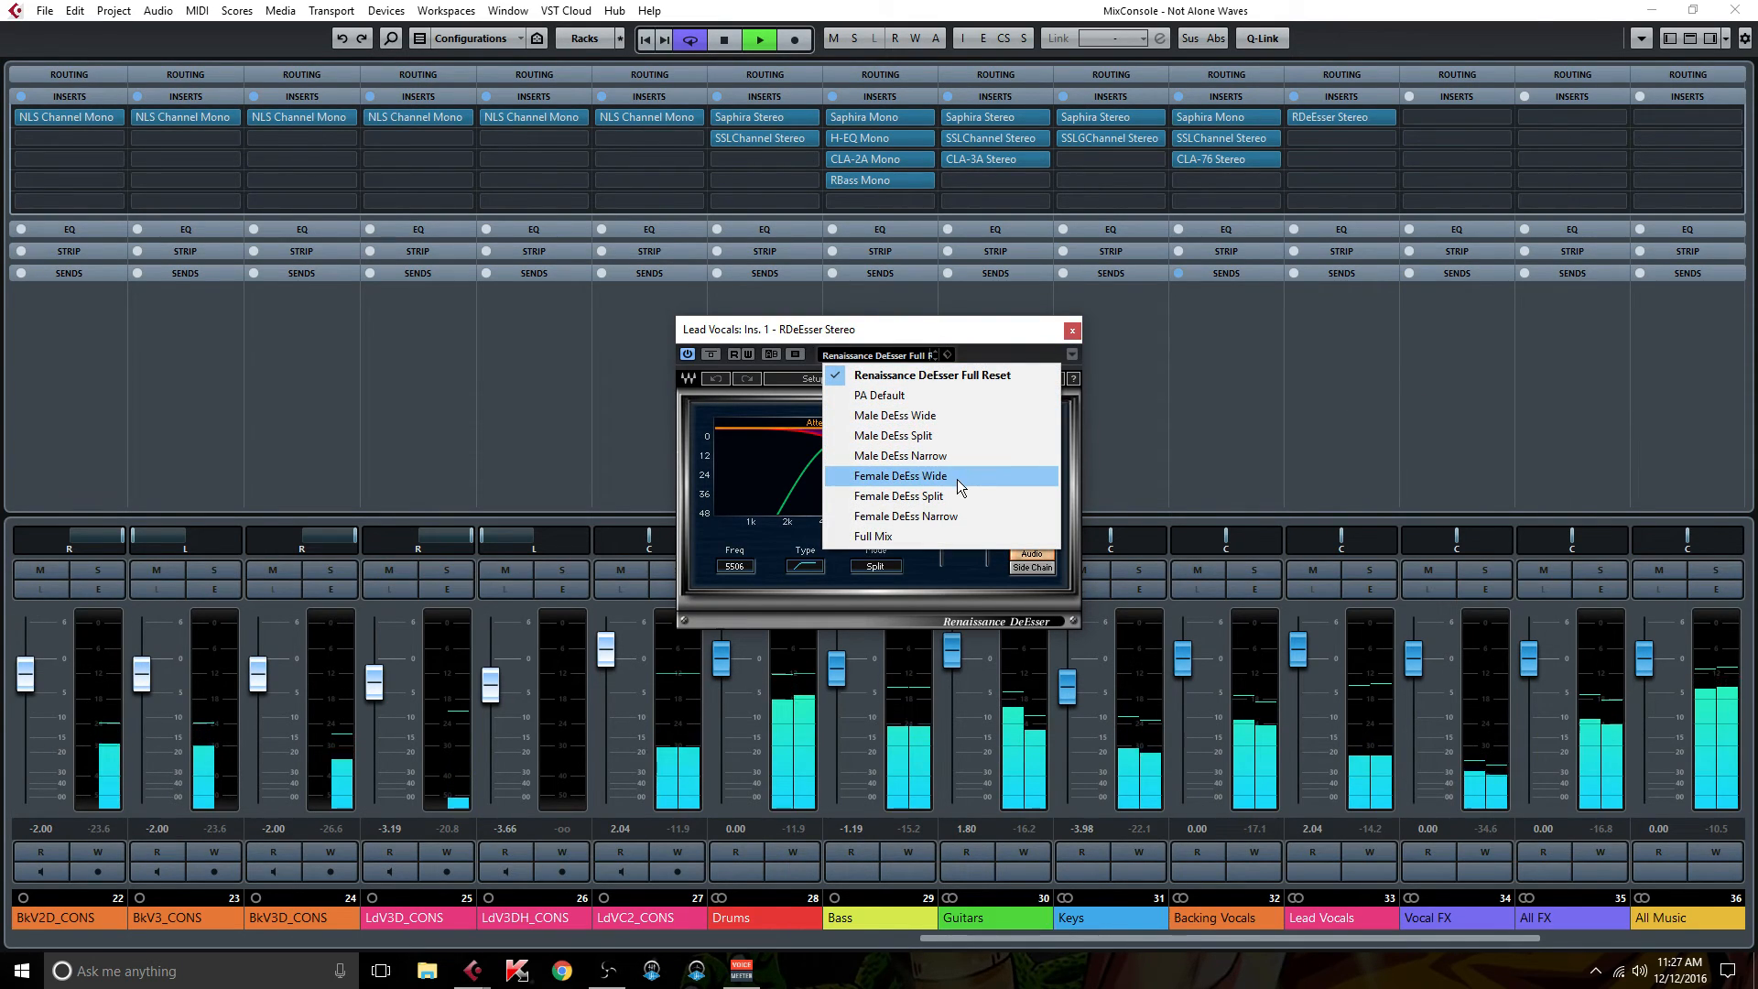
left_click(946, 455)
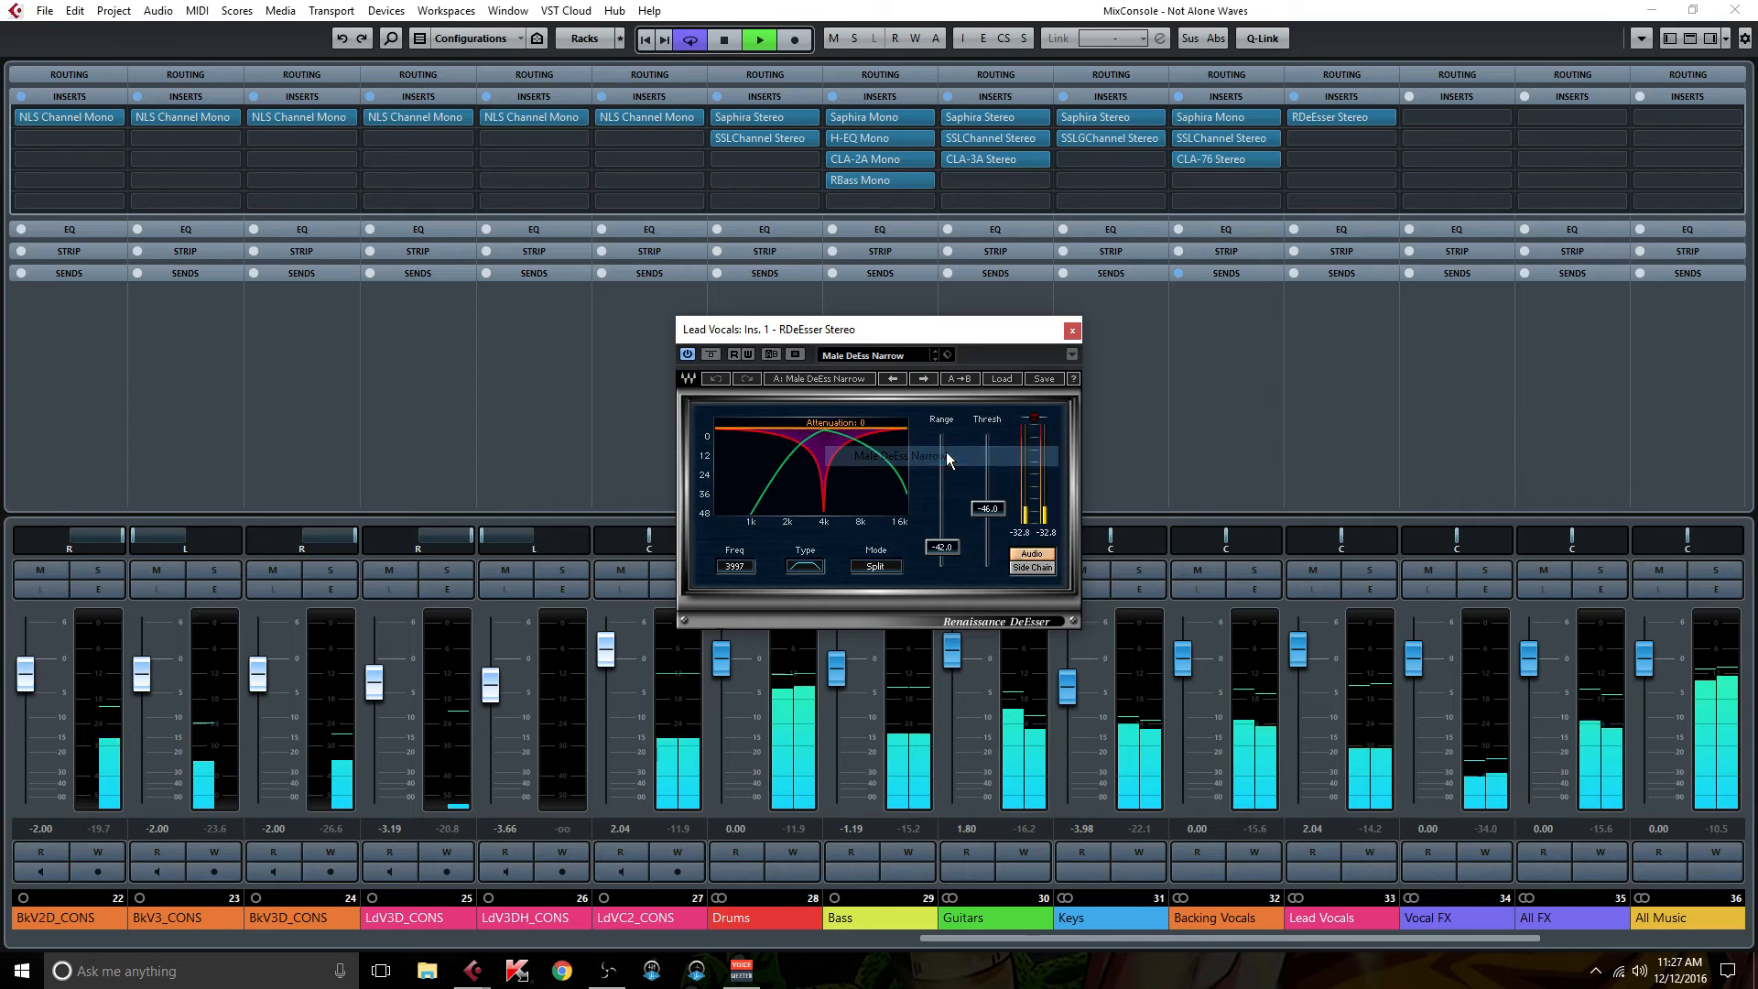
left_click(1072, 329)
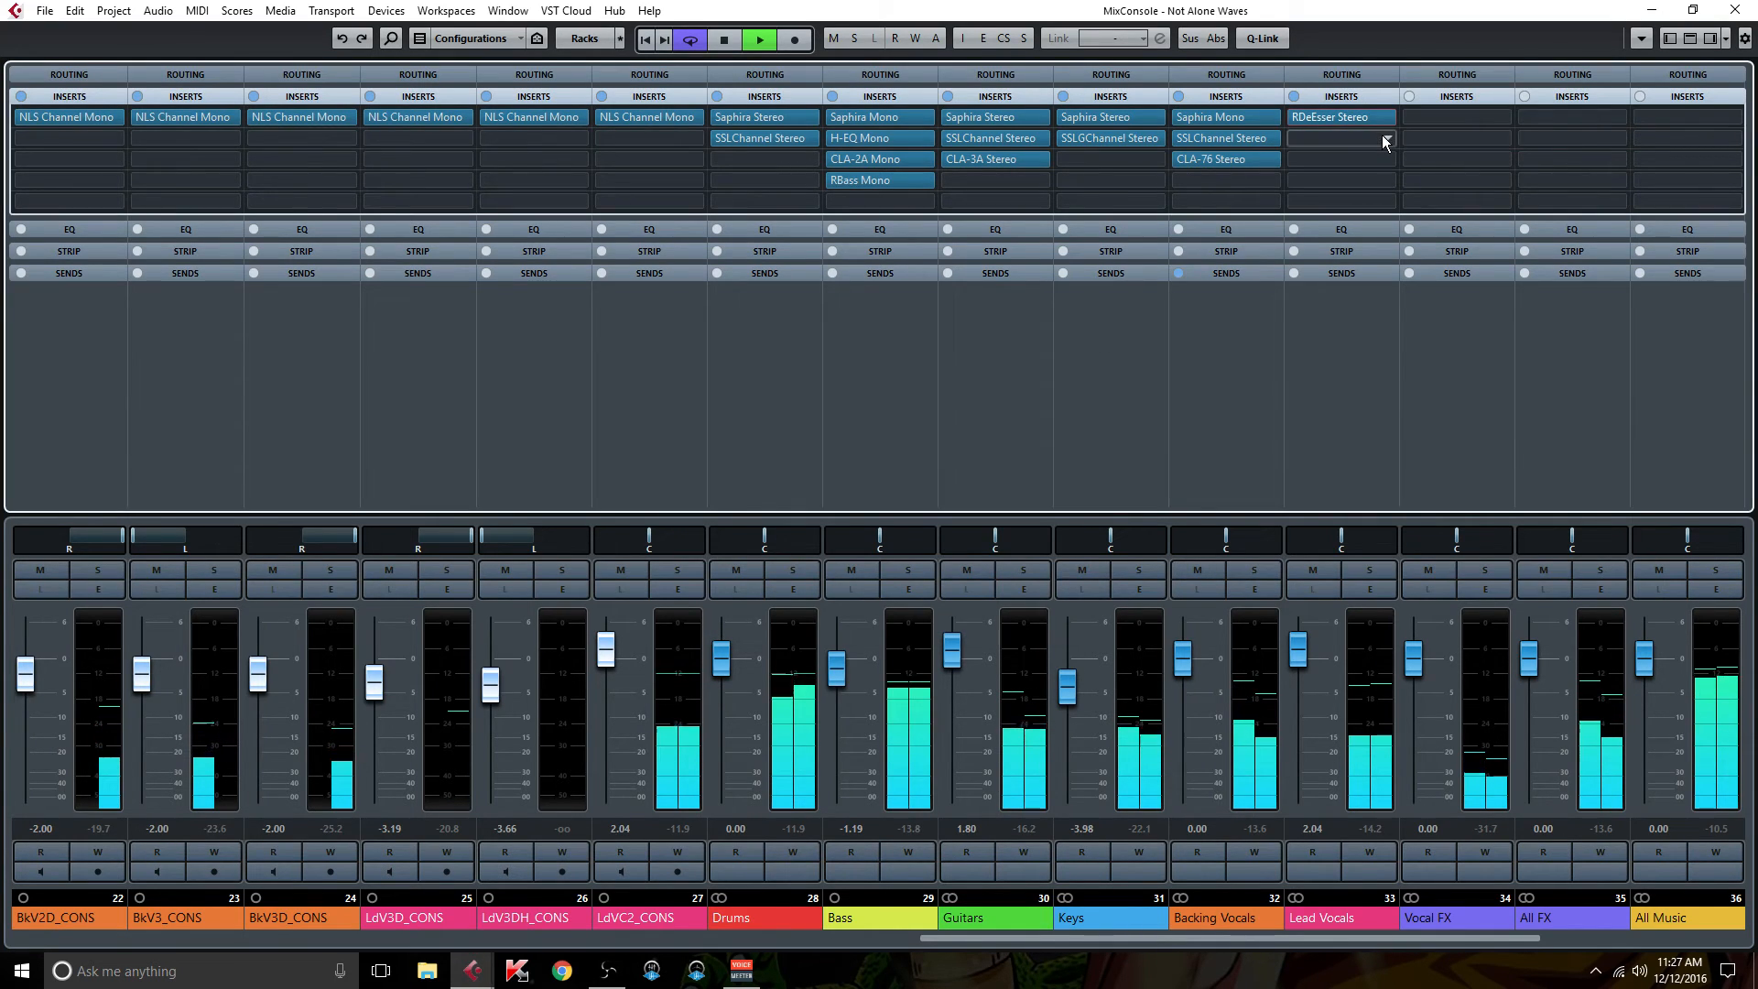
- Add Saphira Stereo as the second insert on the Lead Vocals group and set its tape speed to 15
left_click(1382, 135)
type("saa")
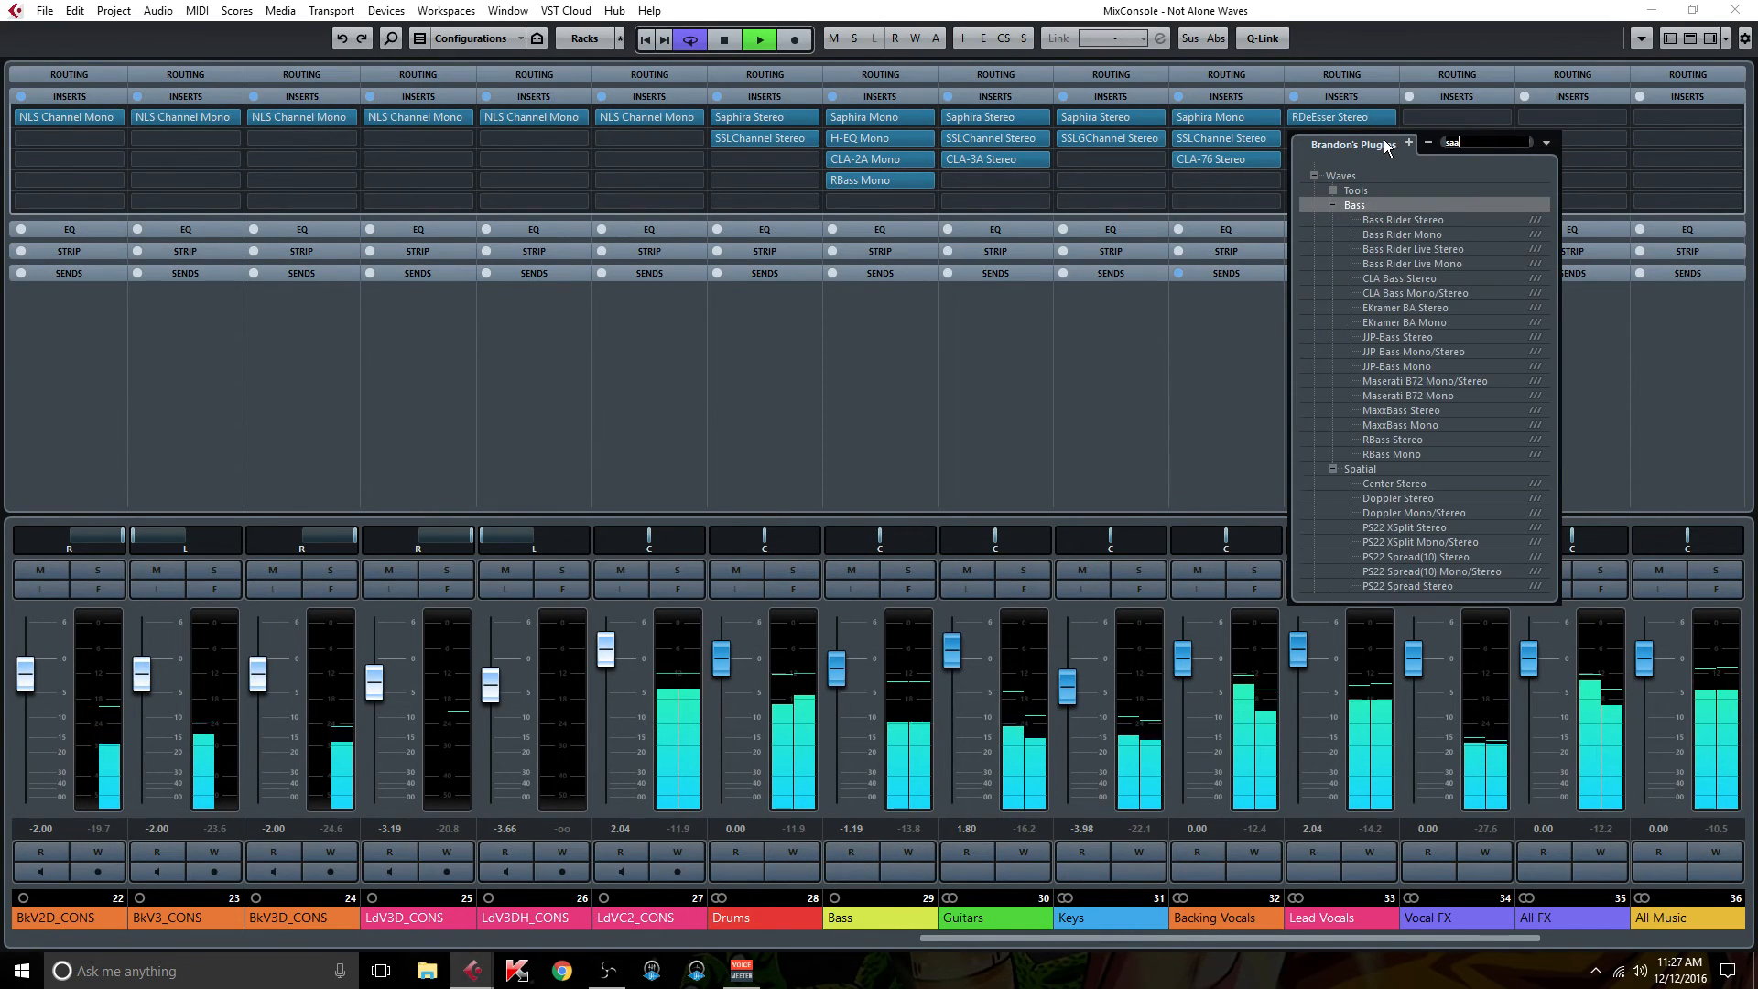
key("BackSpace")
type("p")
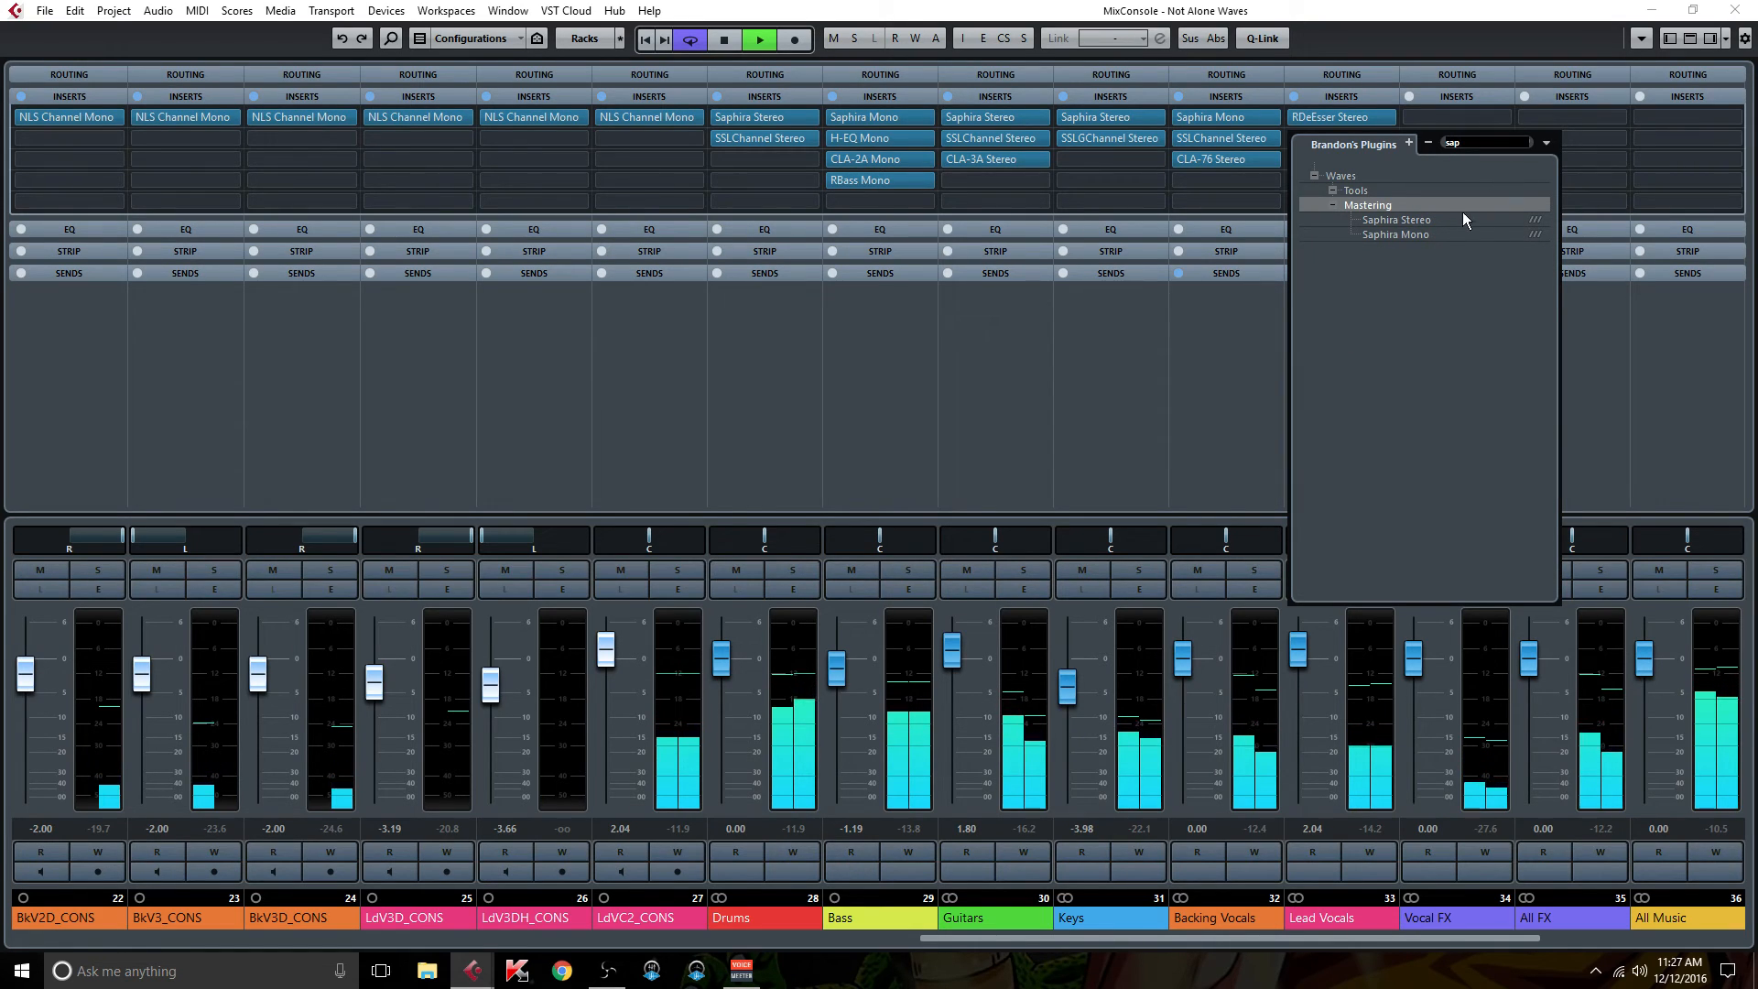
left_click(1426, 220)
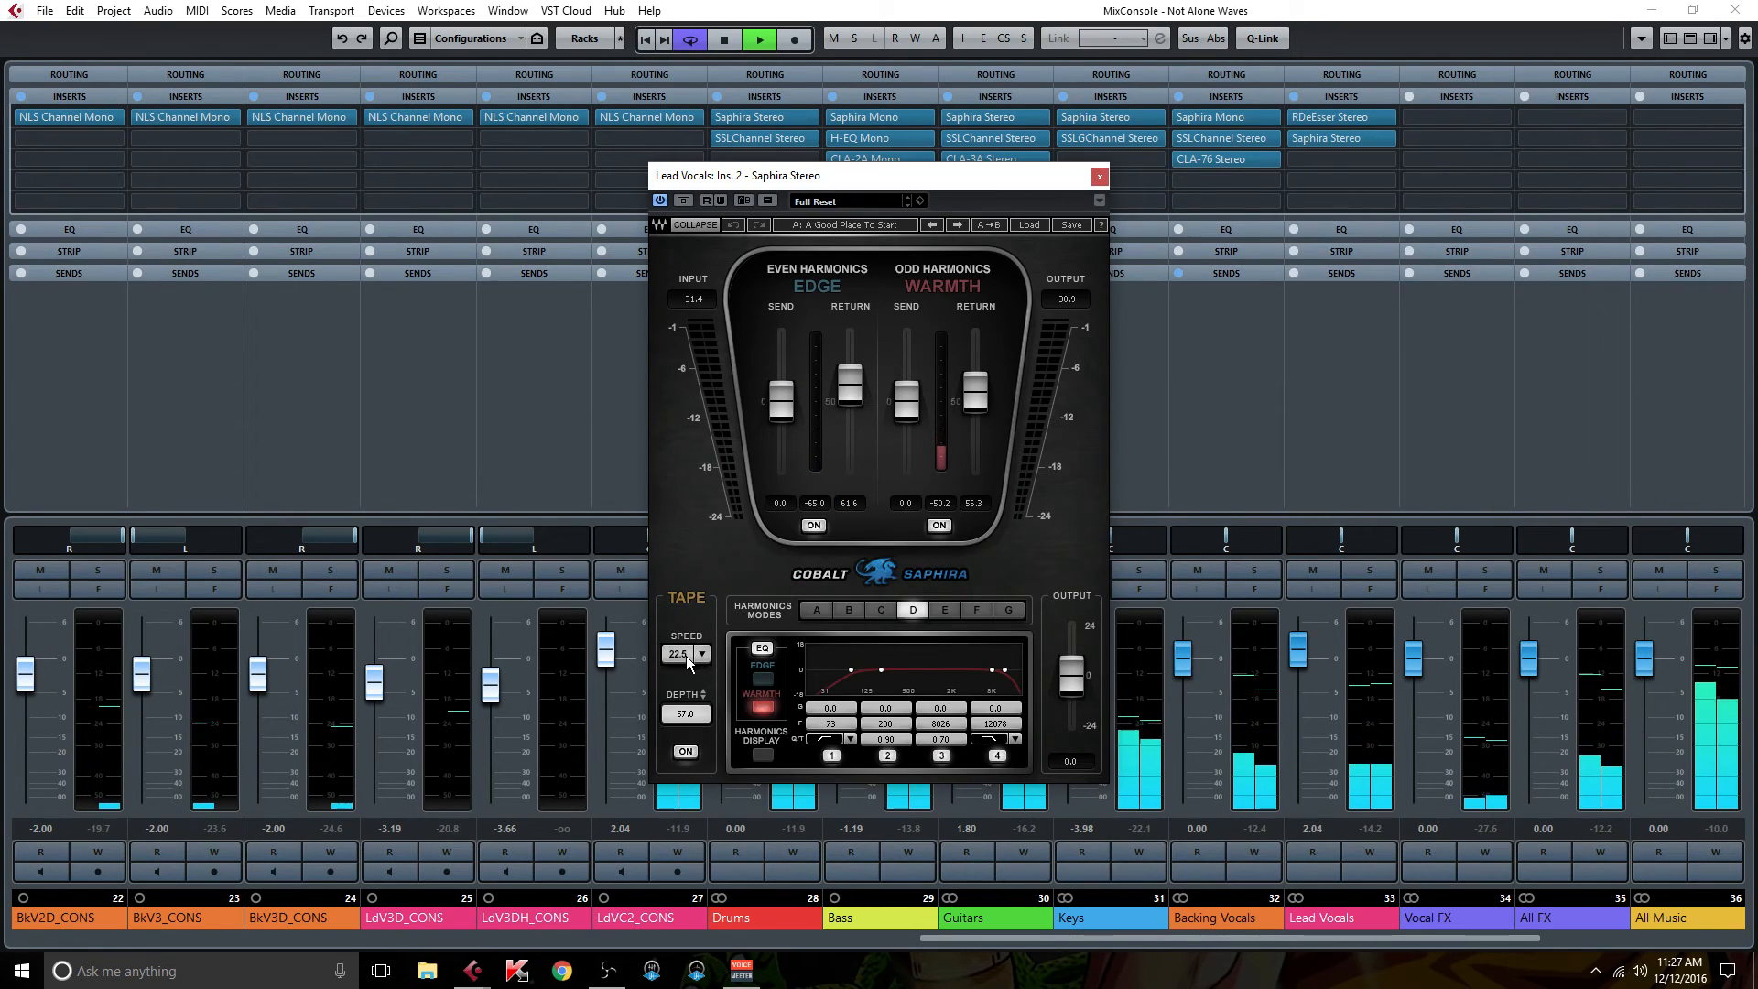
left_click(688, 656)
left_click(714, 726)
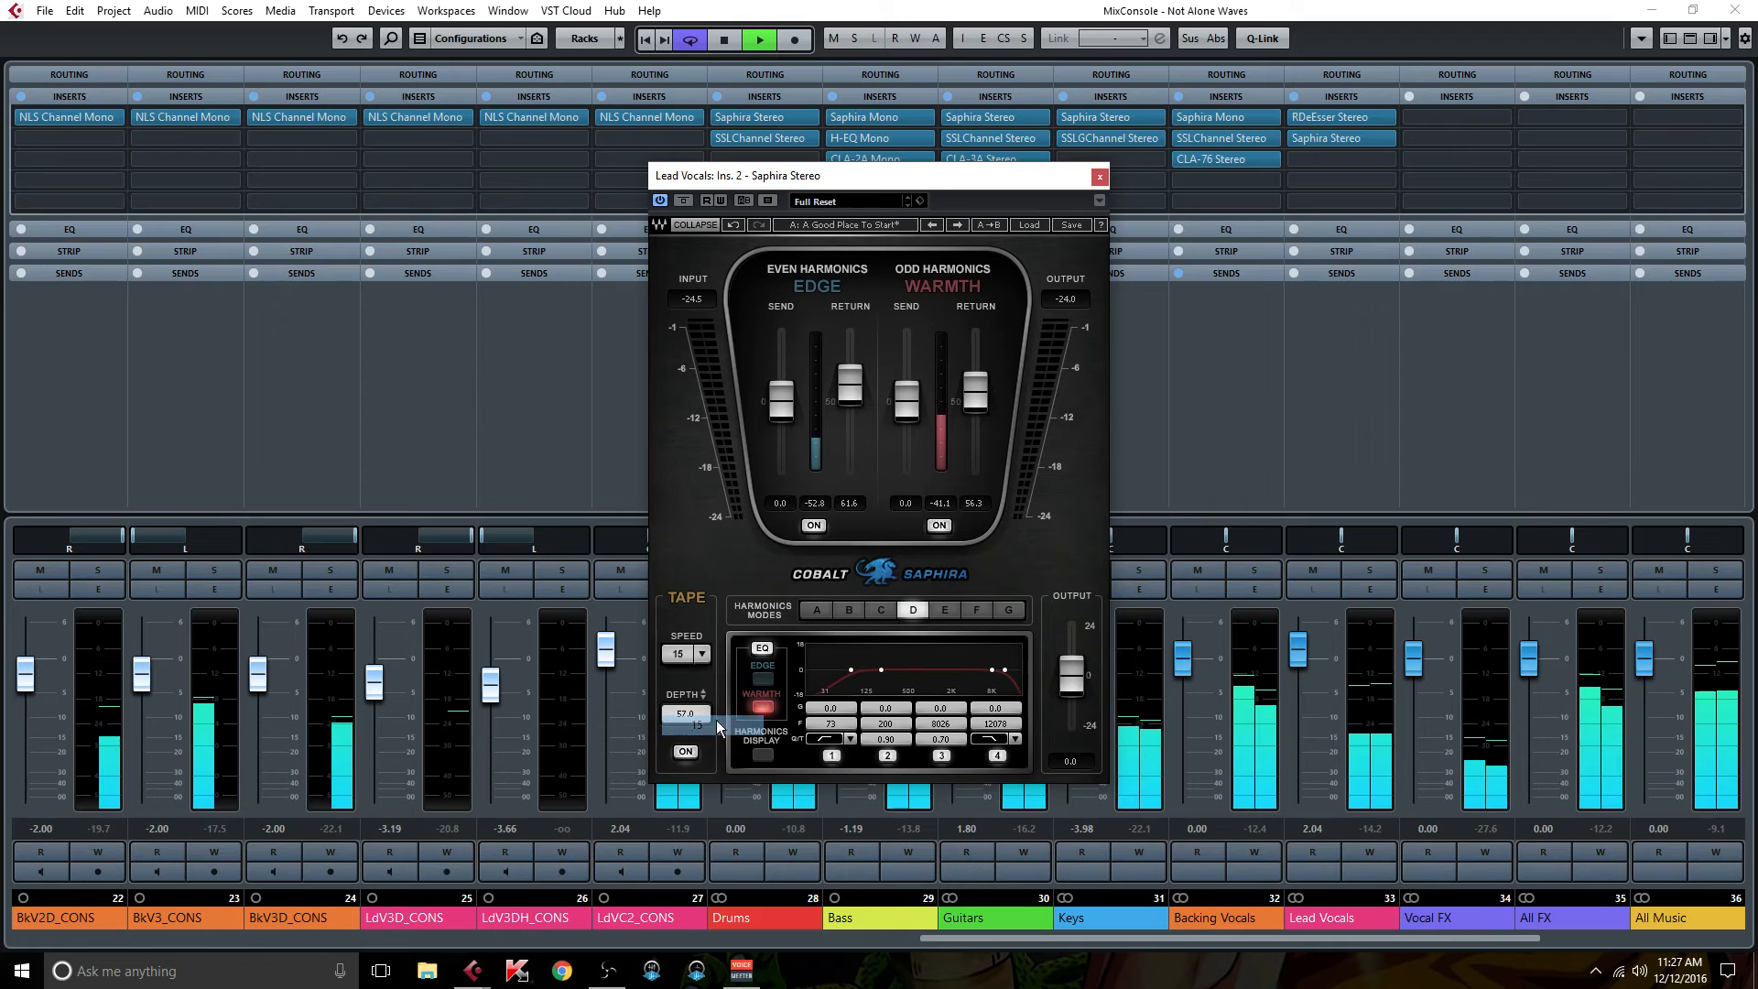
left_click(1103, 178)
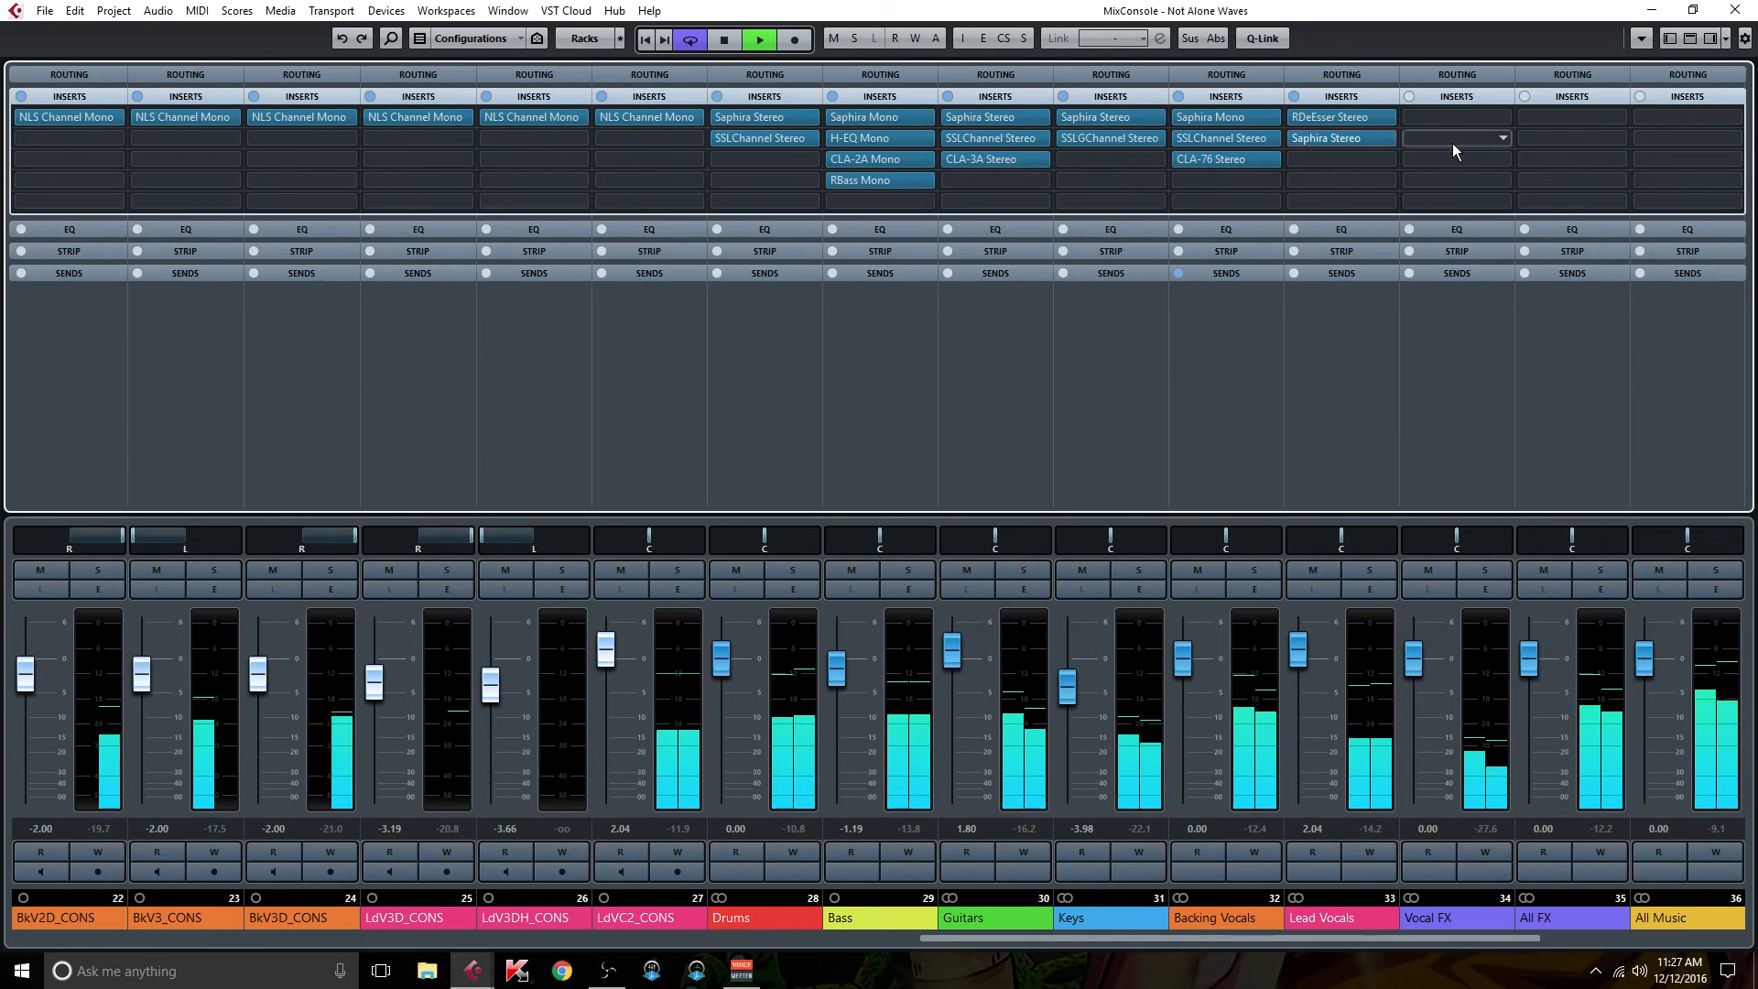
- Add SSLChannel Stereo as the third insert on the Lead Vocals group and engage its high-pass filter just above 120 Hz
left_click(1386, 161)
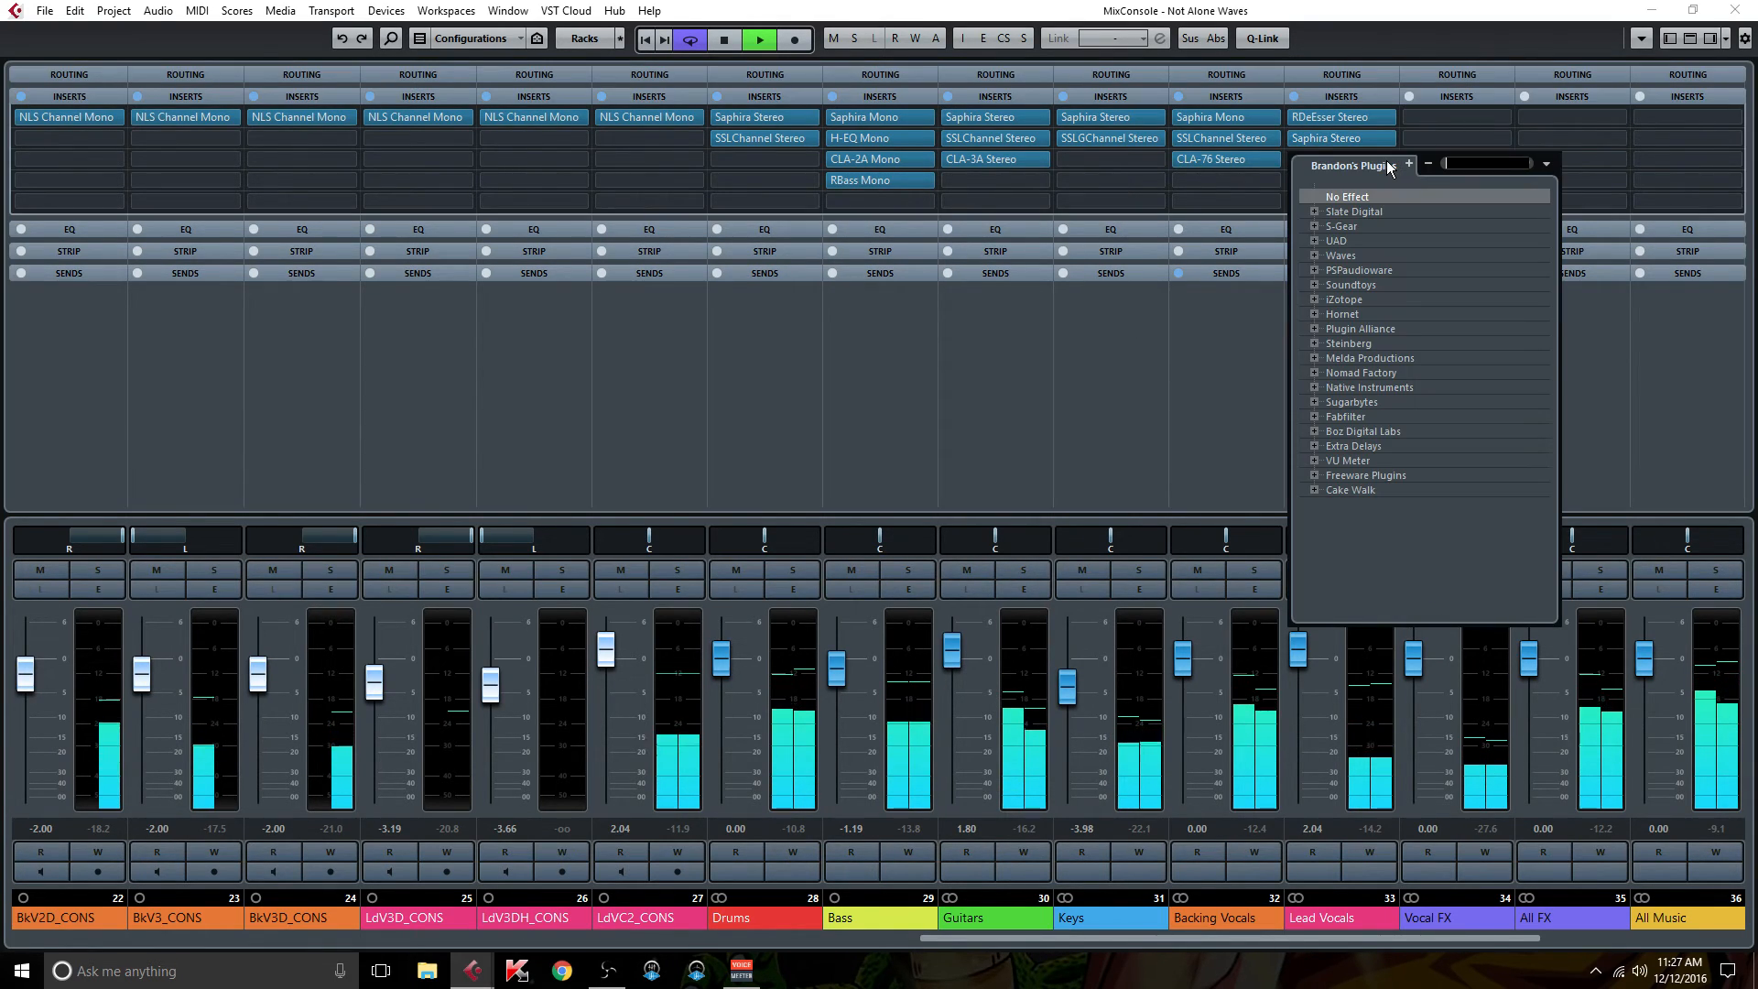
type("ssl")
double_click(1410, 240)
left_click_drag(756, 309, 757, 273)
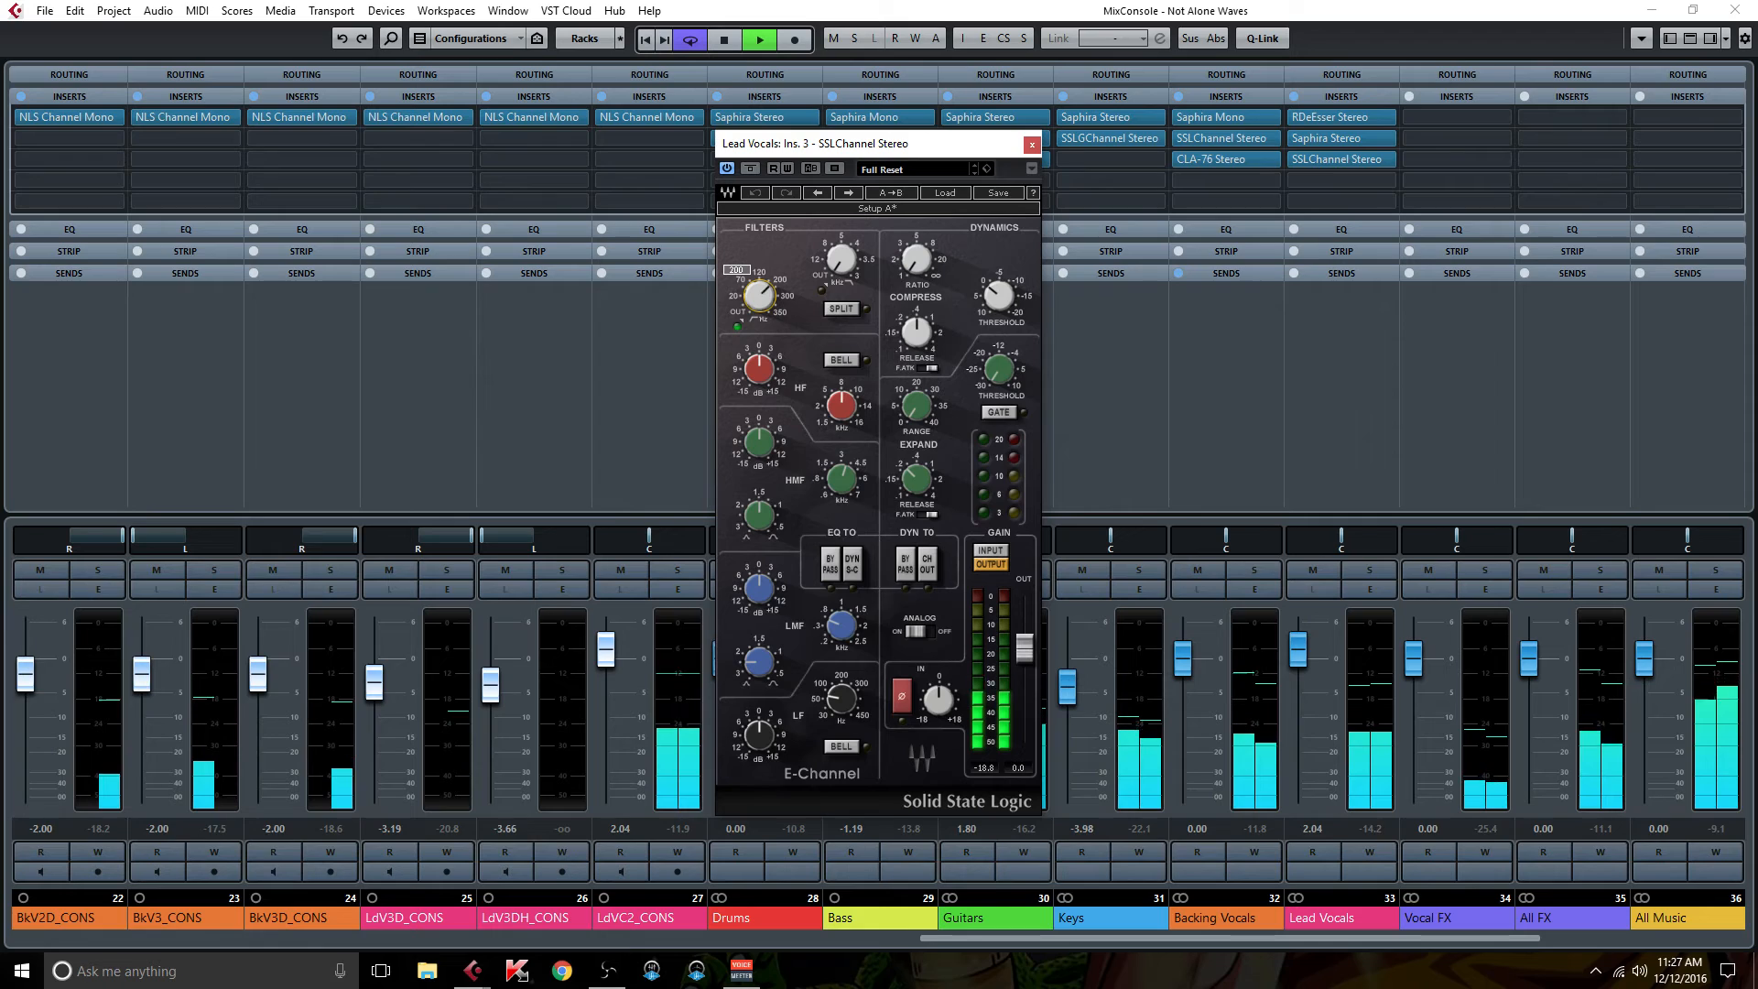
left_click_drag(758, 295, 758, 297)
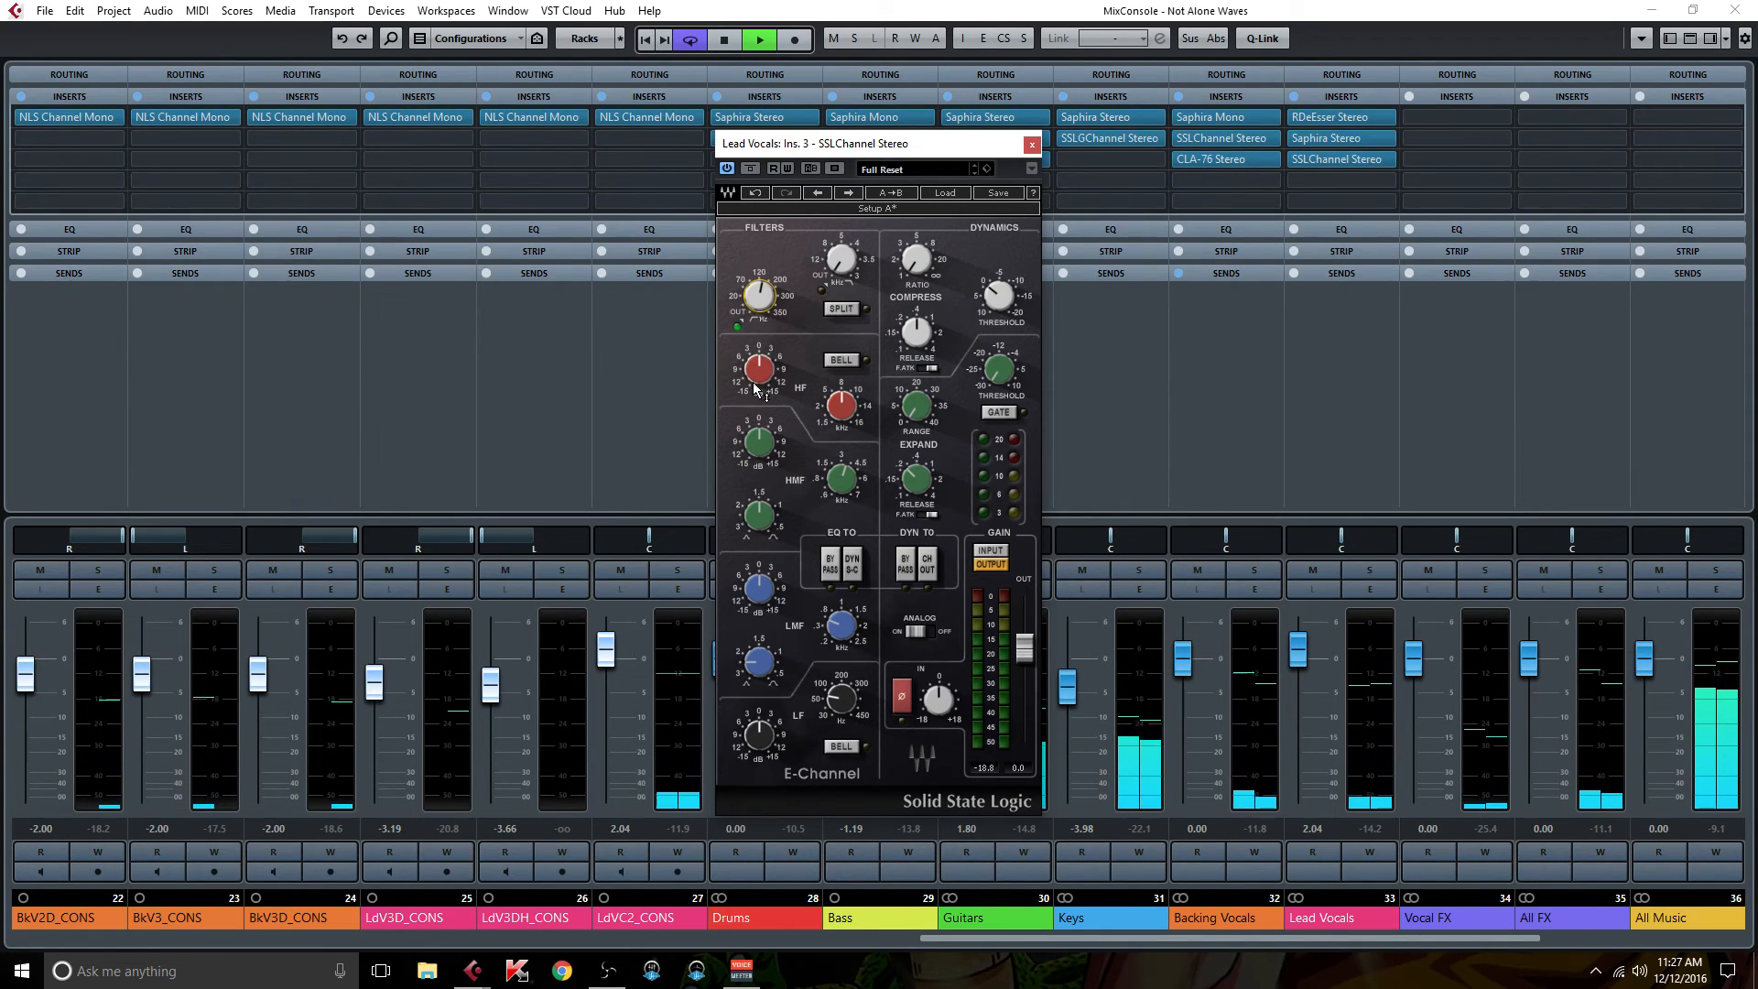
- Boost the HF gain and slightly cut the HMF and LMF gains in the Lead Vocals SSL channel EQ
left_click_drag(759, 369, 759, 358)
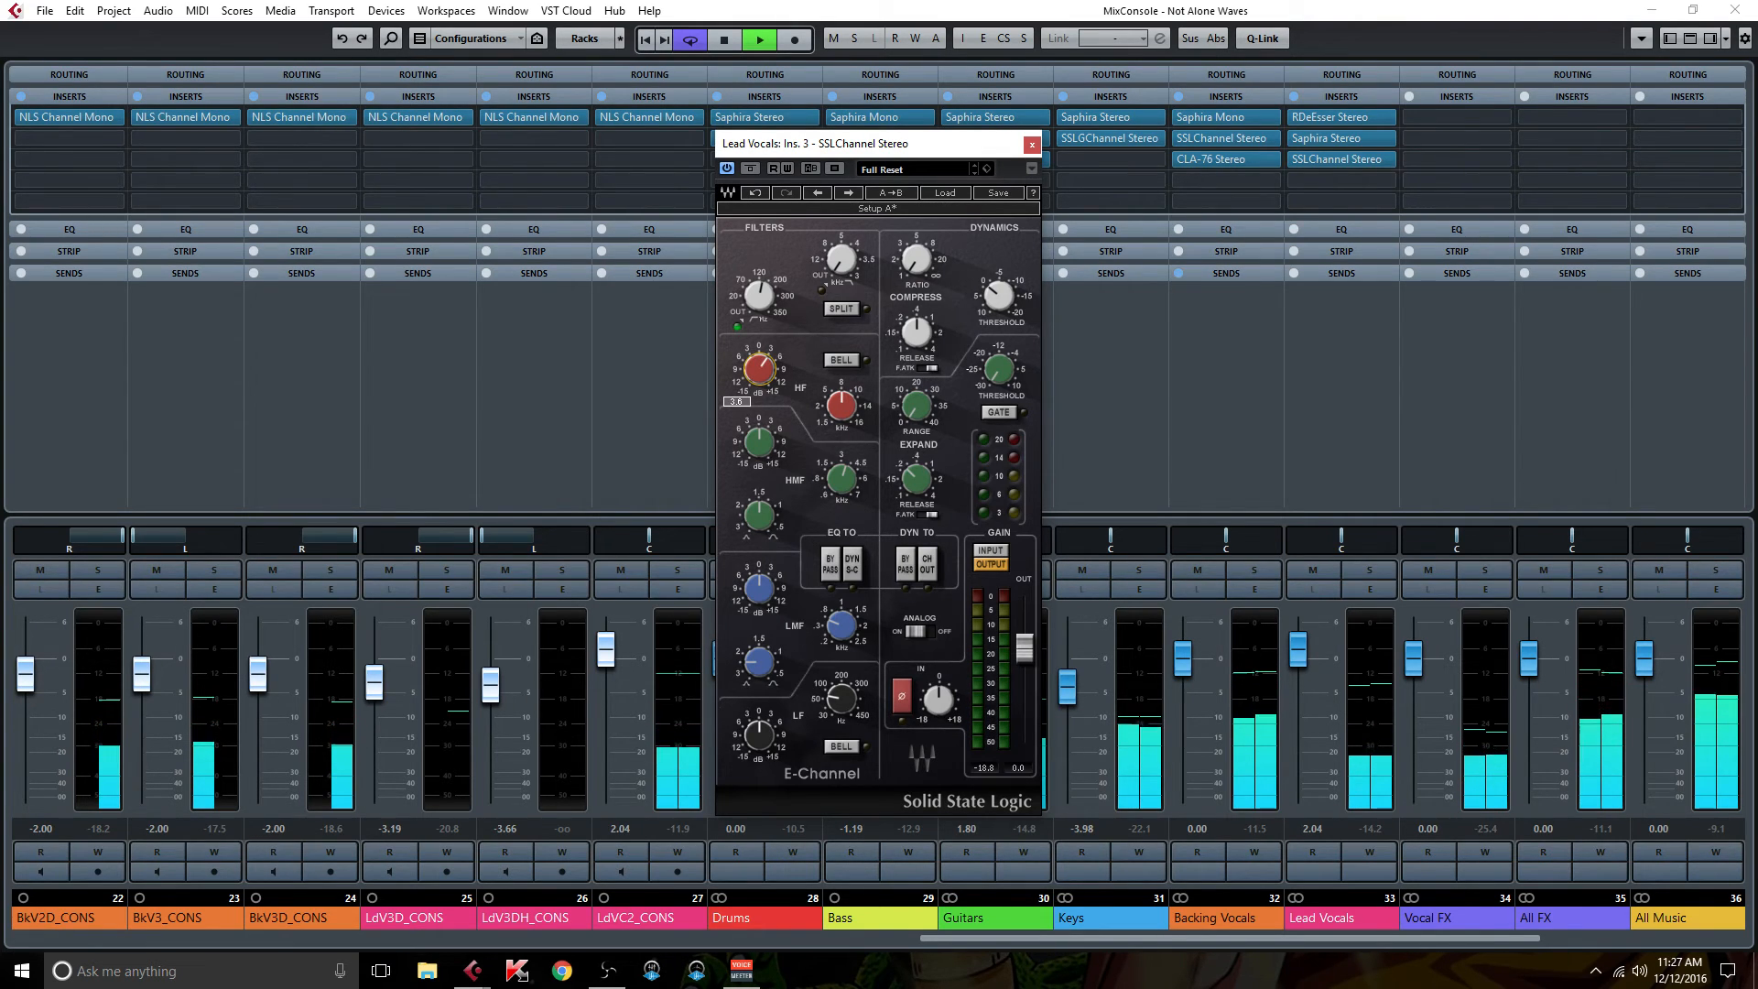
left_click_drag(772, 441, 772, 443)
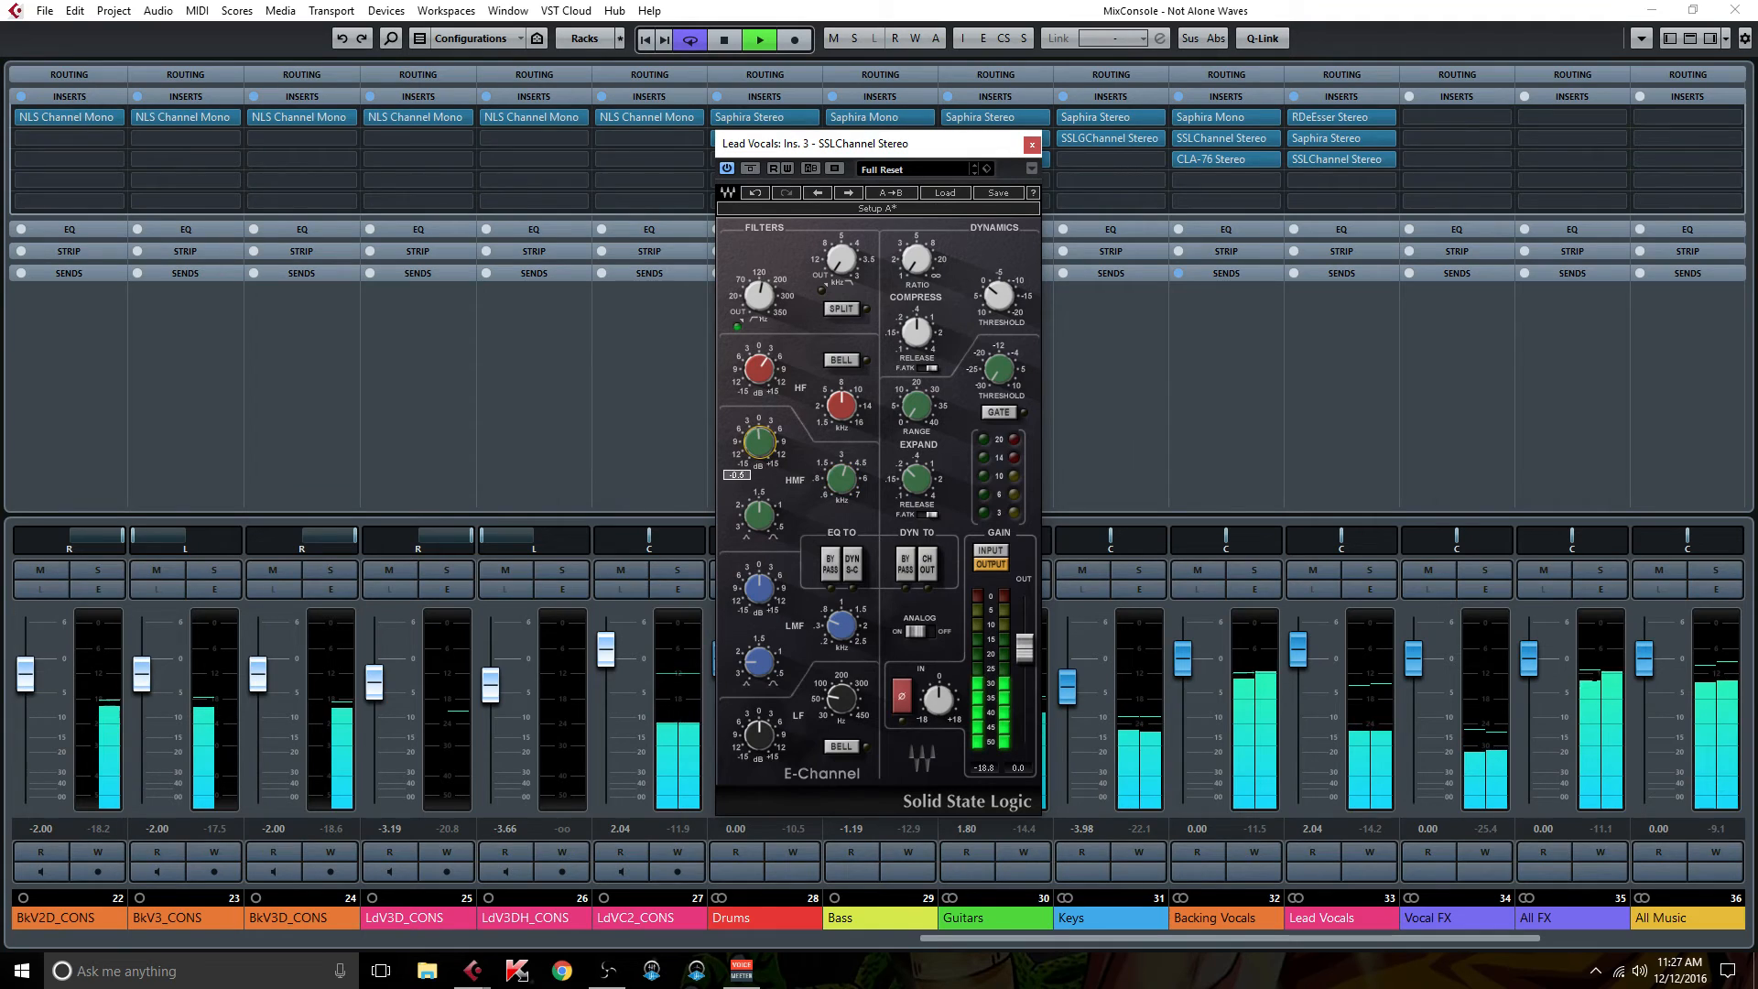
left_click(765, 583)
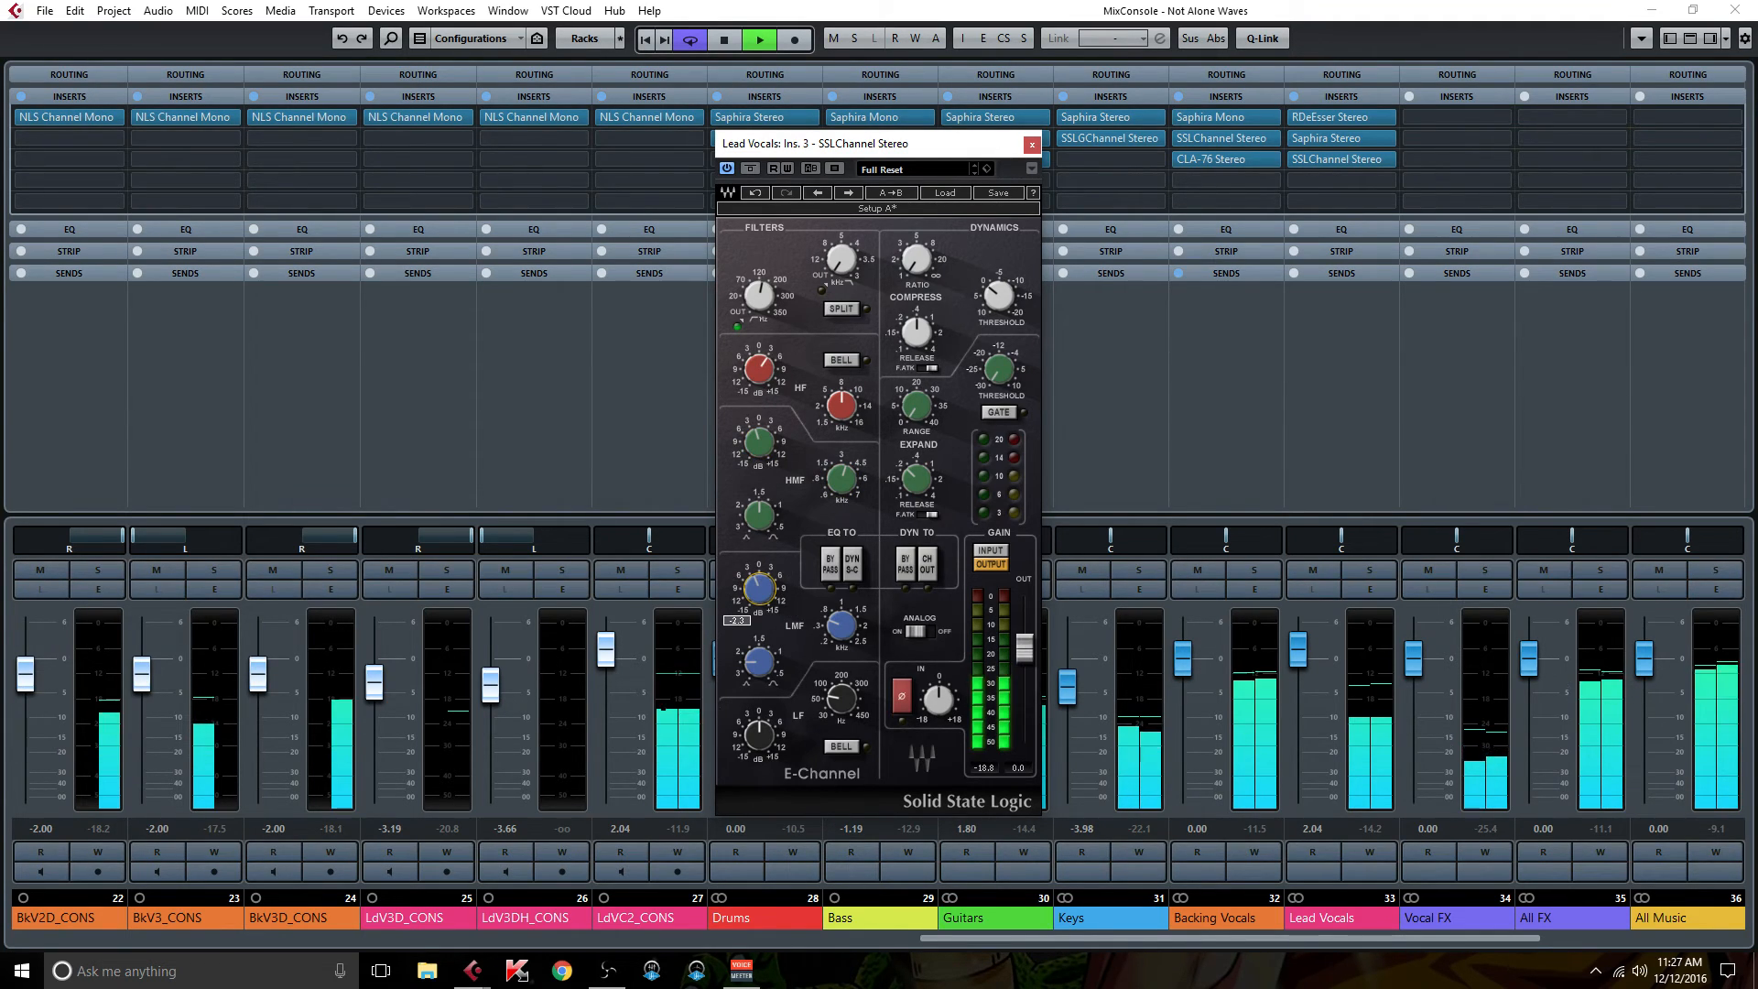
- Raise the LF band's frequency to about 200 Hz, boost its gain slightly and fine-tune the LMF cut on the Lead Vocals EQ
left_click_drag(837, 712, 837, 687)
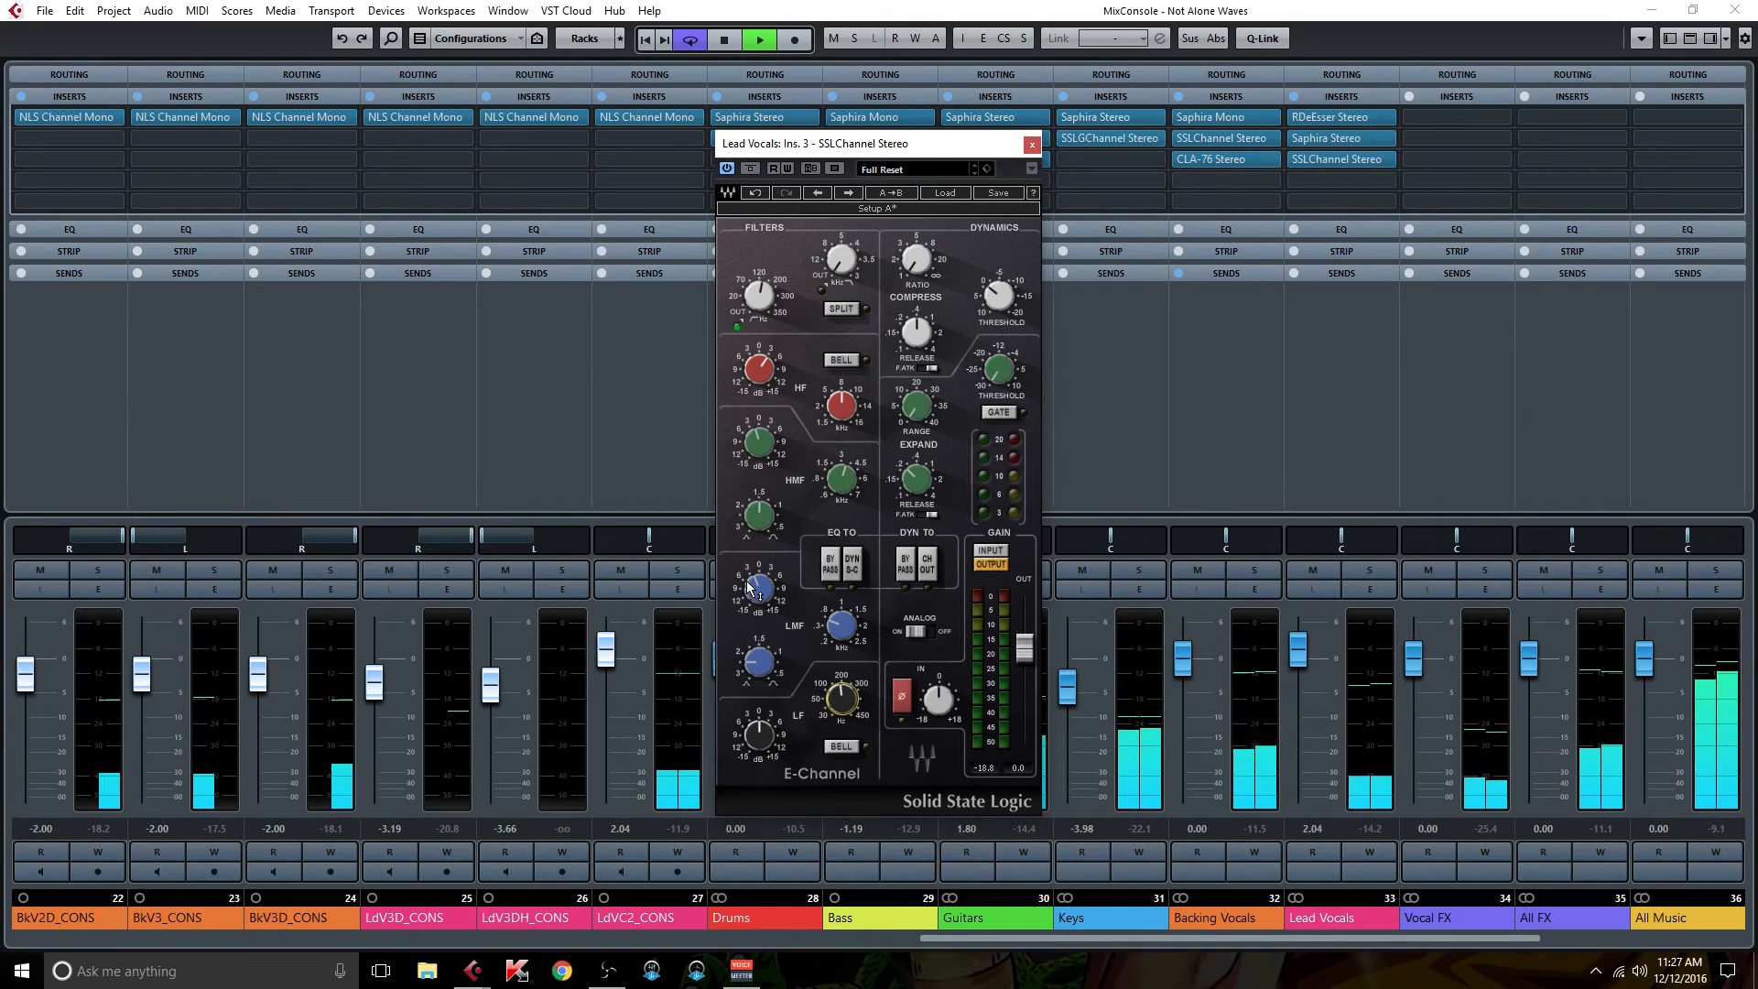
left_click_drag(762, 590, 762, 592)
left_click_drag(837, 699, 837, 694)
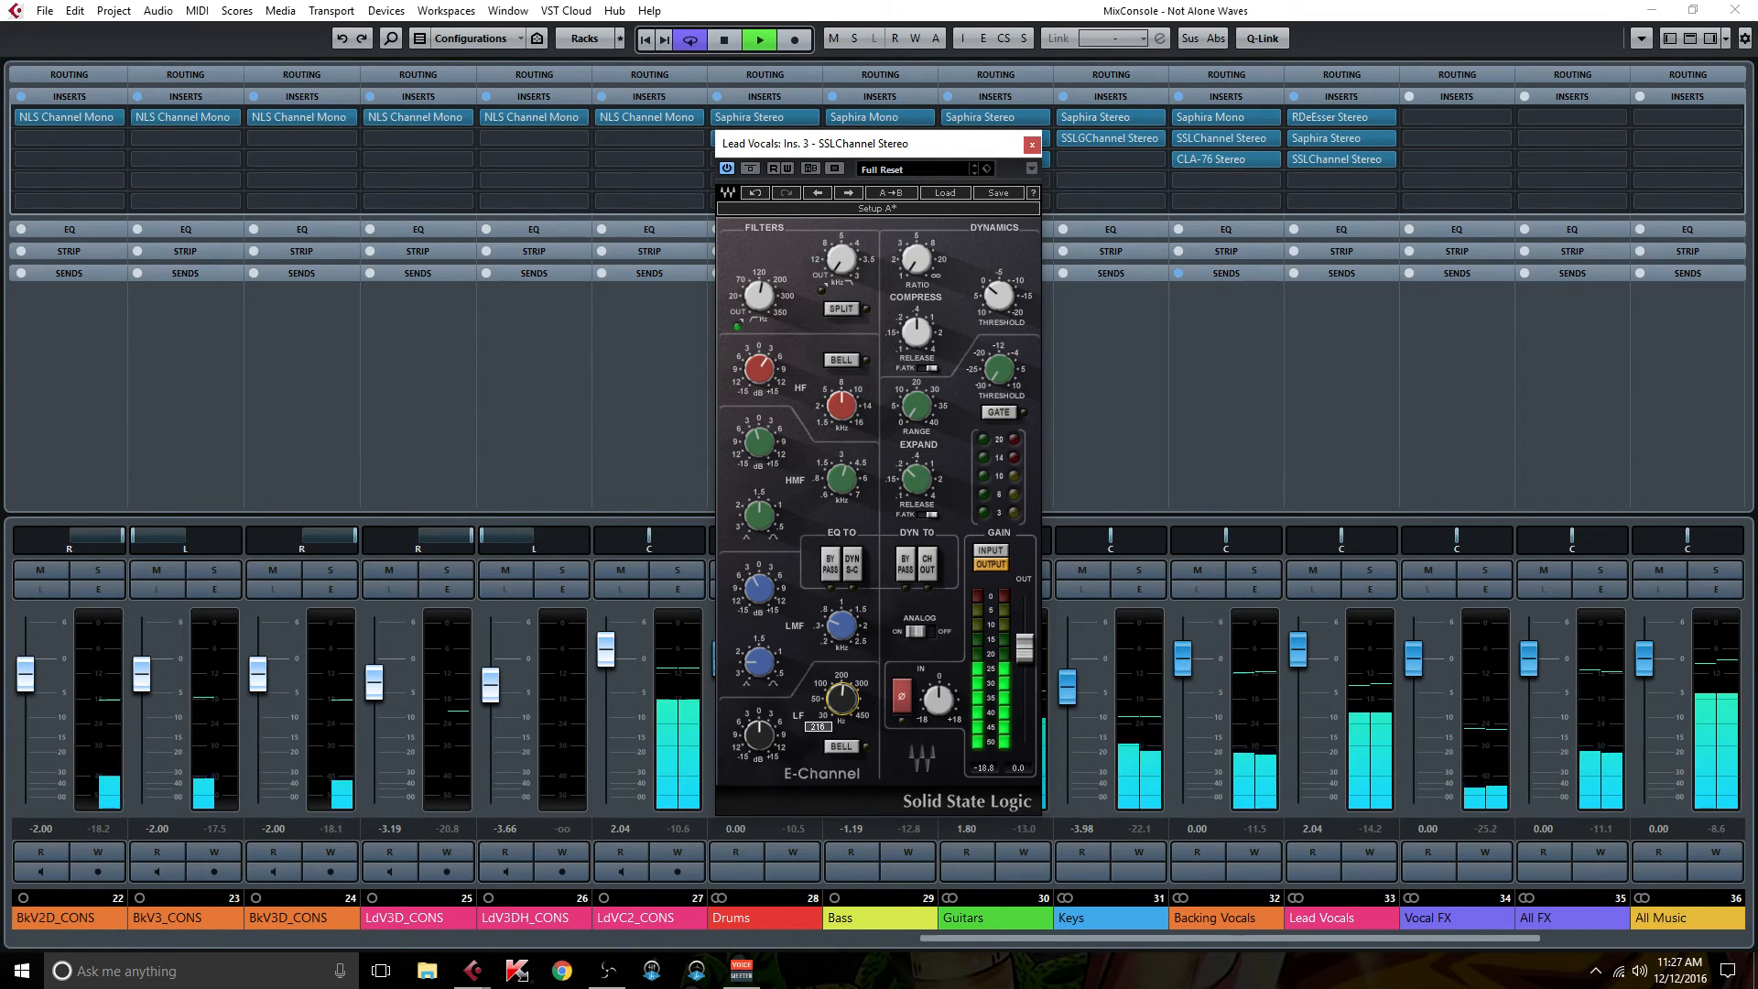
left_click(759, 732)
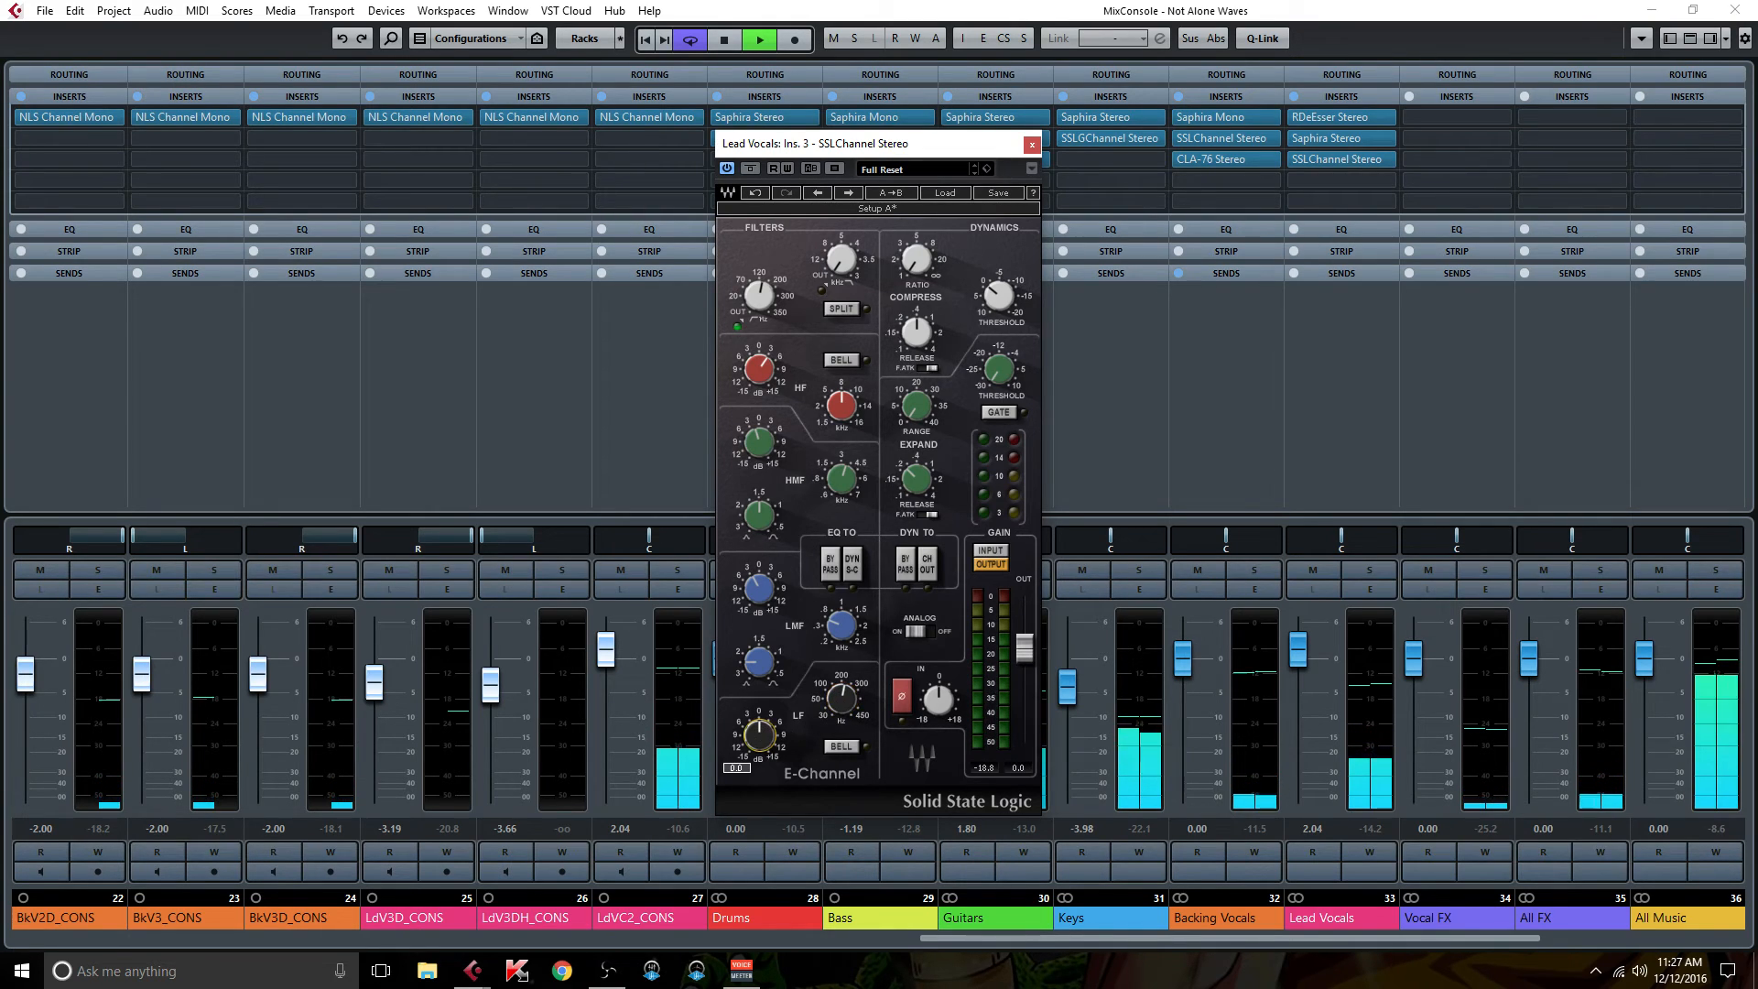
left_click_drag(759, 733, 759, 728)
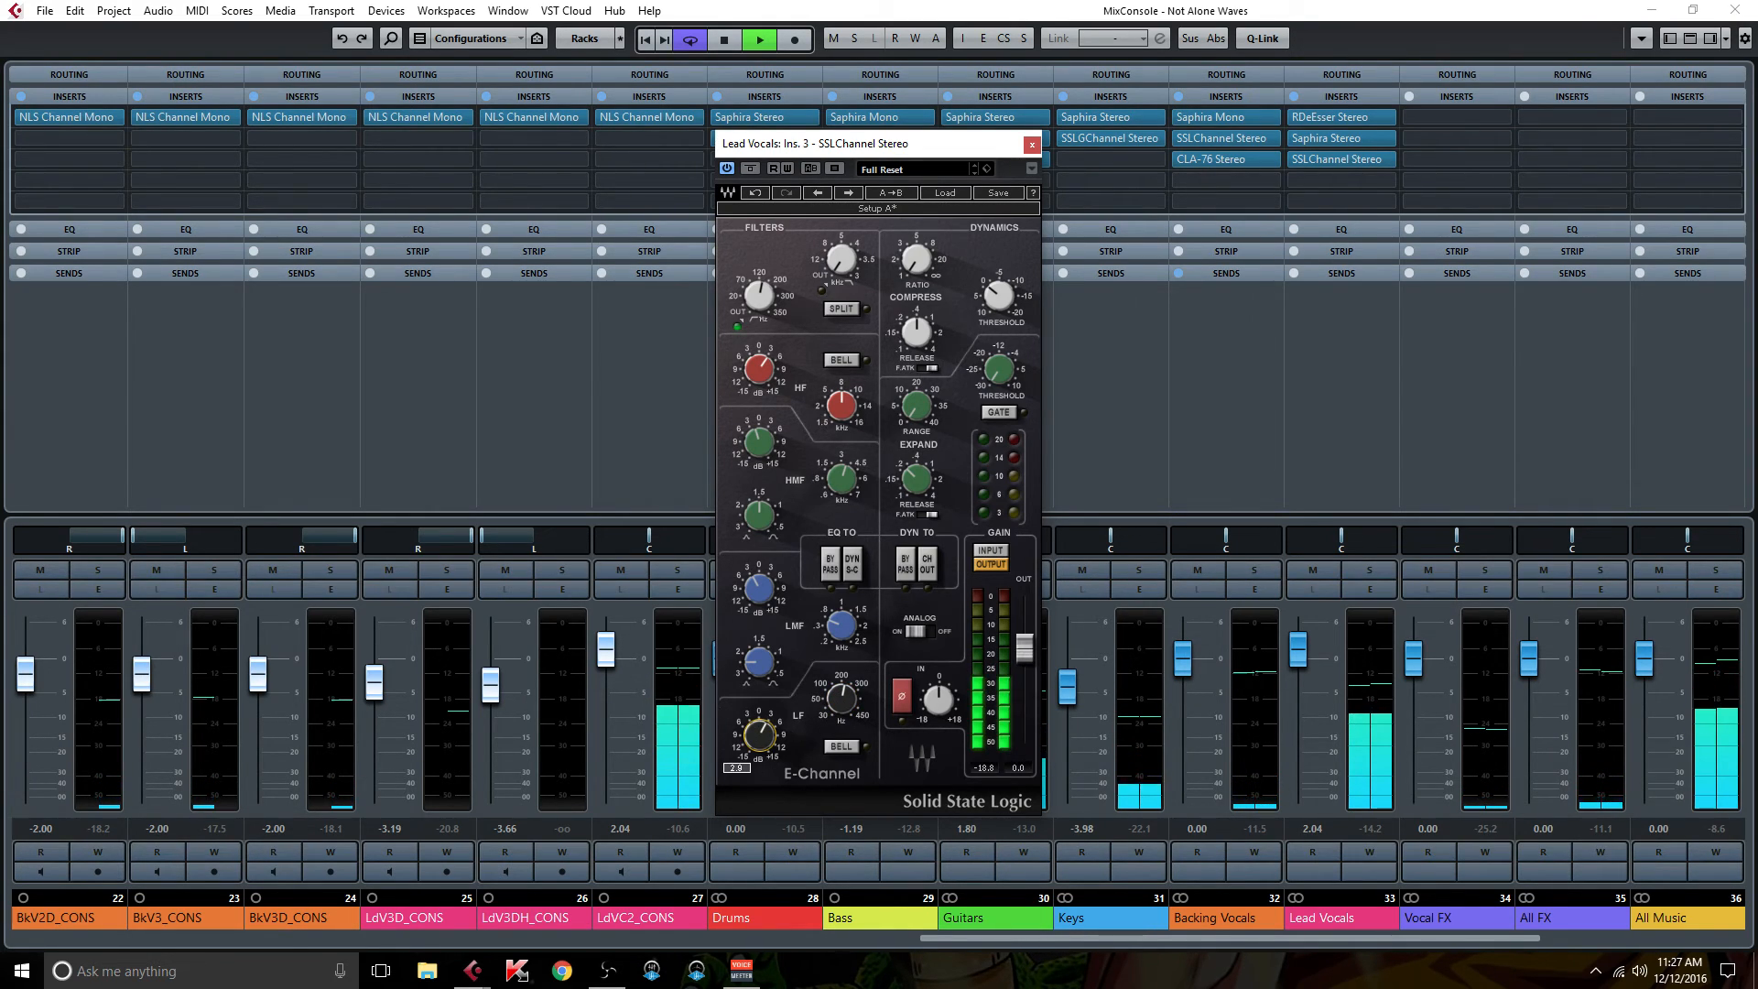
left_click(1032, 145)
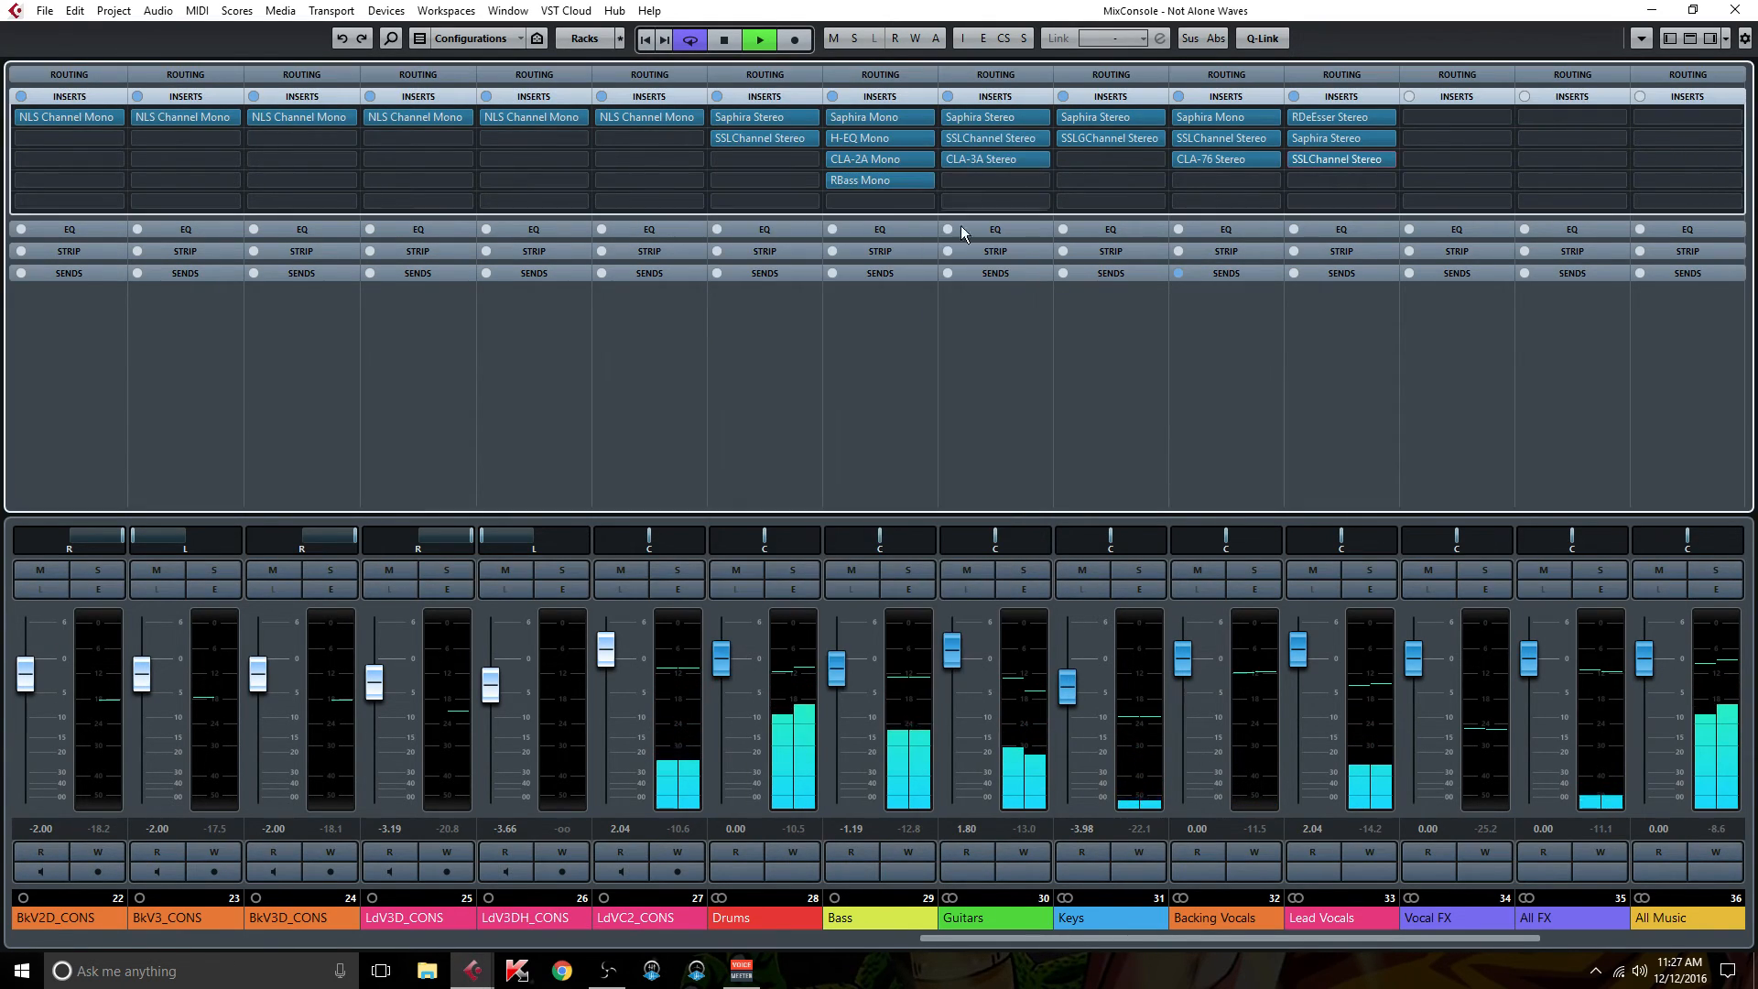
- Add CLA-76 Mono as the second insert on LdVC2_CONS and switch it to the Bluey revision
left_click(694, 136)
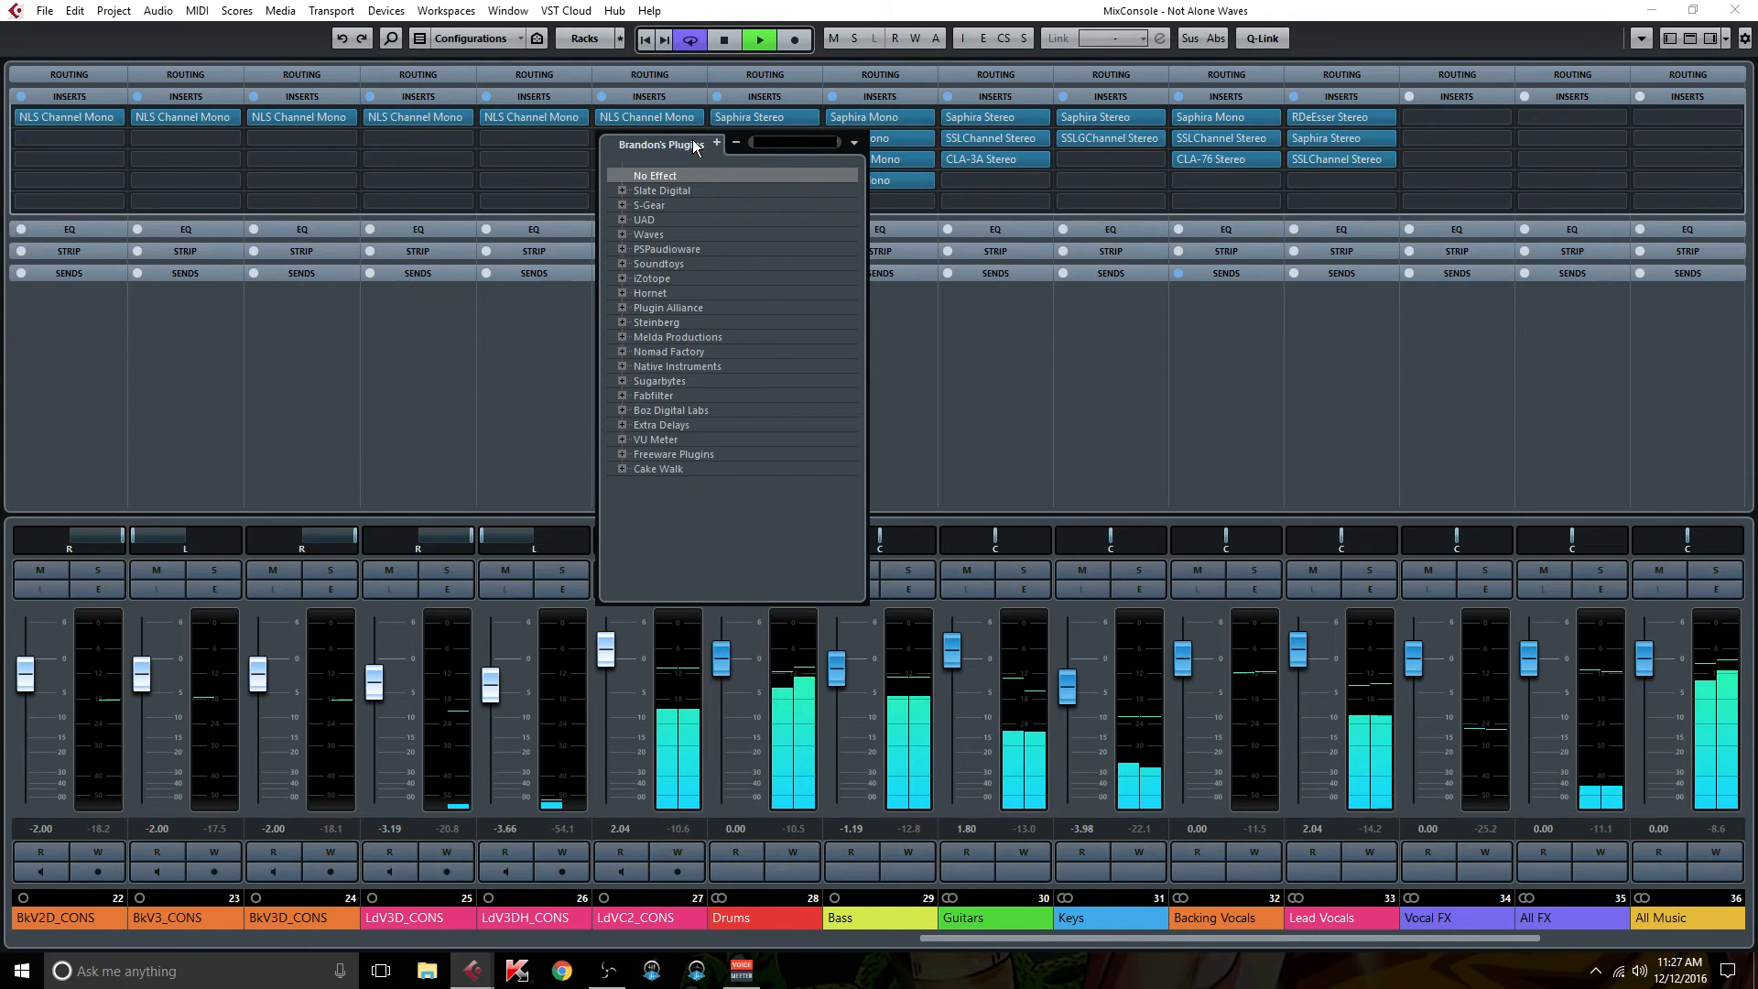
type("76")
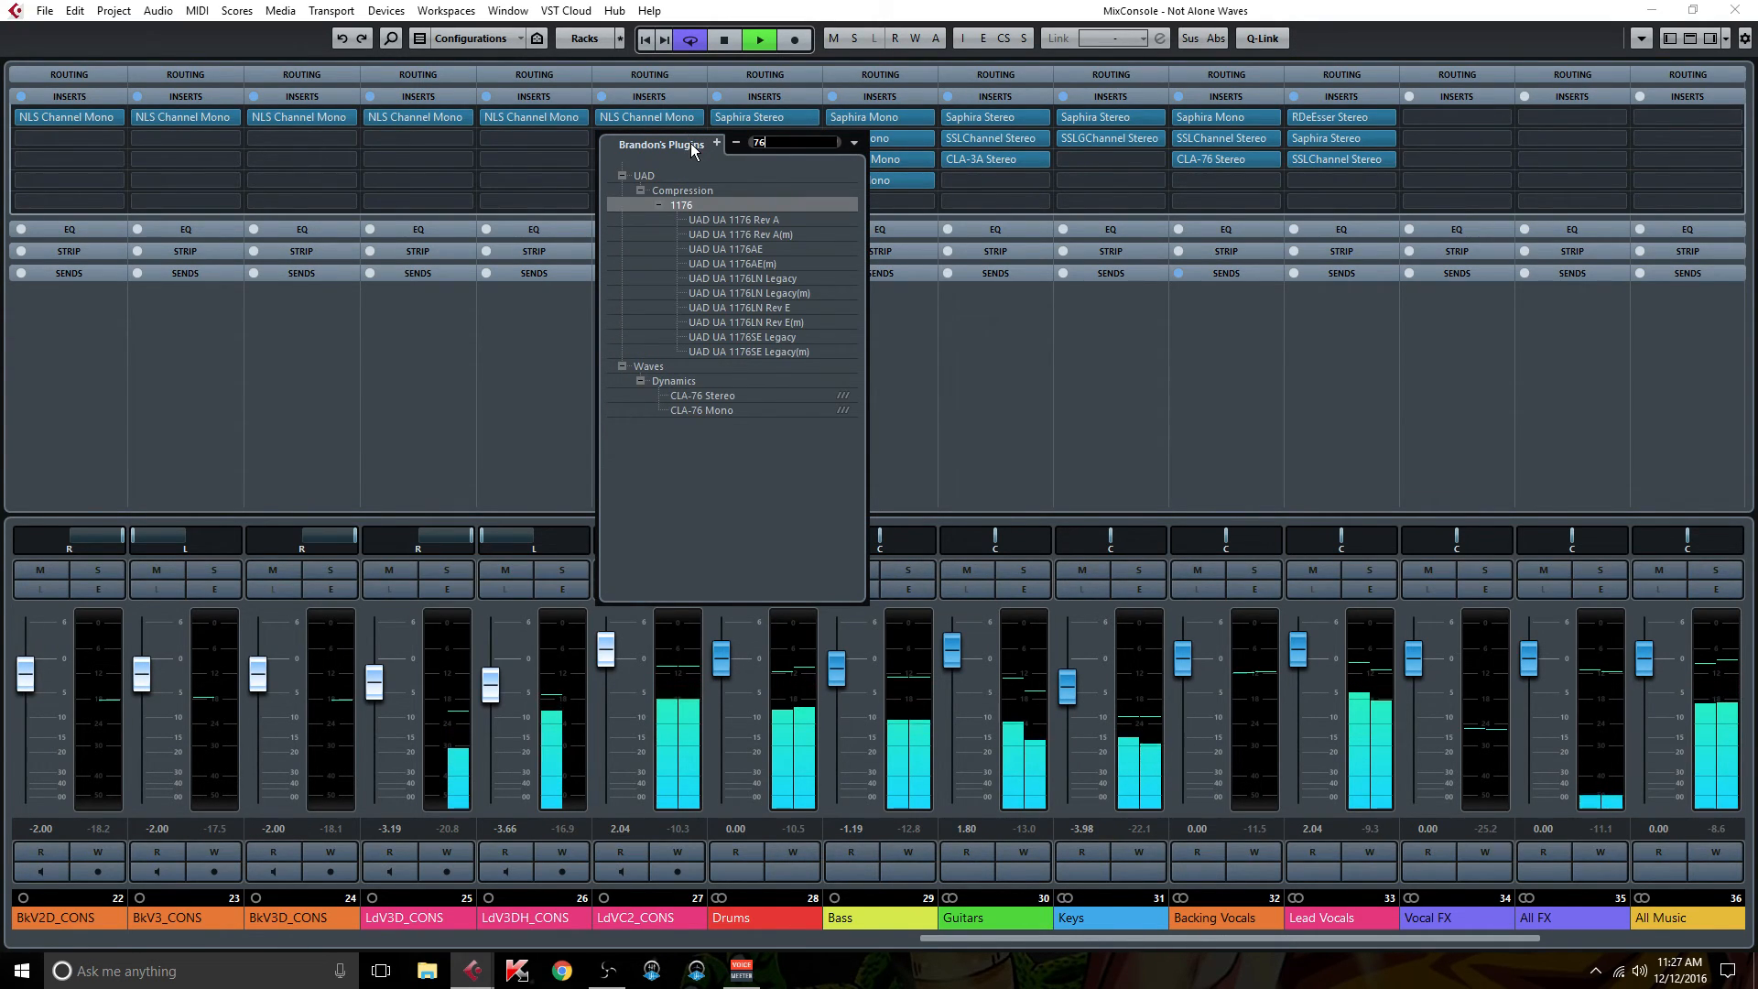
left_click(704, 410)
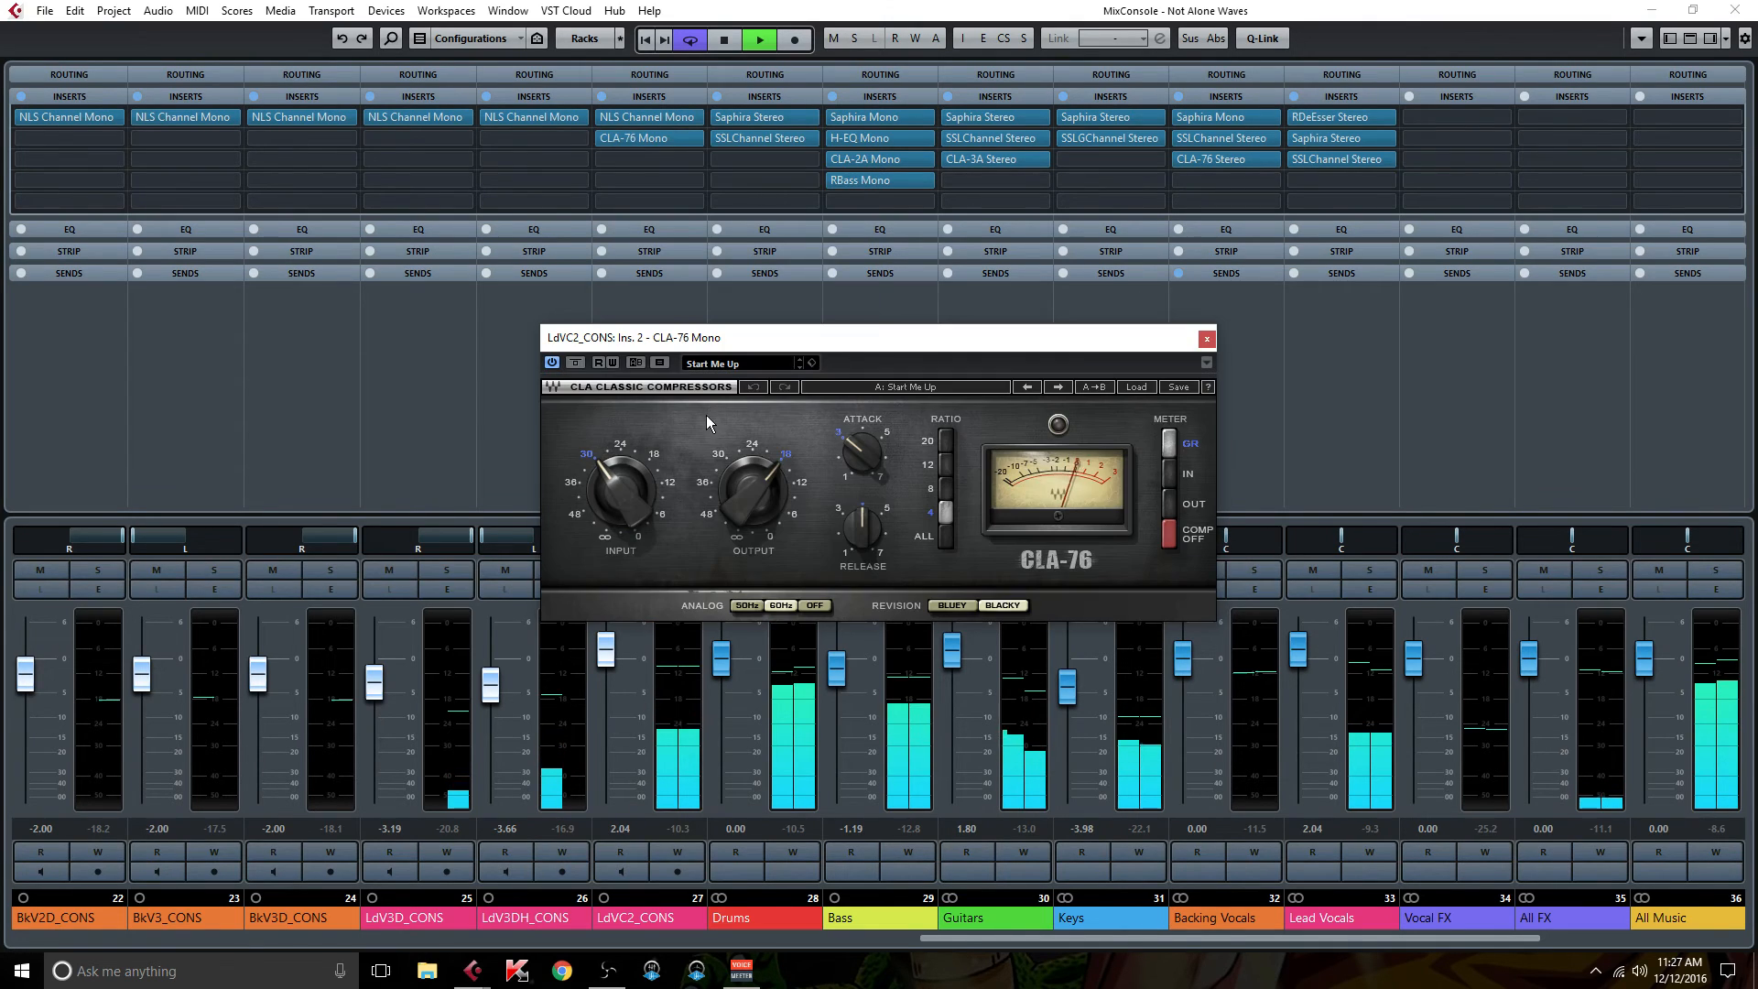
left_click(948, 606)
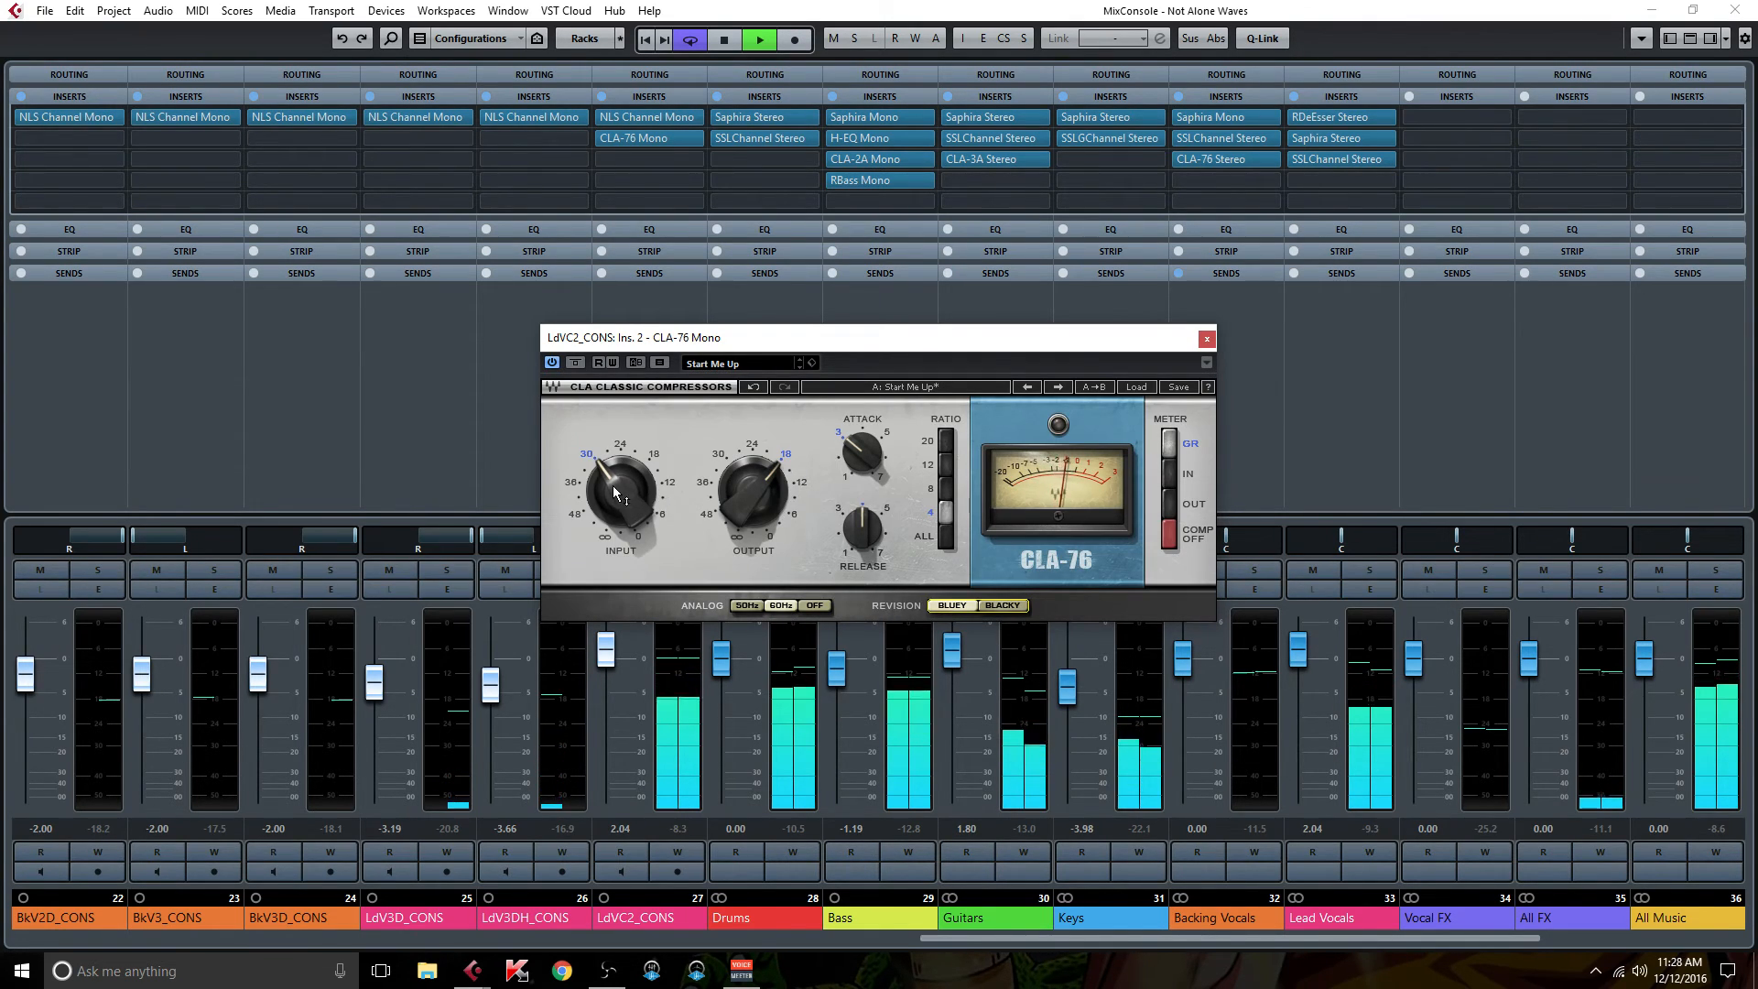
- On the LdVC2 CLA-76, lower the input to about -36, set the attack to 1 and raise the release
left_click_drag(599, 482, 598, 496)
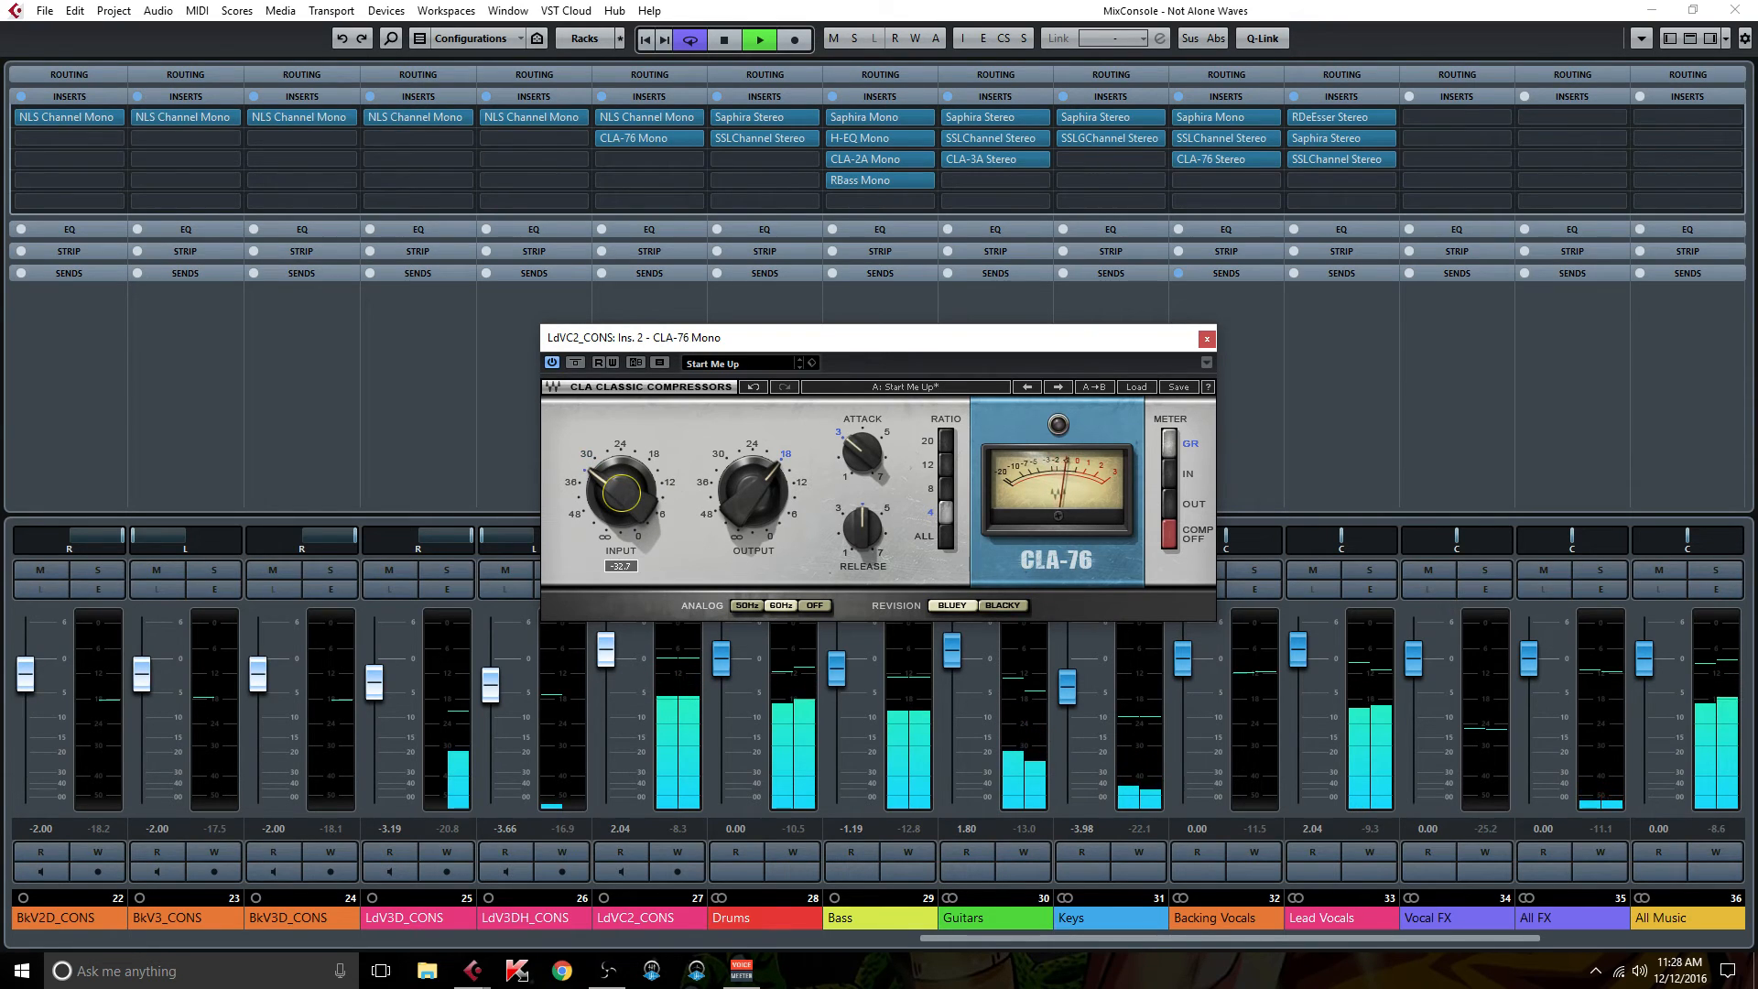
left_click_drag(860, 453, 862, 515)
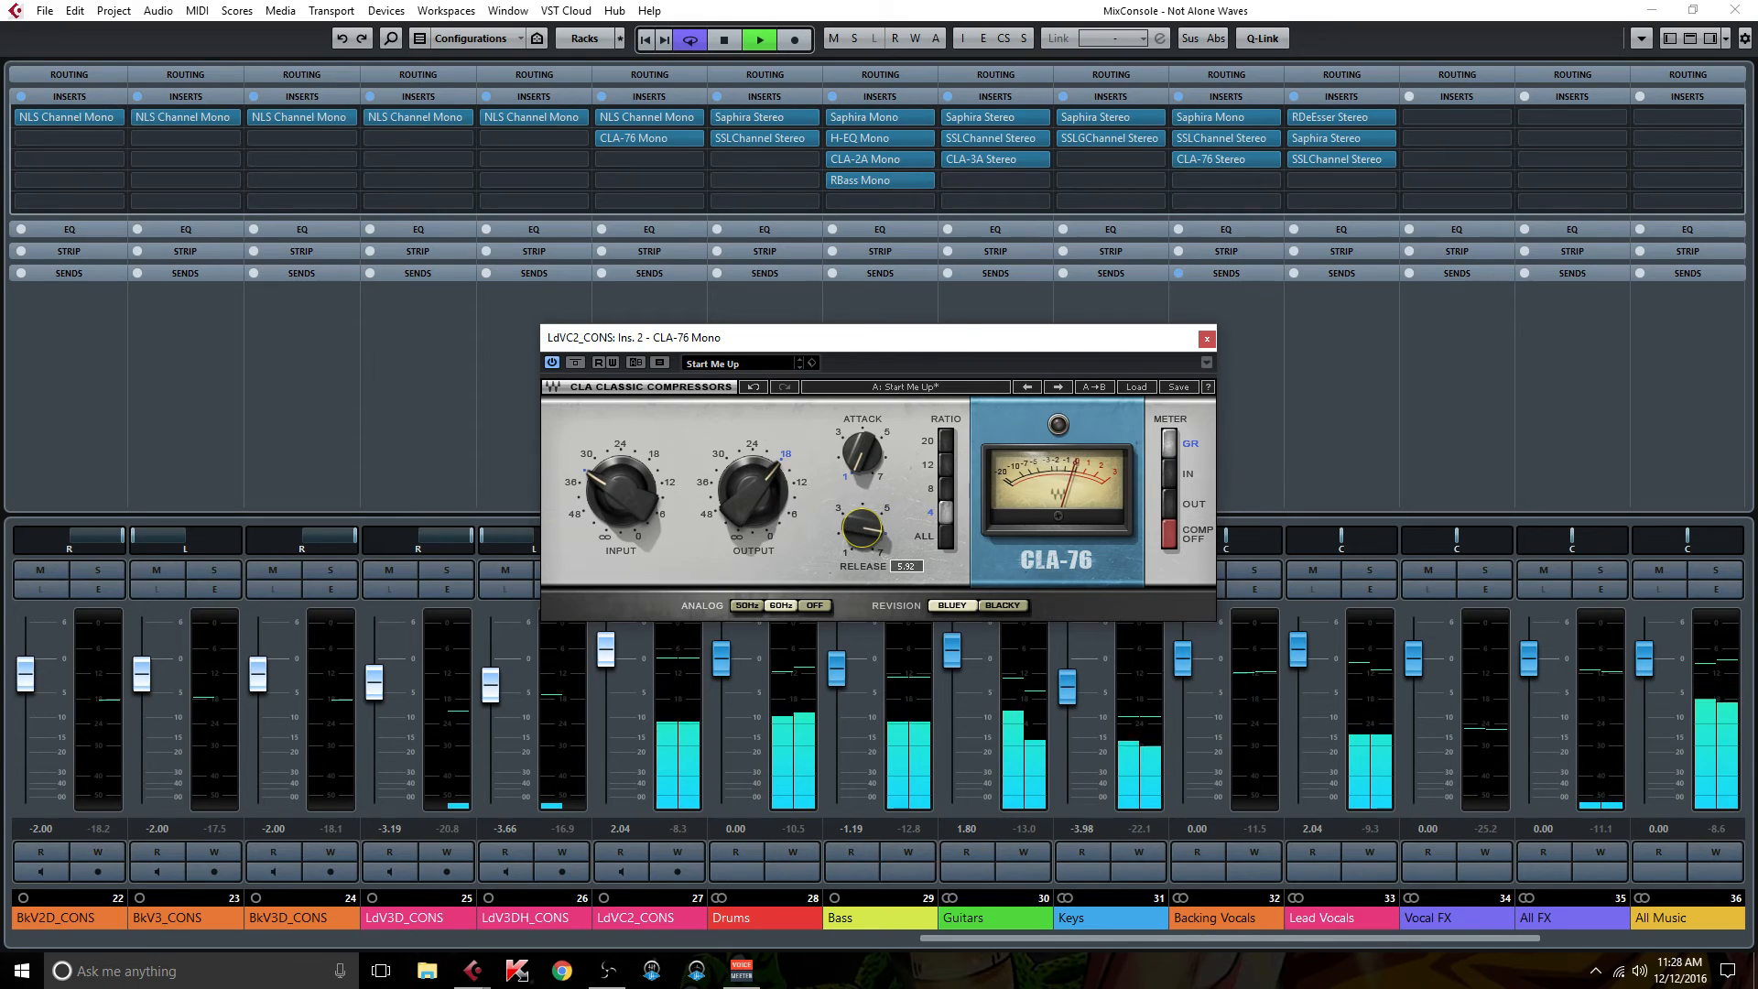
left_click_drag(620, 492, 620, 507)
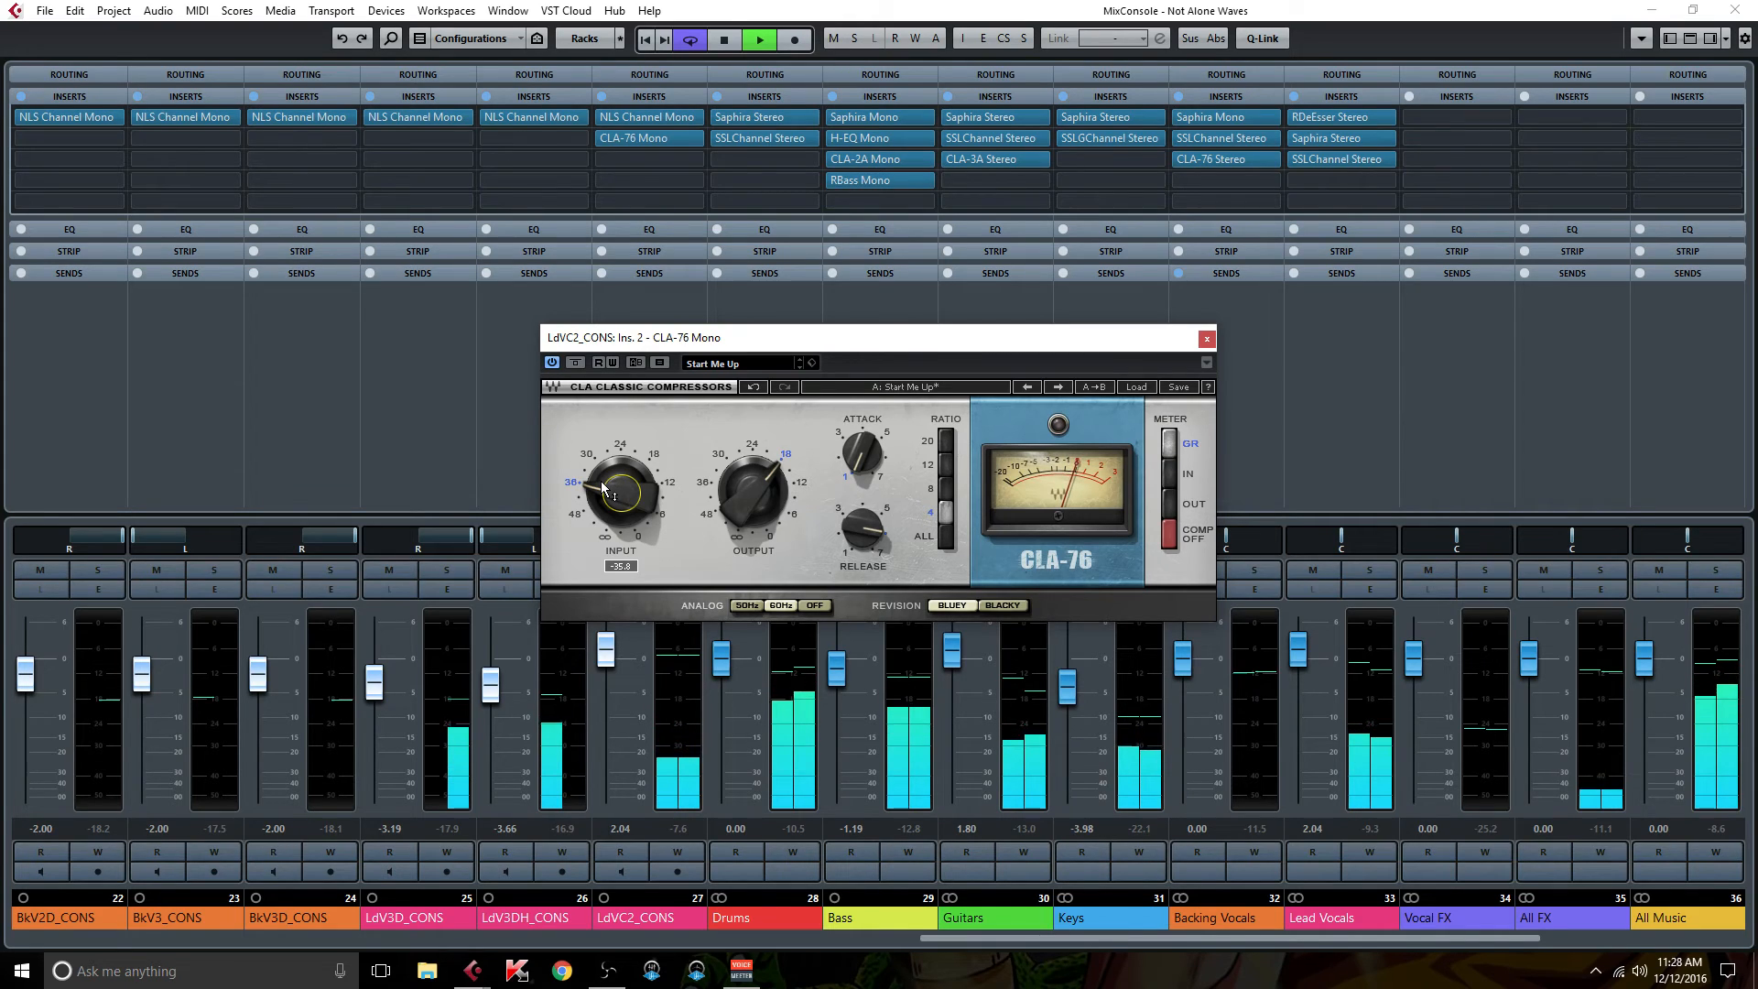
- Turn off the analog setting on the LdVC2 CLA-76 and fine-tune its input and output
left_click_drag(597, 483, 596, 482)
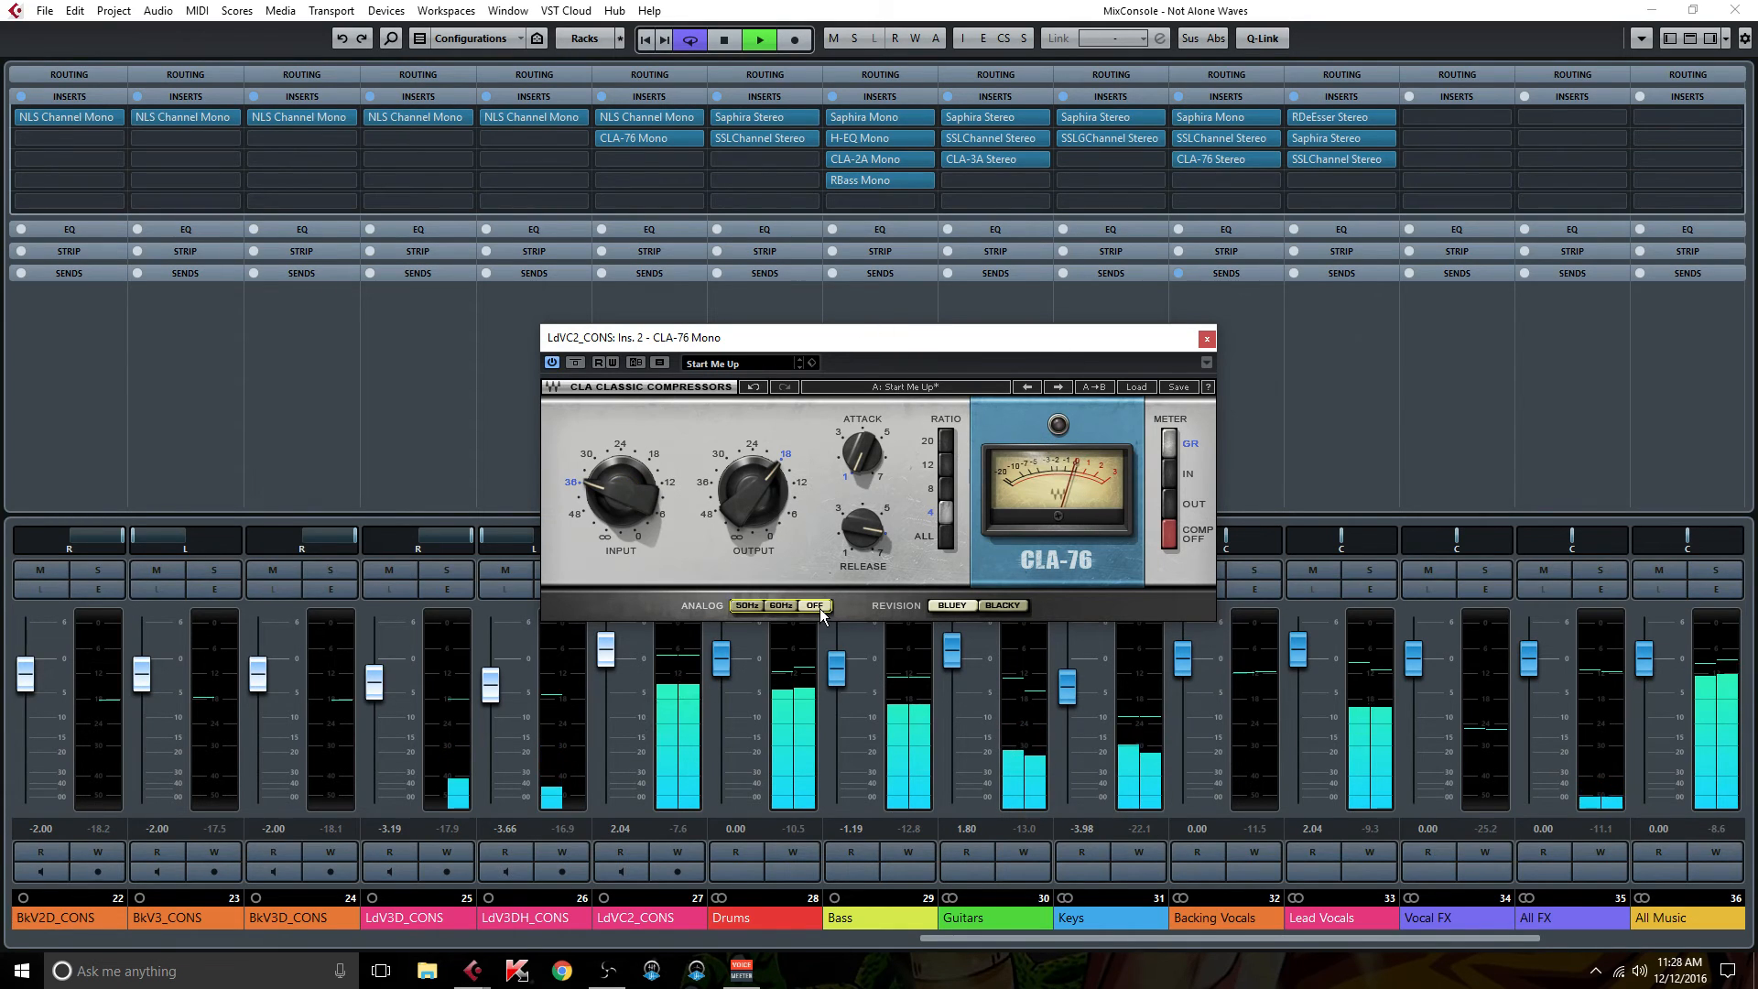
left_click_drag(804, 348, 954, 304)
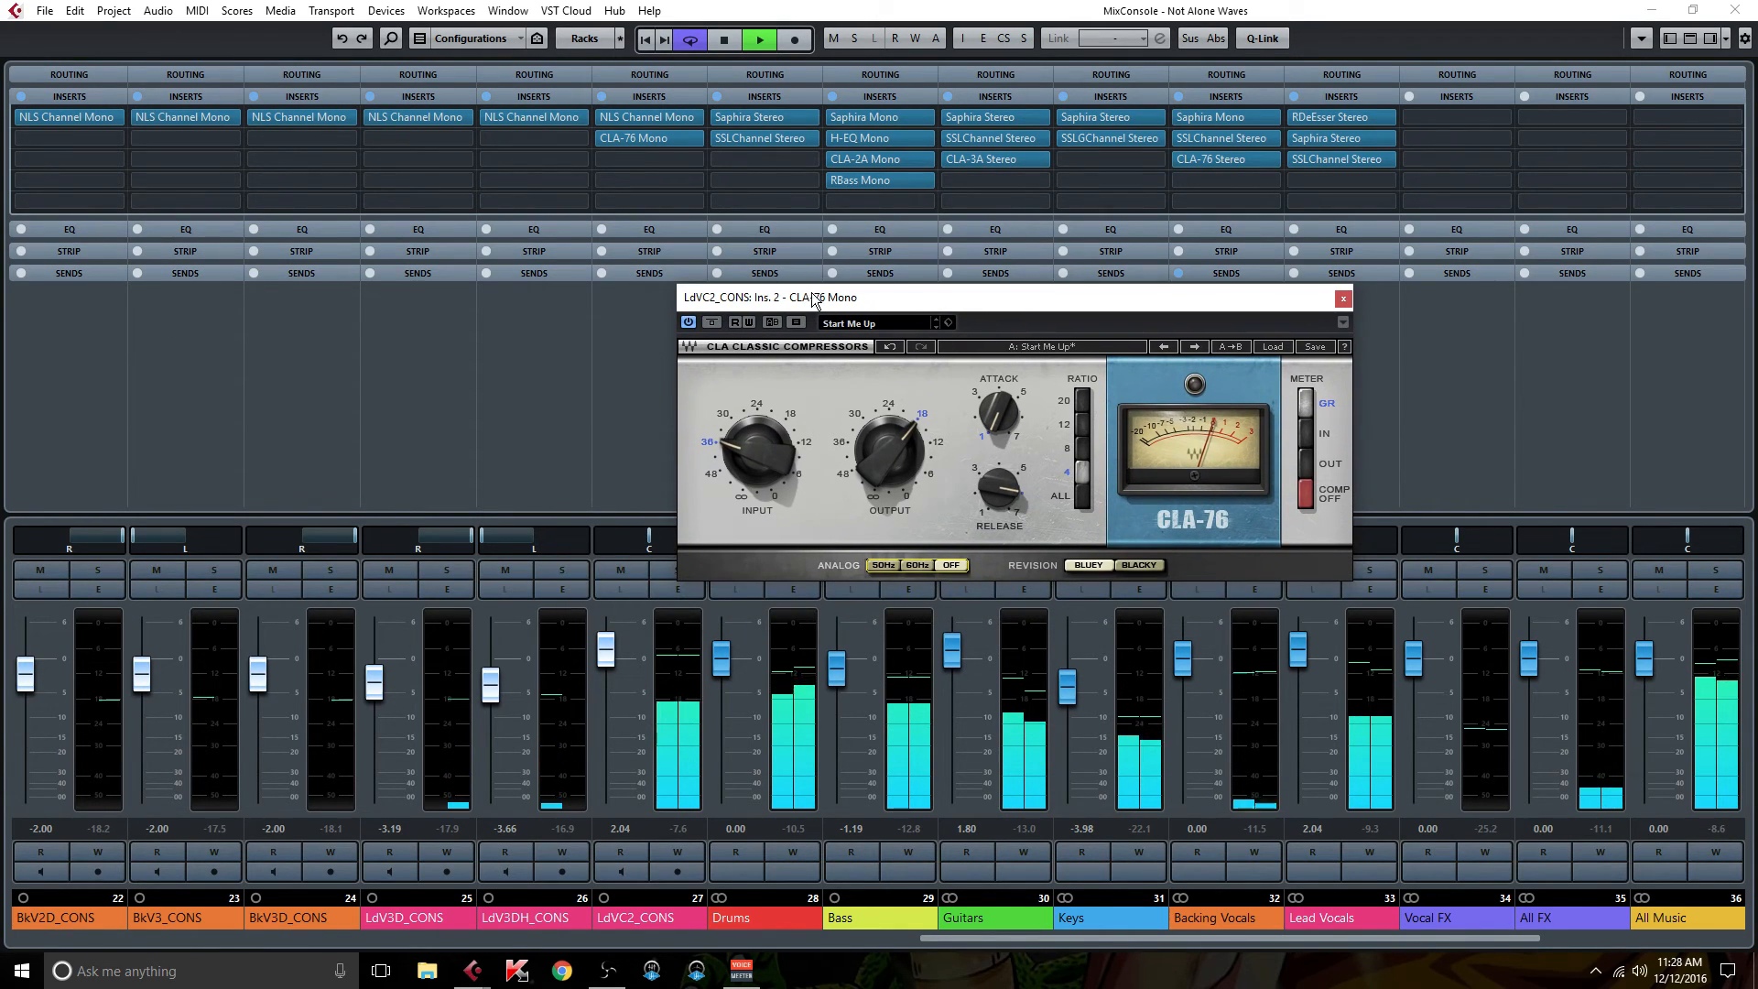
left_click_drag(880, 455, 880, 444)
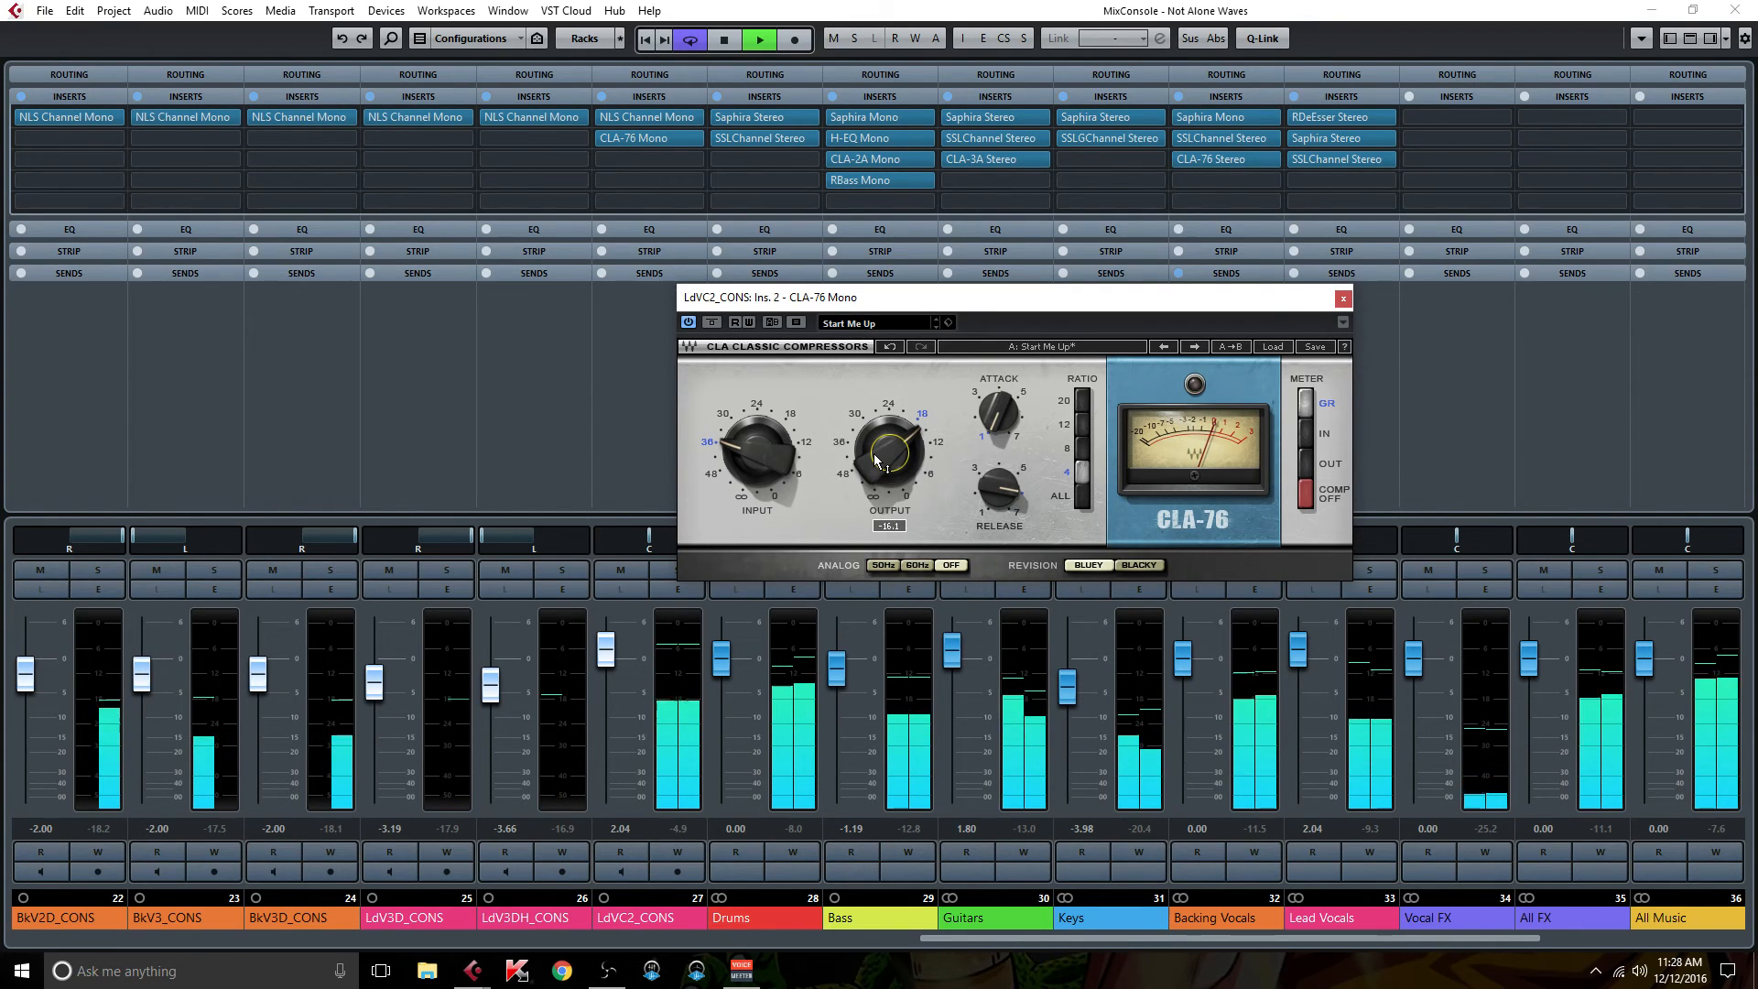
- Copy the LdVC2 CLA-76 to the second insert of LdV3DH_CONS and switch the copy to the Blacky revision
left_click(654, 135)
left_click_drag(523, 135, 524, 135)
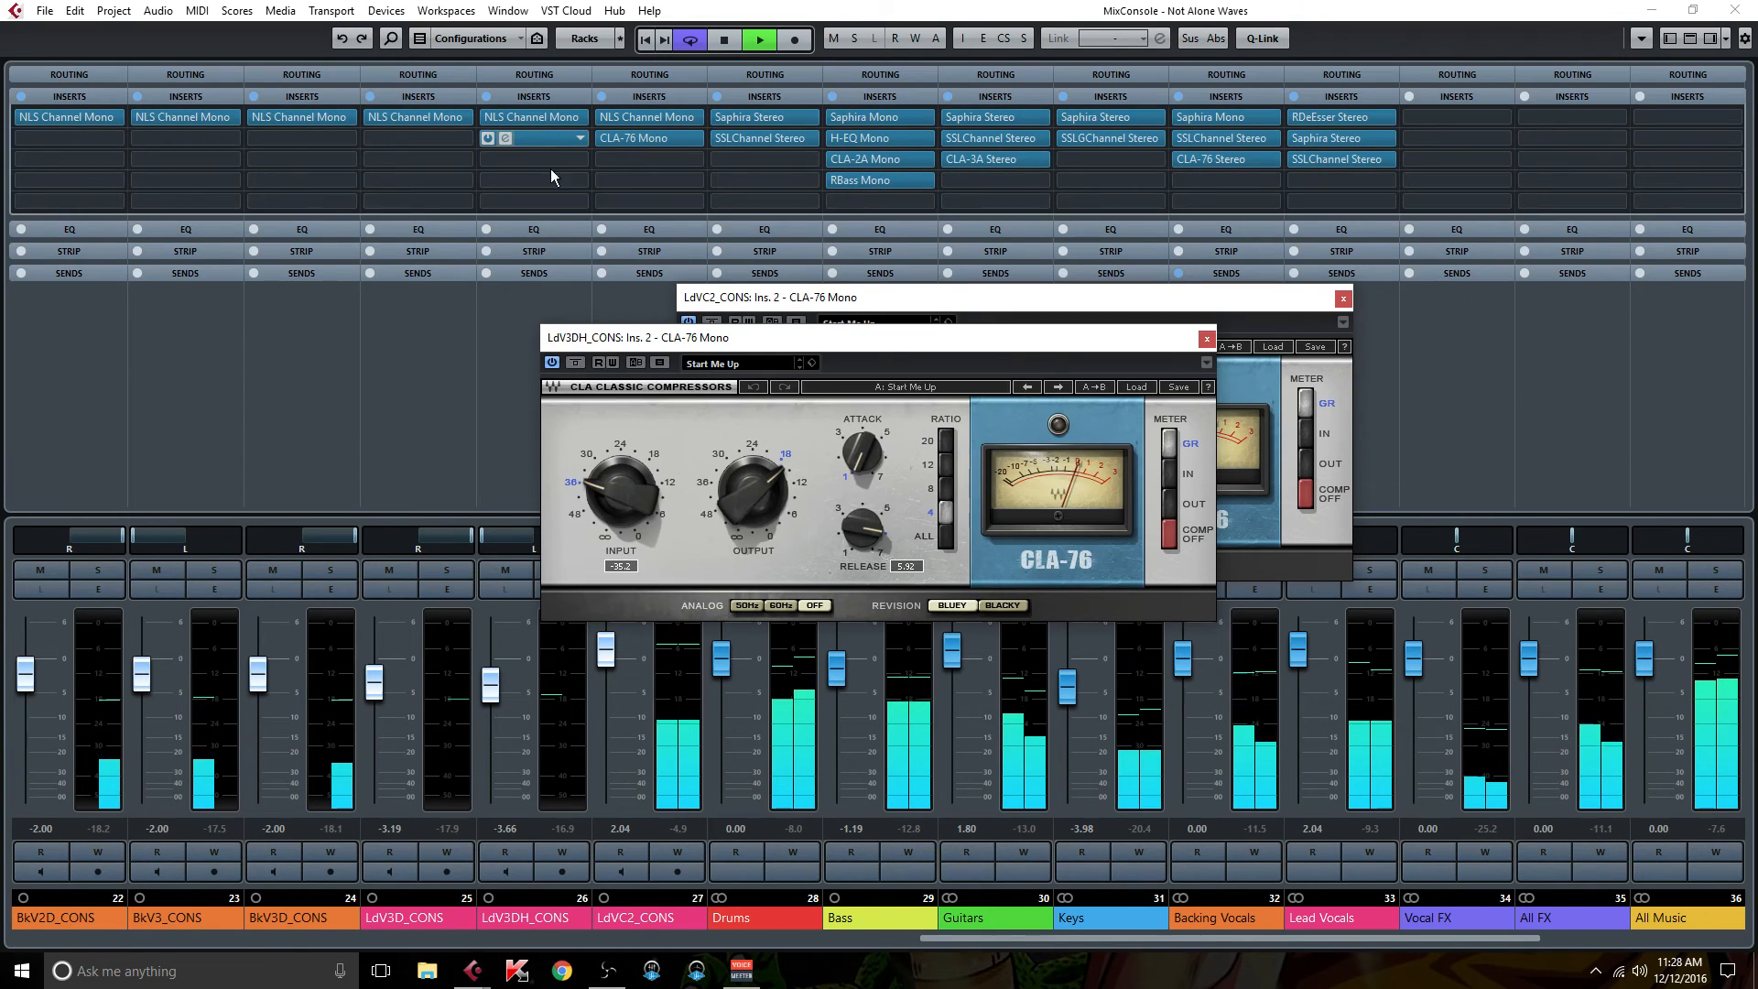
left_click(1000, 605)
- On the LdV3DH CLA-76, set input and output to -24, attack to about 3 and adjust the release
left_click_drag(589, 485, 589, 457)
left_click_drag(753, 492, 753, 465)
left_click_drag(861, 529, 863, 431)
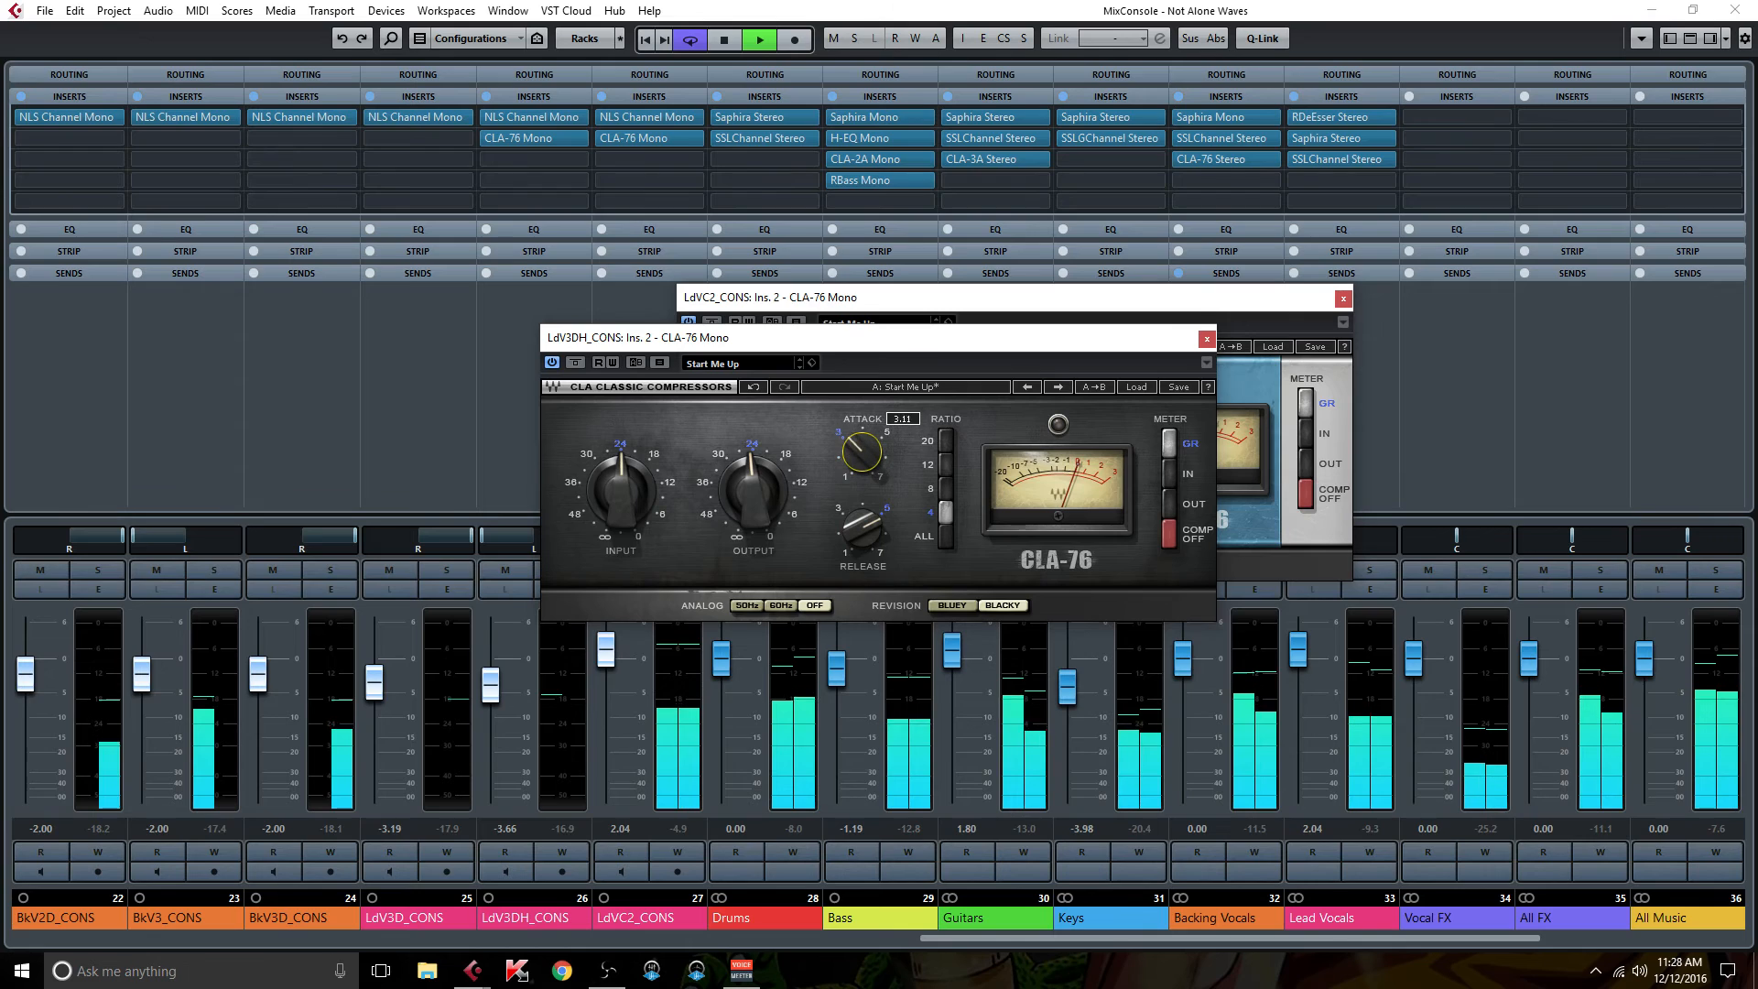
- Copy the LdV3DH CLA-76 to the second insert of LdV3D_CONS, set the original's input to -24 and close it
left_click_drag(540, 138, 423, 140)
left_click_drag(634, 504, 632, 446)
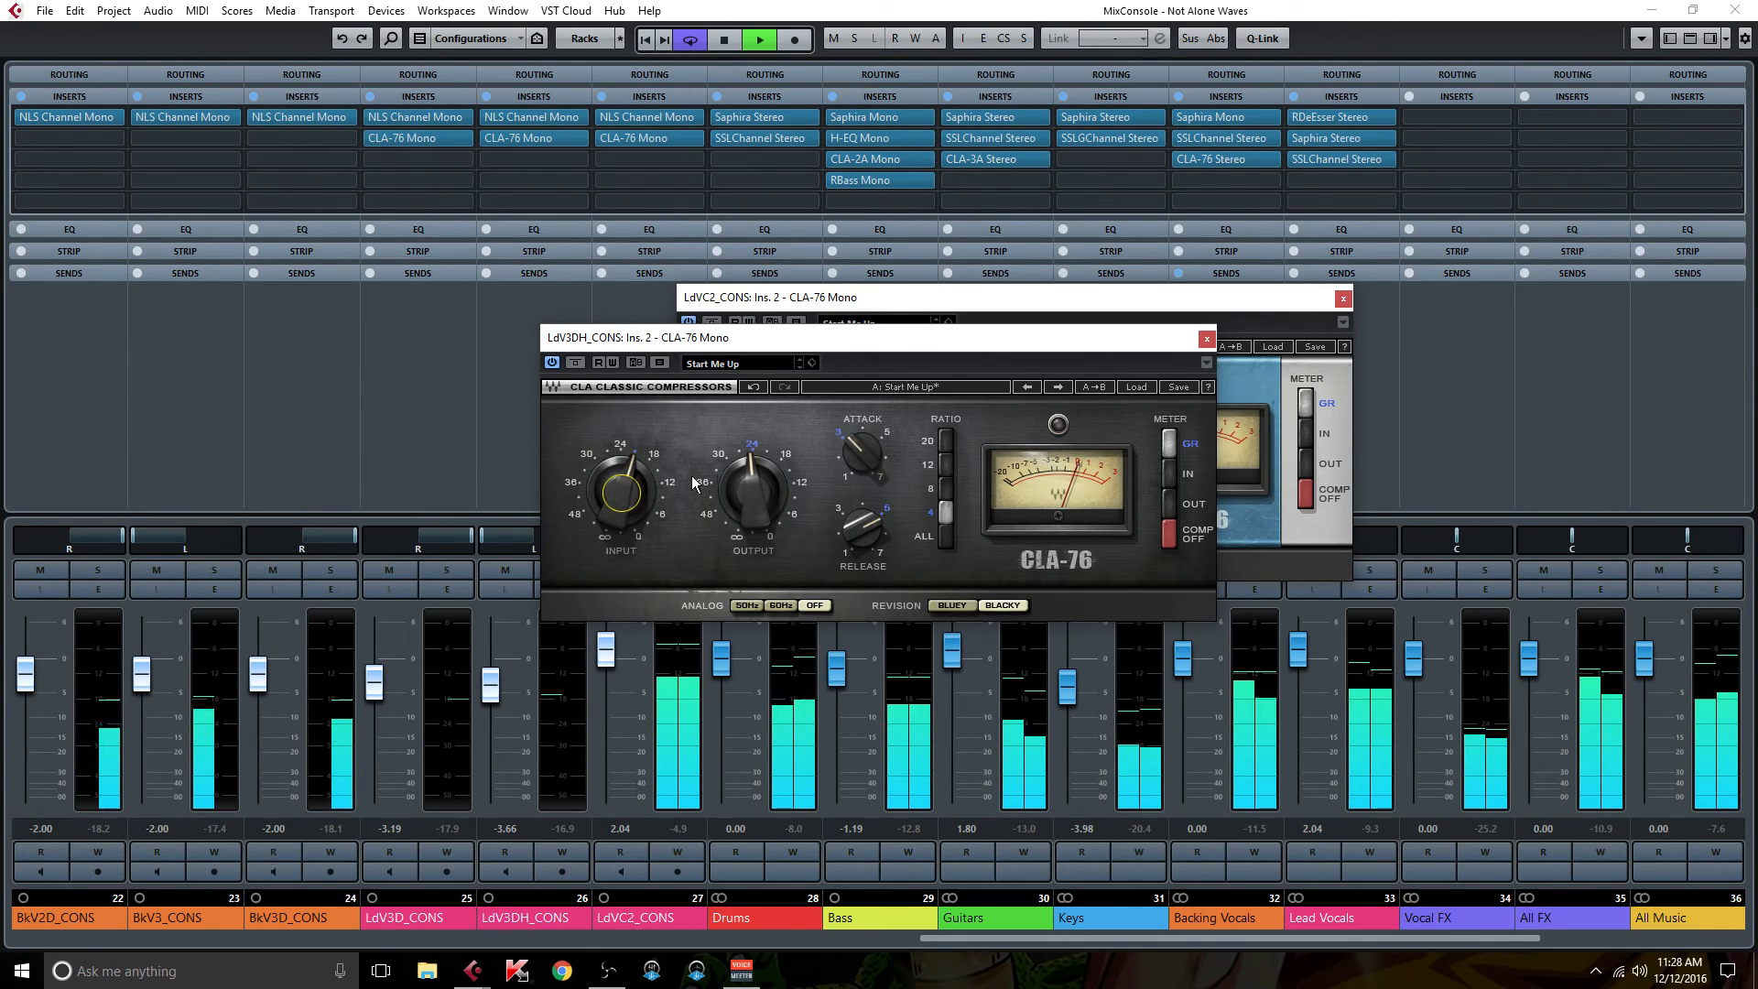
left_click_drag(614, 483, 614, 499)
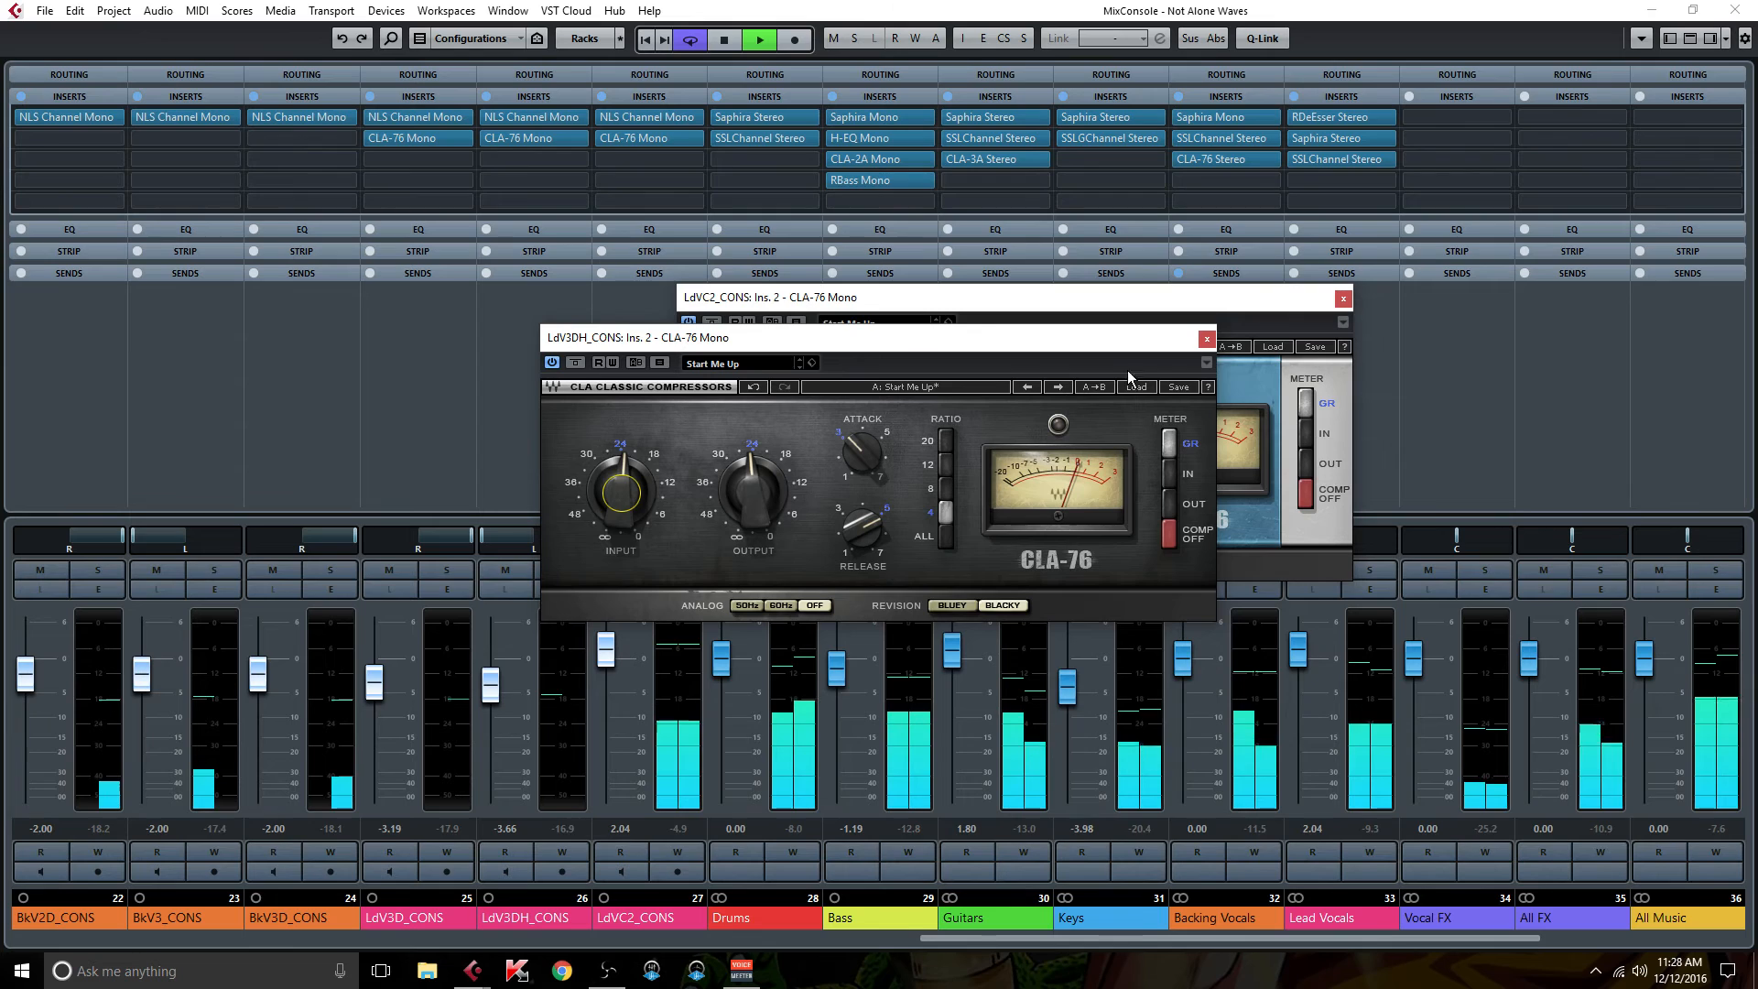
left_click(1205, 339)
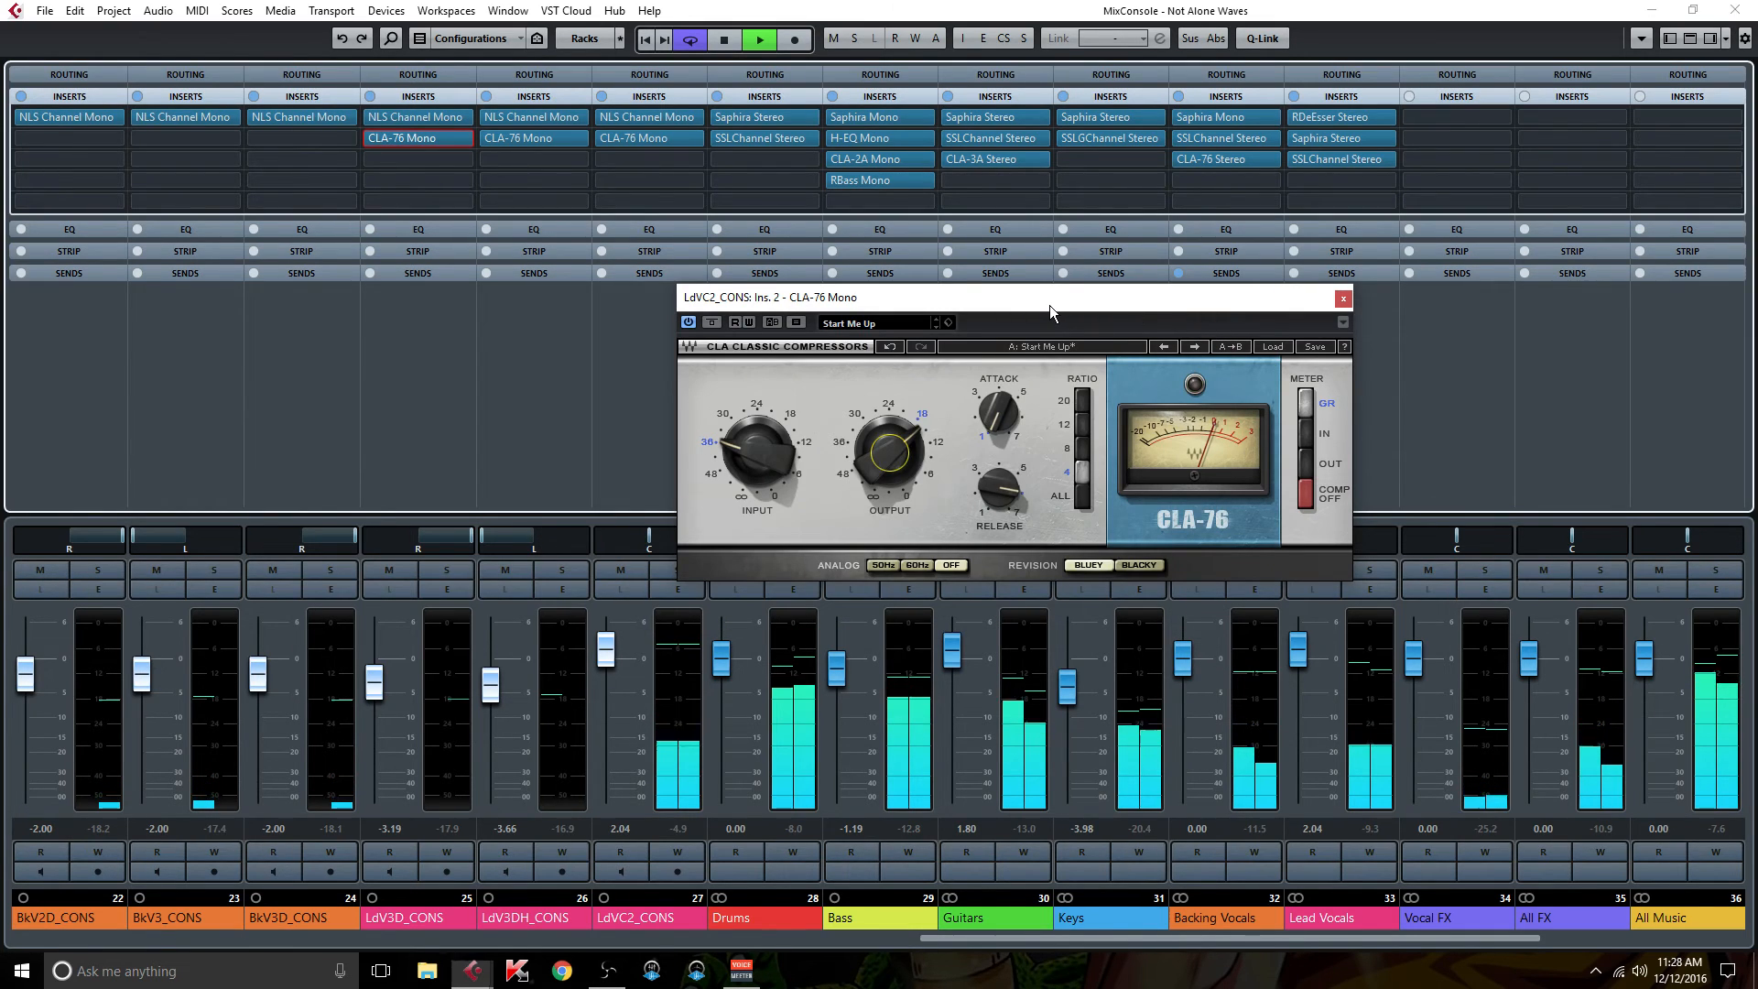
- On the LdVC2 CLA-76, fine-tune the release, raise the input to about -33.5 and slightly raise the output
left_click_drag(1051, 305, 811, 265)
left_click_drag(755, 447, 755, 452)
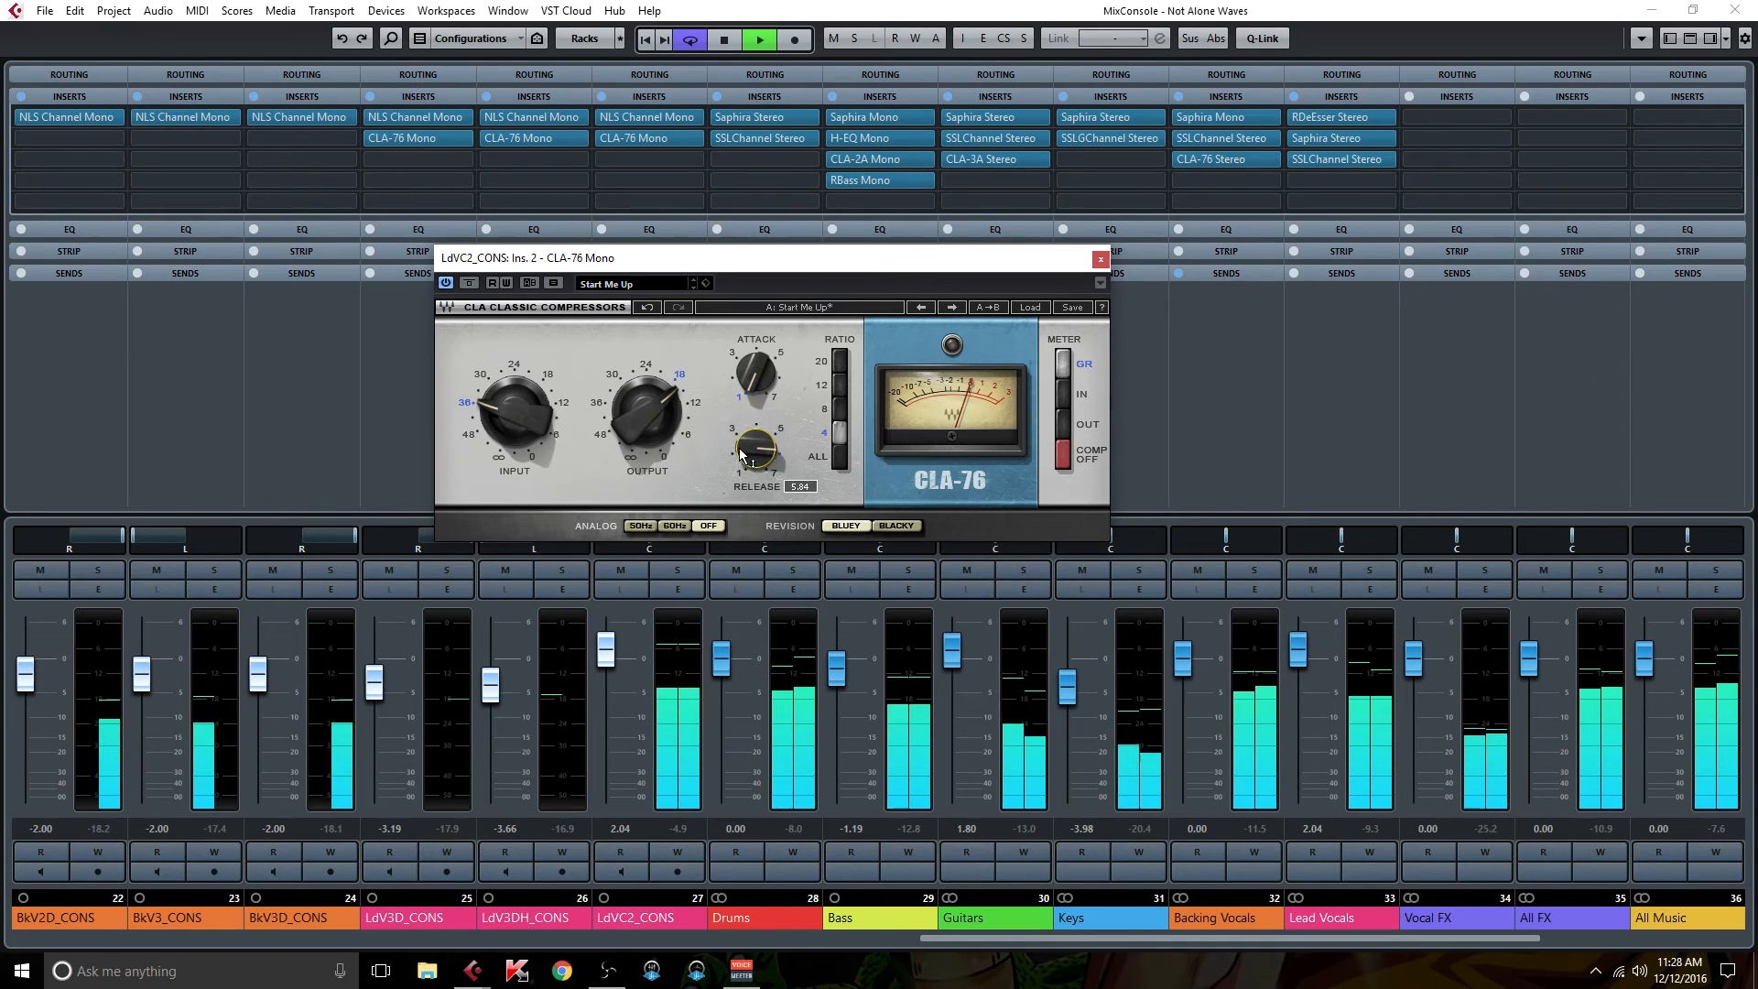
left_click_drag(626, 434, 626, 424)
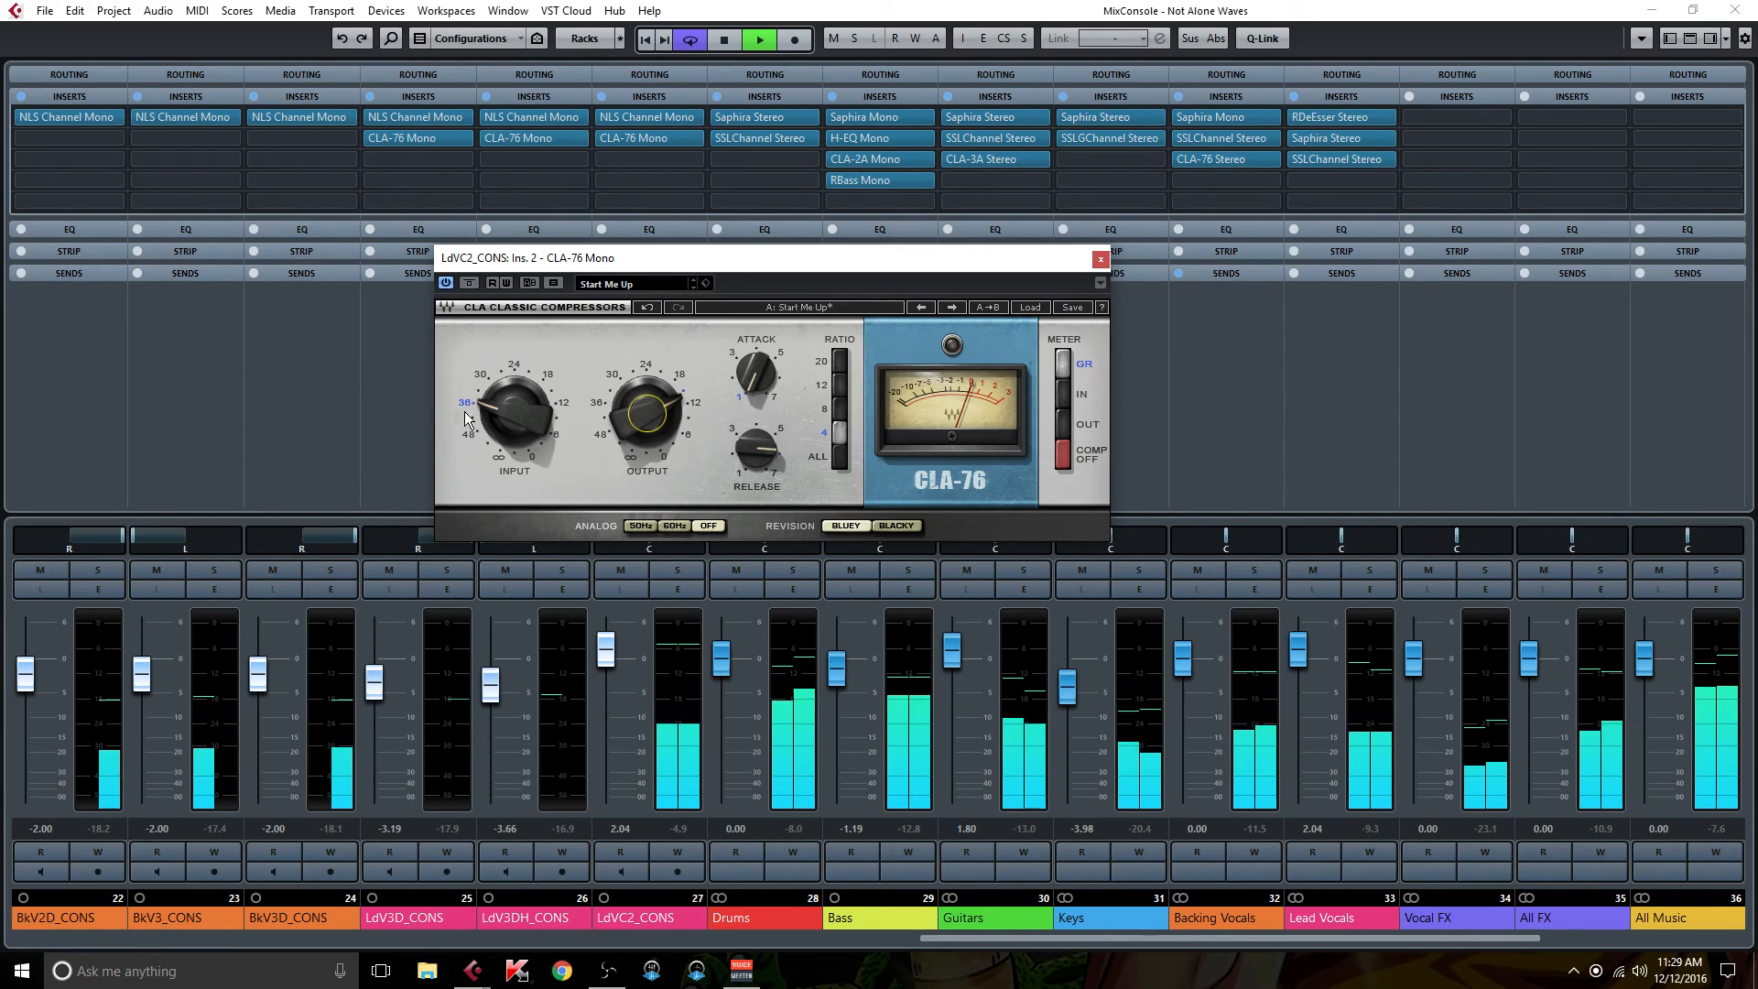
left_click_drag(493, 407, 493, 403)
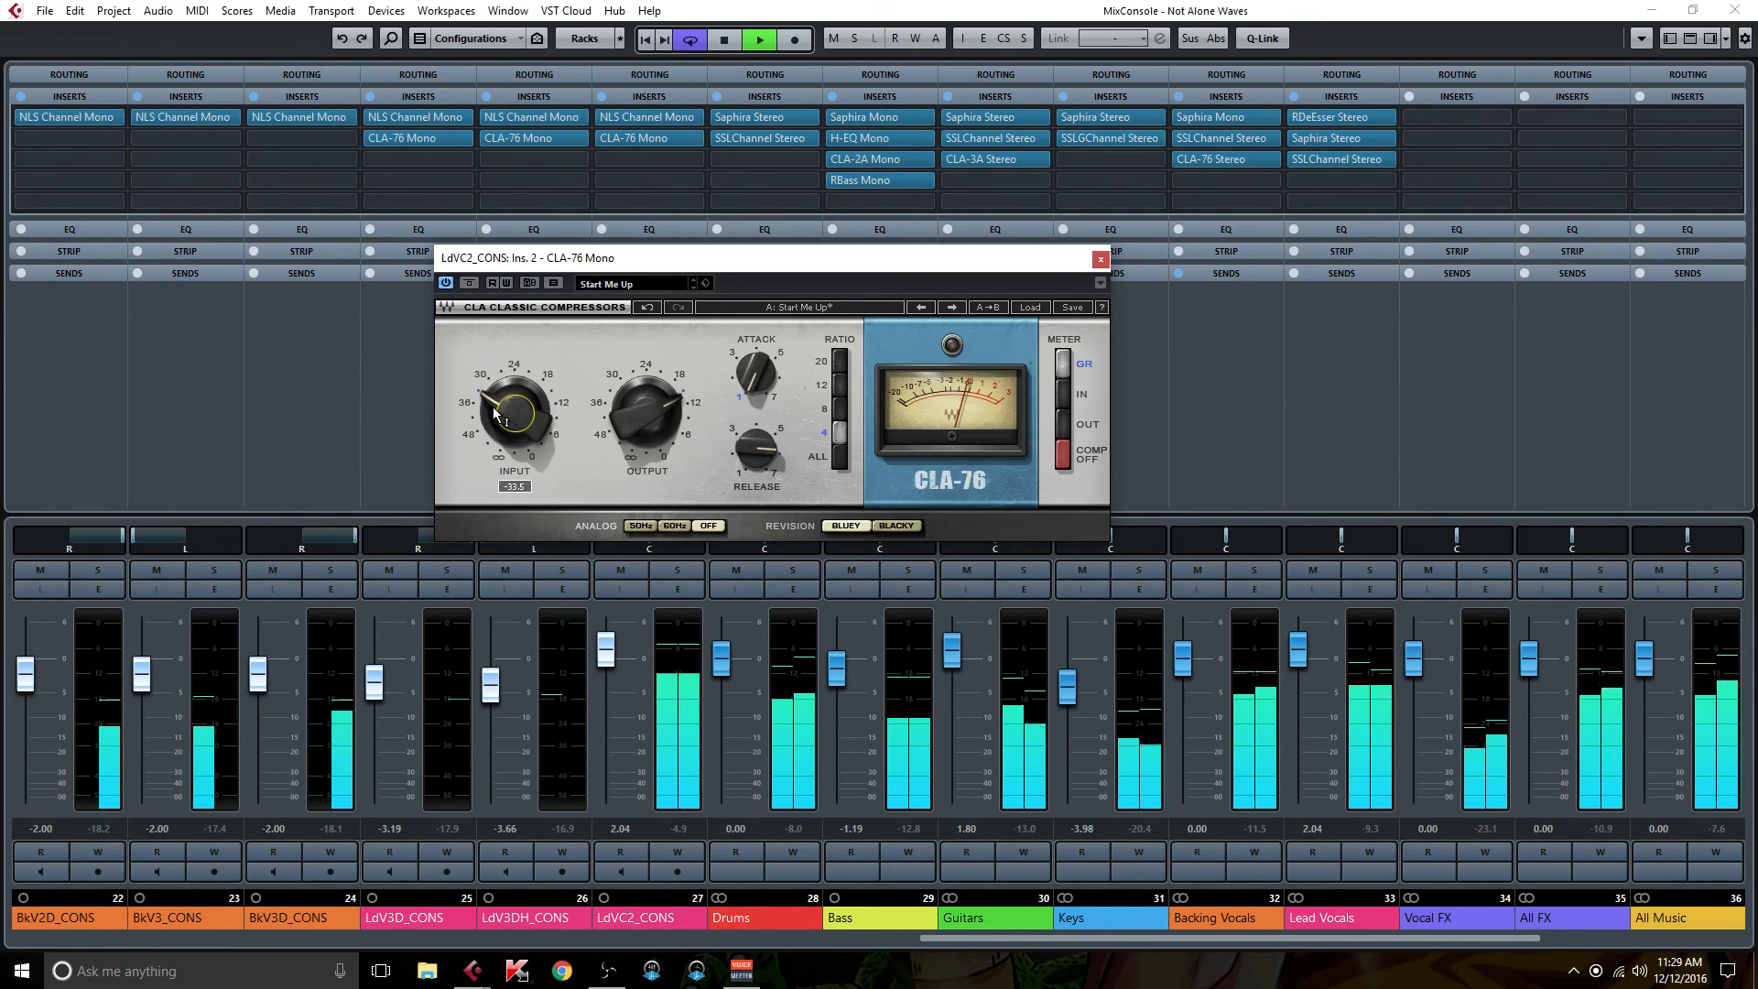
left_click_drag(631, 403, 631, 410)
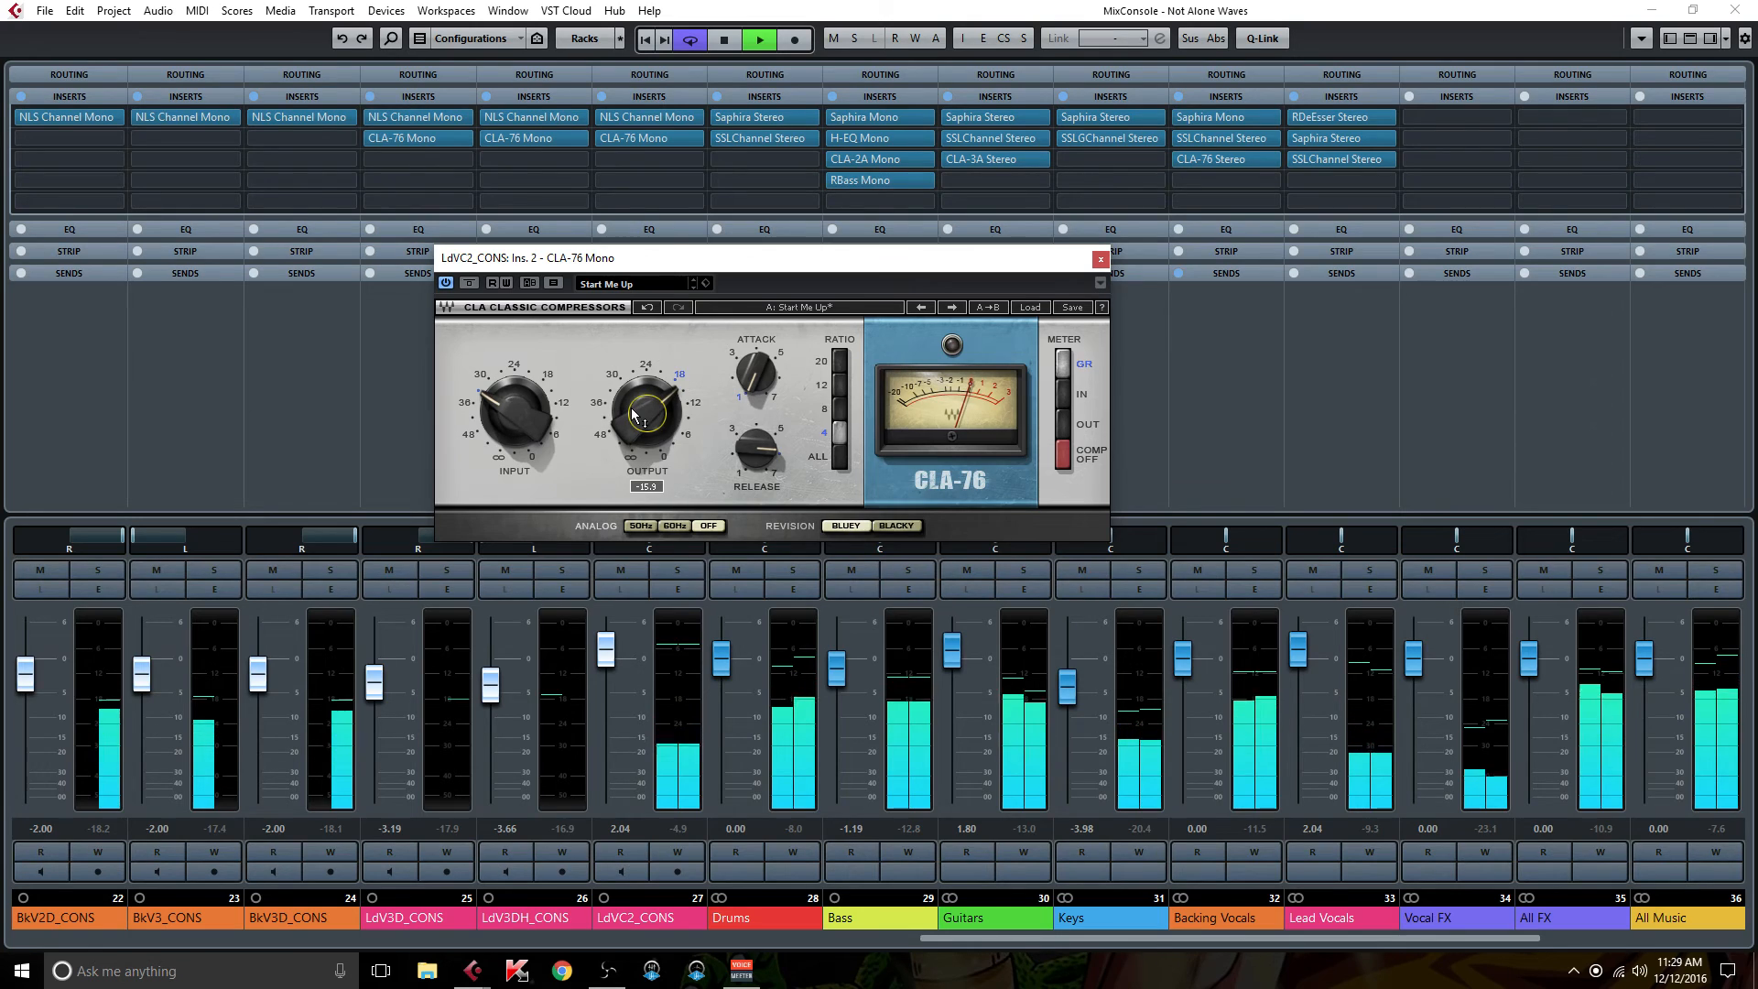
mouse_move(500, 403)
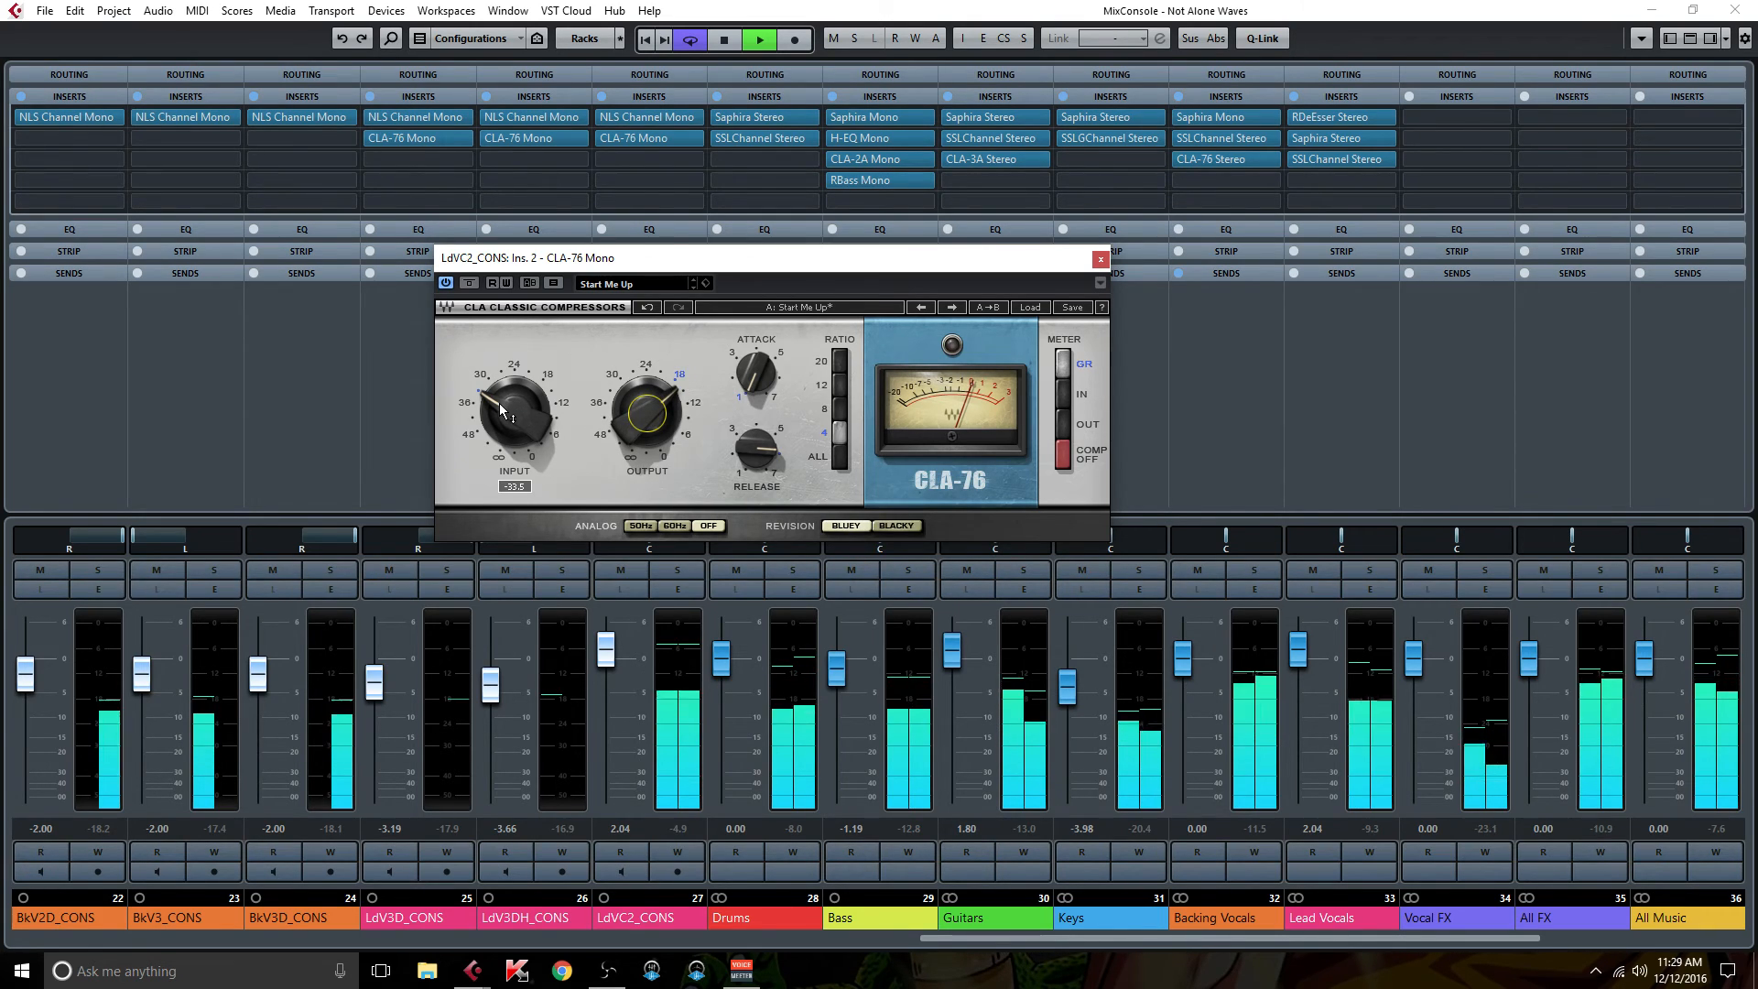
- Adjust the compressor's ratio, release and threshold in the Lead Vocals SSL channel, then close the plugin
left_click(1346, 158)
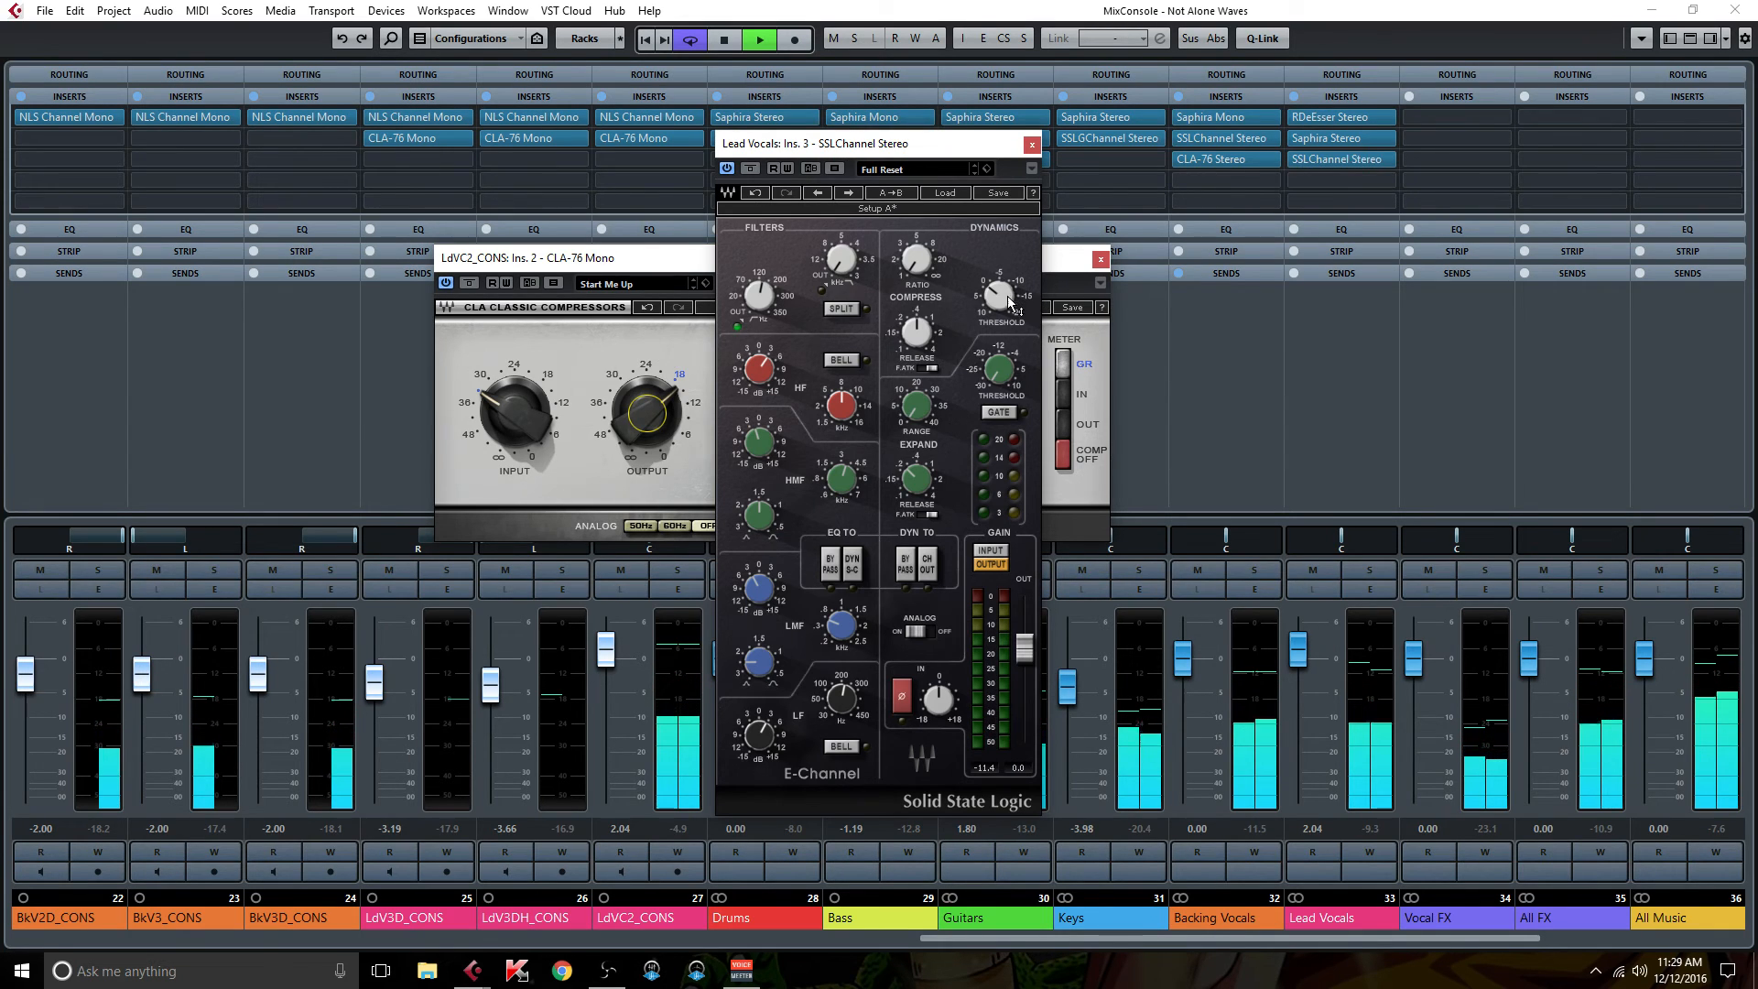
mouse_move(916, 261)
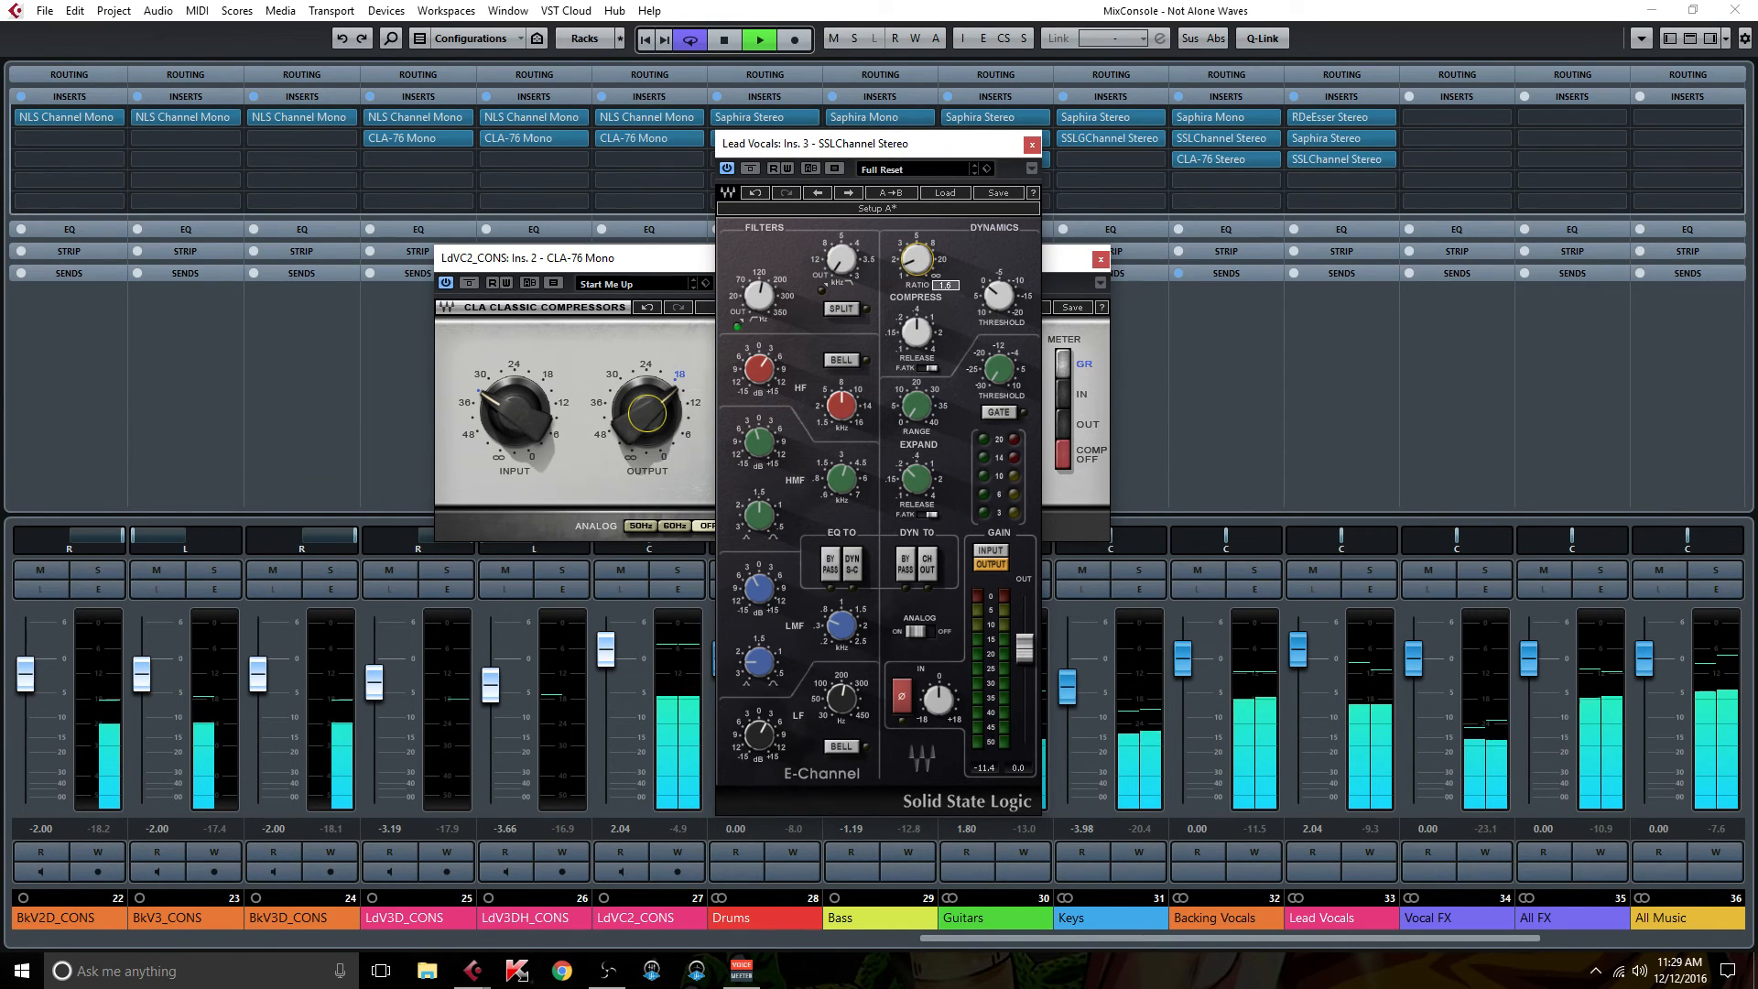
left_click_drag(917, 259, 916, 250)
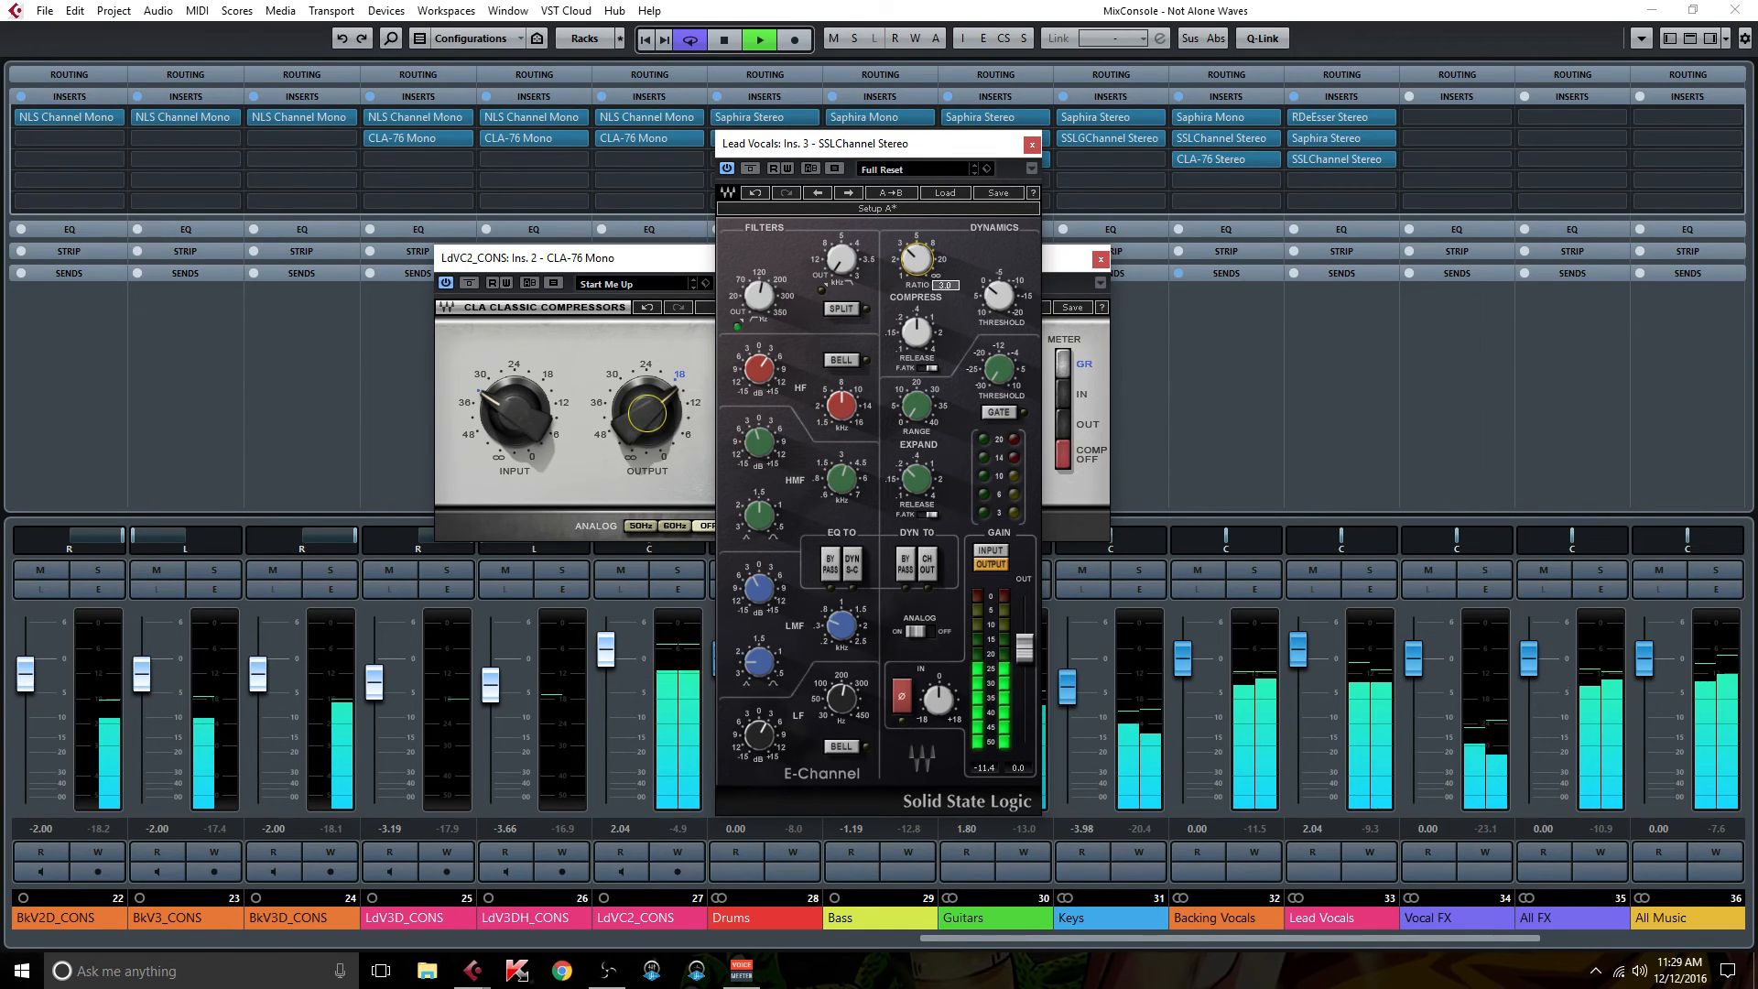
left_click_drag(918, 335, 917, 389)
left_click_drag(991, 302, 991, 301)
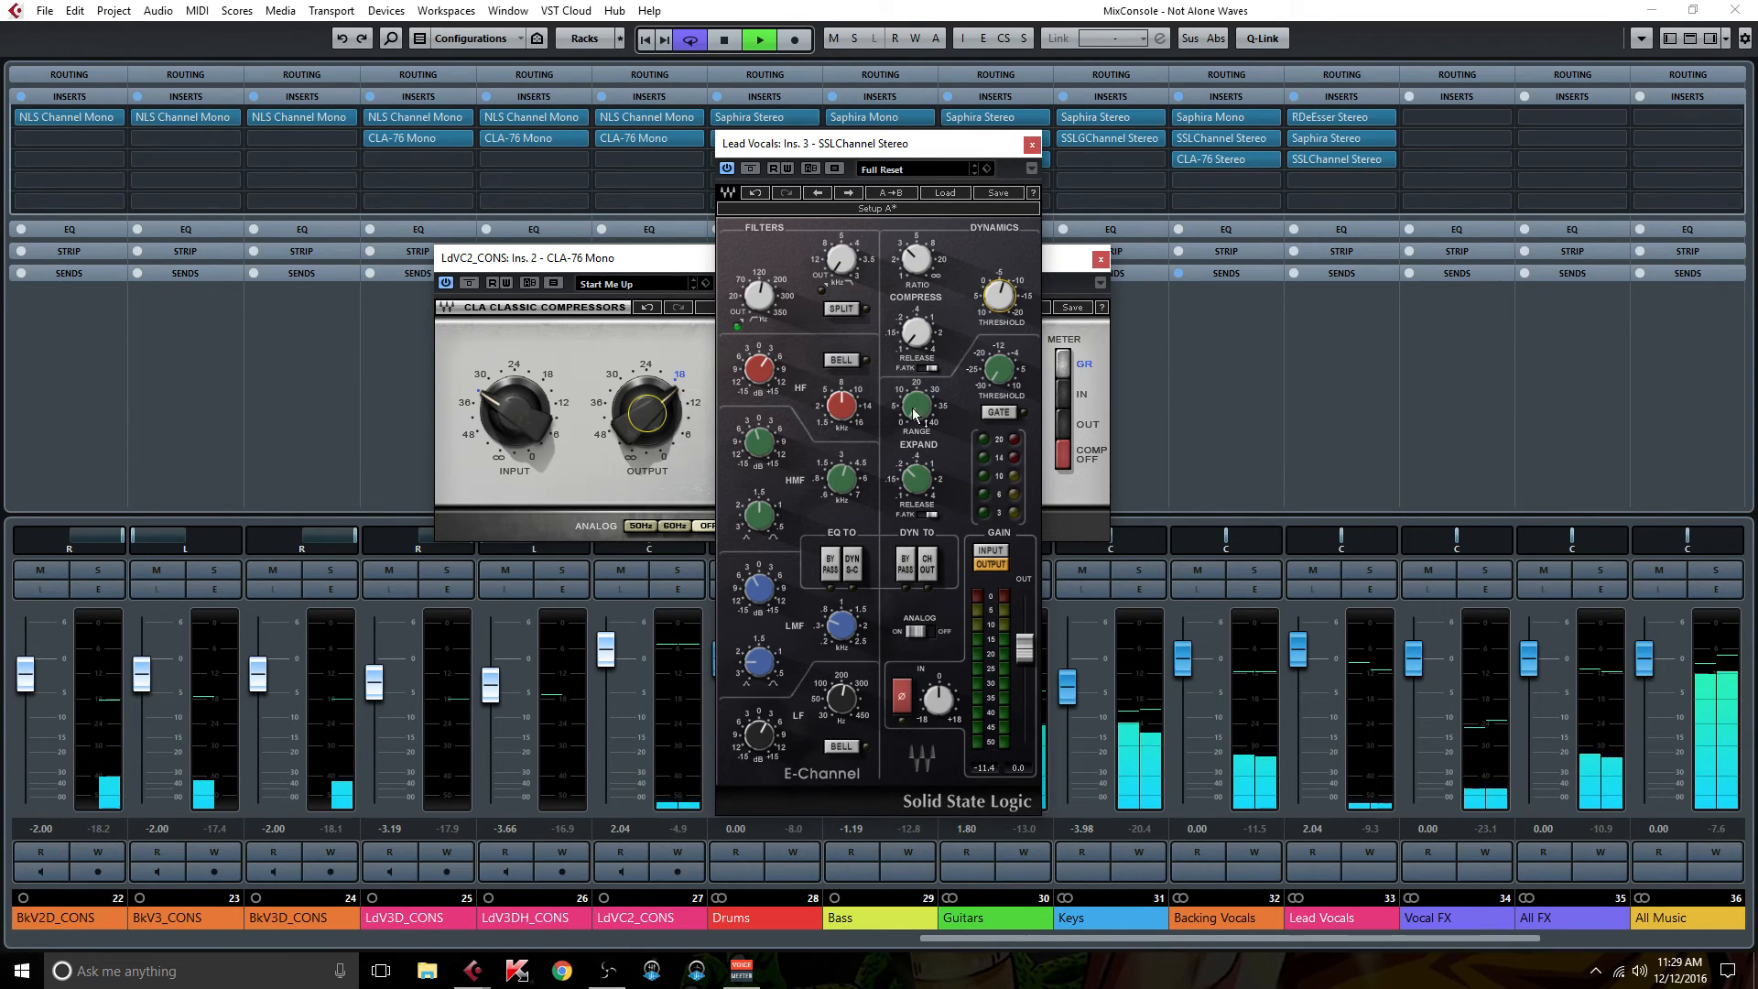
left_click_drag(845, 154, 1196, 174)
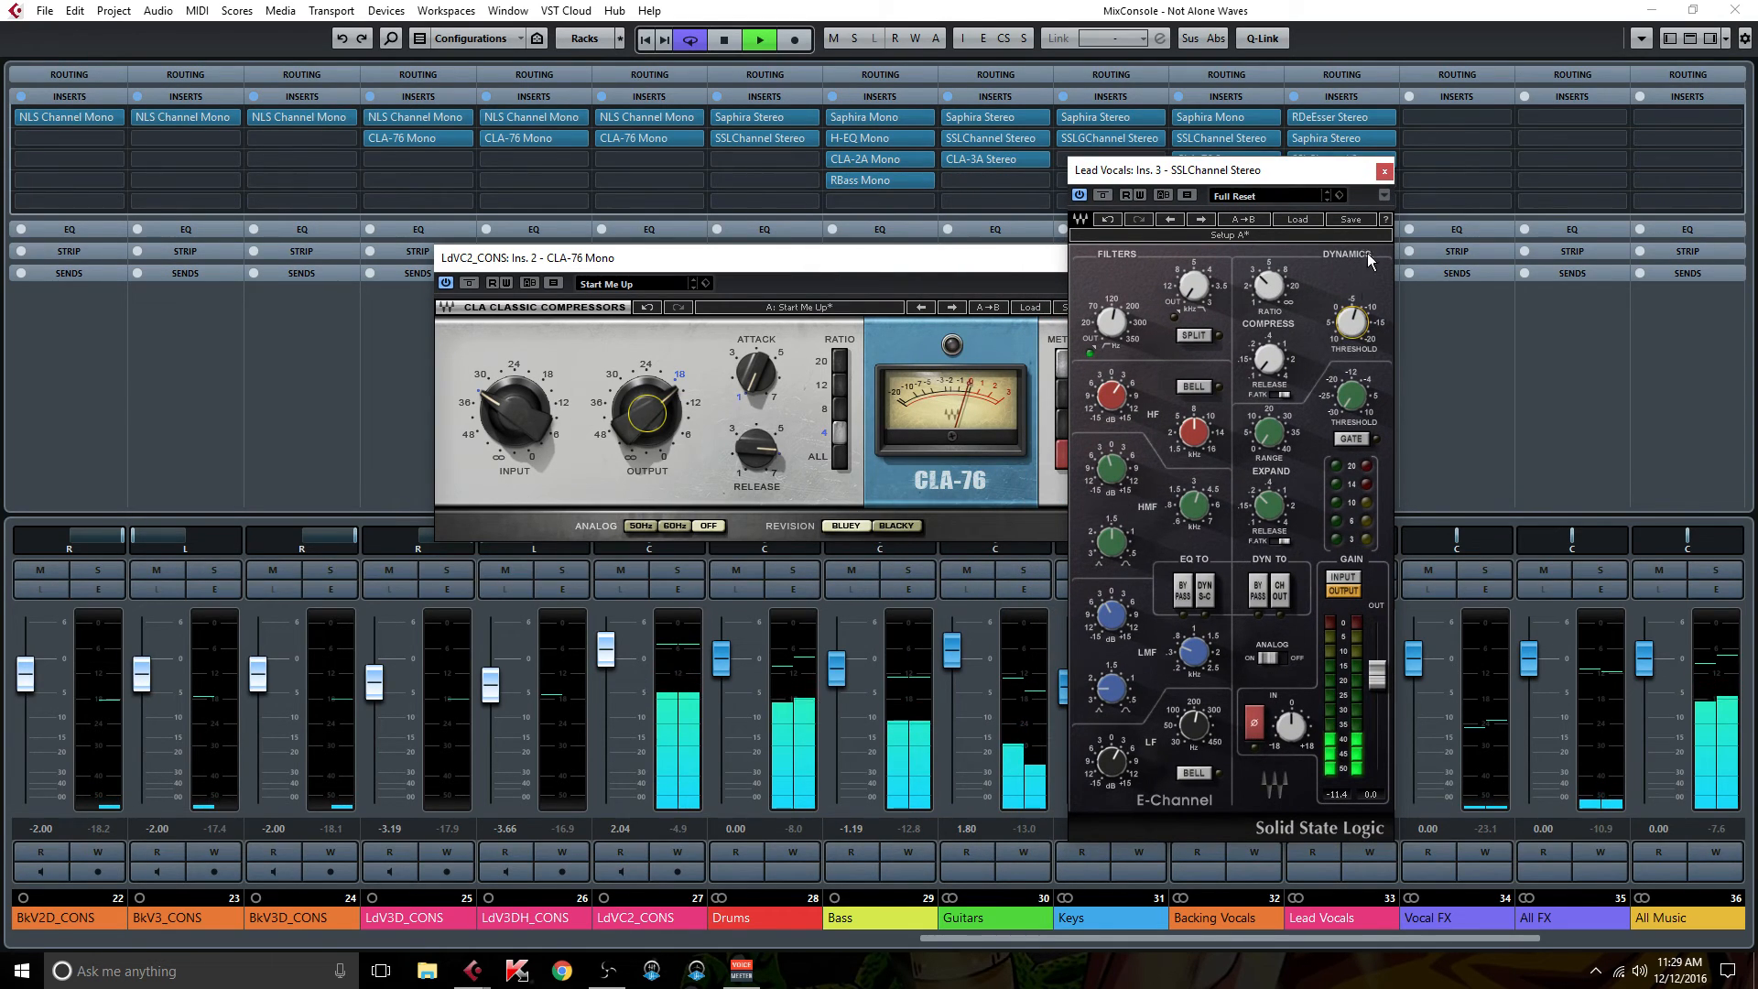
left_click(1385, 172)
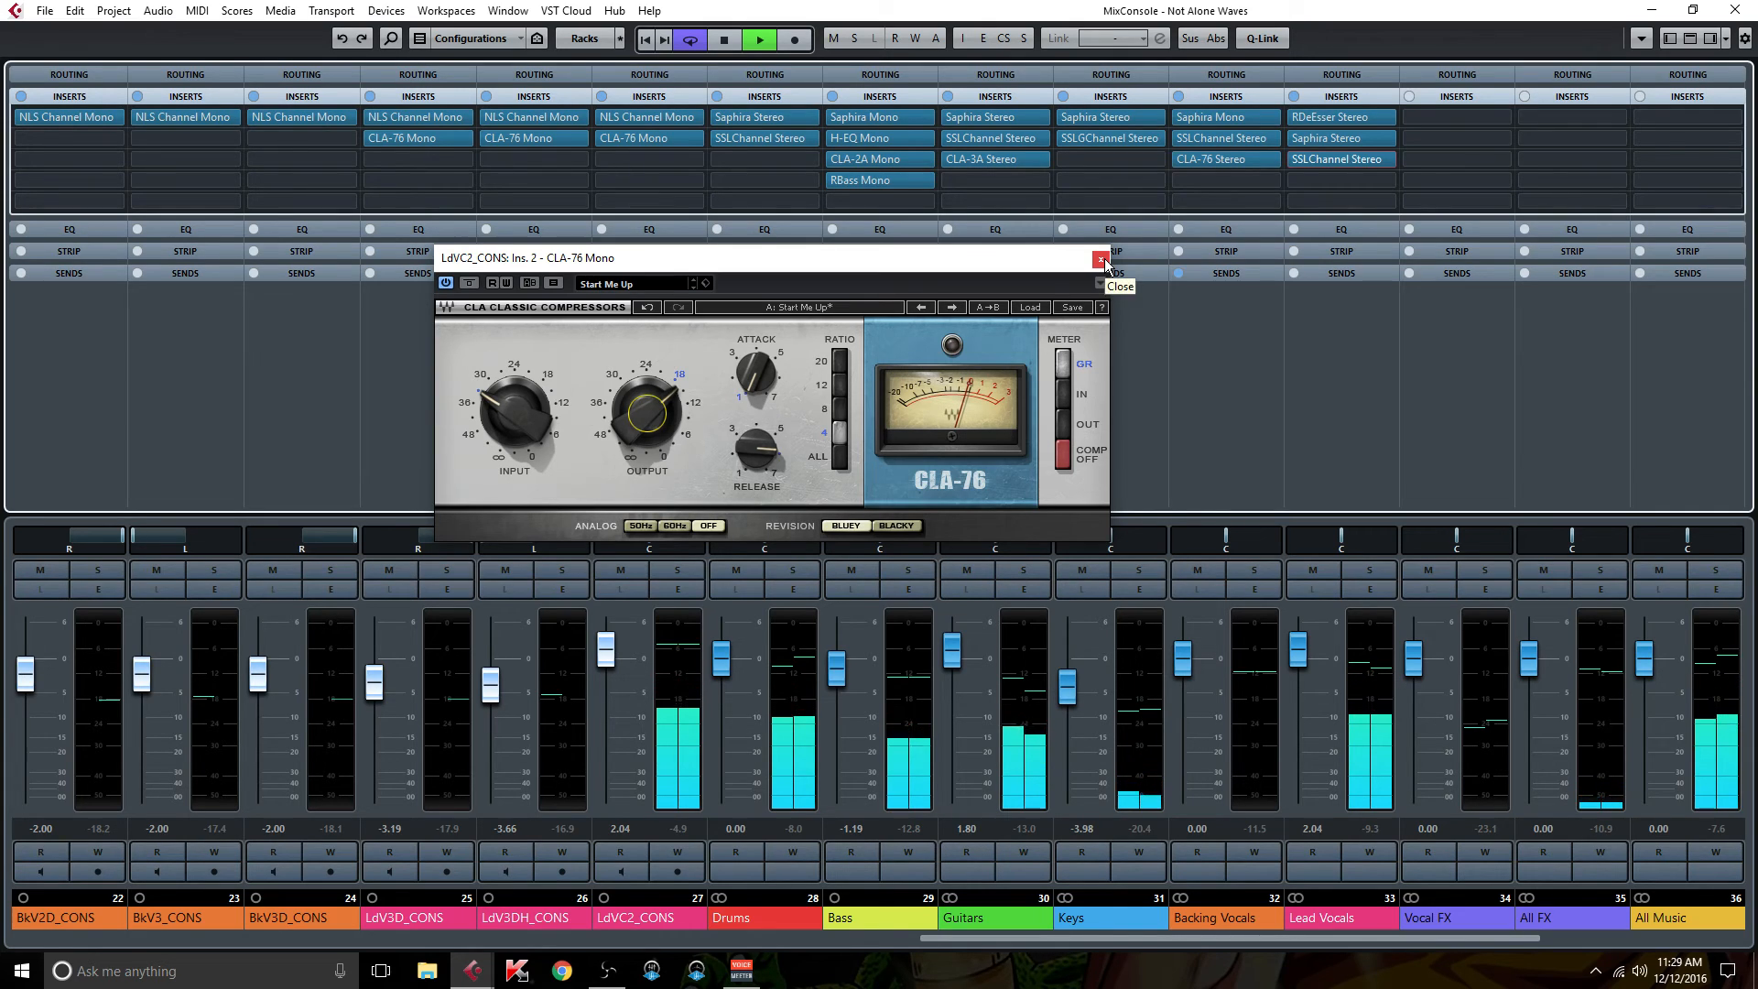
- Lower the LdVC2 CLA-76 output to about -18
left_click(641, 417)
left_click_drag(647, 414, 646, 417)
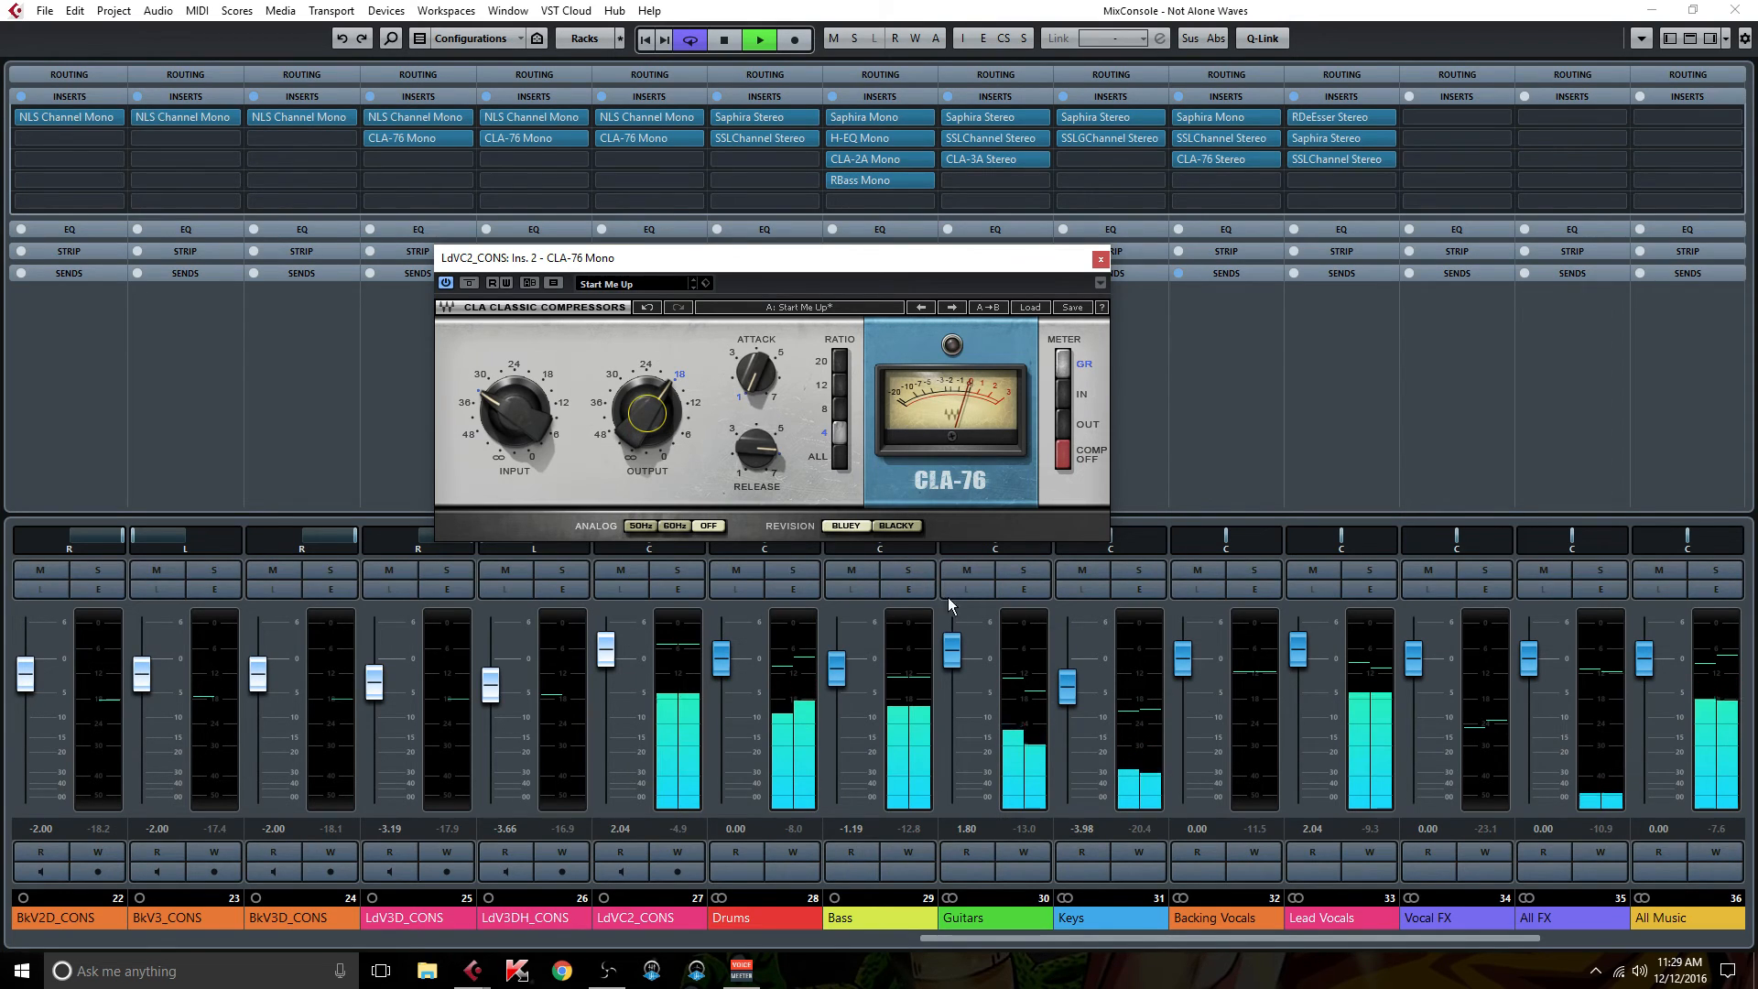
- Add a Vocal Verb send at -3.90 to the Lead Vocals group and activate it
left_click(1341, 274)
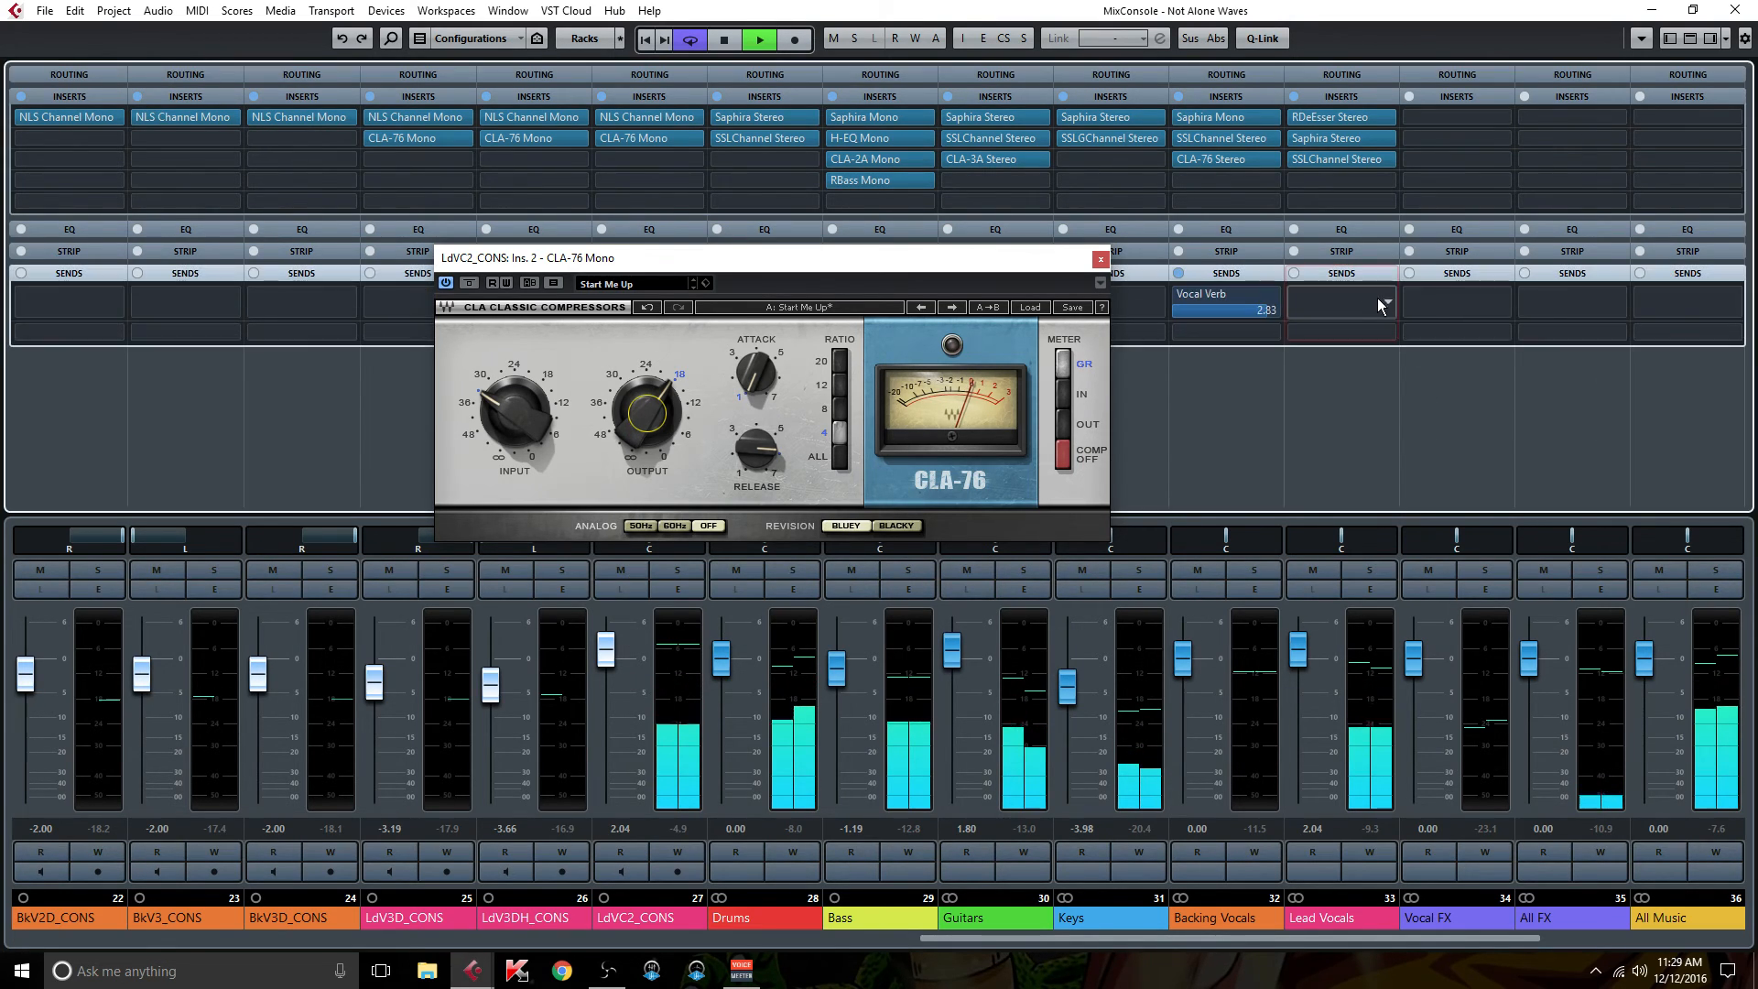
left_click(1376, 295)
left_click(1368, 400)
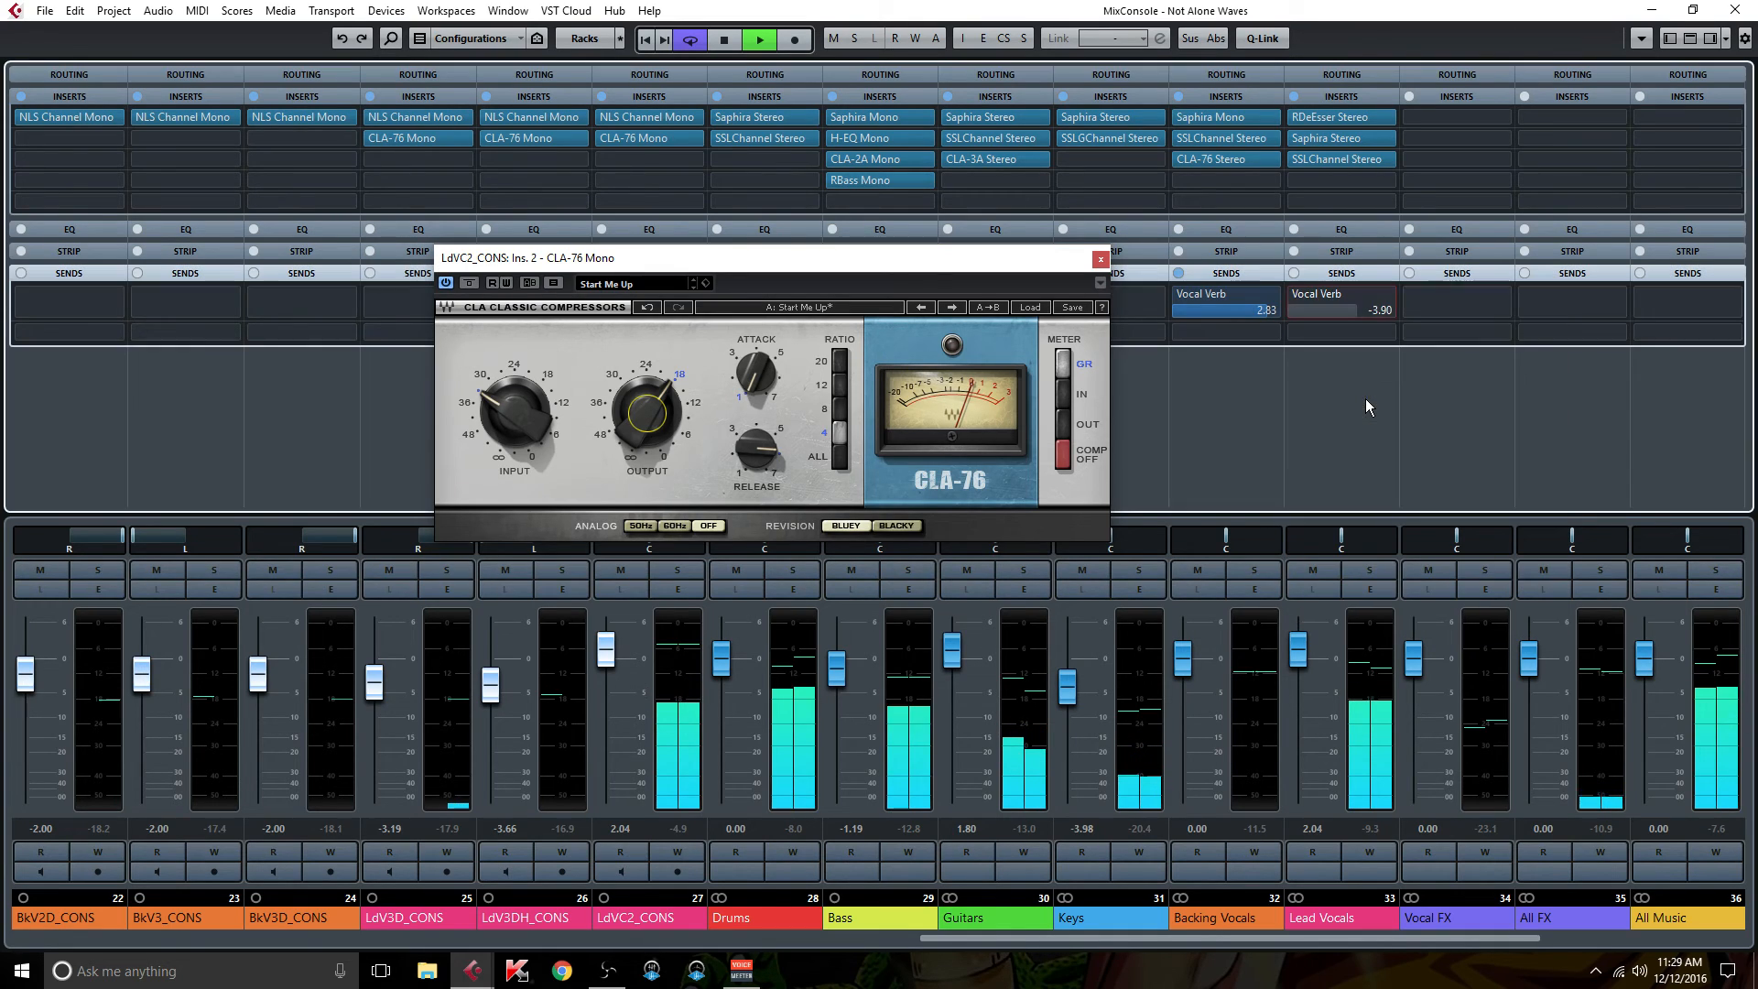
left_click(1294, 293)
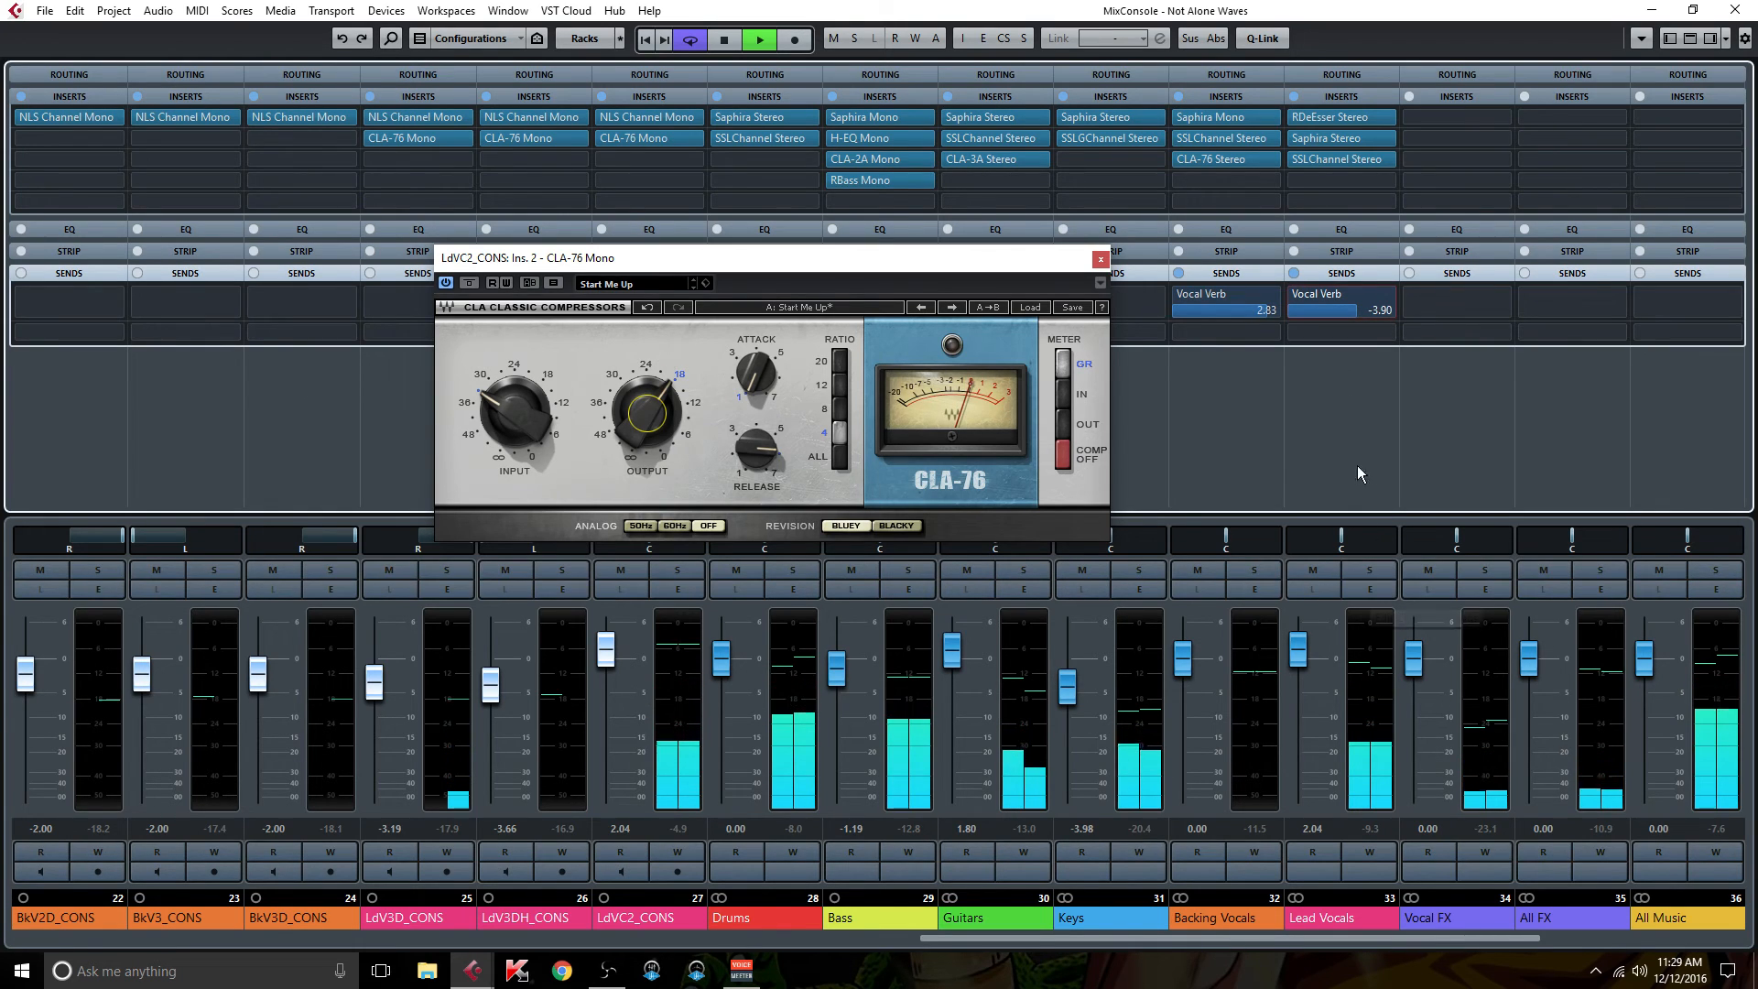
- Set up a new FX channel for Lead Vocals send 2, routed to Vocal FX with the Lexicon PSP42 effect
right_click(1366, 331)
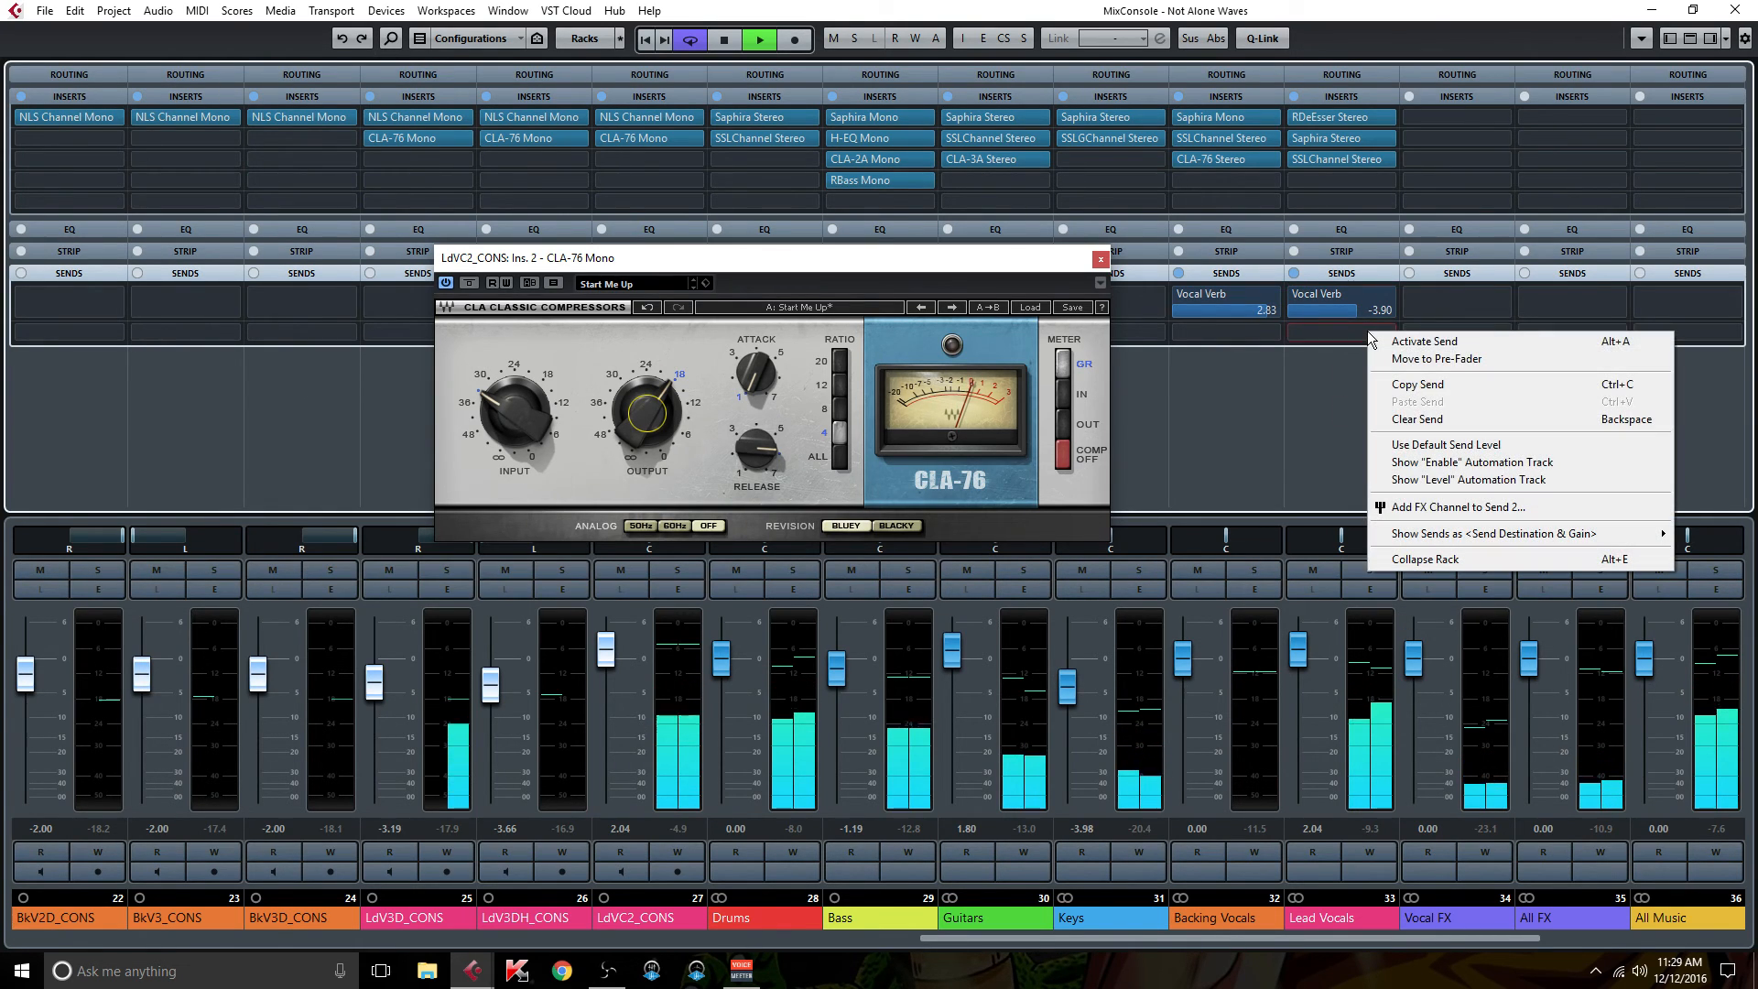
left_click(1456, 506)
left_click(980, 550)
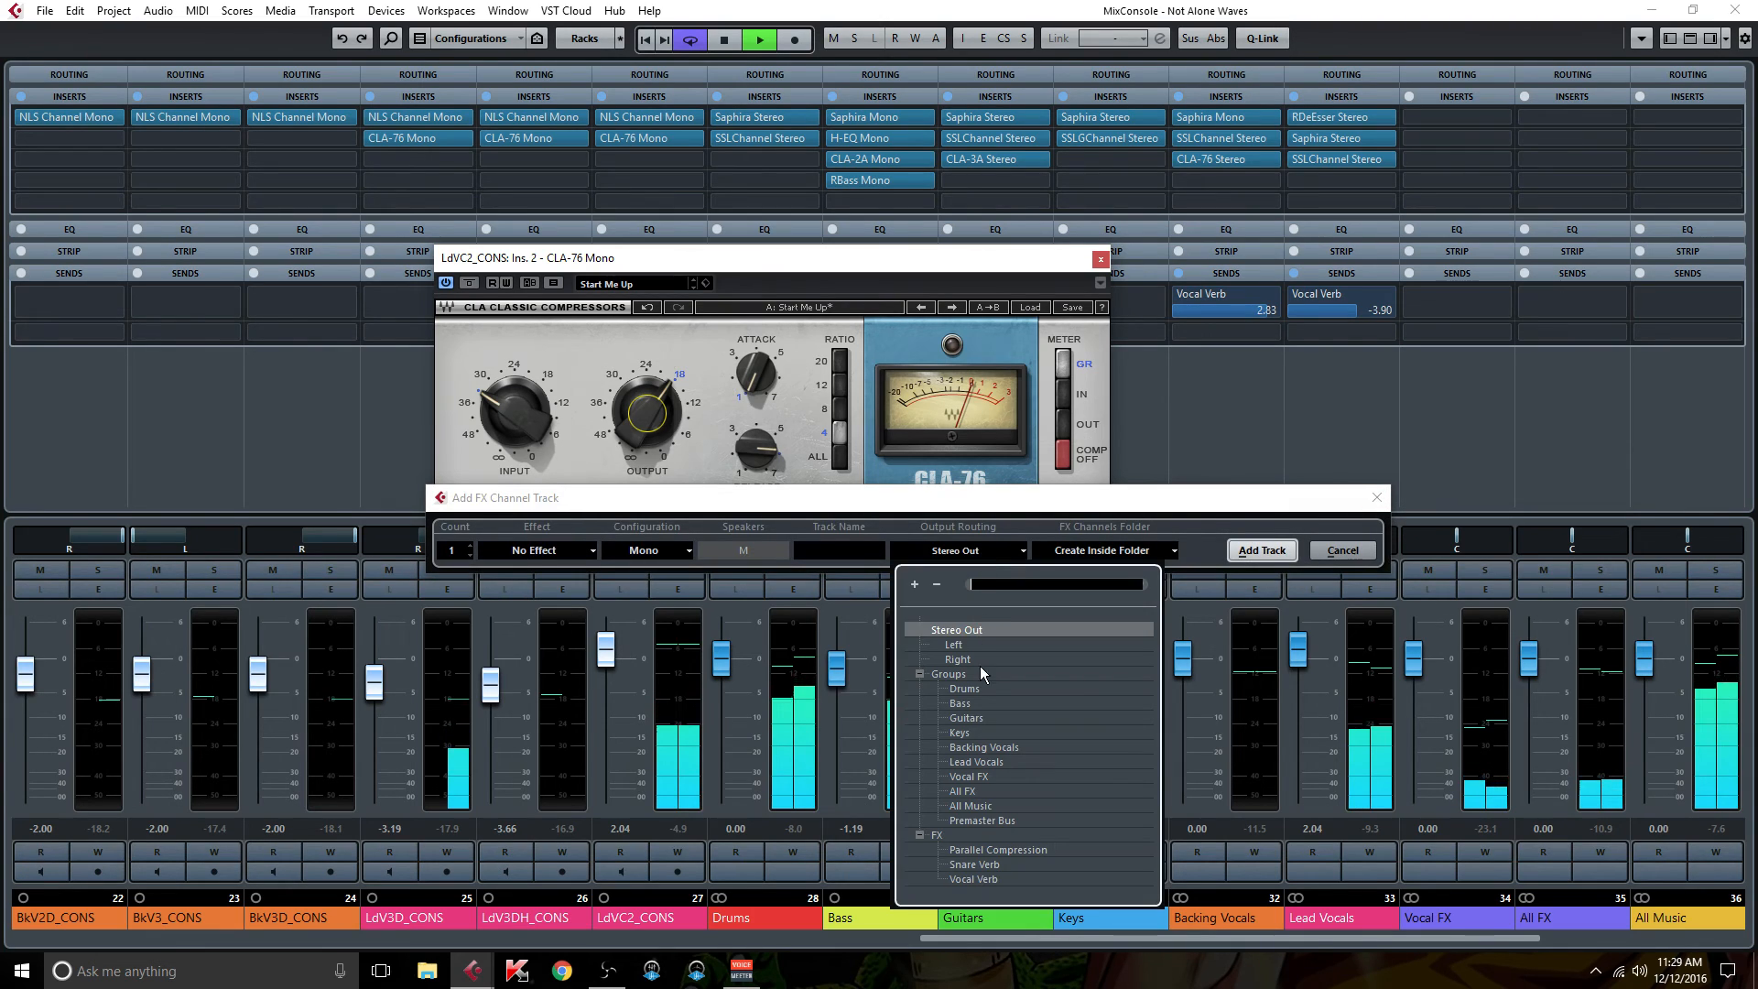
left_click(969, 777)
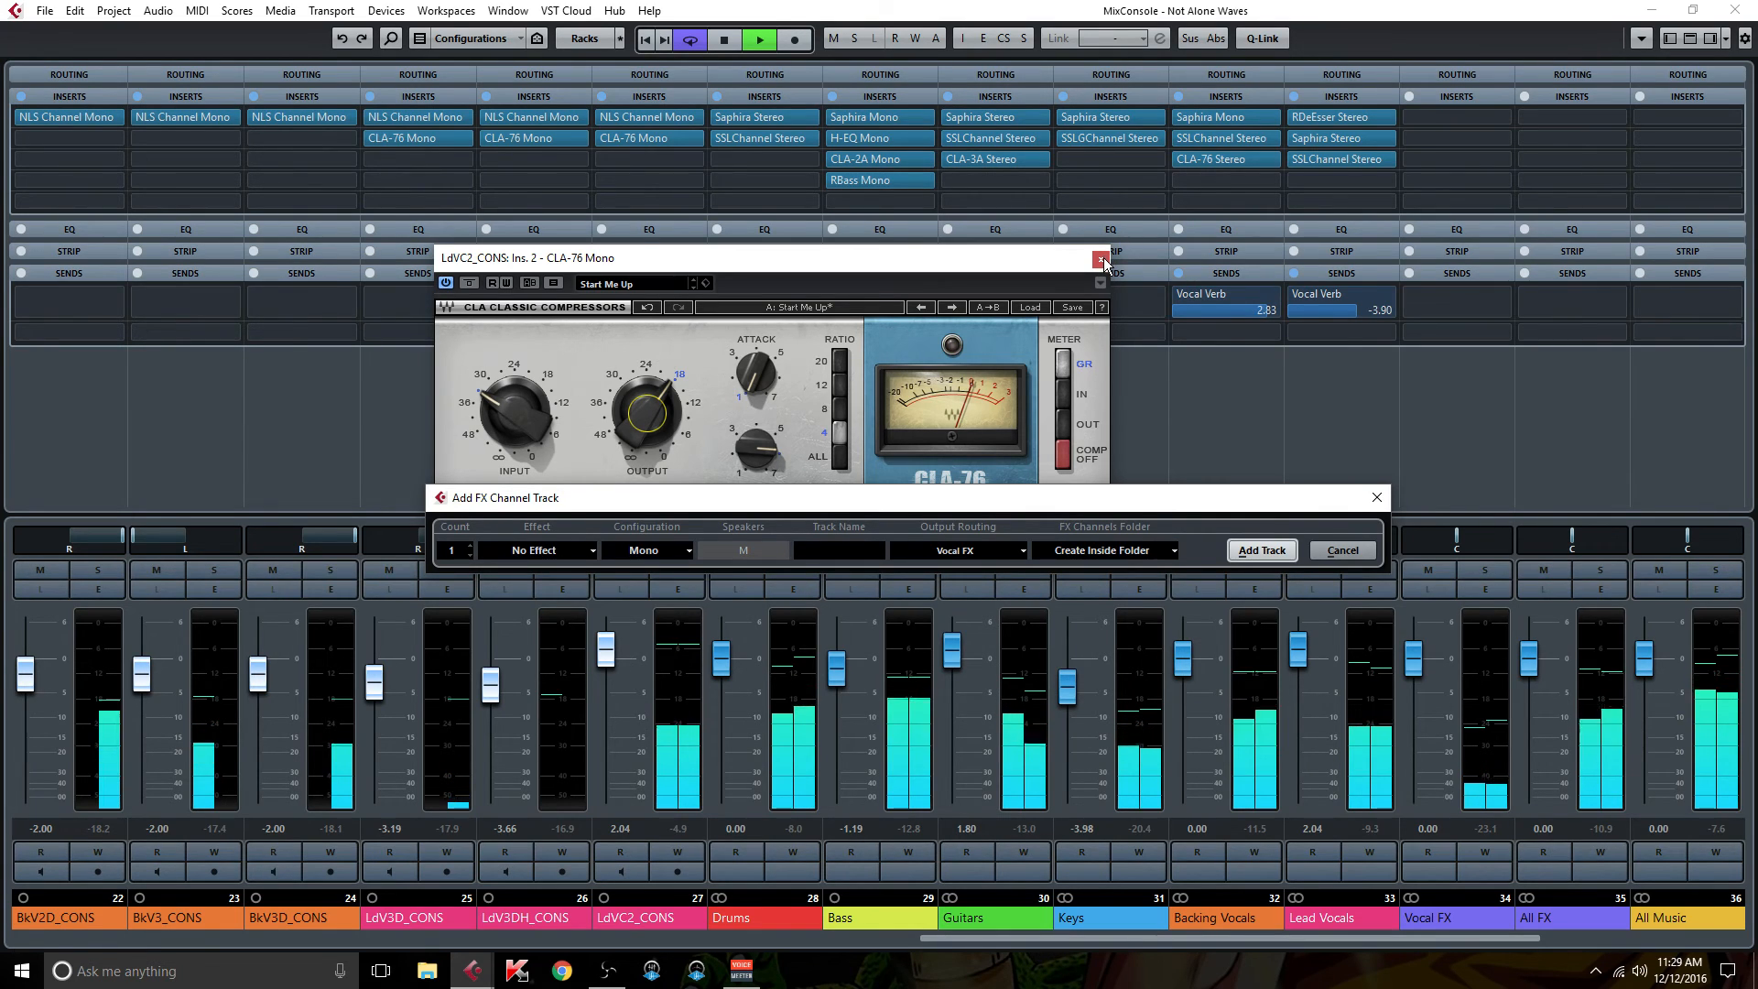
left_click(568, 552)
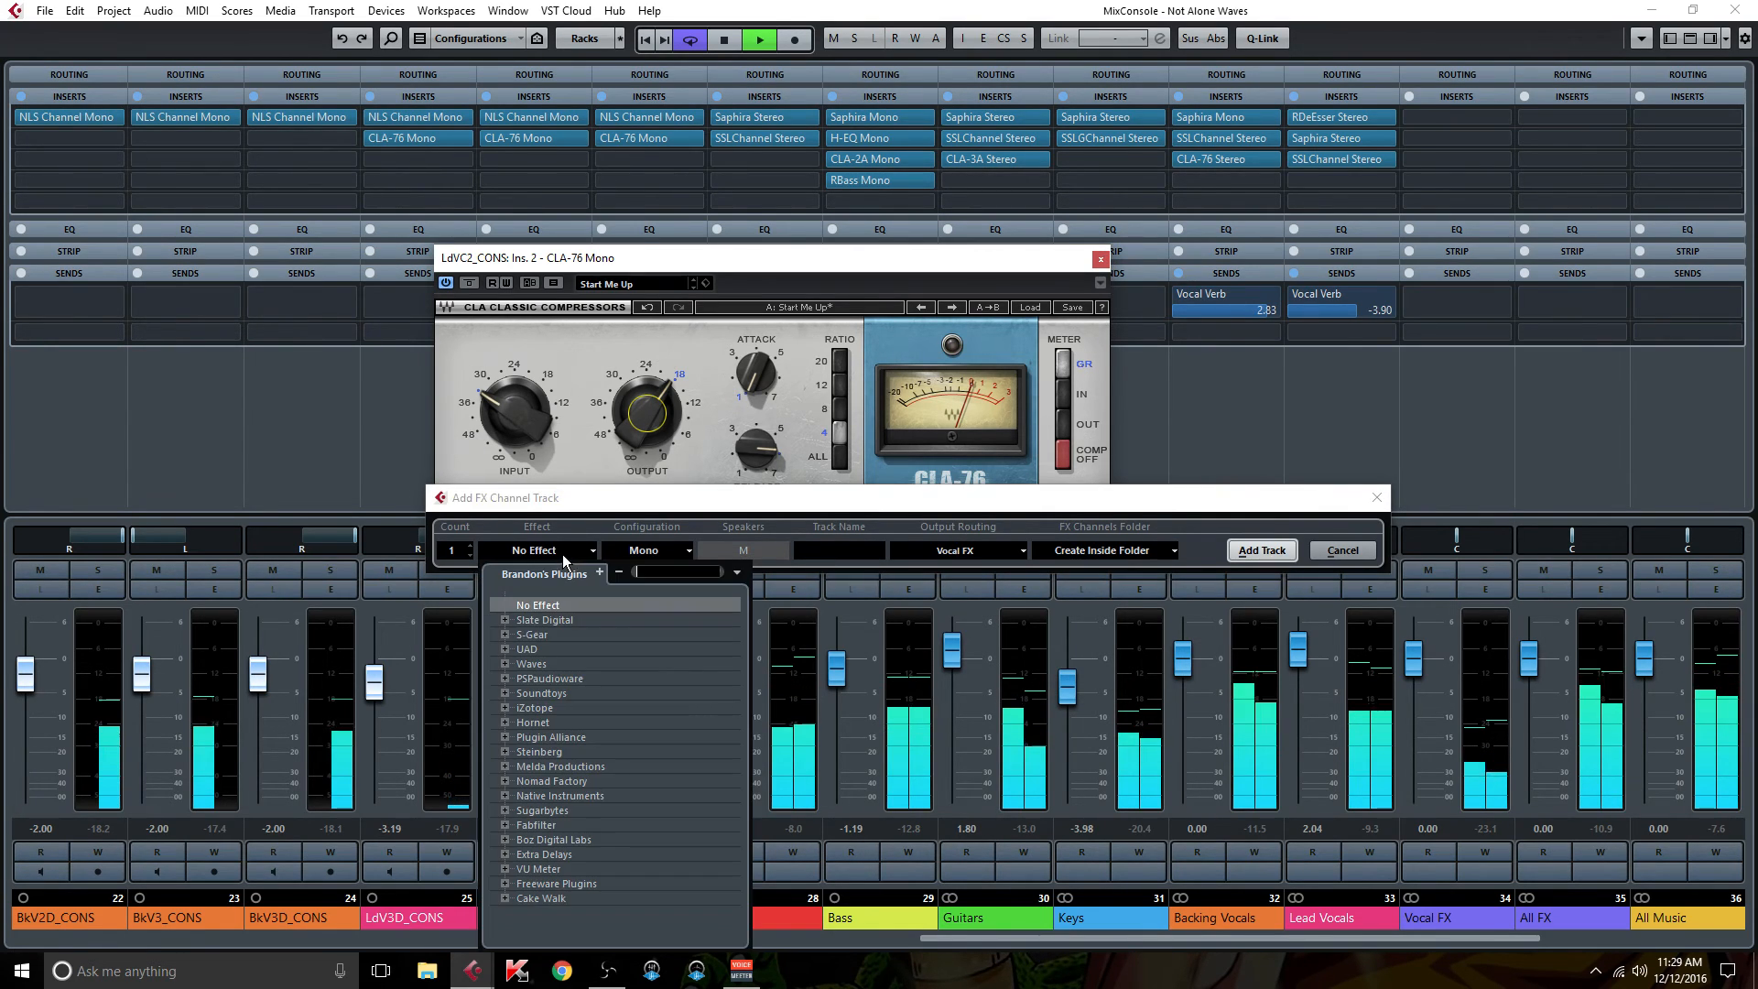
left_click(505, 679)
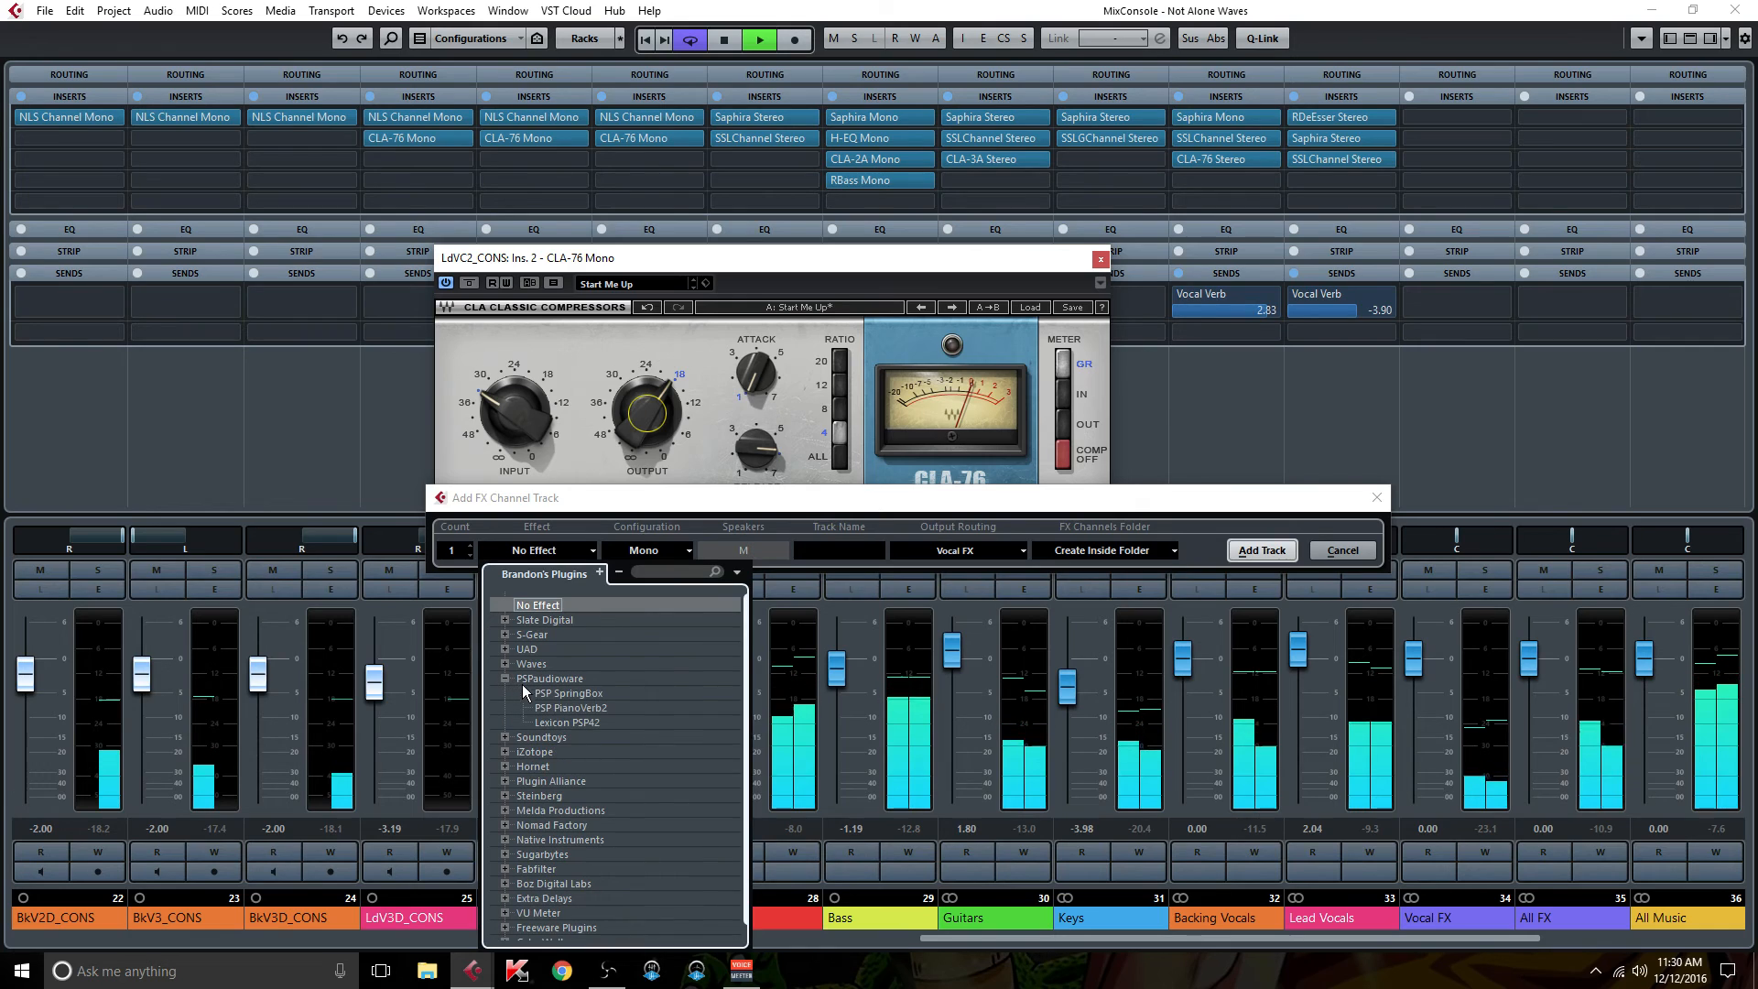
left_click(597, 721)
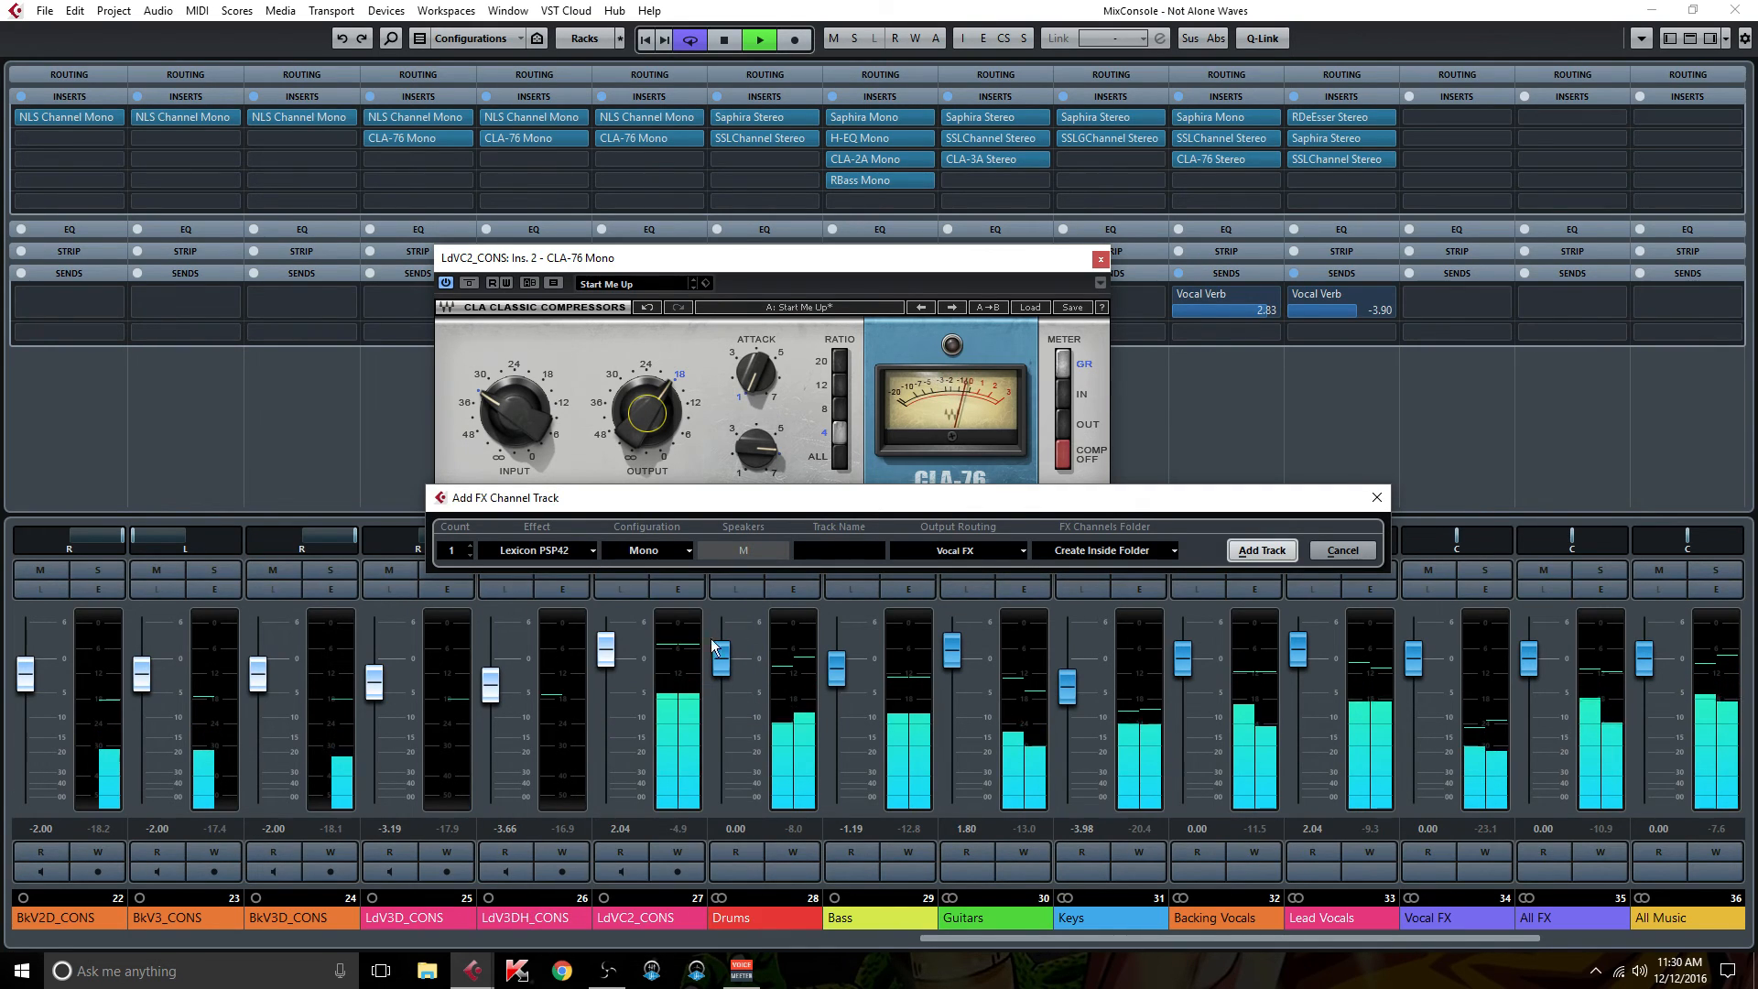
- Name the FX channel Vocal Delay and add the track
left_click(828, 551)
type("Voca")
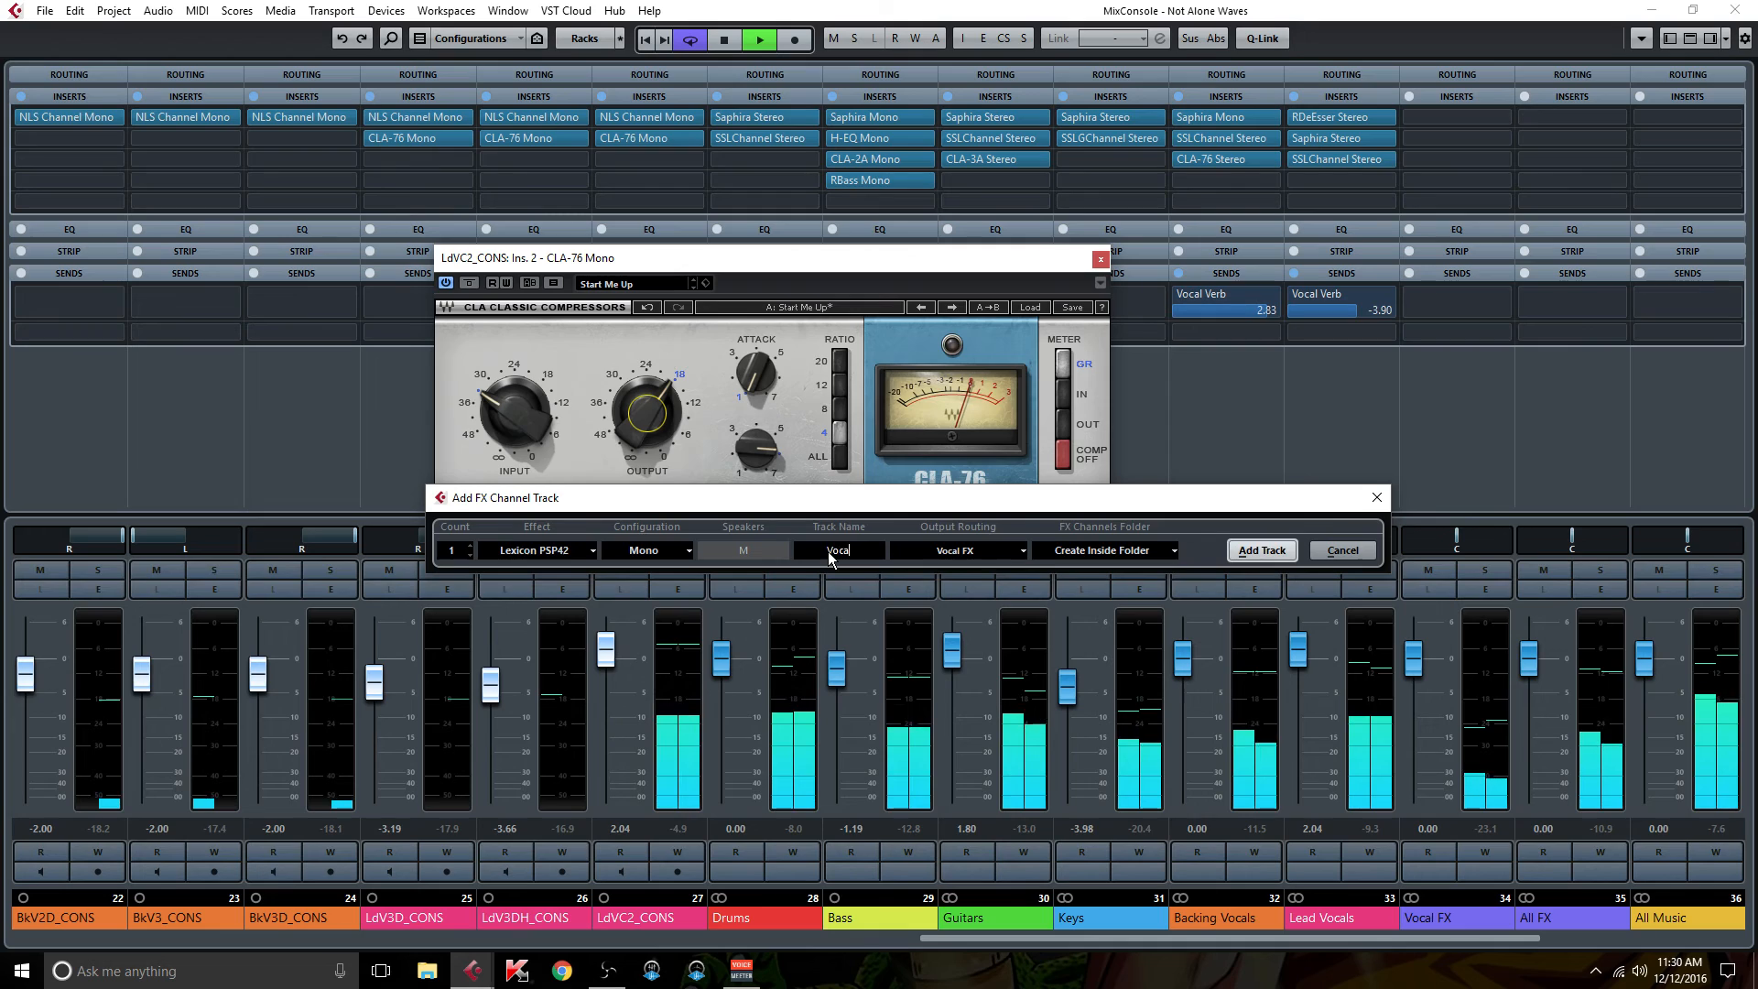
type("l Delay")
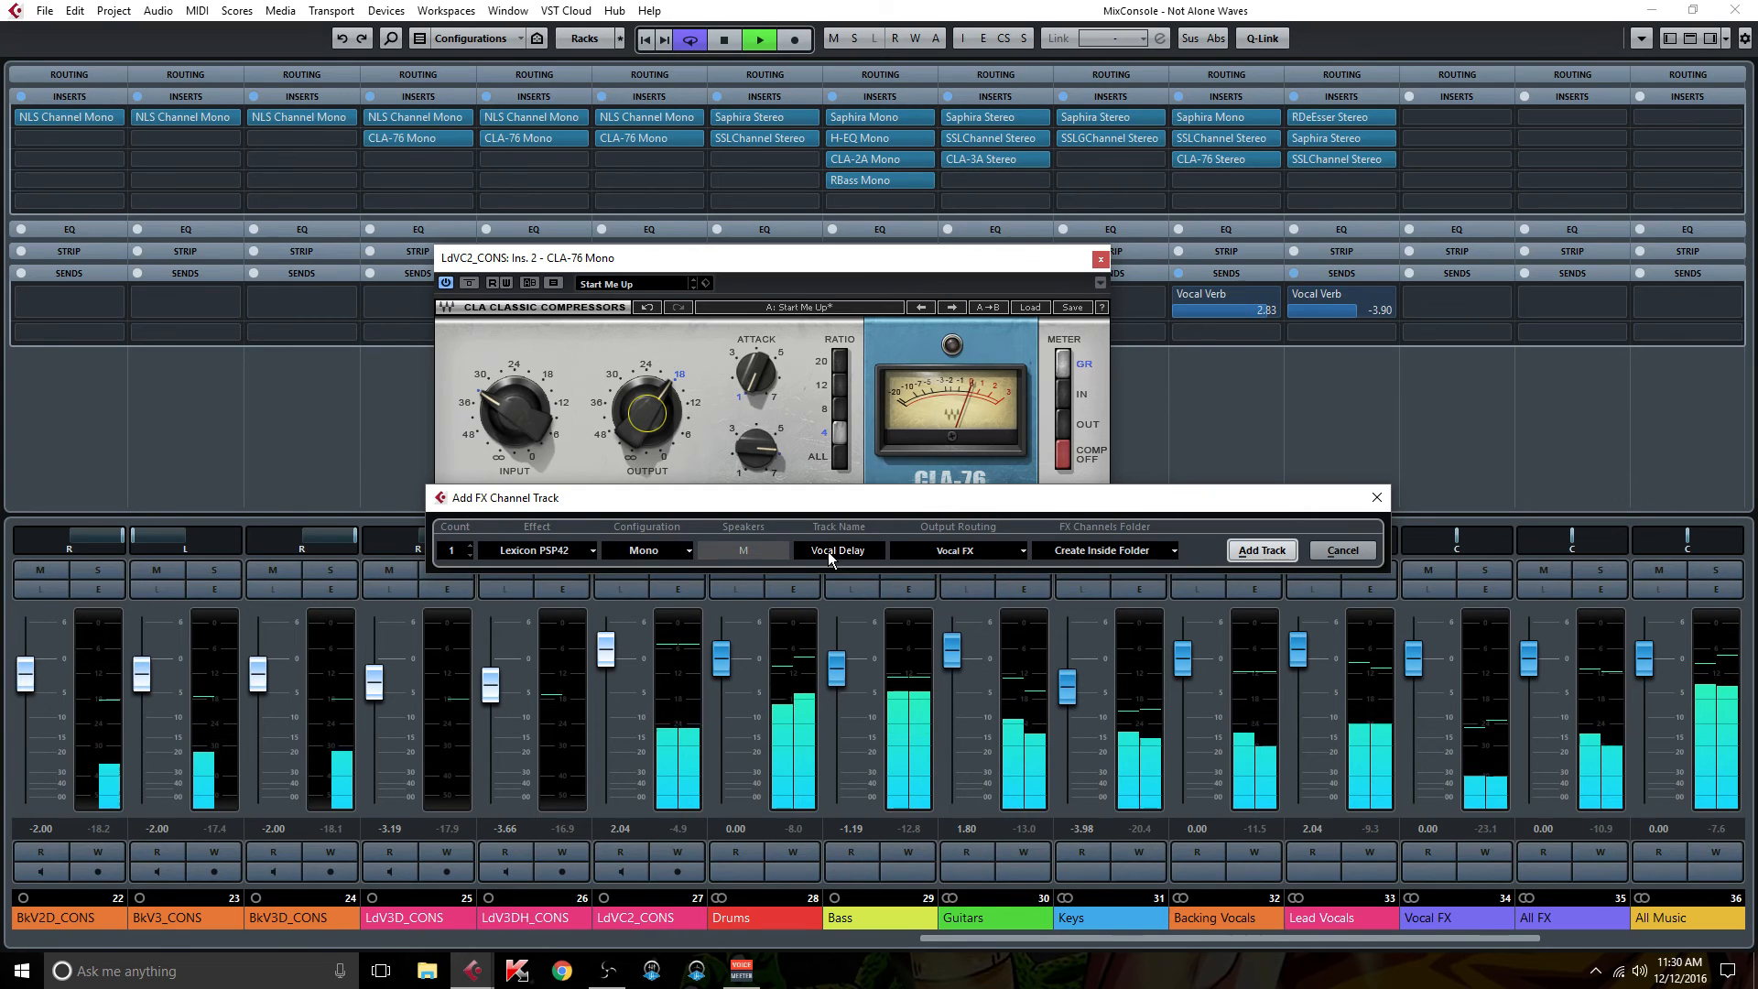
key("Return")
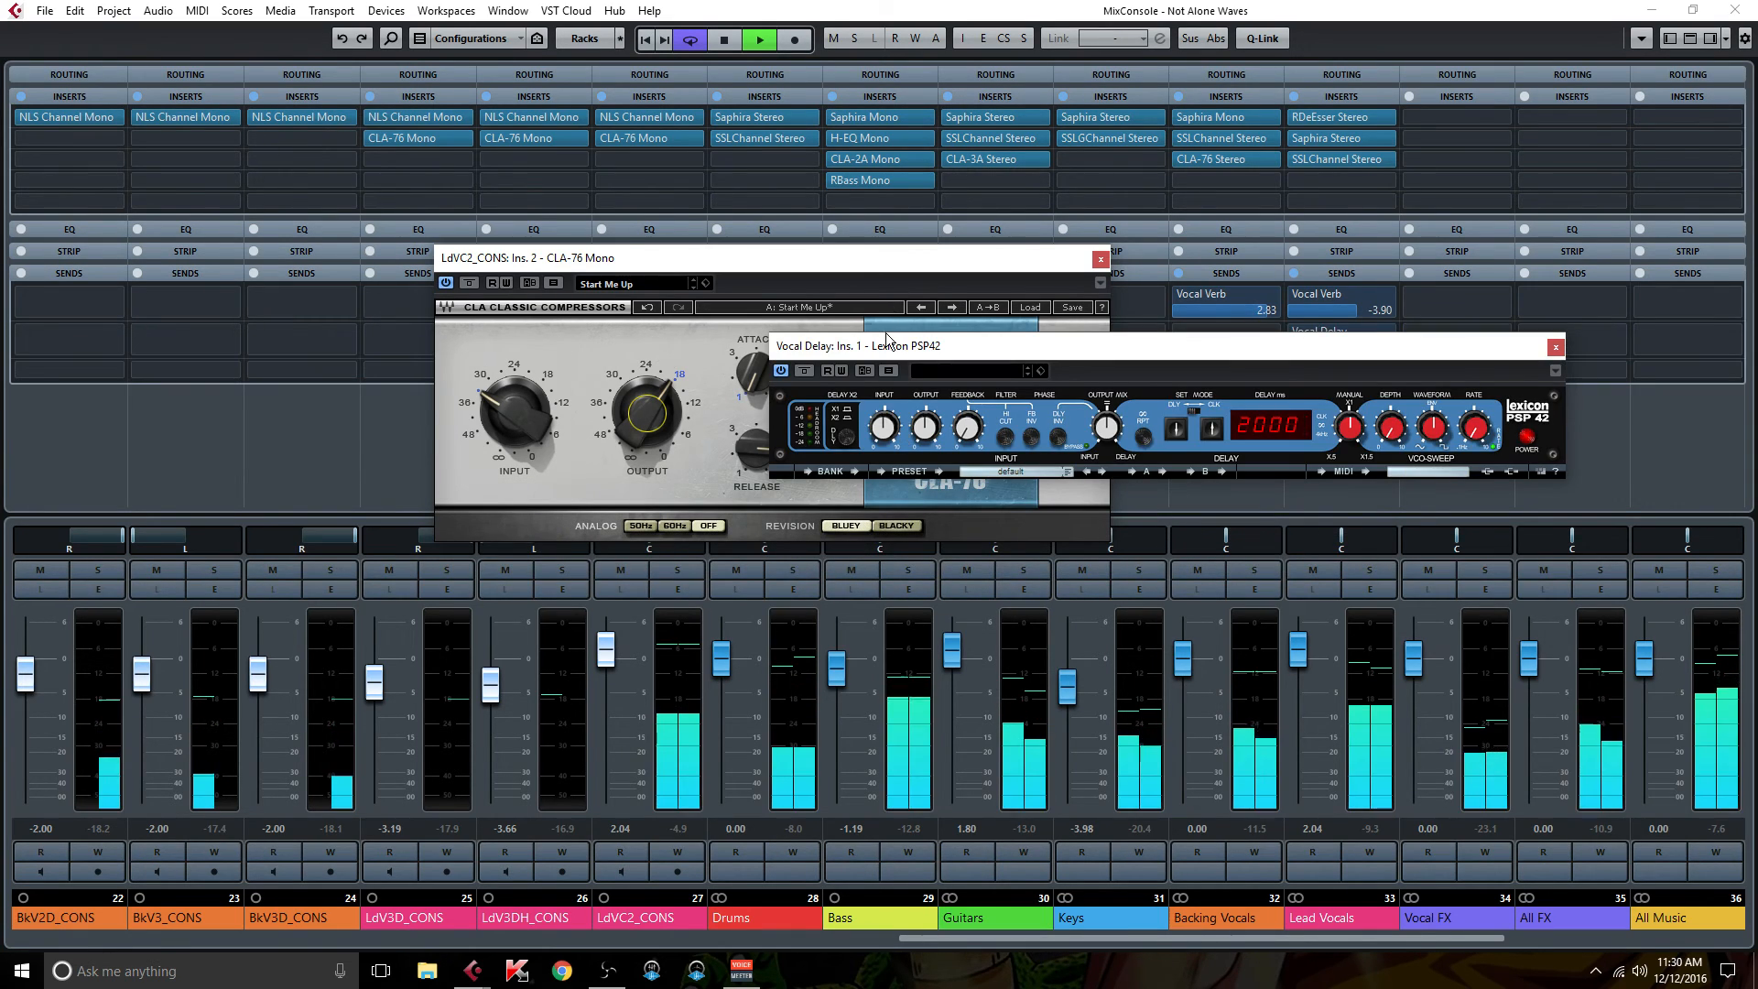
- On the Vocal Delay PSP42, engage the HI cut filter, set the clock-synced delay to 1/4 and close the plugin
left_click(1008, 445)
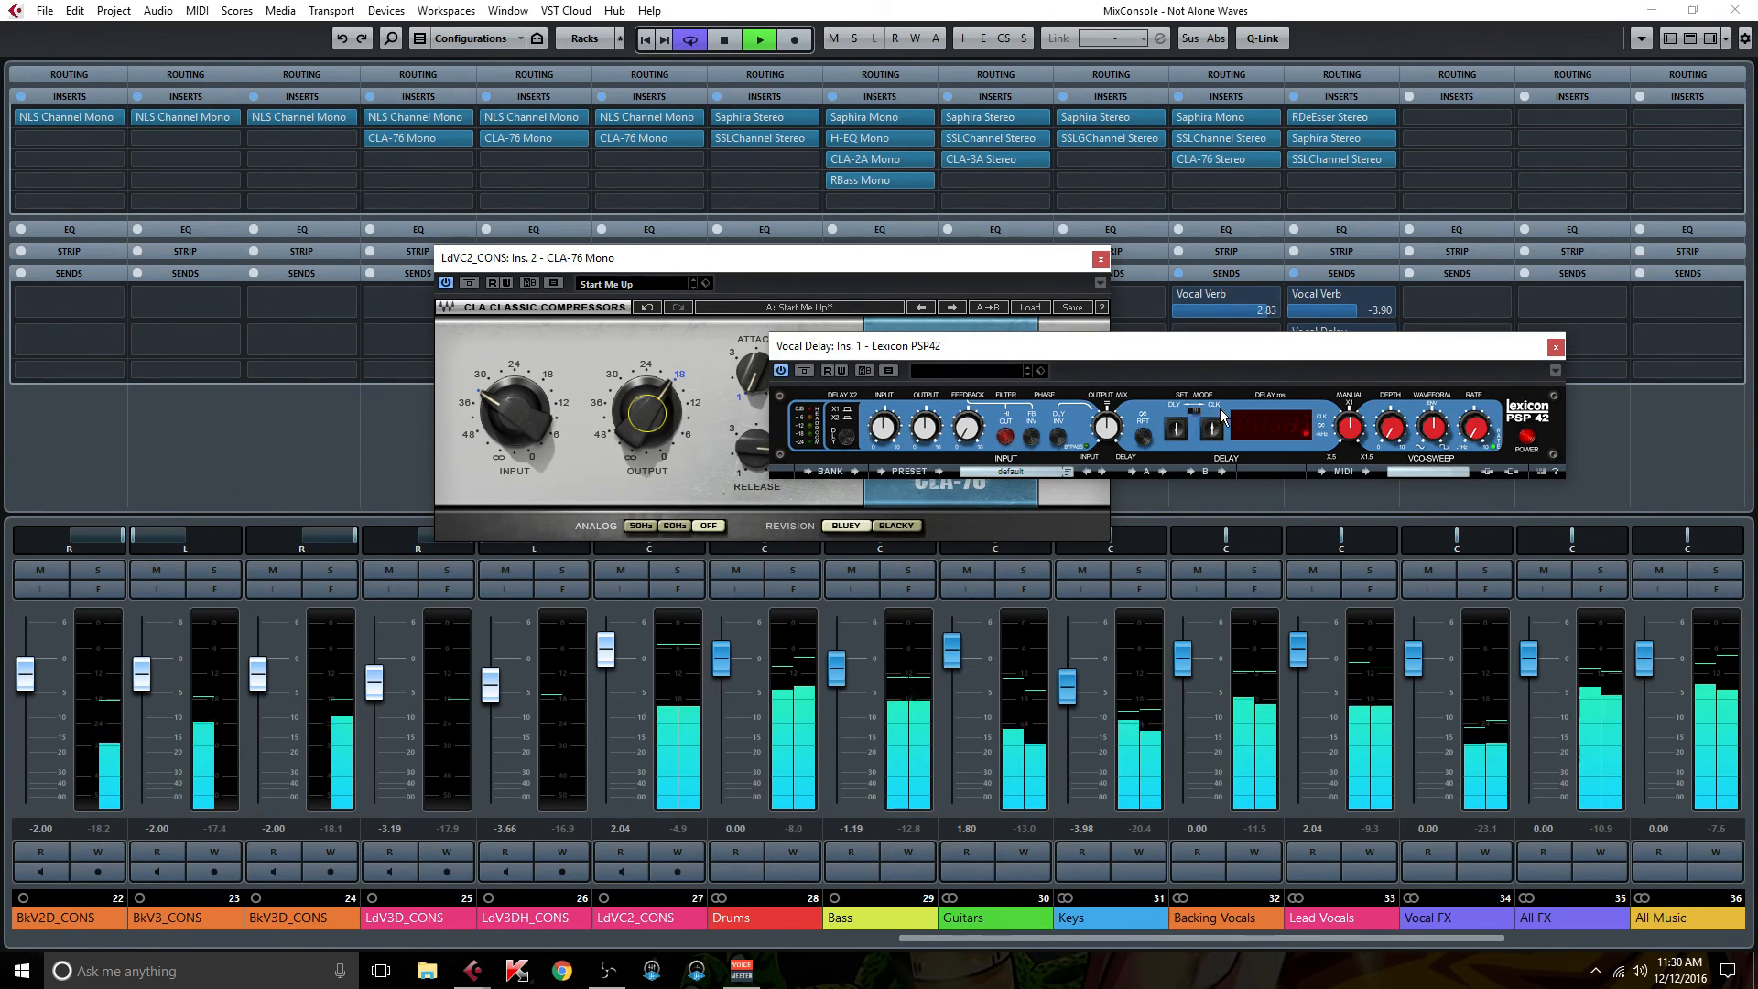
left_click(1211, 429)
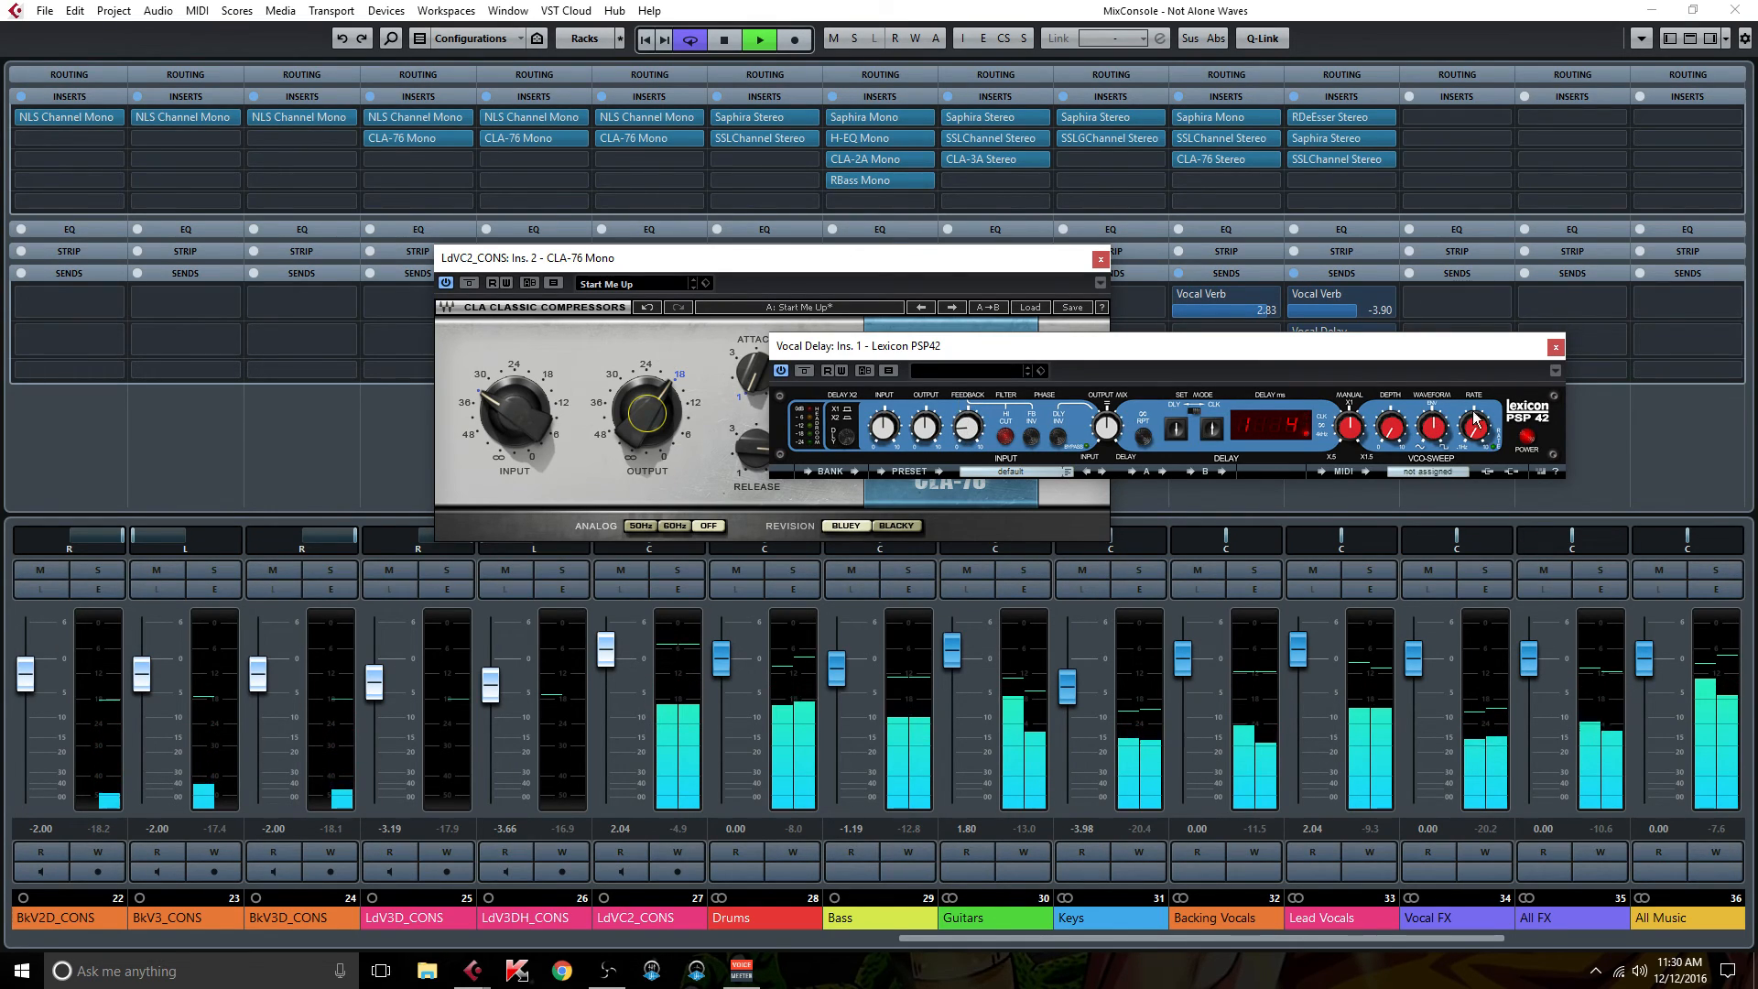
left_click(1555, 347)
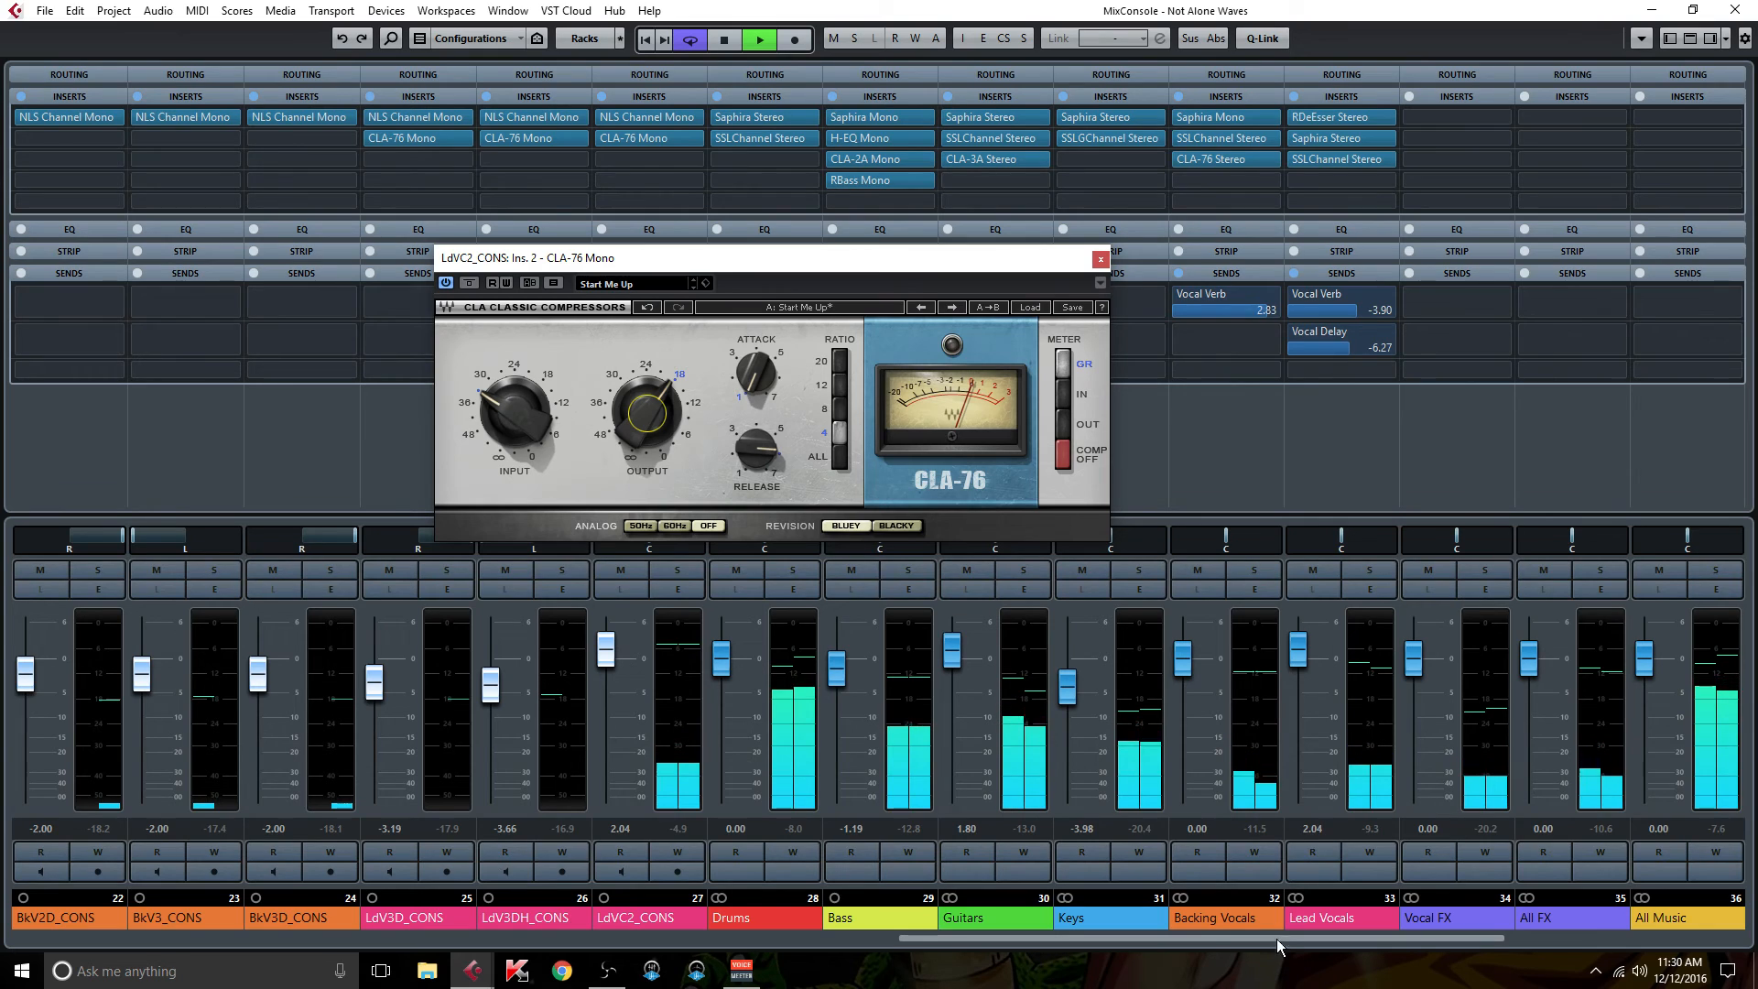
- Shape the Vocal Delay channel EQ with a -24.0 dB low band at 232.6 Hz and a -24.0 dB high band at 2665 Hz
left_click_drag(1282, 938, 1556, 941)
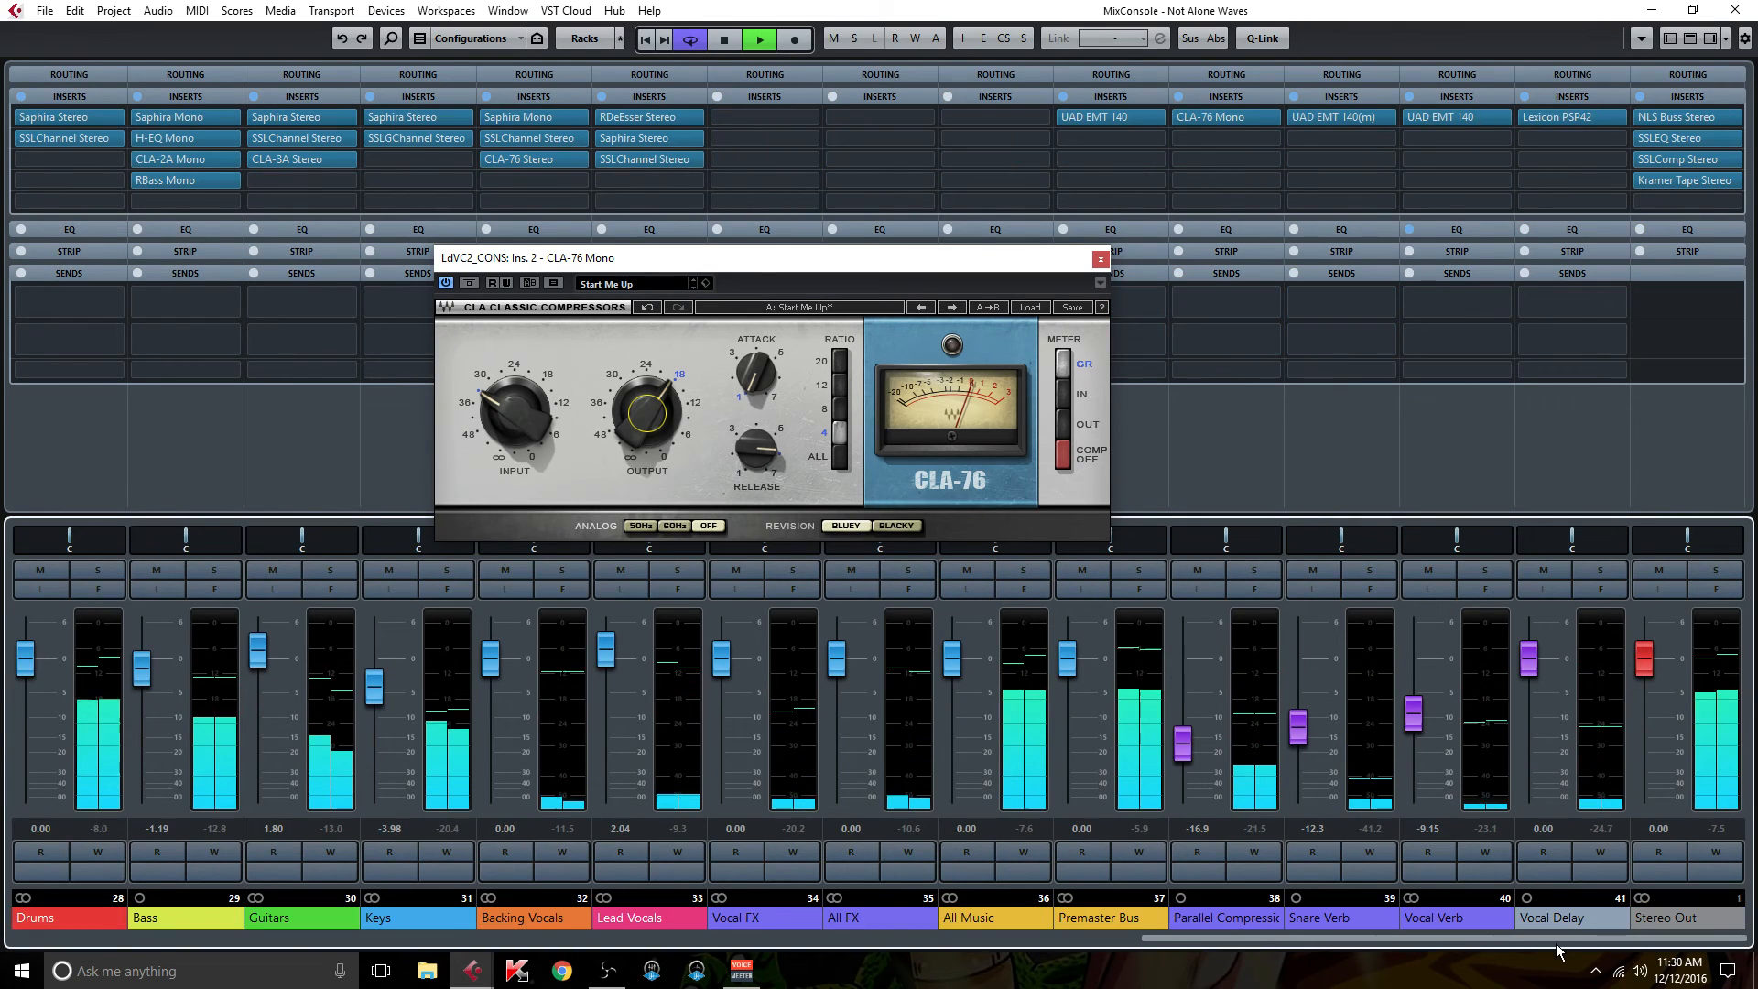
left_click(1620, 917)
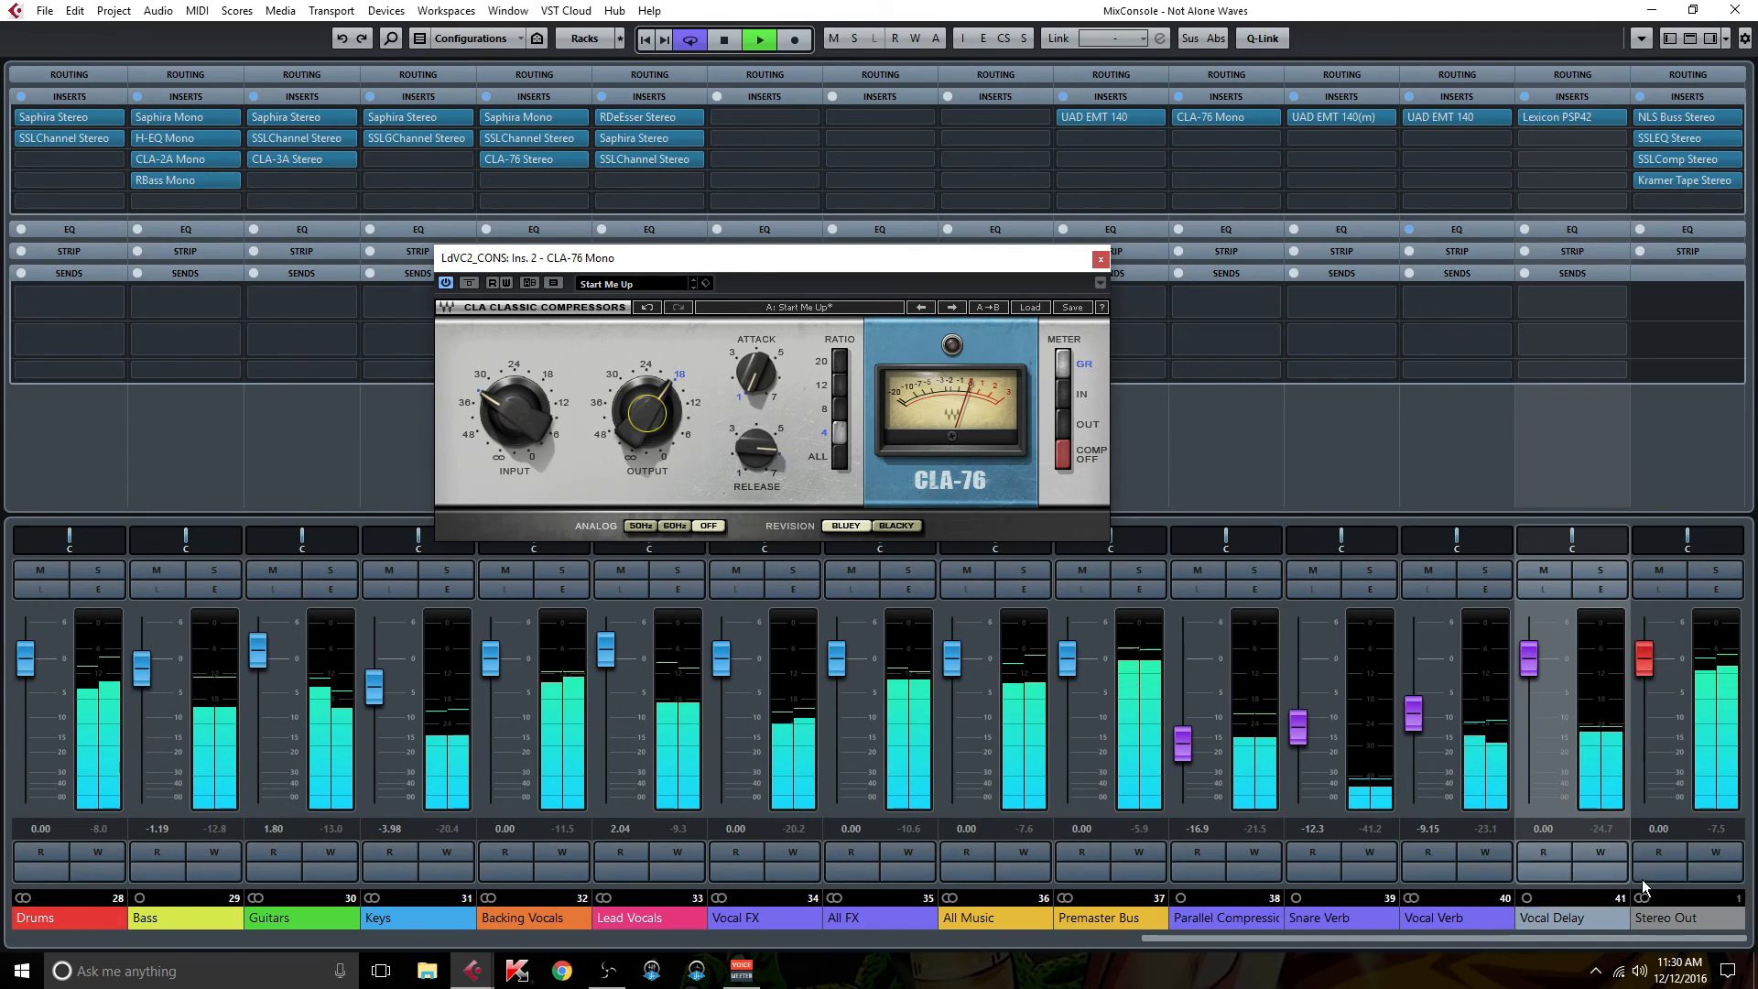
left_click(1601, 589)
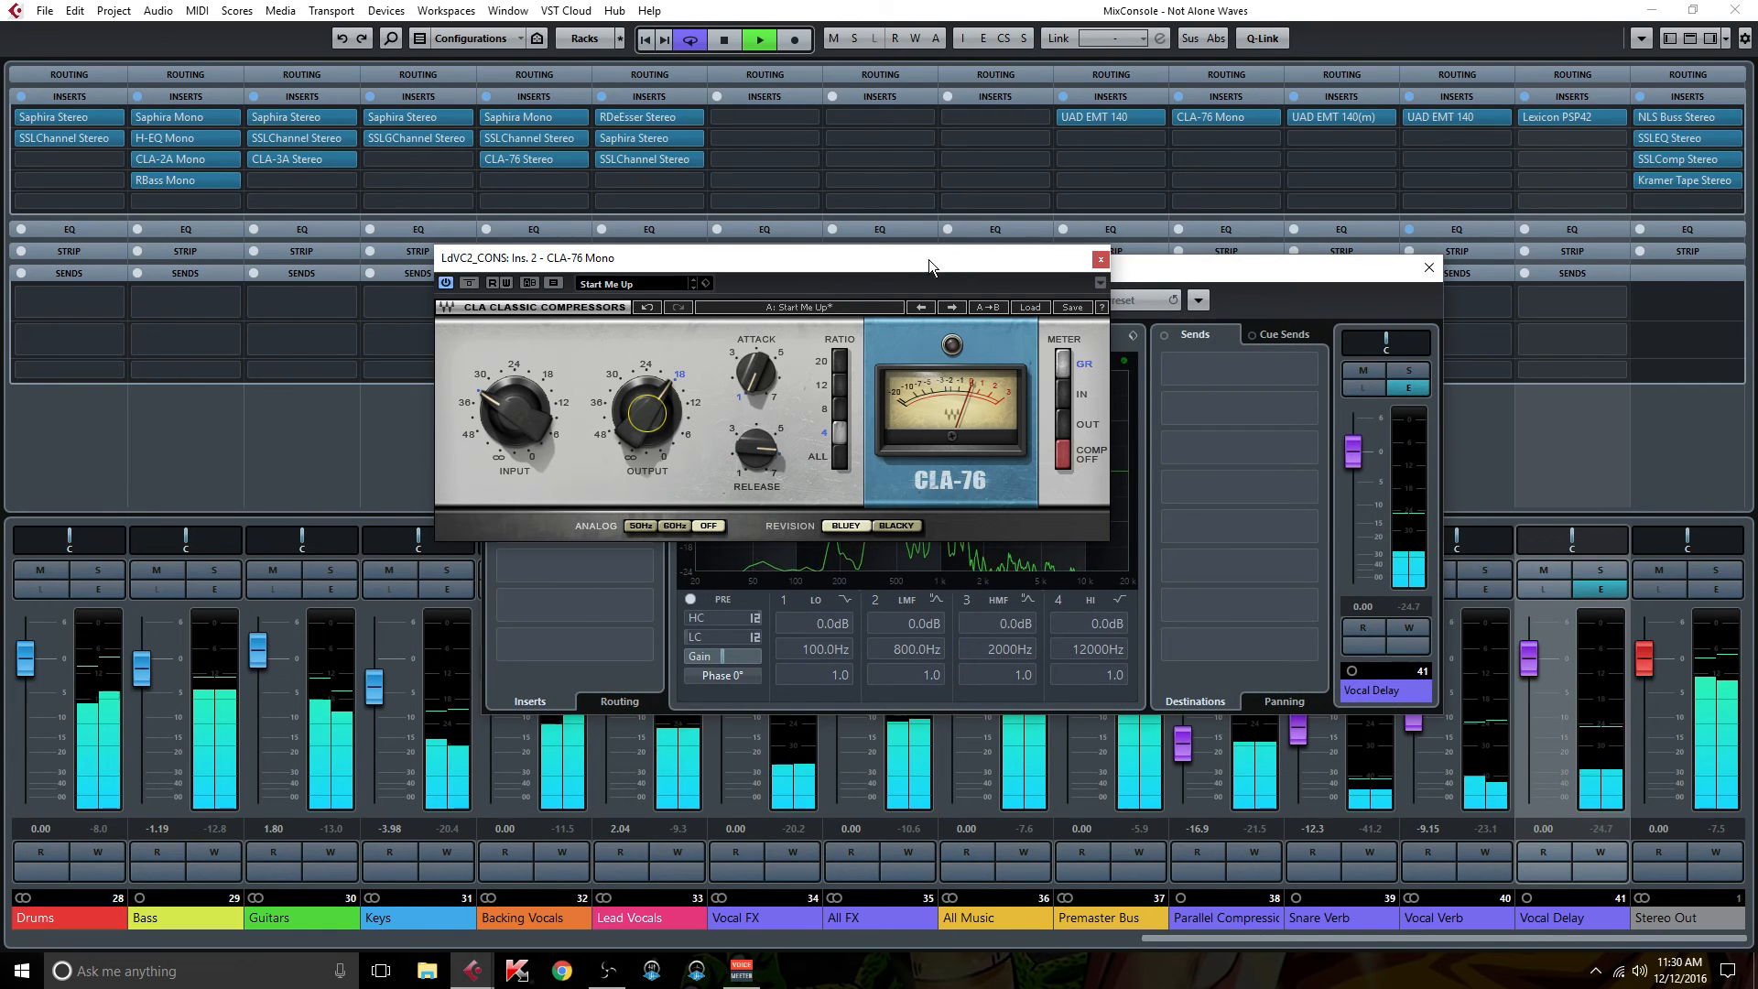
left_click_drag(928, 260, 405, 282)
left_click_drag(836, 471, 844, 592)
left_click_drag(1088, 469, 1002, 584)
- Lower the Vocal Delay fader to -9.55 and close its channel settings
left_click_drag(1354, 451, 1381, 508)
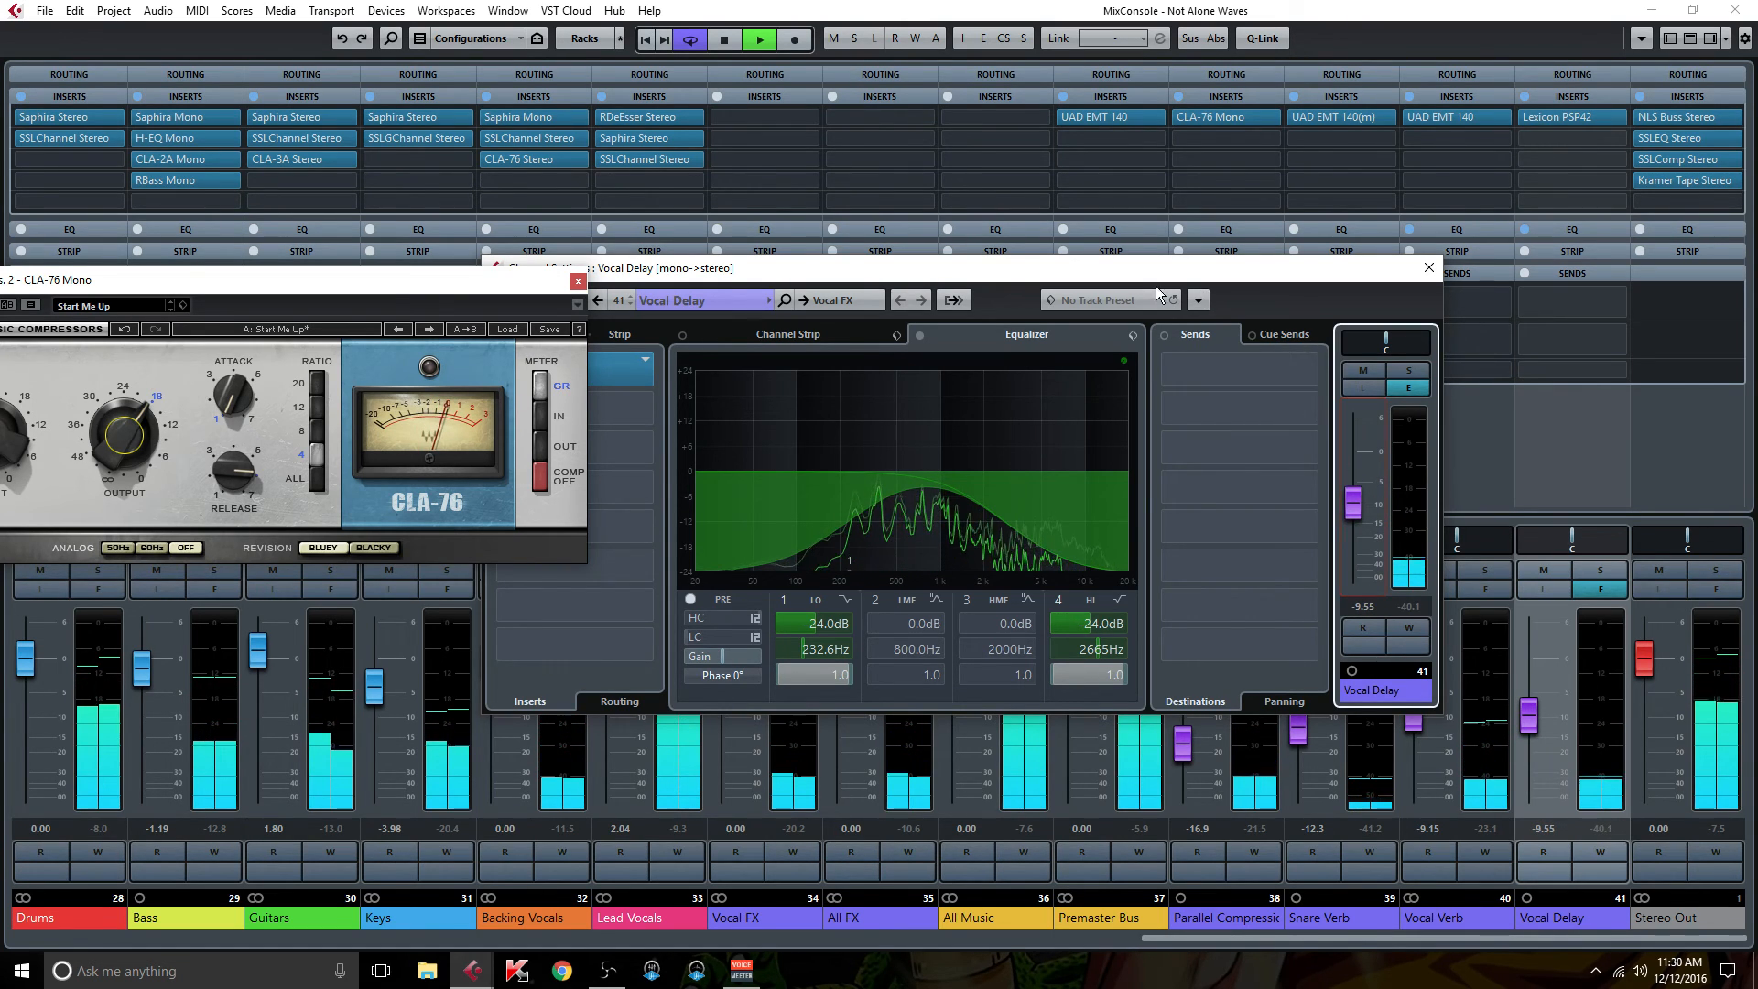
left_click_drag(1080, 273, 1304, 246)
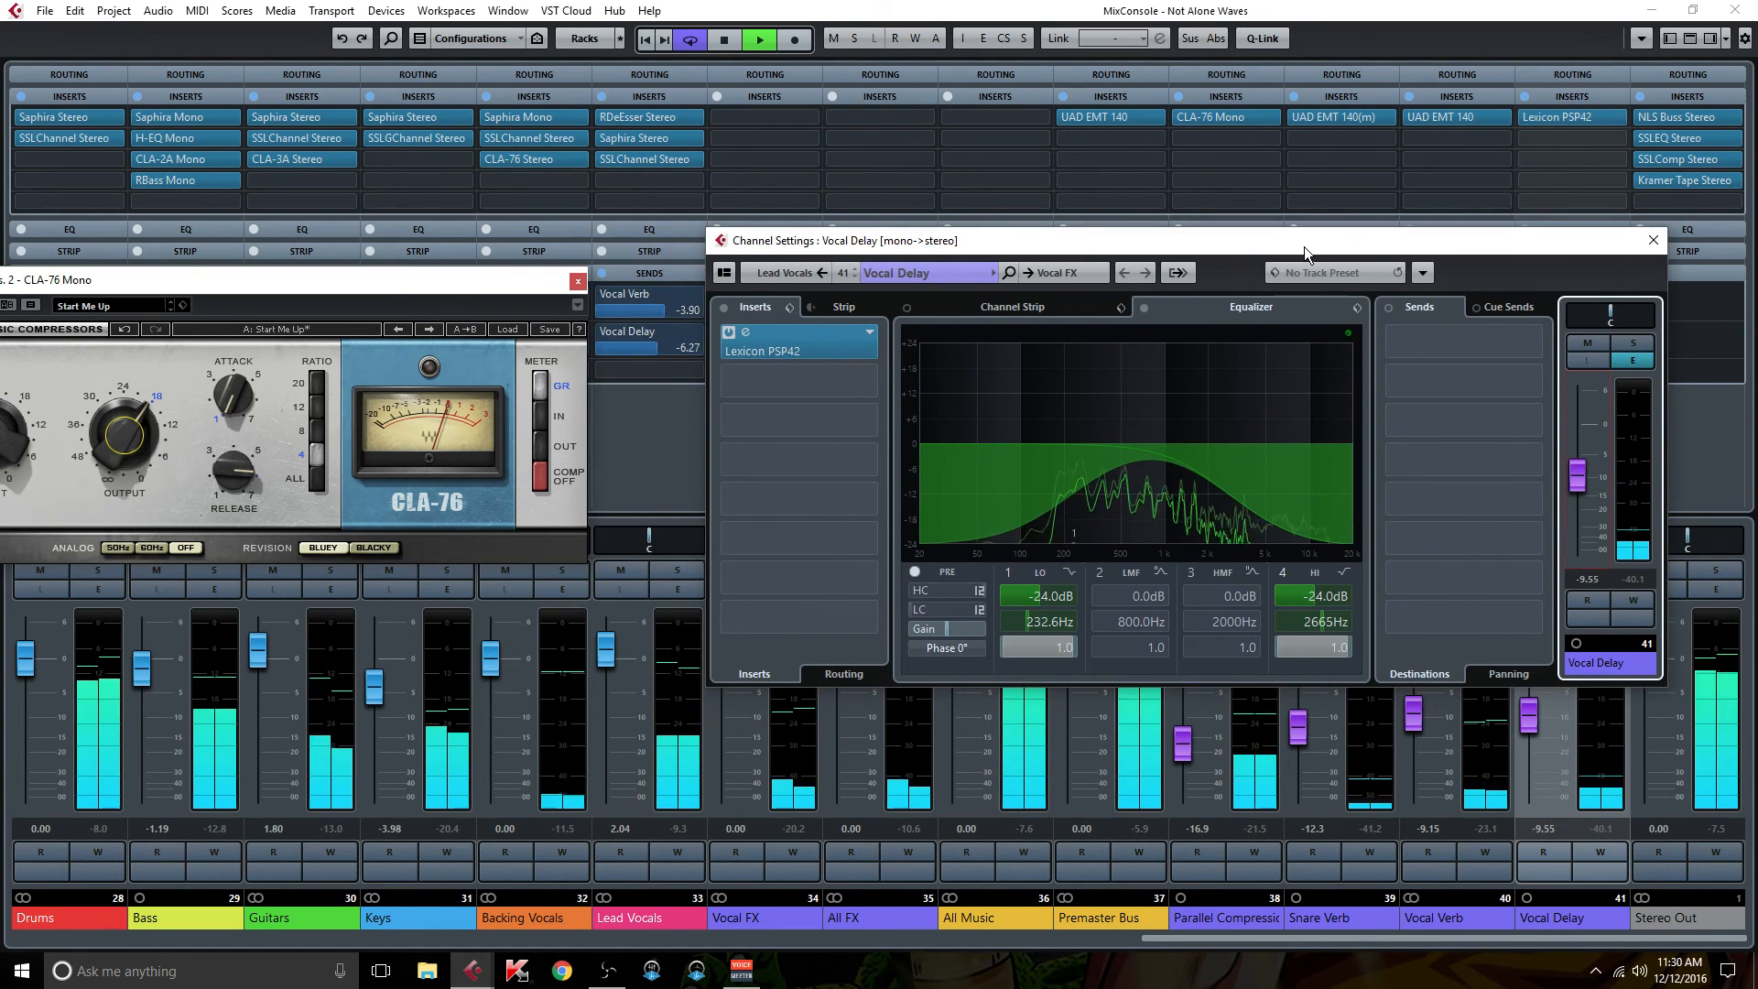
left_click(1653, 241)
- Fine-tune the release on the LdVC2_CONS CLA-76 compressor and close the plugin
left_click_drag(365, 291, 649, 229)
left_click_drag(519, 406, 507, 410)
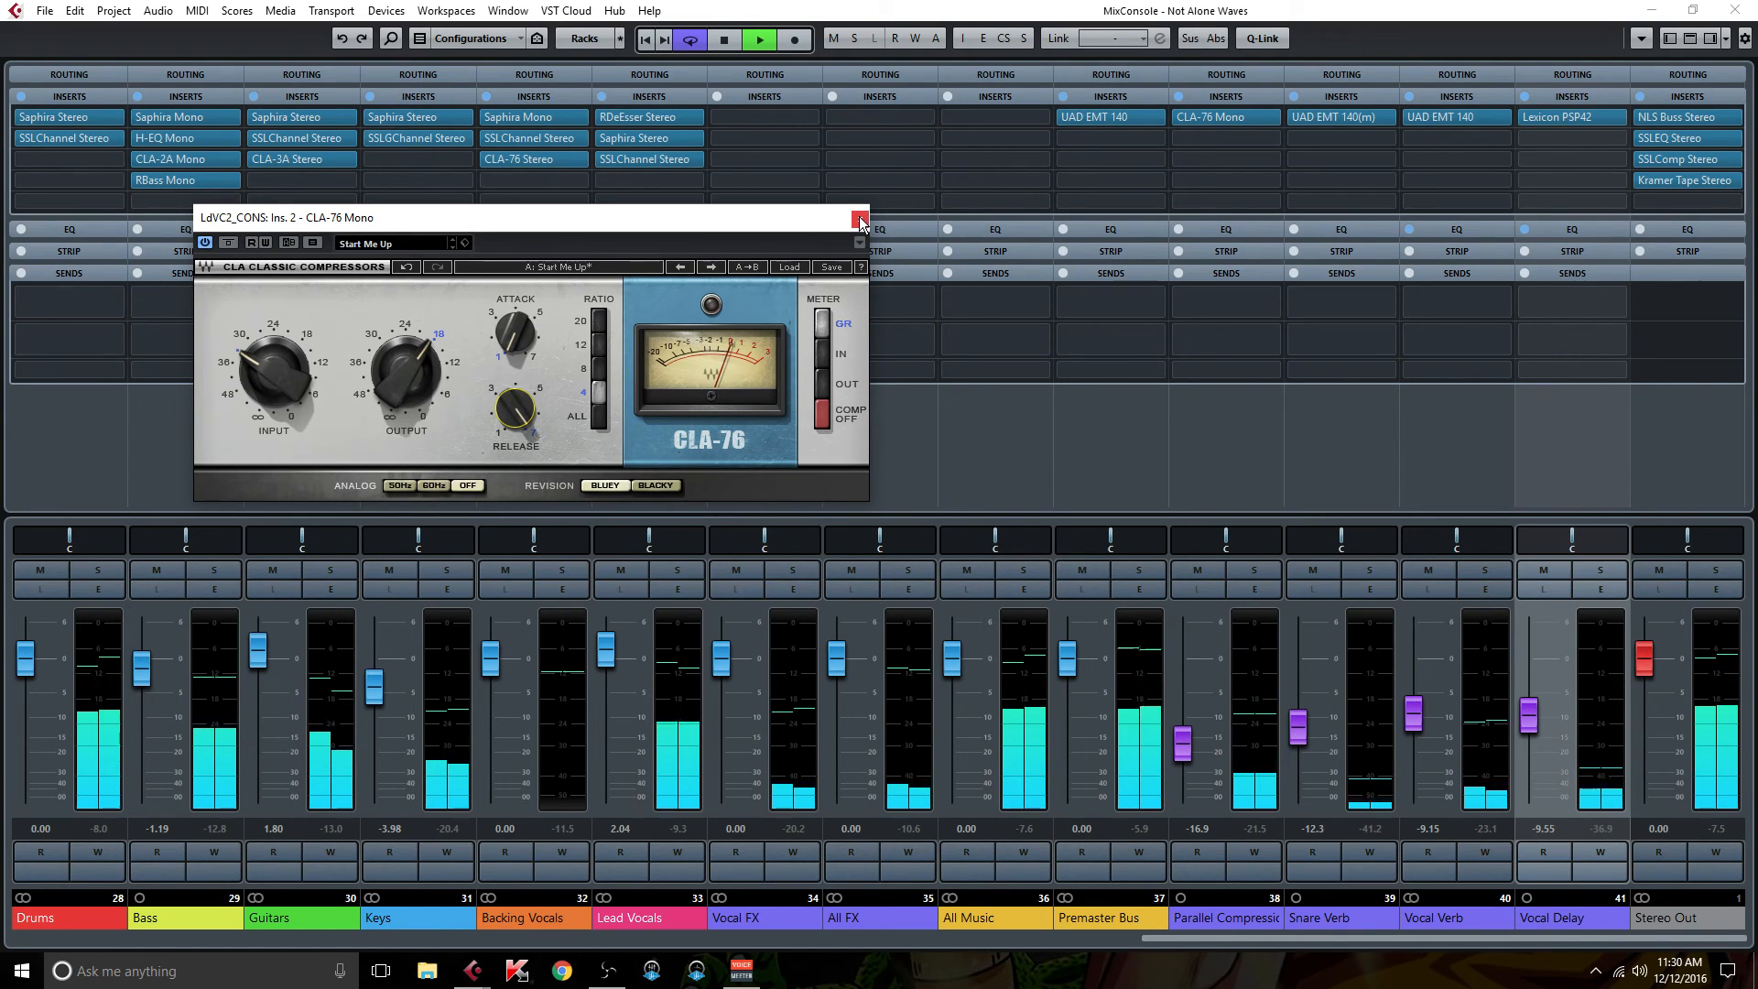
left_click_drag(509, 403, 509, 410)
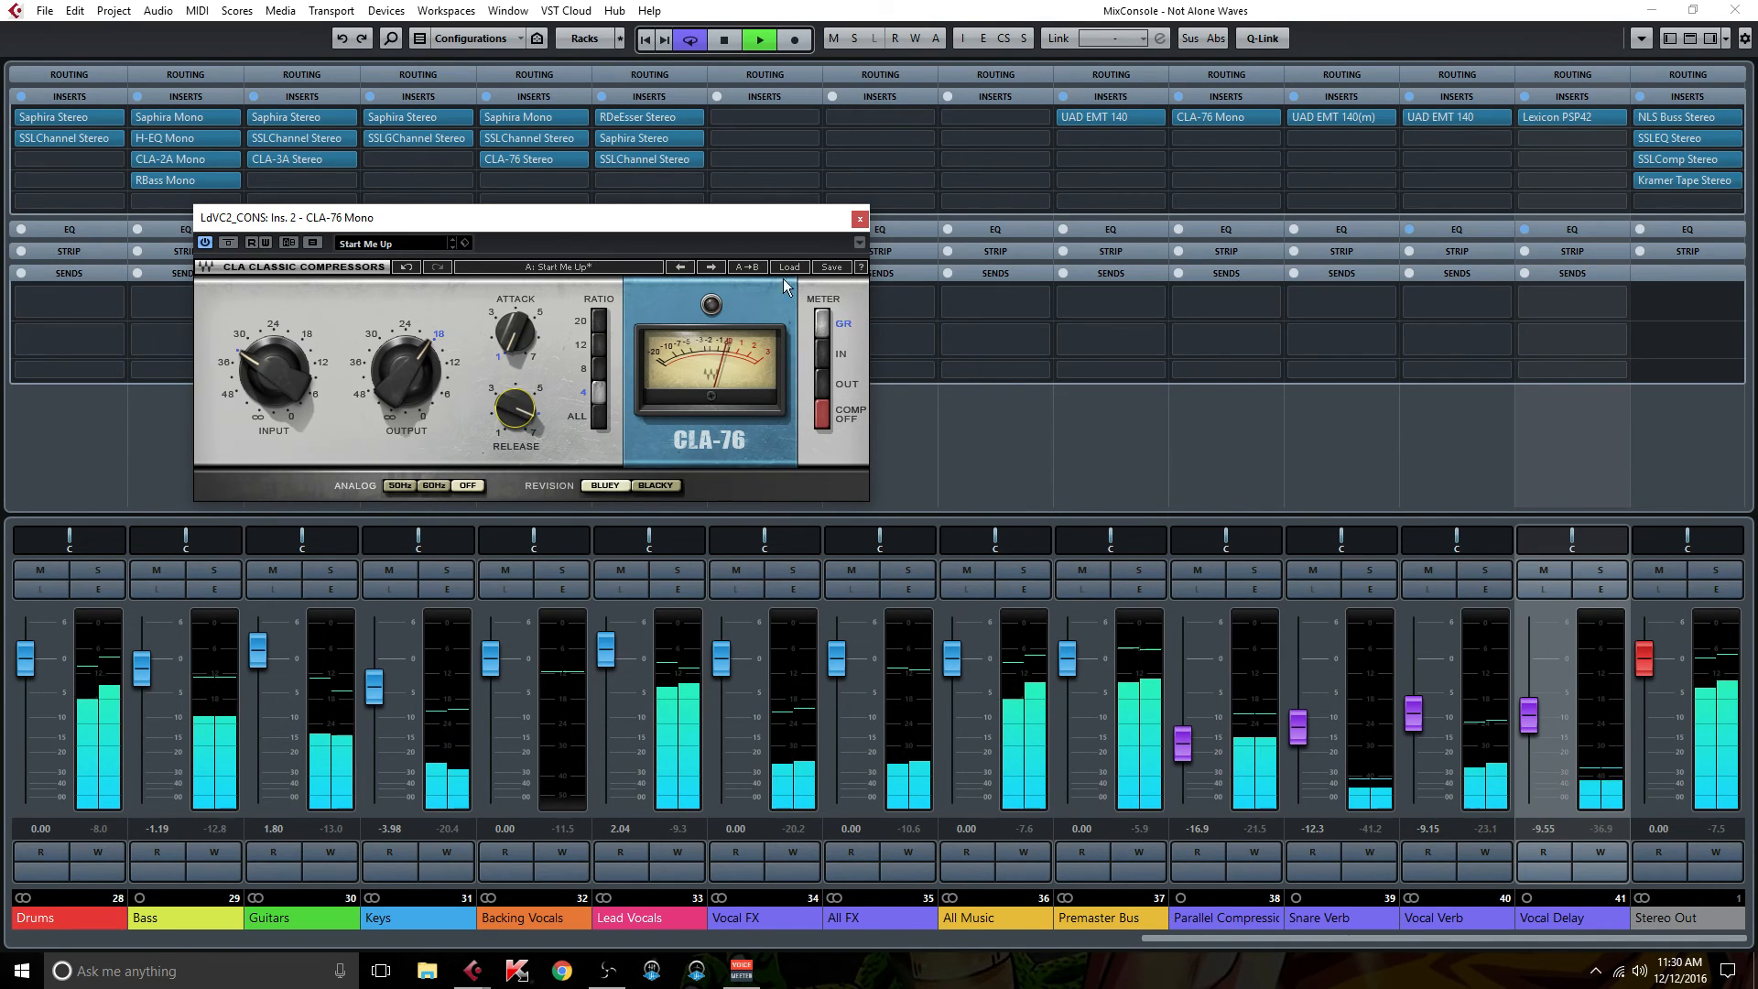
left_click(861, 219)
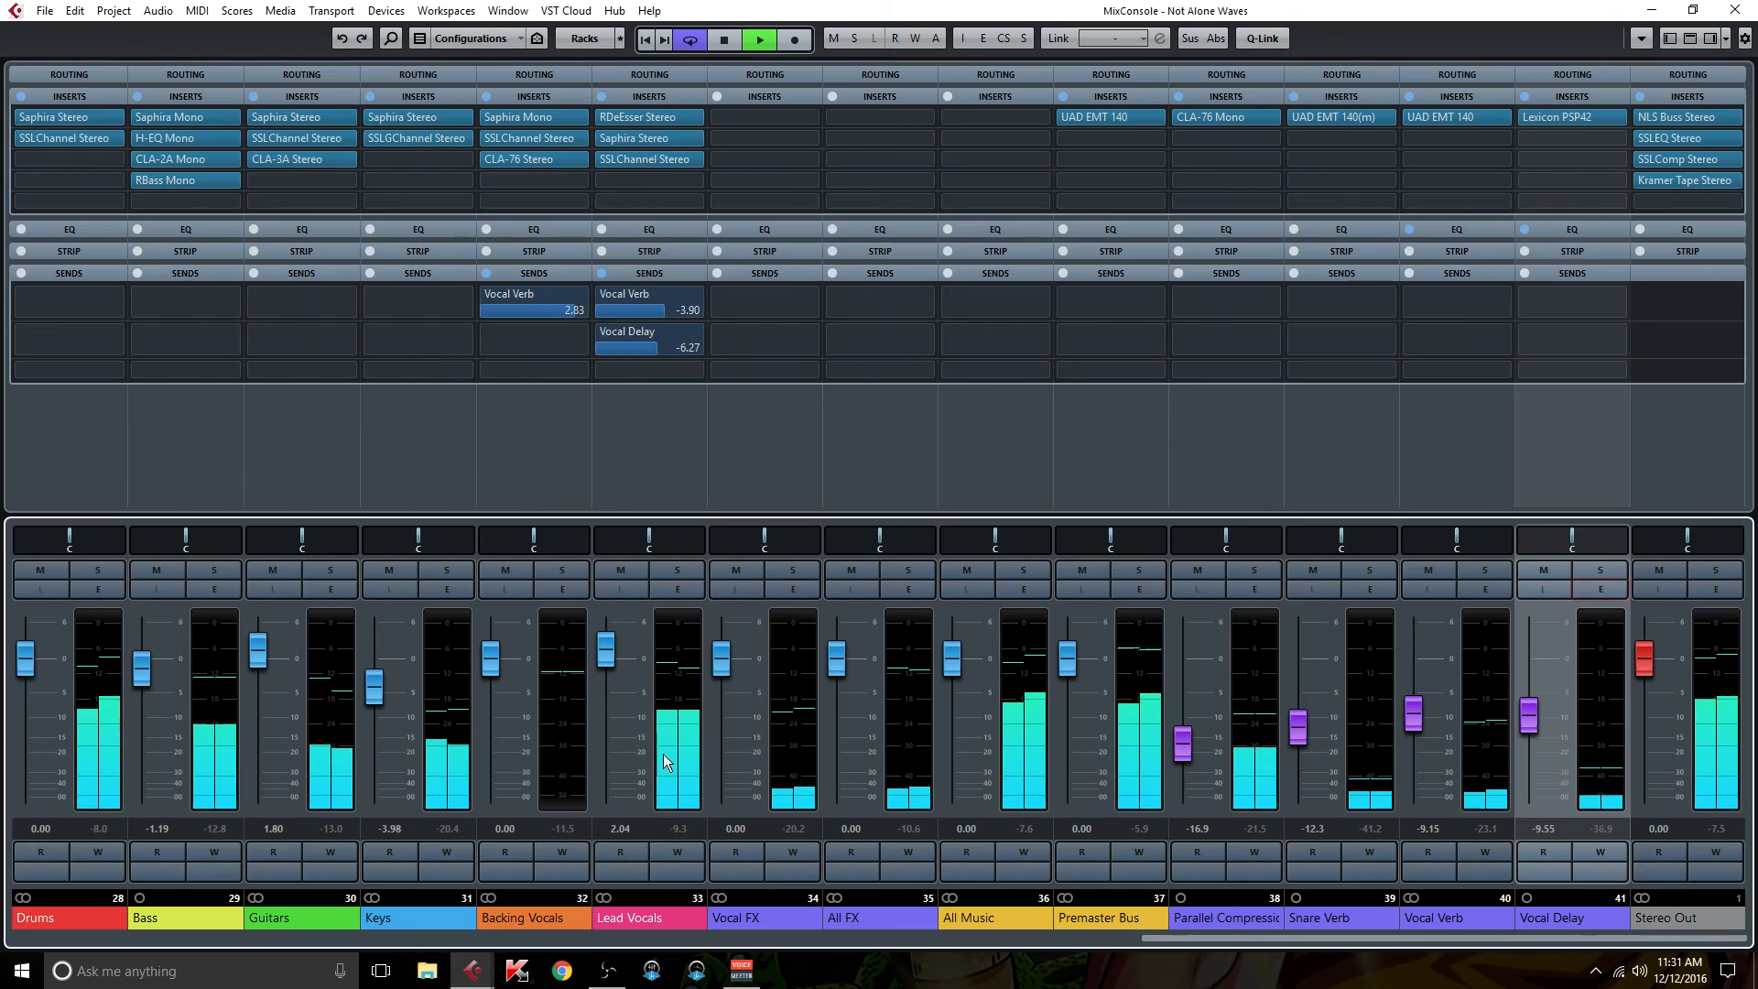
- Solo the Lead Vocals group, compare it with all inserts bypassed and active, and clear the solo
left_click_drag(1178, 936, 1084, 936)
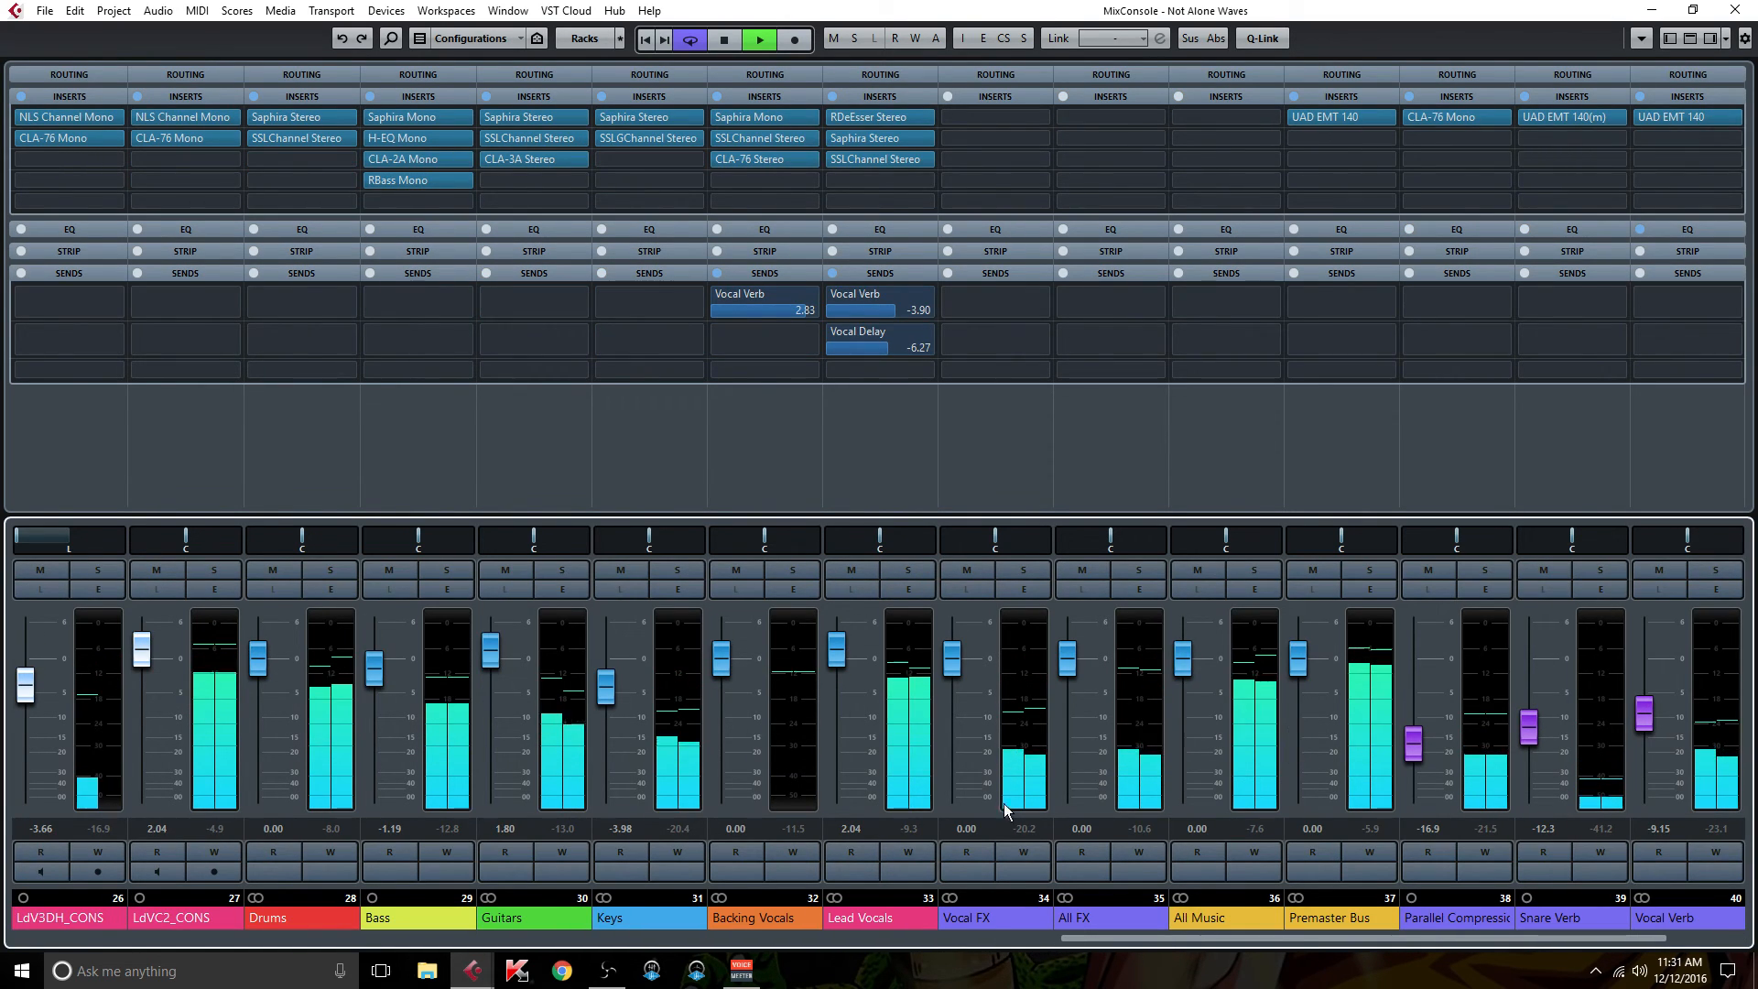
left_click(916, 569)
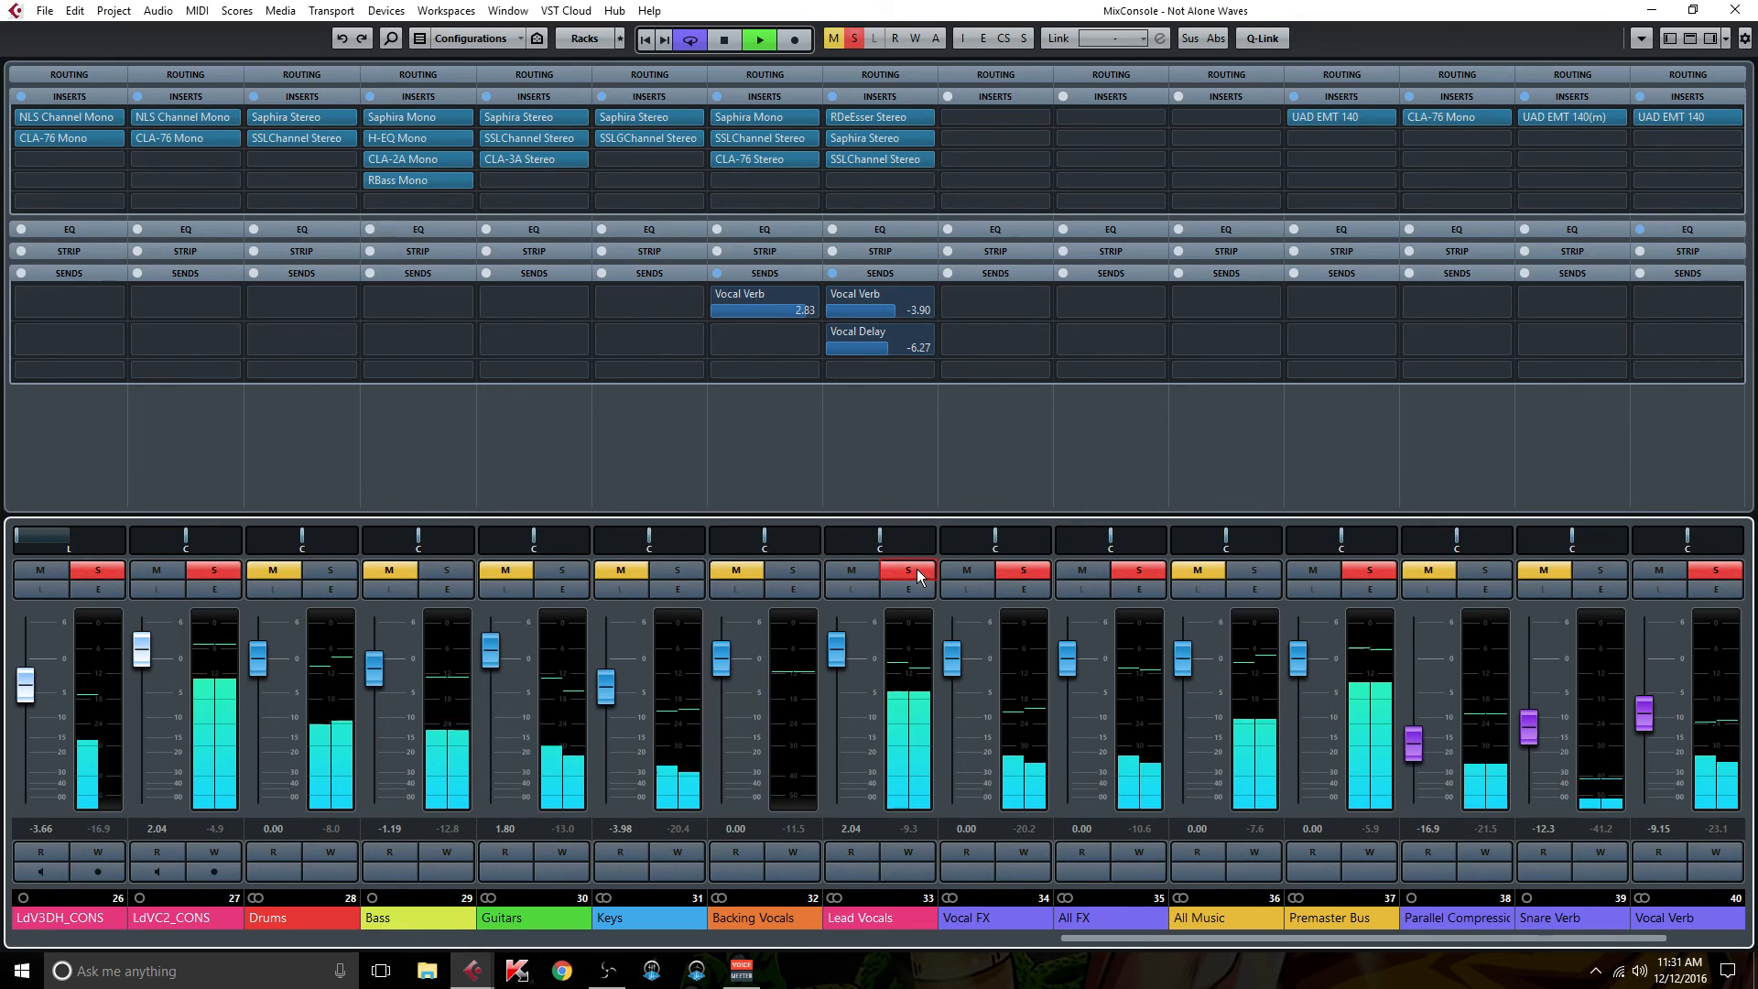
key("b")
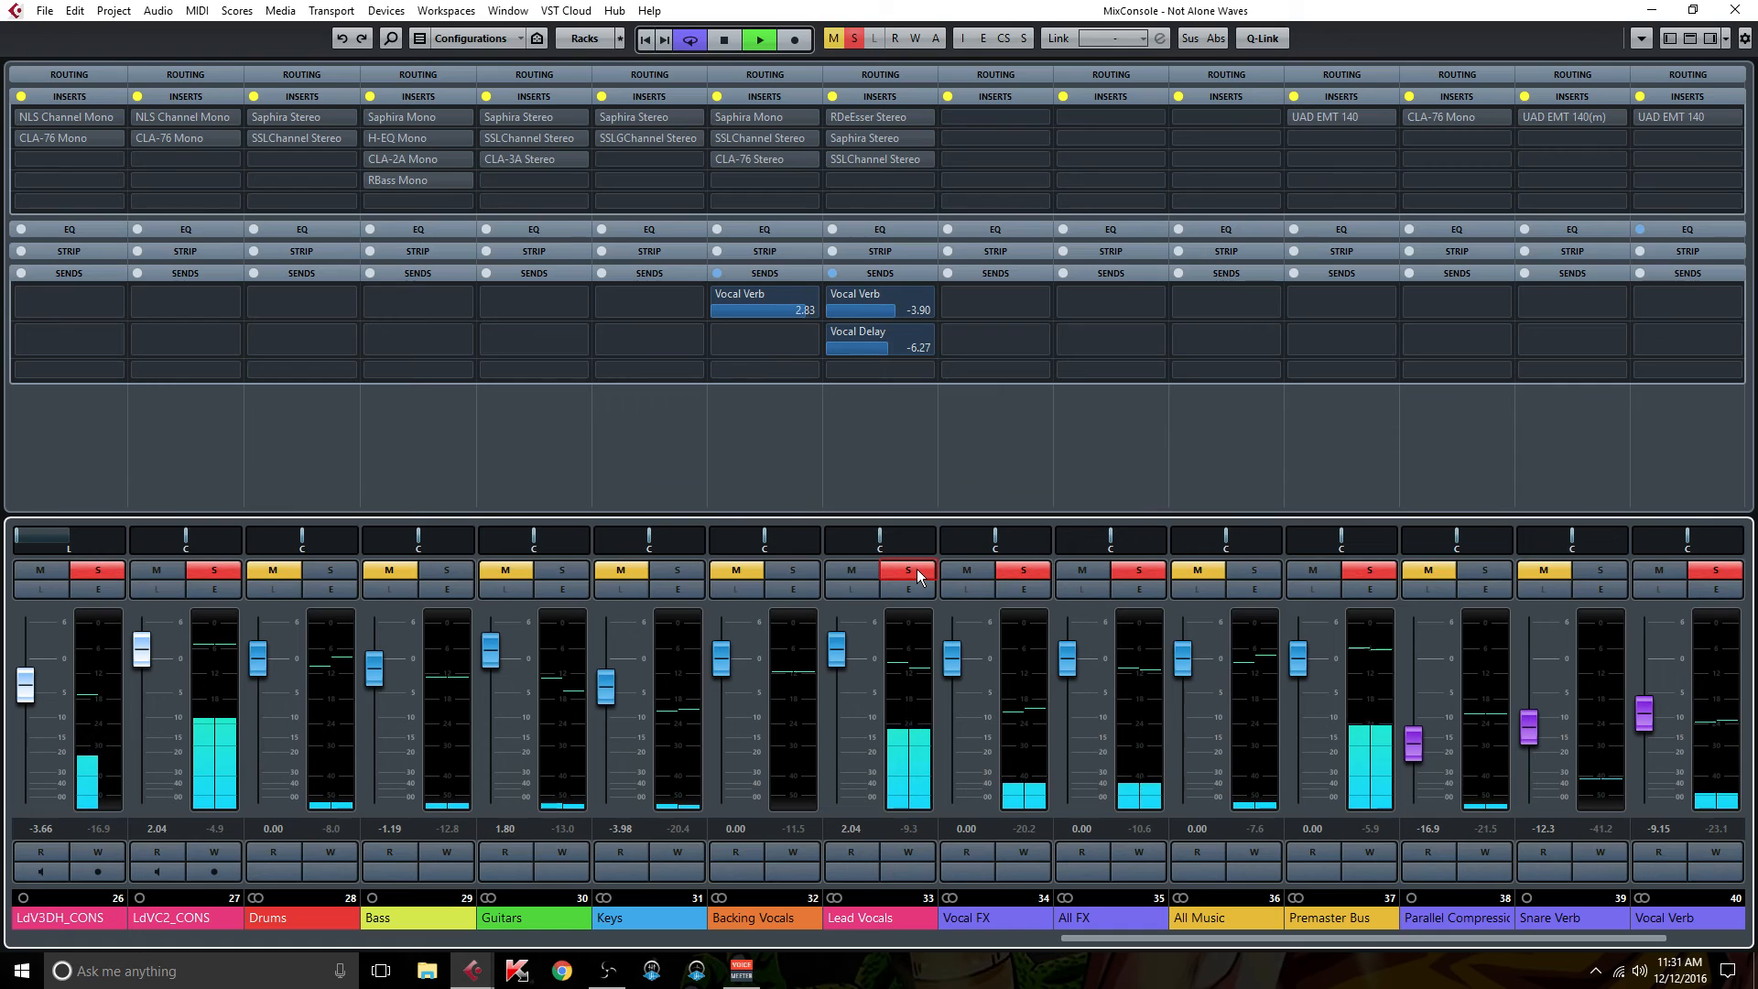
key("b")
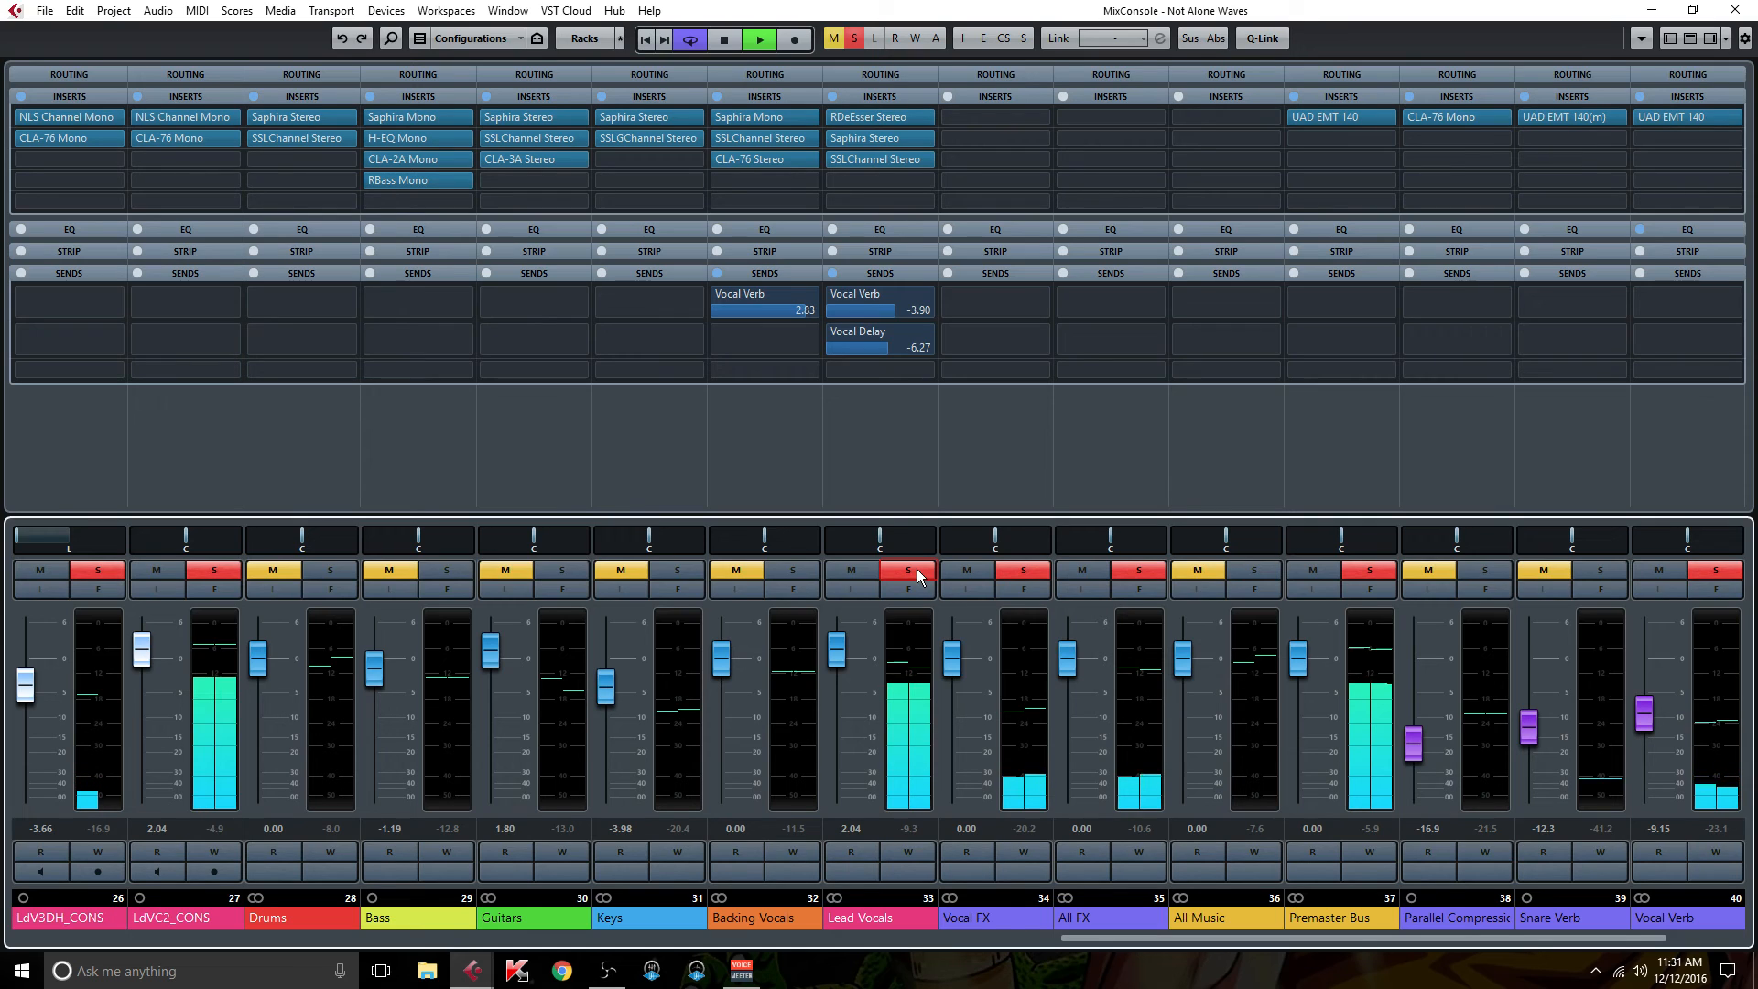
key("b")
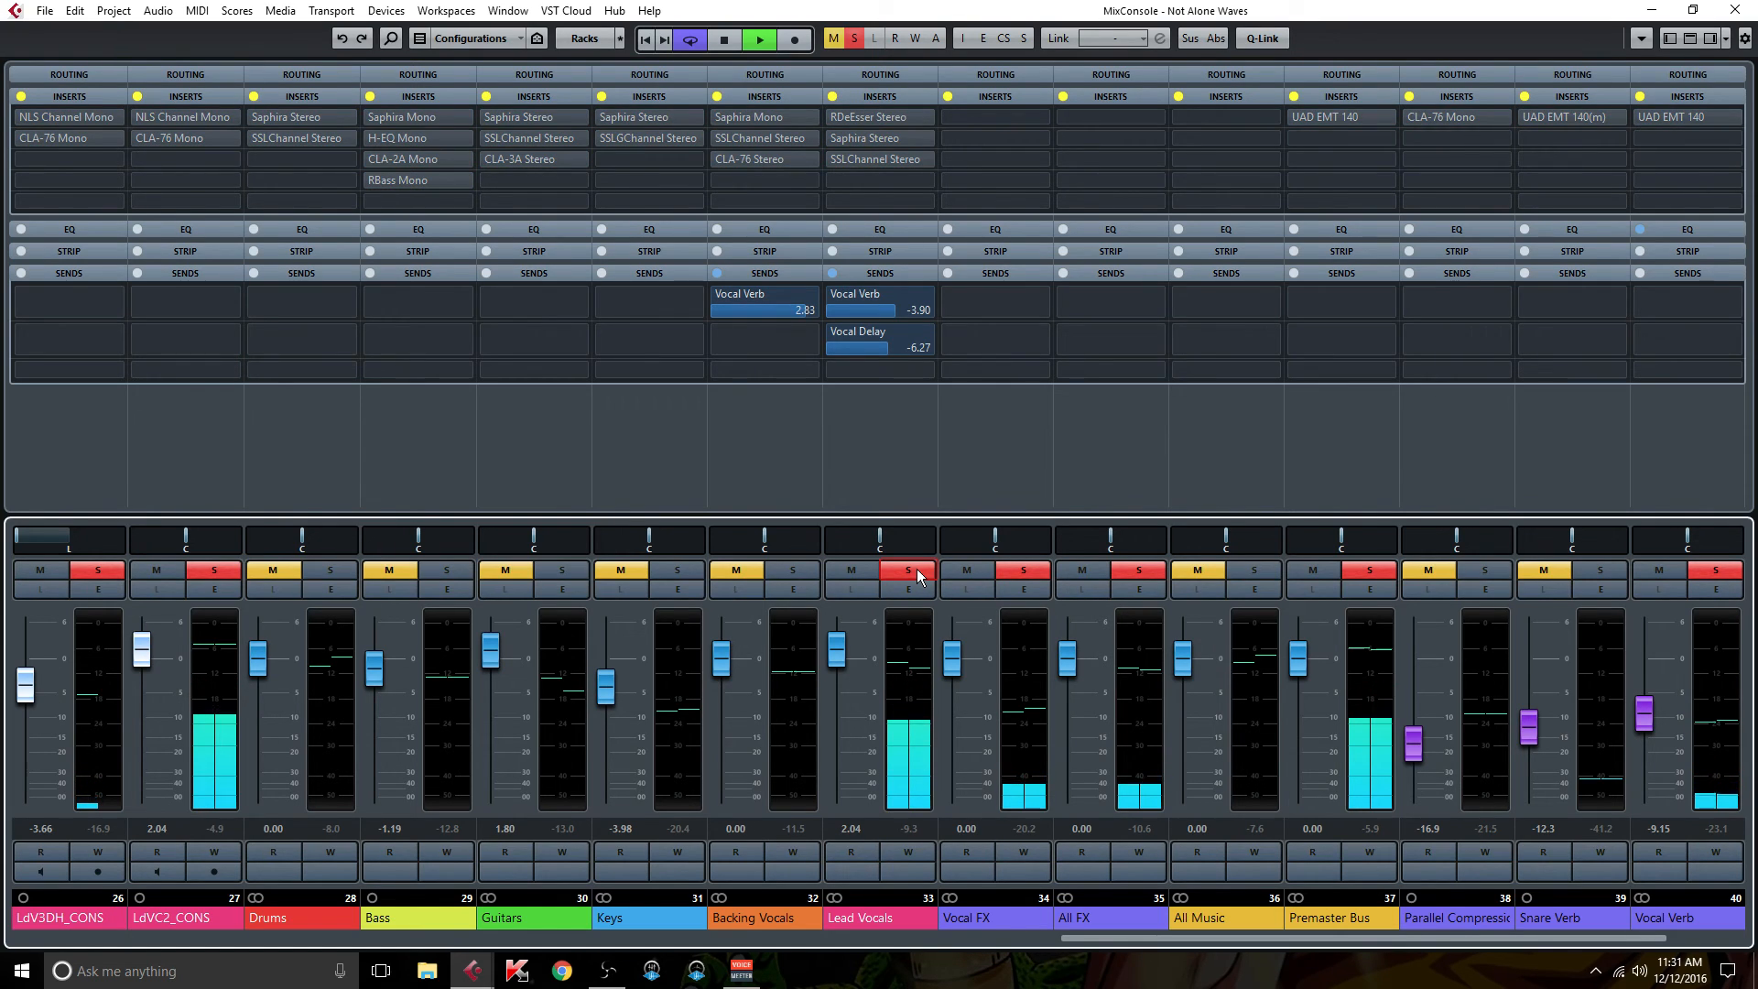
key("b")
left_click(916, 569)
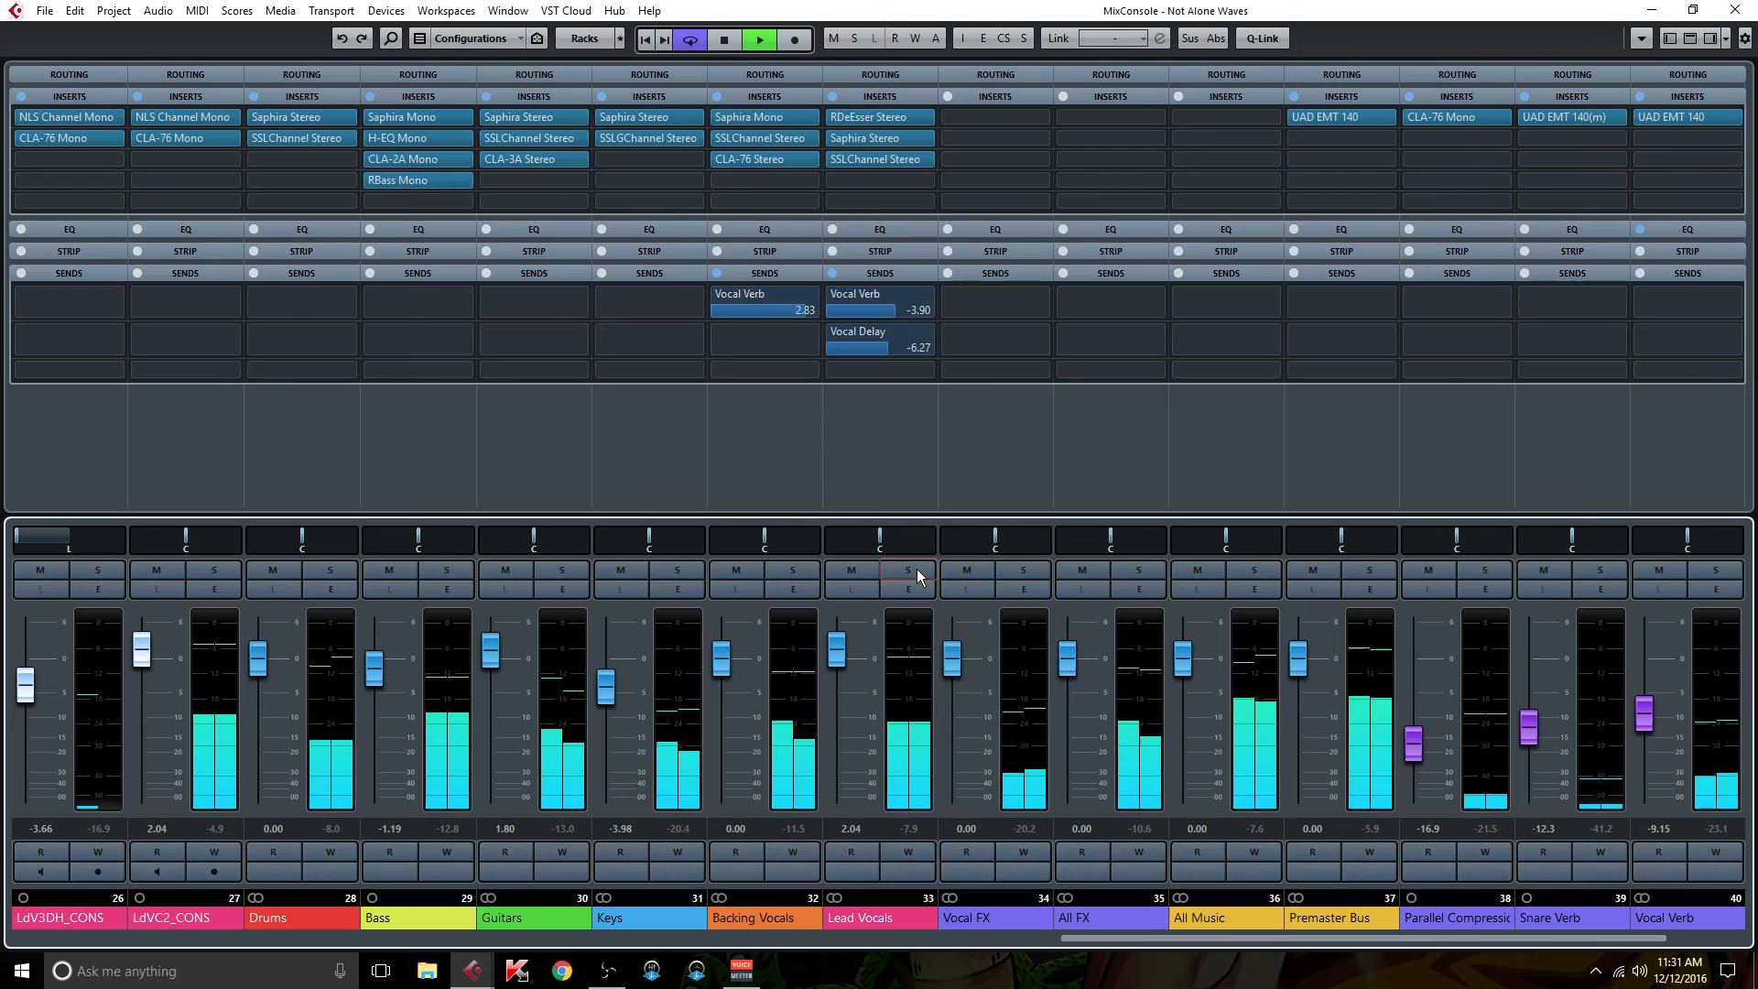
- Open the CLA-76 compressors of LdVC2_CONS, LdV3DH_CONS and LdV3D_CONS and arrange them side by side
left_click(207, 139)
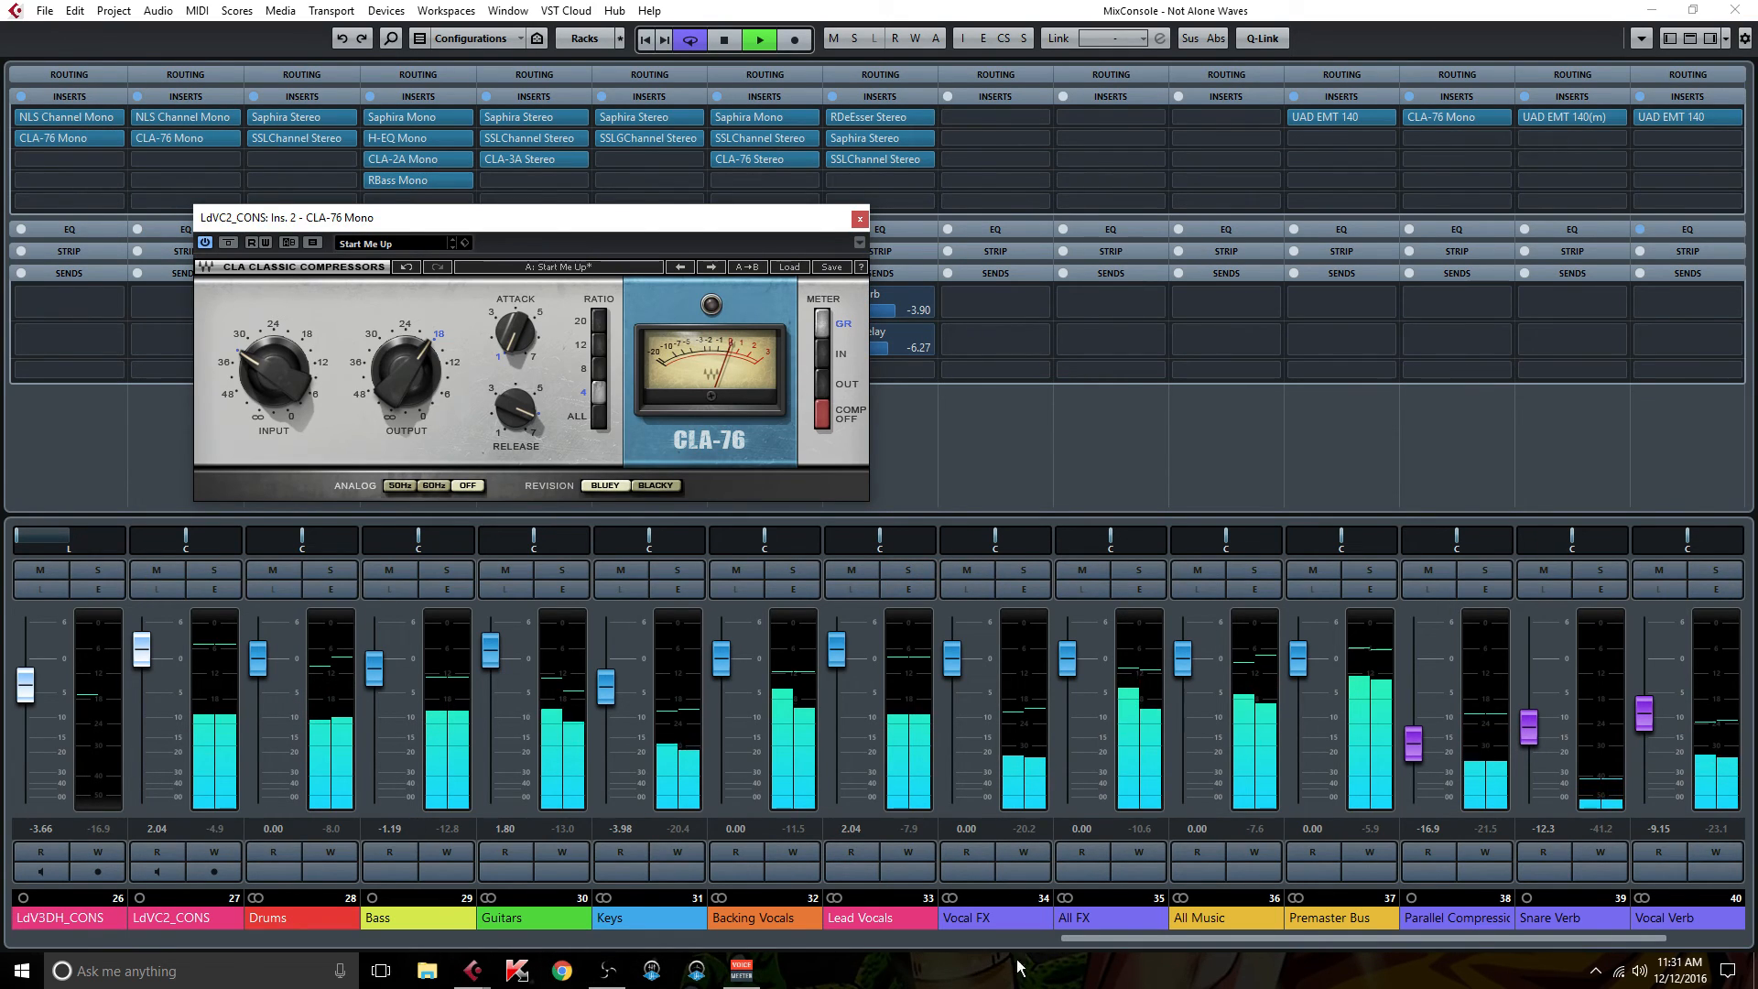
left_click(1061, 938)
left_click_drag(1061, 938, 932, 937)
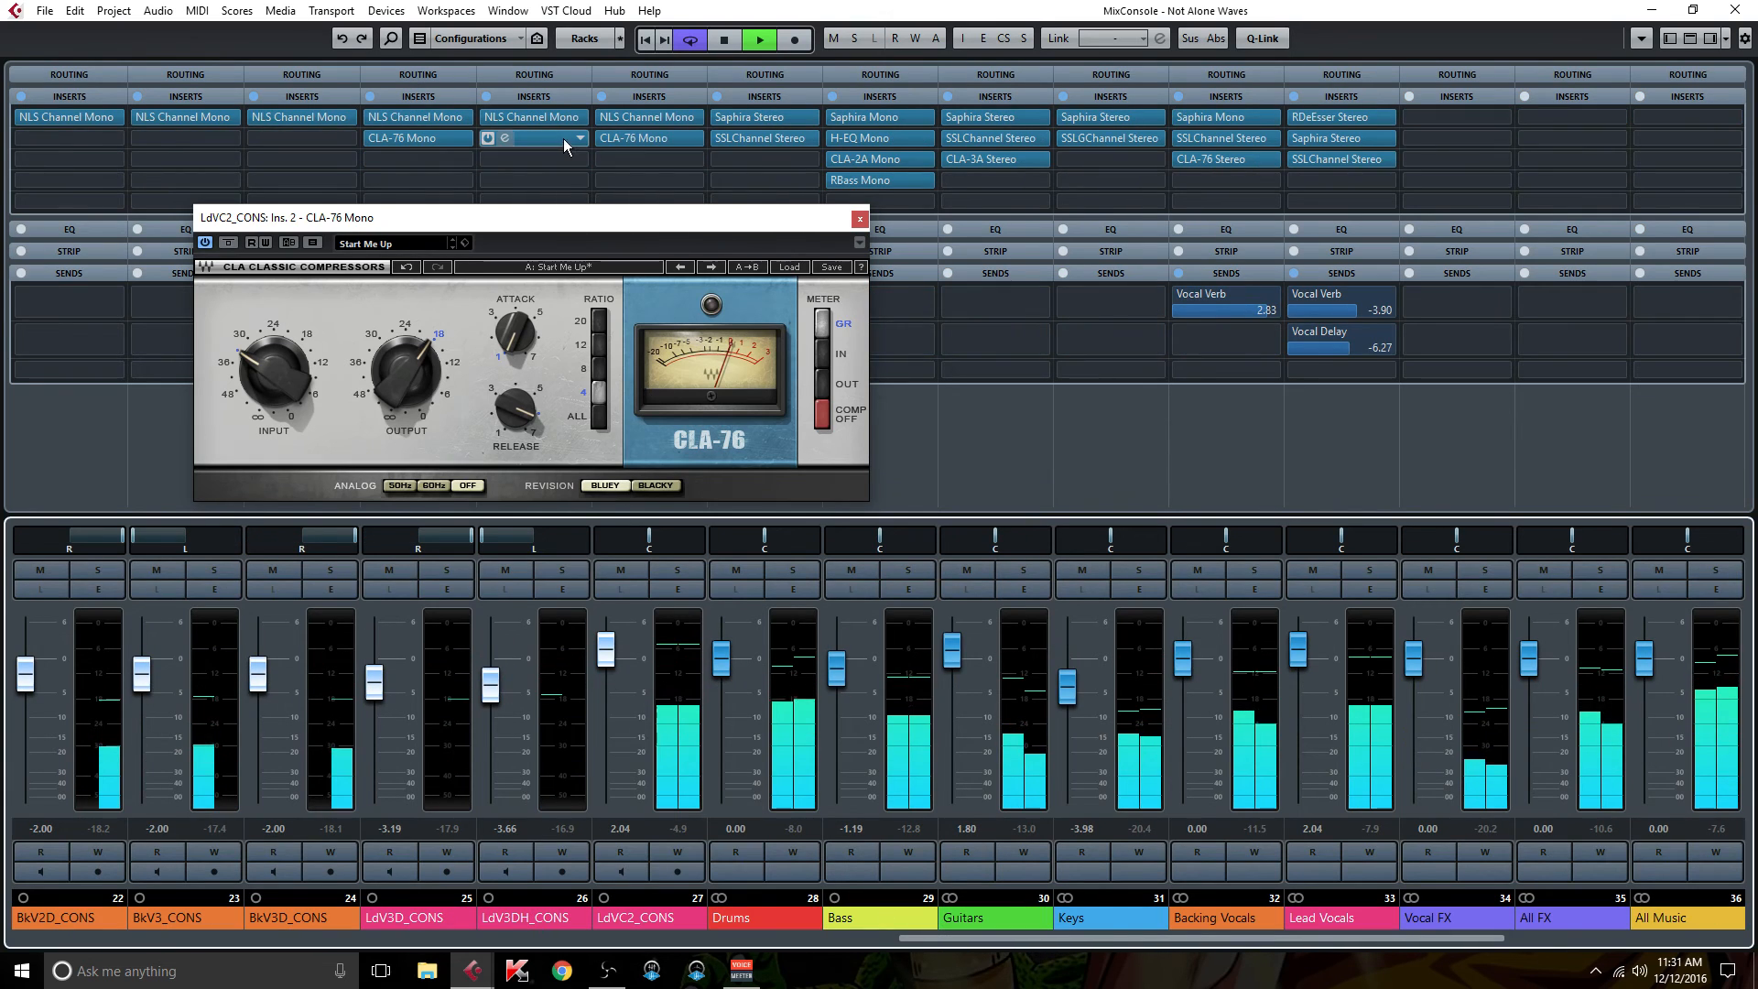
left_click_drag(586, 215, 845, 265)
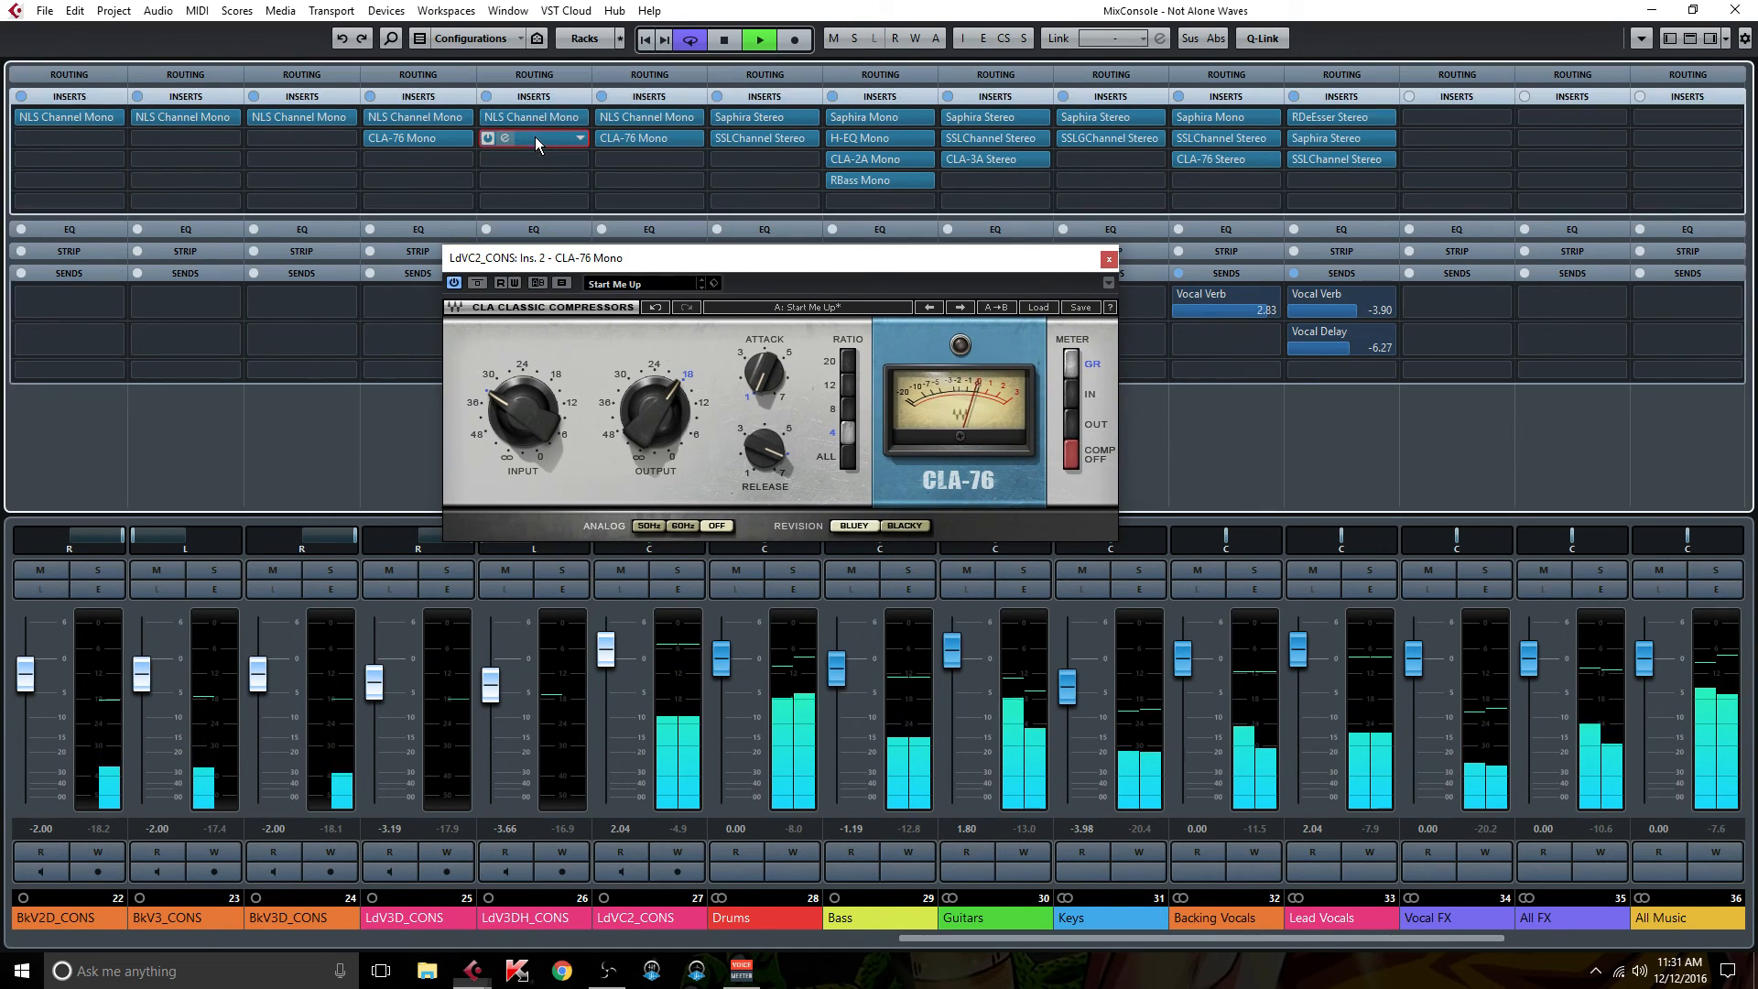
left_click(535, 136)
left_click_drag(731, 333, 1352, 309)
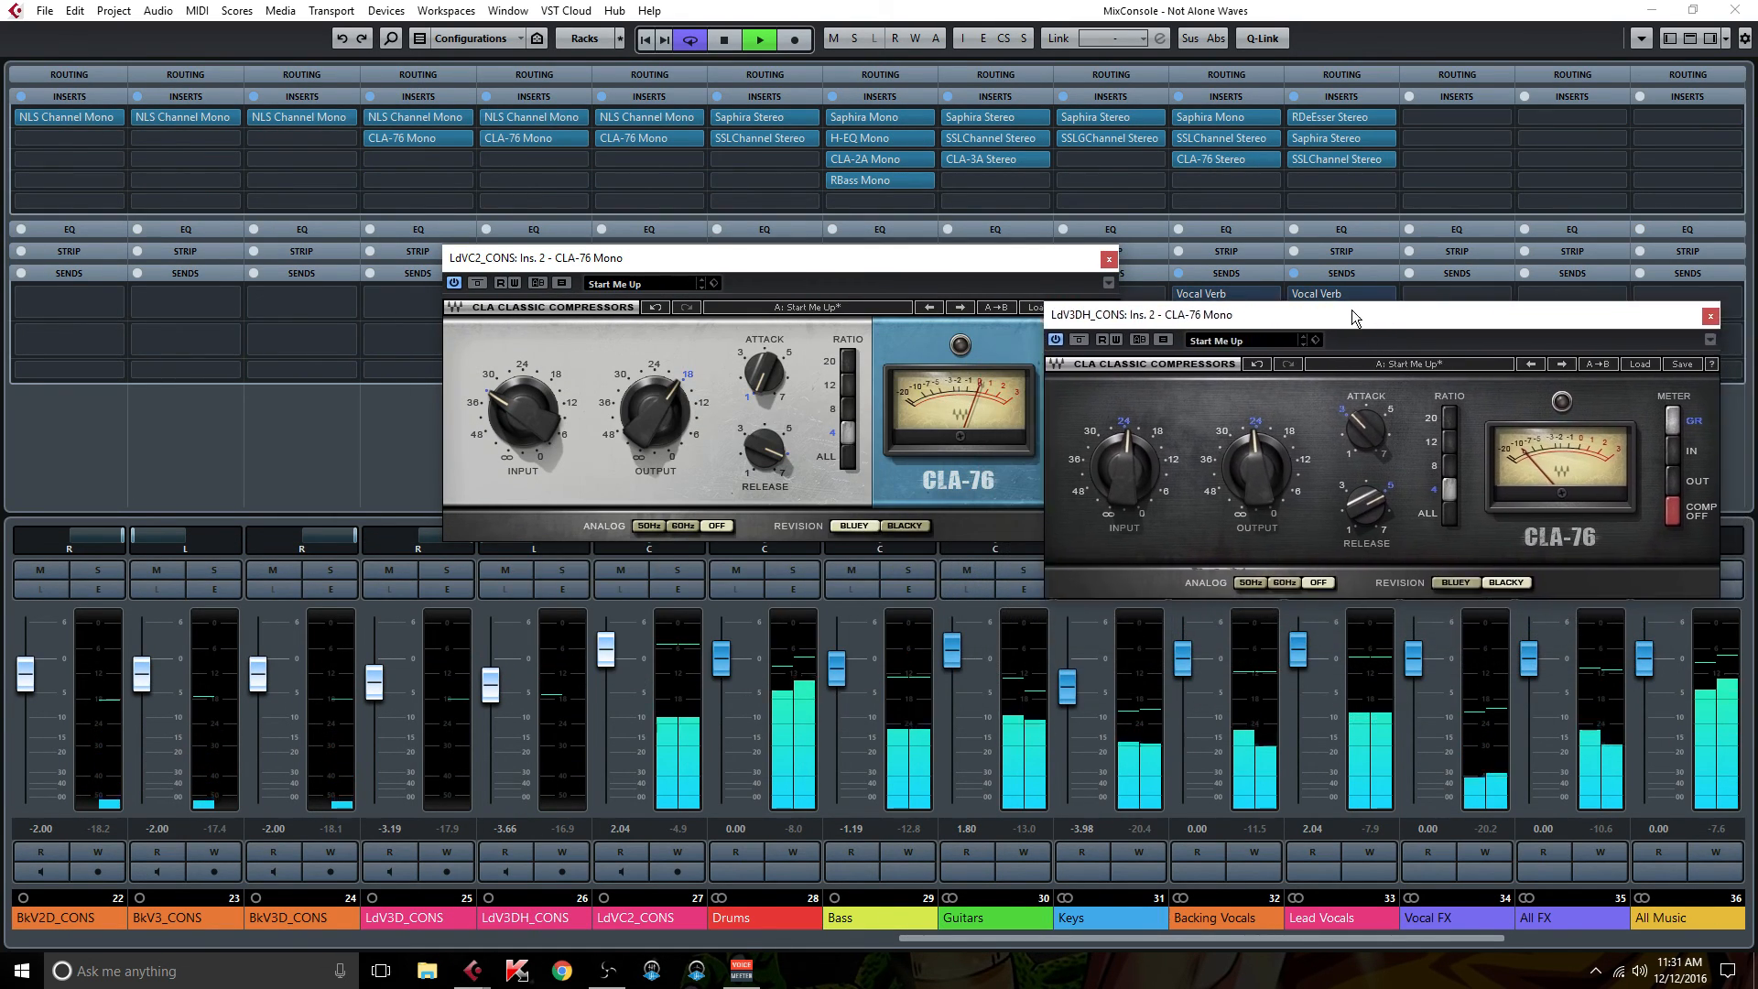
left_click(431, 138)
left_click_drag(691, 336, 286, 297)
- Play the project from about bar 128 and set the LdV3DH_CONS CLA-76 input to -24.9
key("F3")
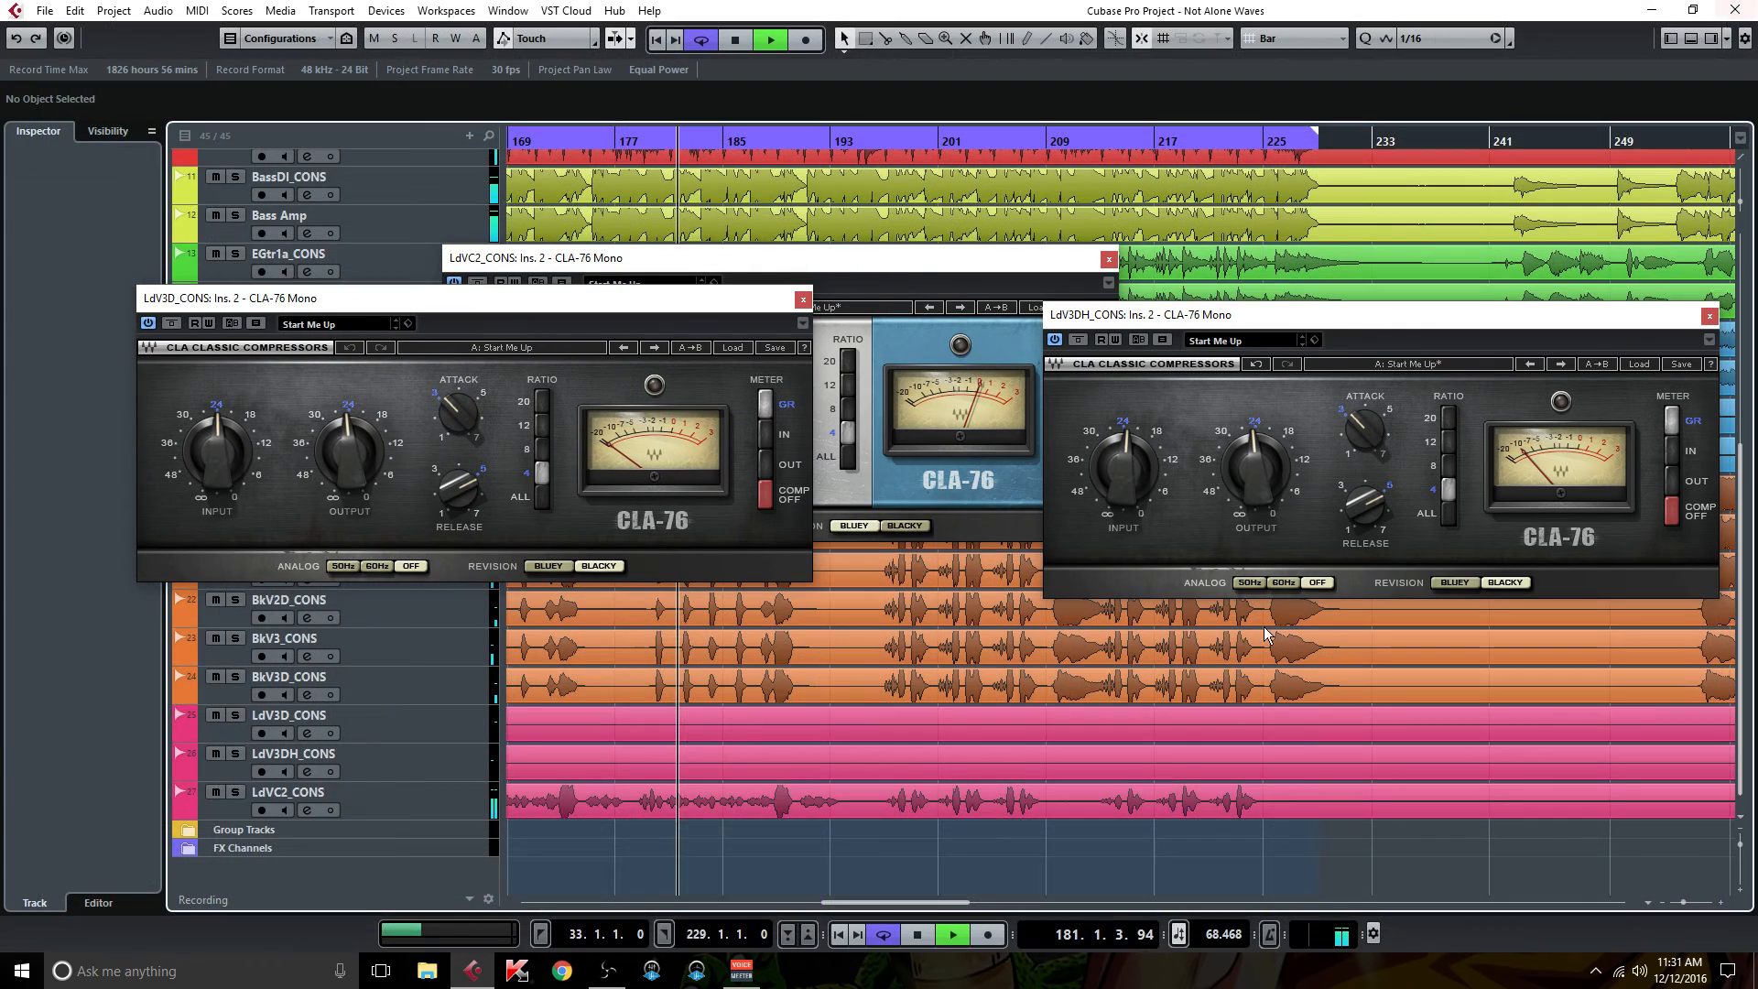
left_click_drag(920, 904, 820, 905)
left_click(792, 142)
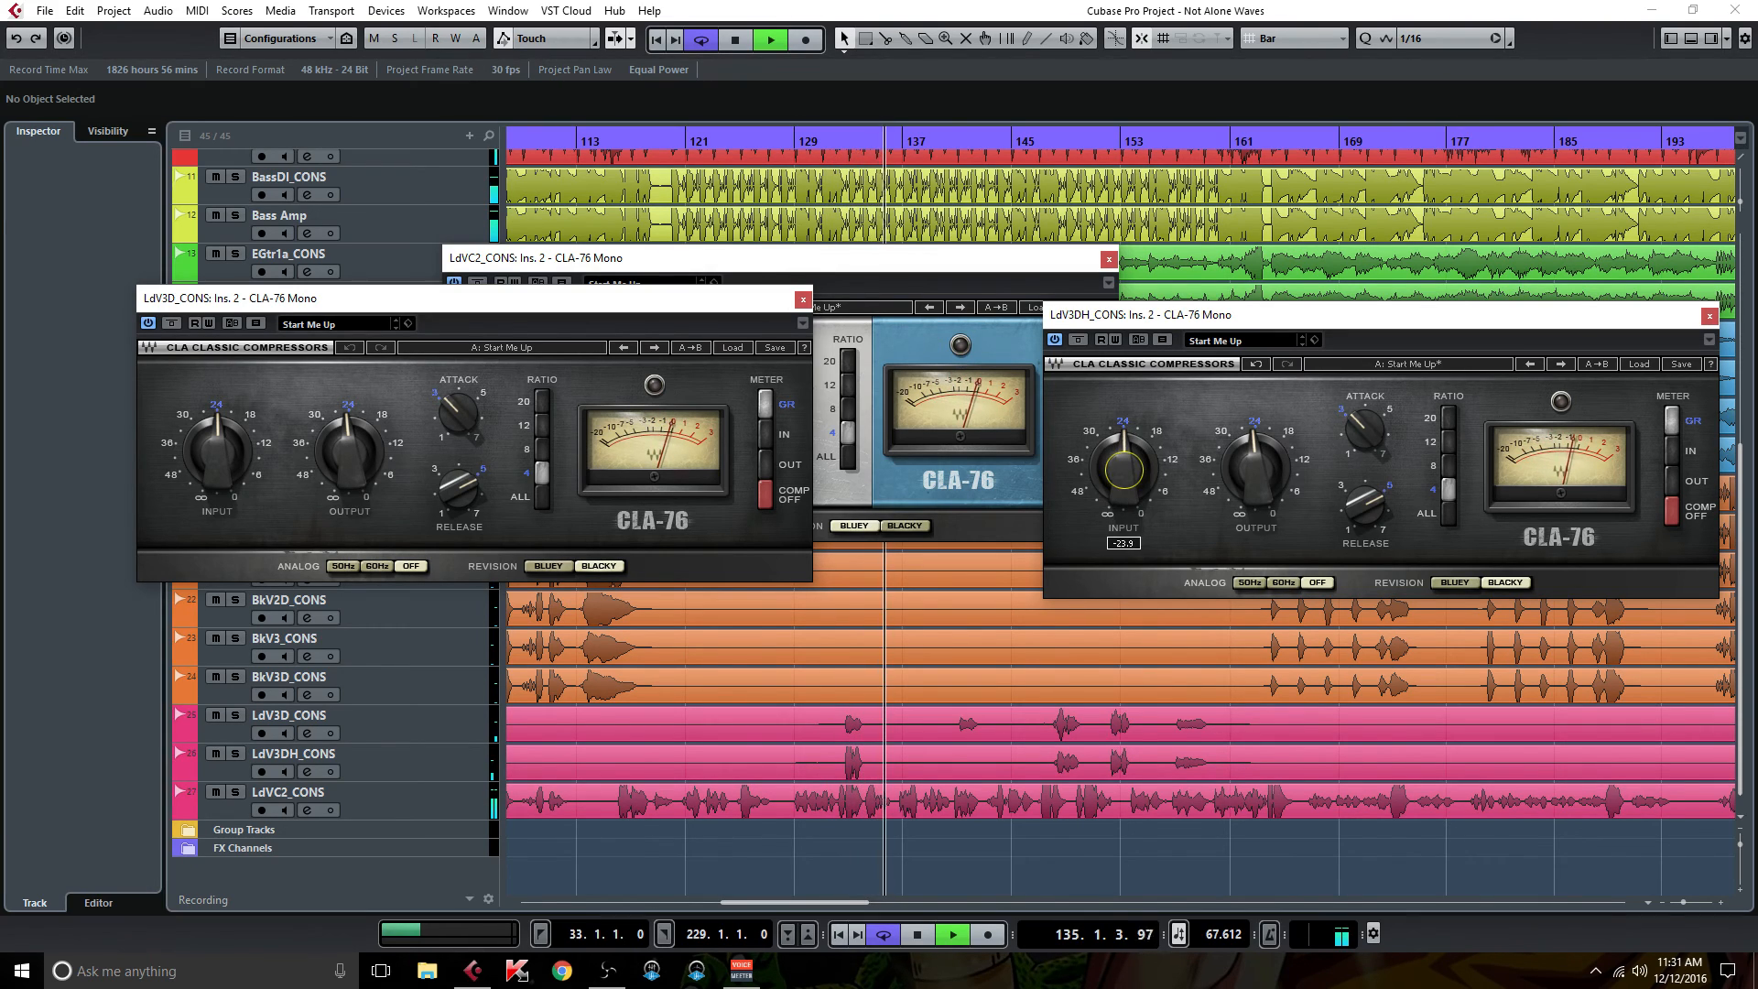
left_click_drag(1142, 463, 1121, 451)
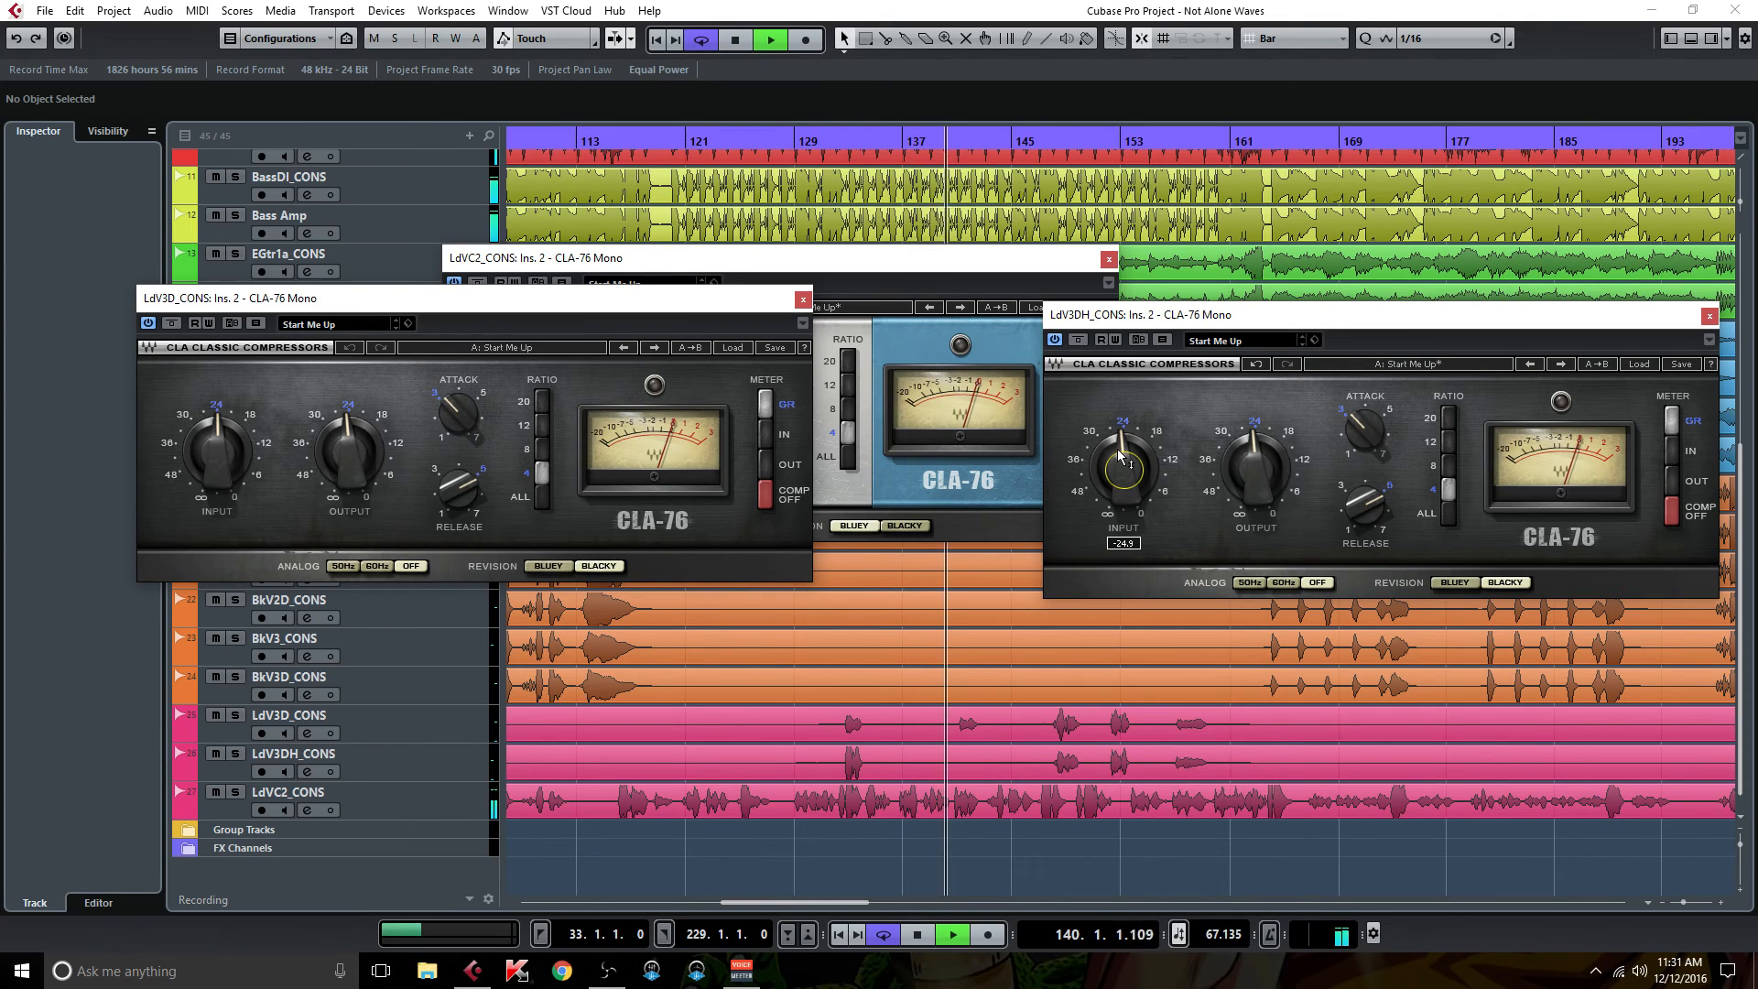
mouse_move(1238, 441)
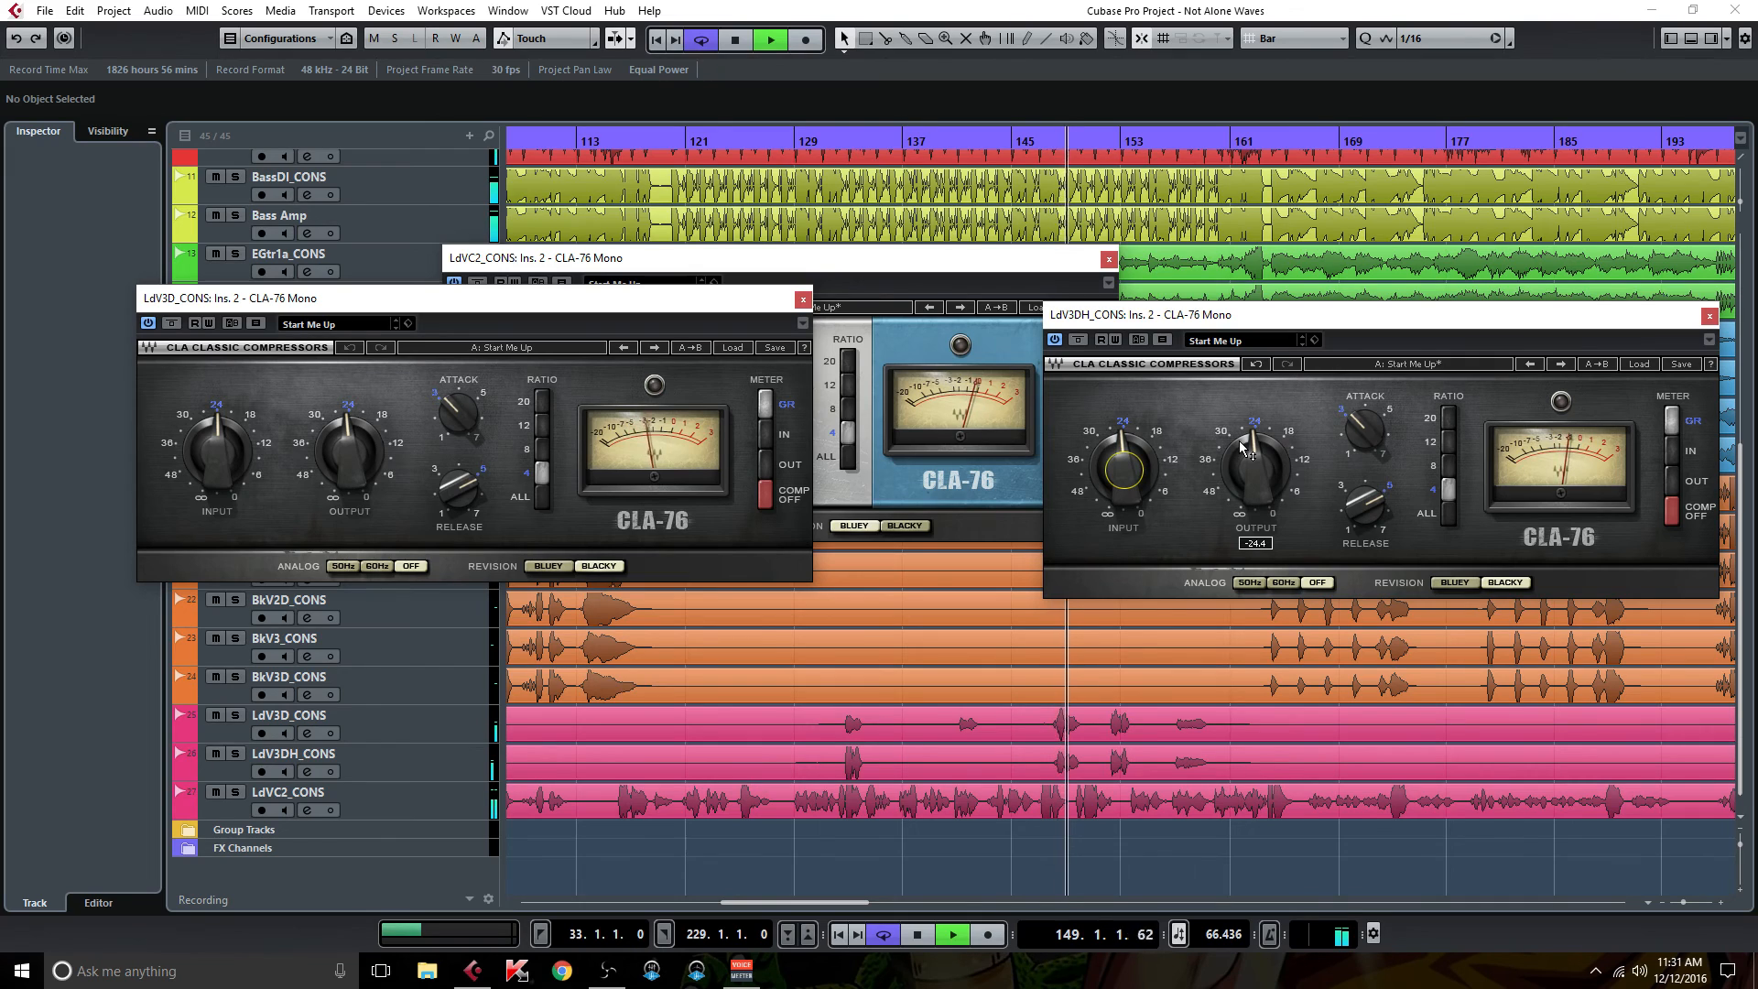
- Close the CLA-76 plugins of LdV3D_CONS, LdV3DH_CONS and LdVC2_CONS
left_click(803, 300)
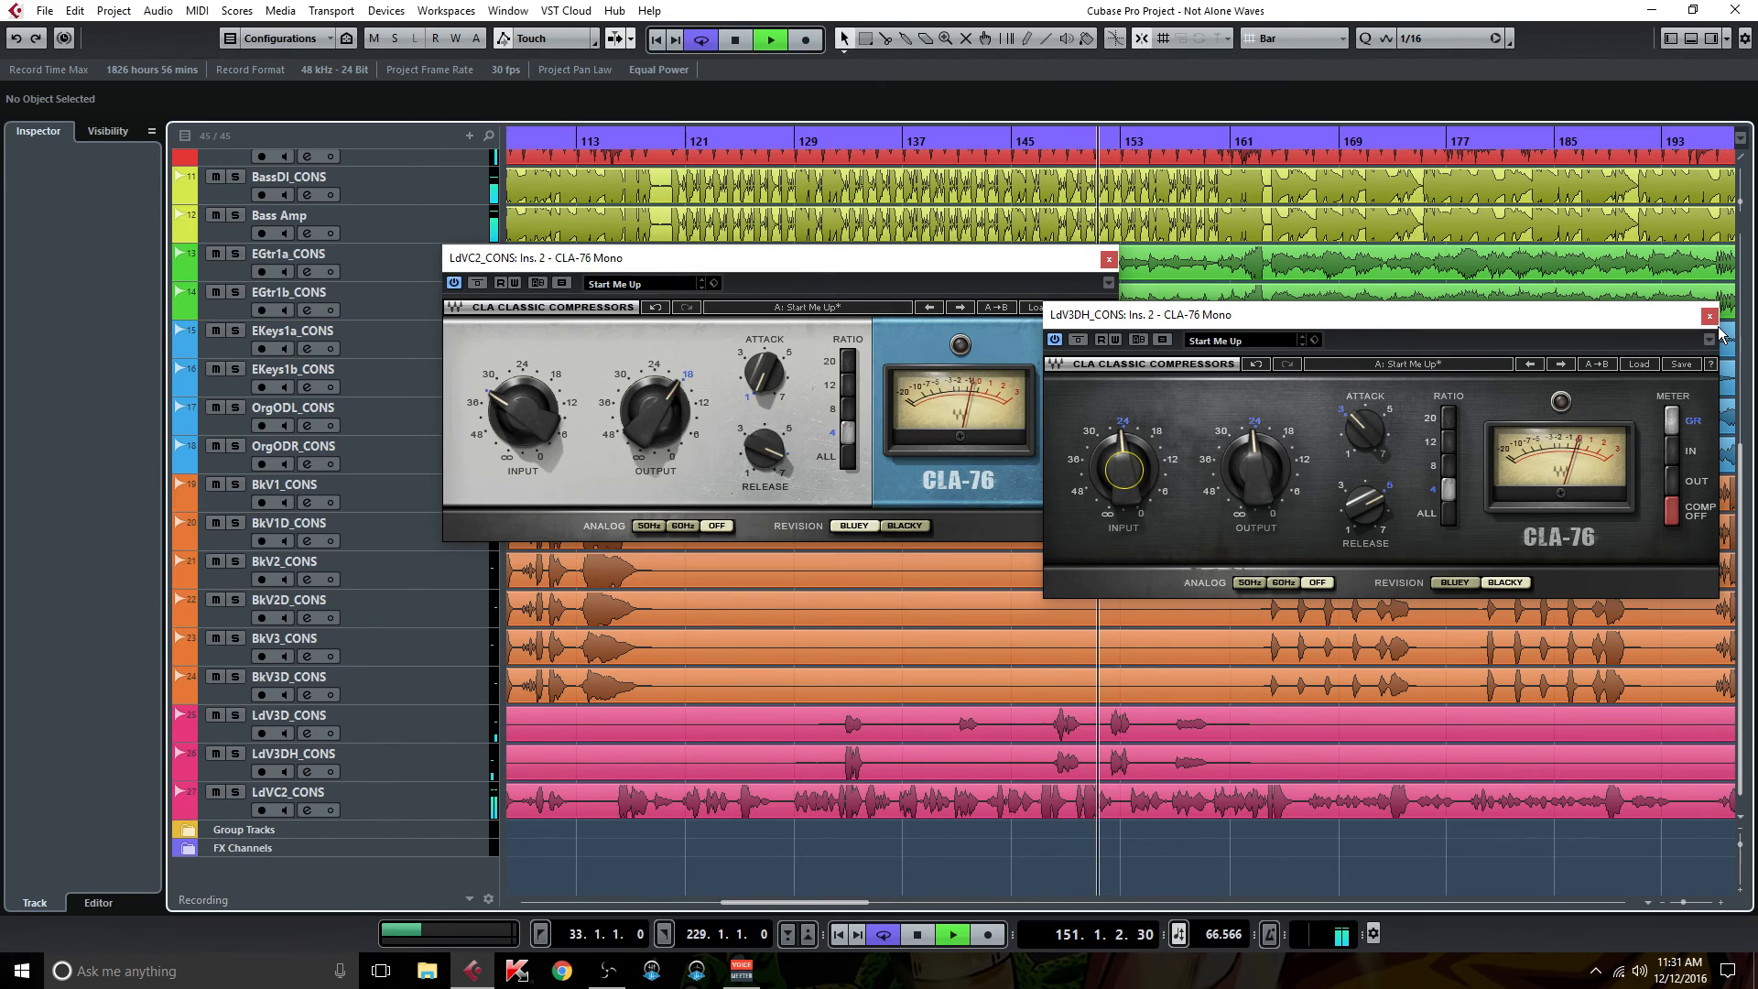
left_click(1708, 316)
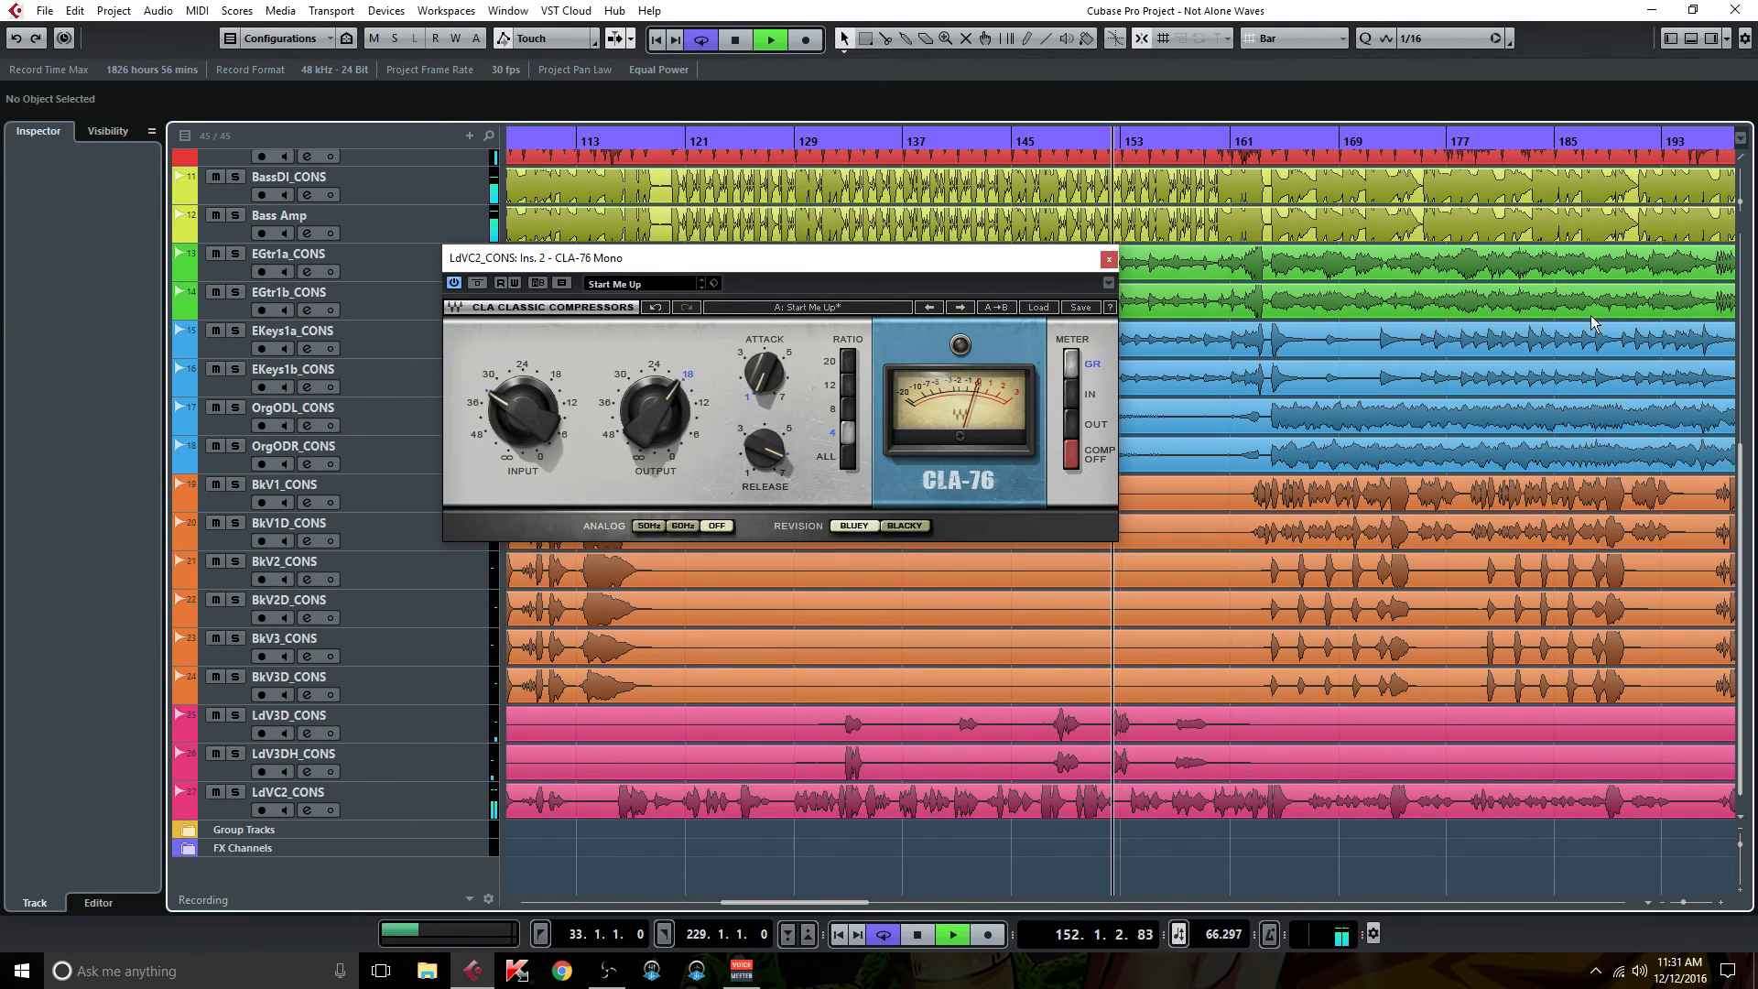
left_click(1108, 258)
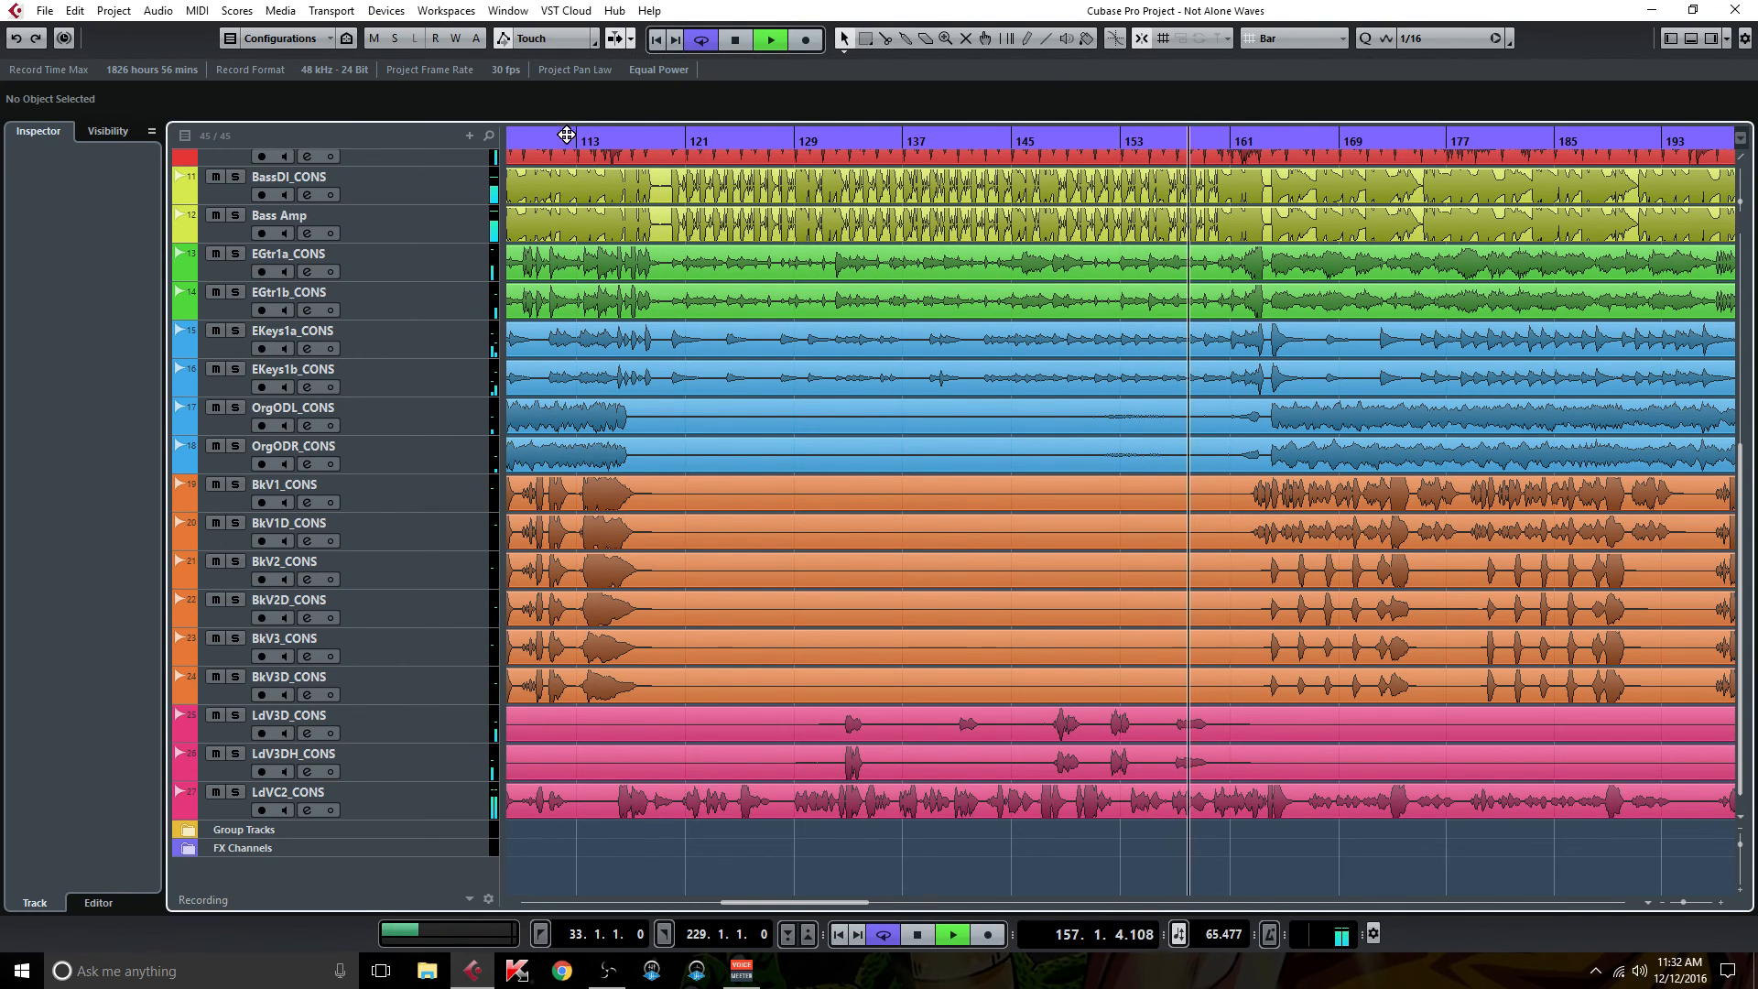
- Return to the MixConsole and compare the full mix with all inserts bypassed and active
key("F3")
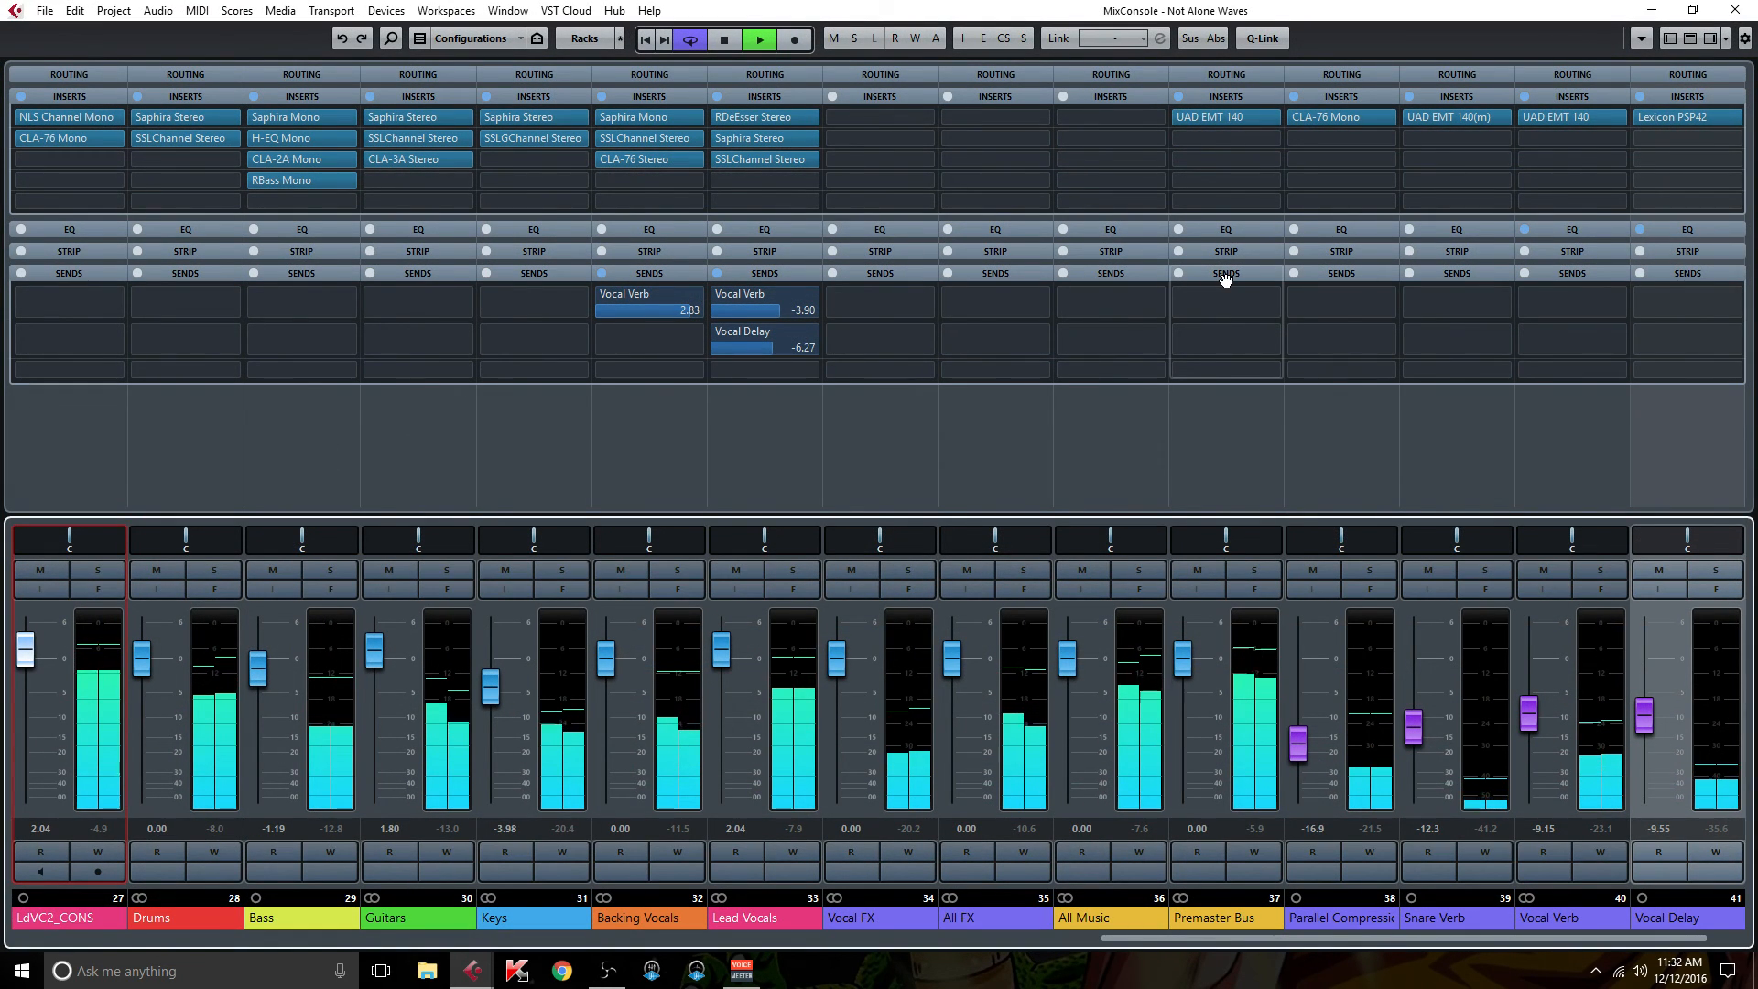
key("ctrl+b")
key("ctrl+b")
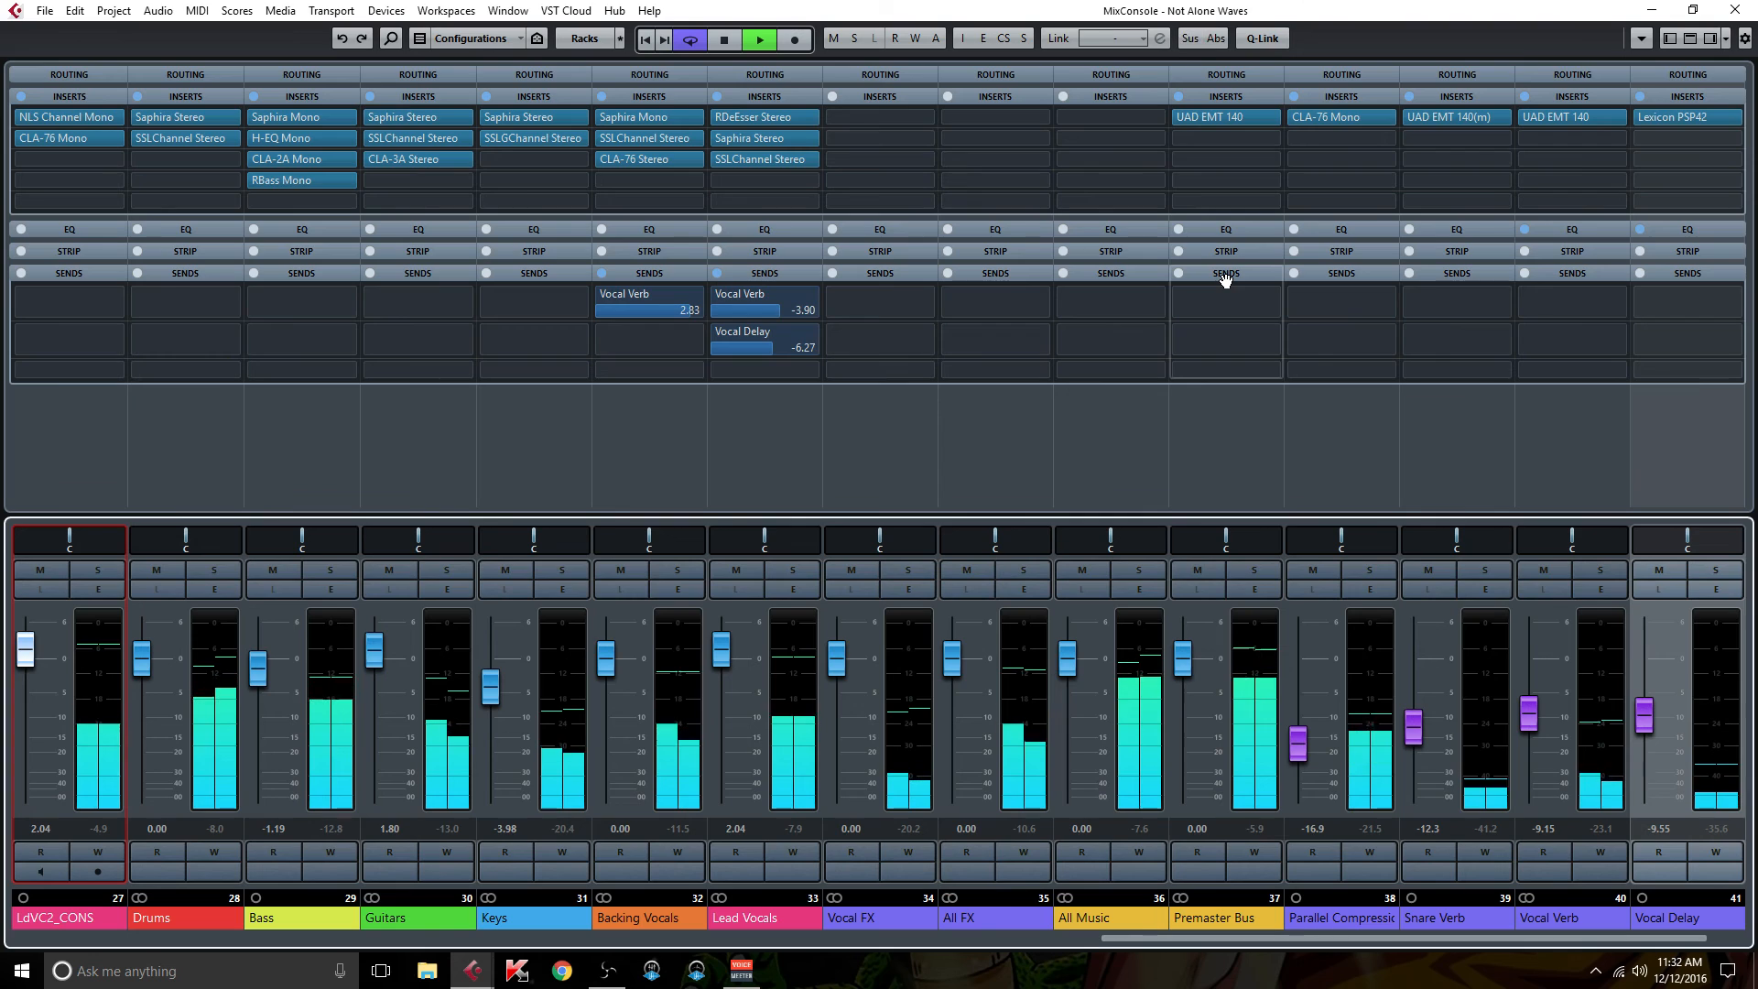
key("ctrl+b")
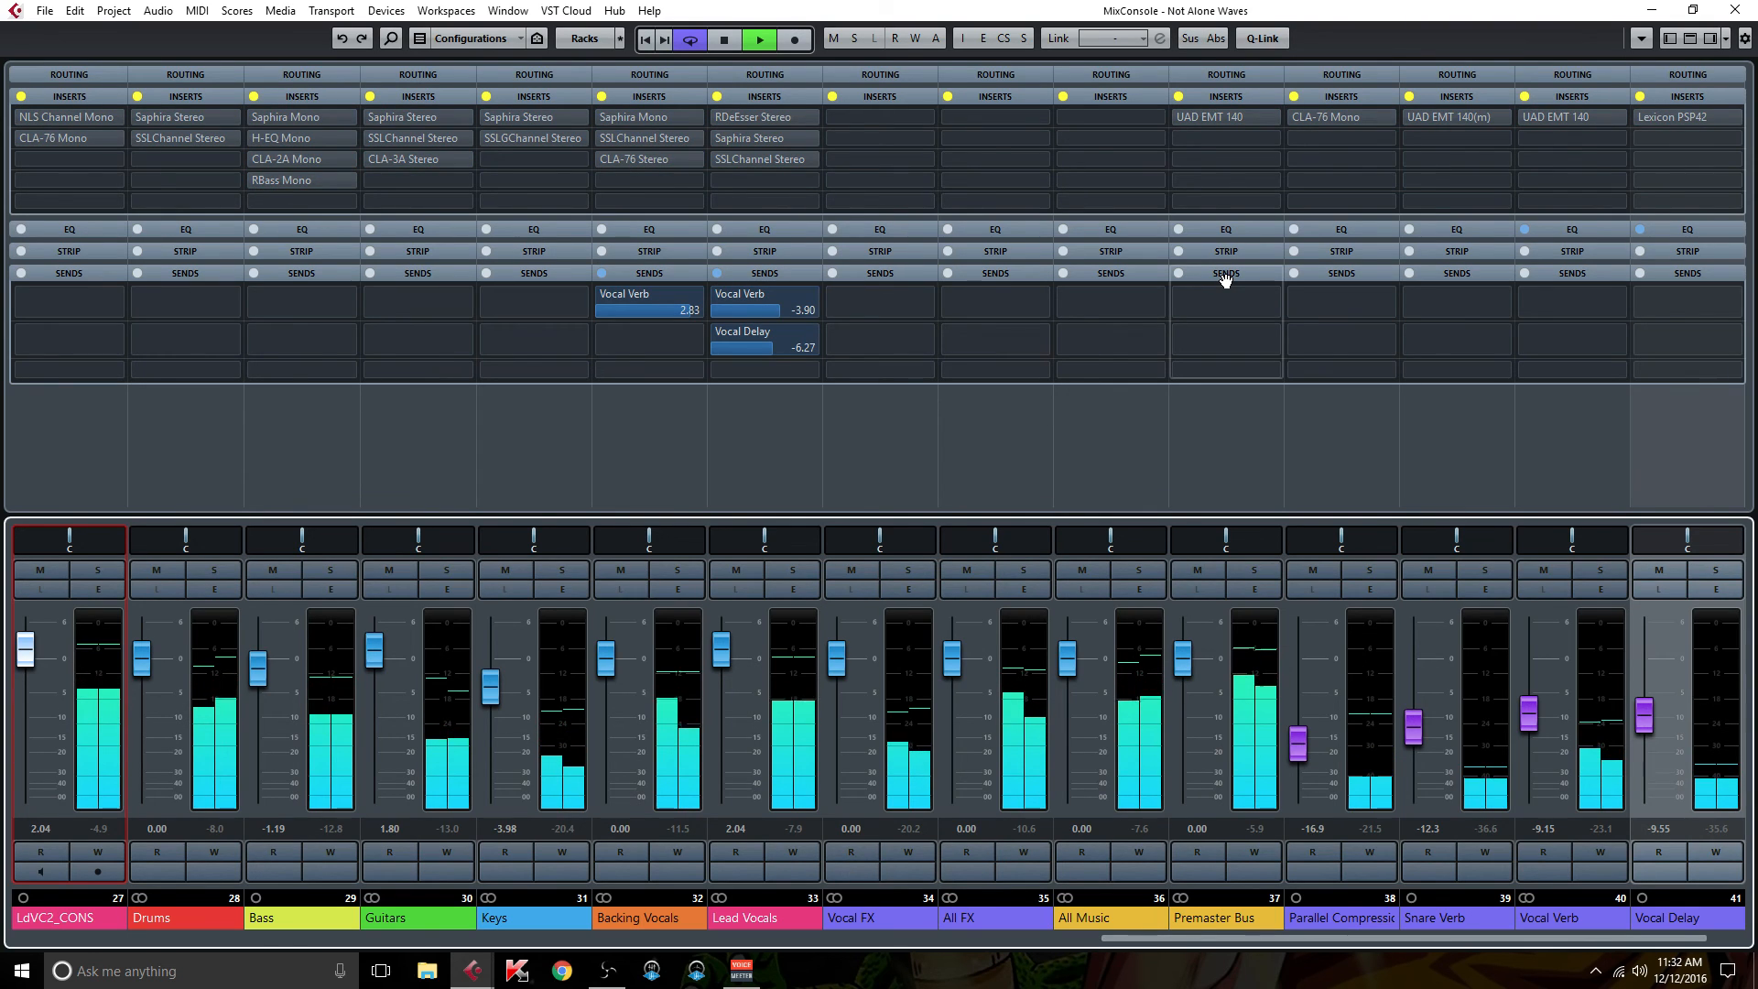
key("ctrl+b")
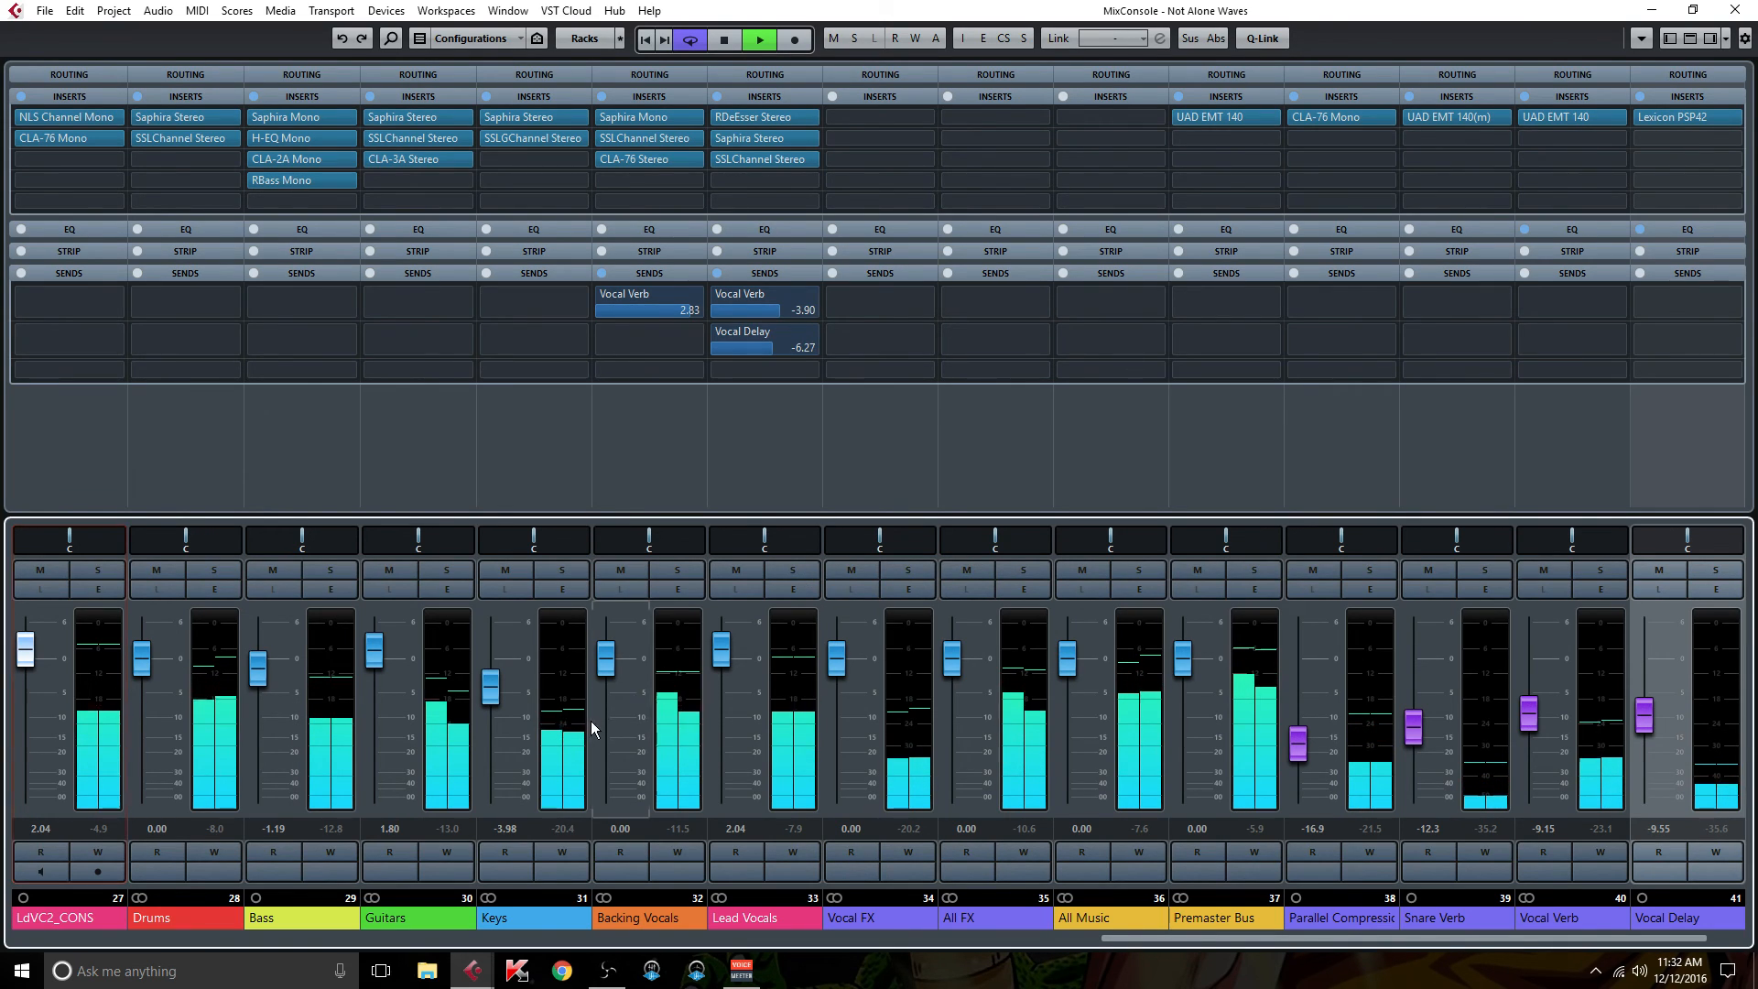
- Raise the Backing Vocals group fader to 1.07 and compare the mix with all inserts bypassed and active
left_click_drag(612, 666, 606, 664)
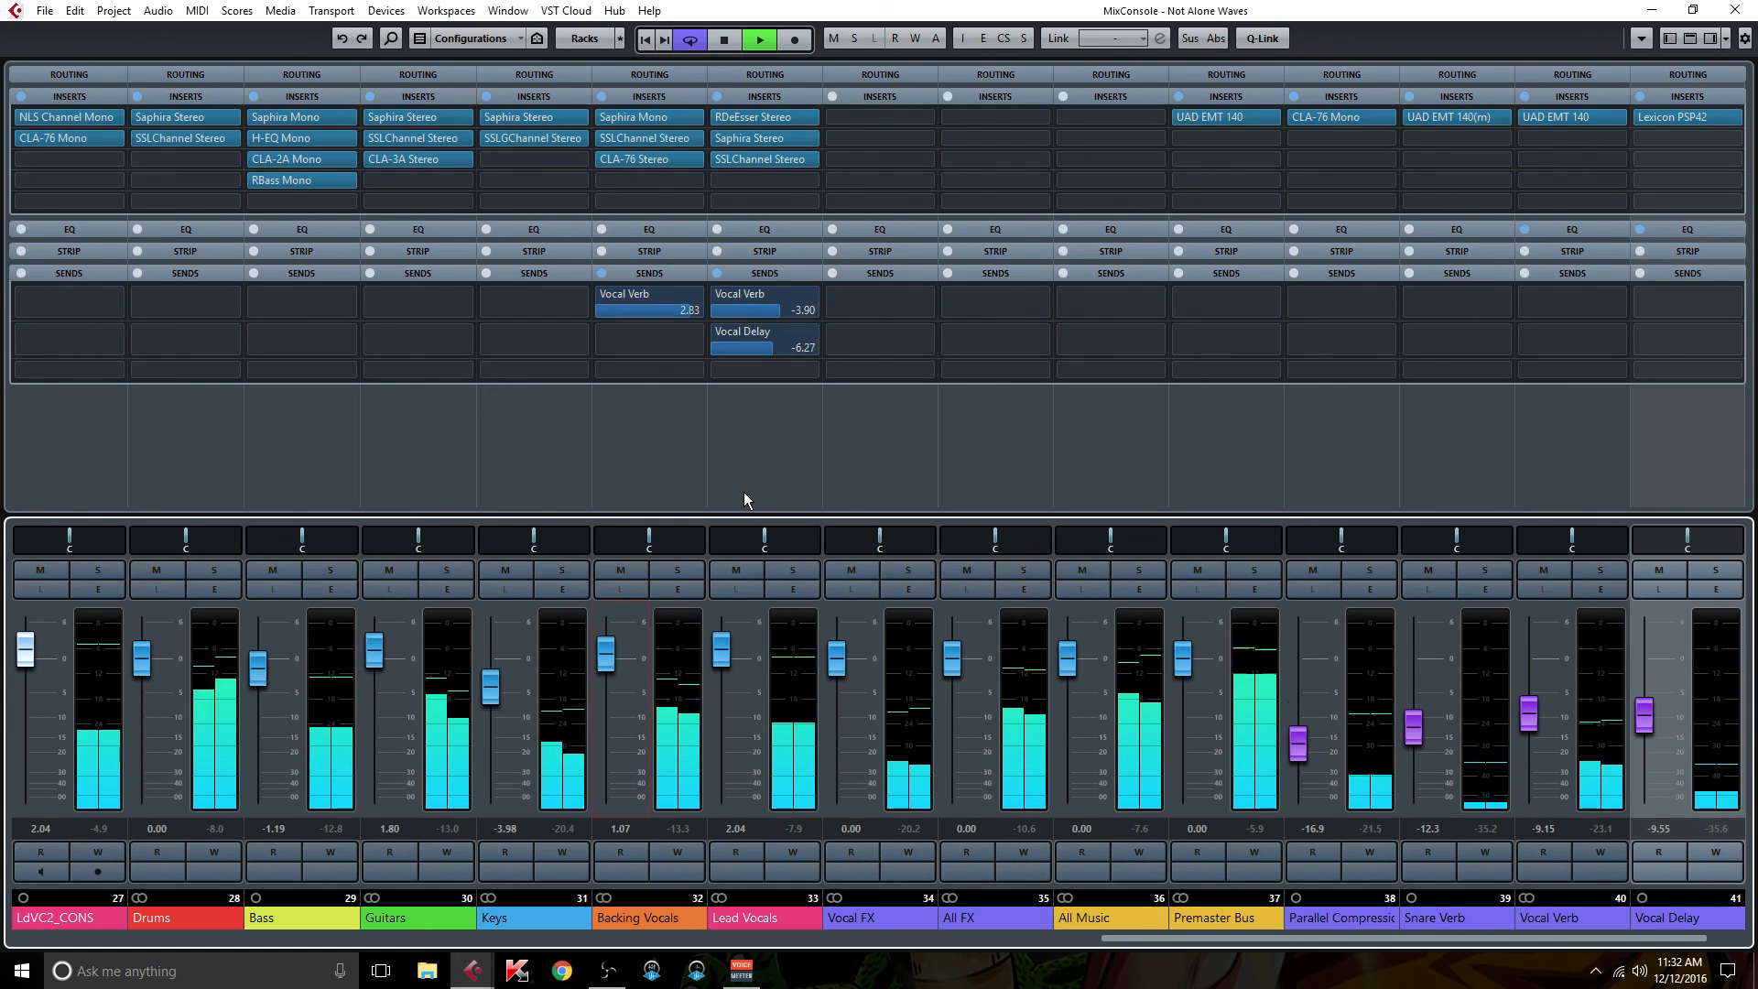
key("b")
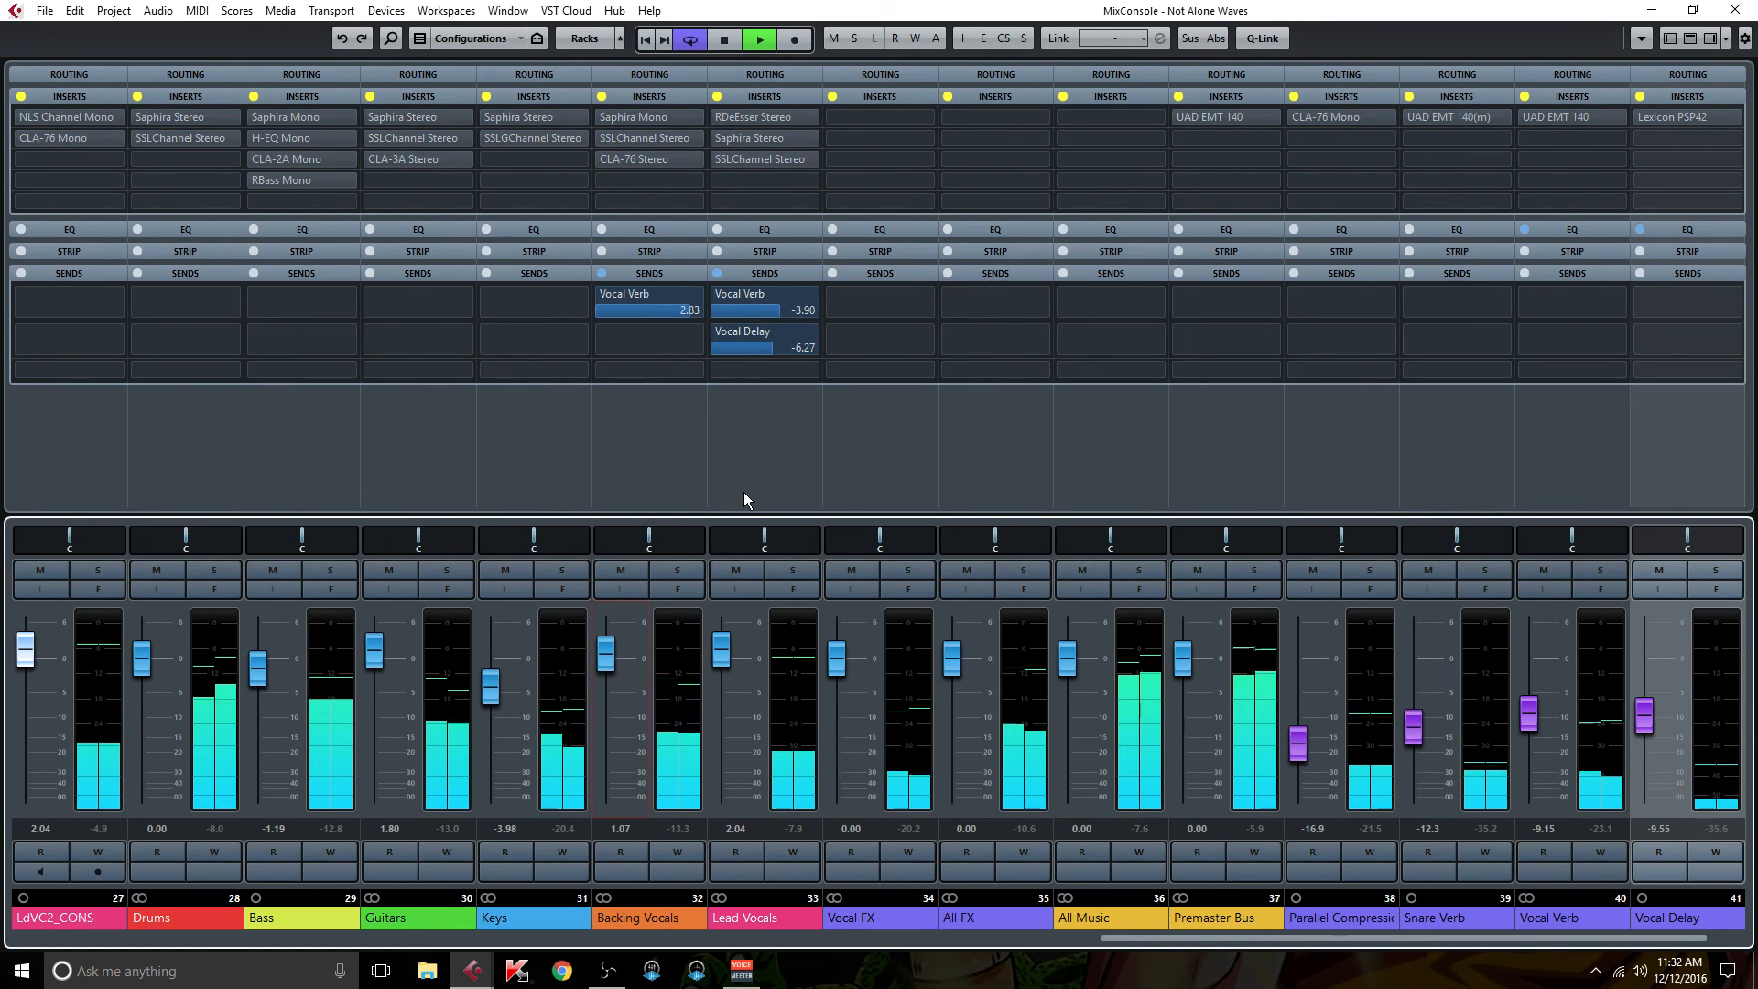
key("b")
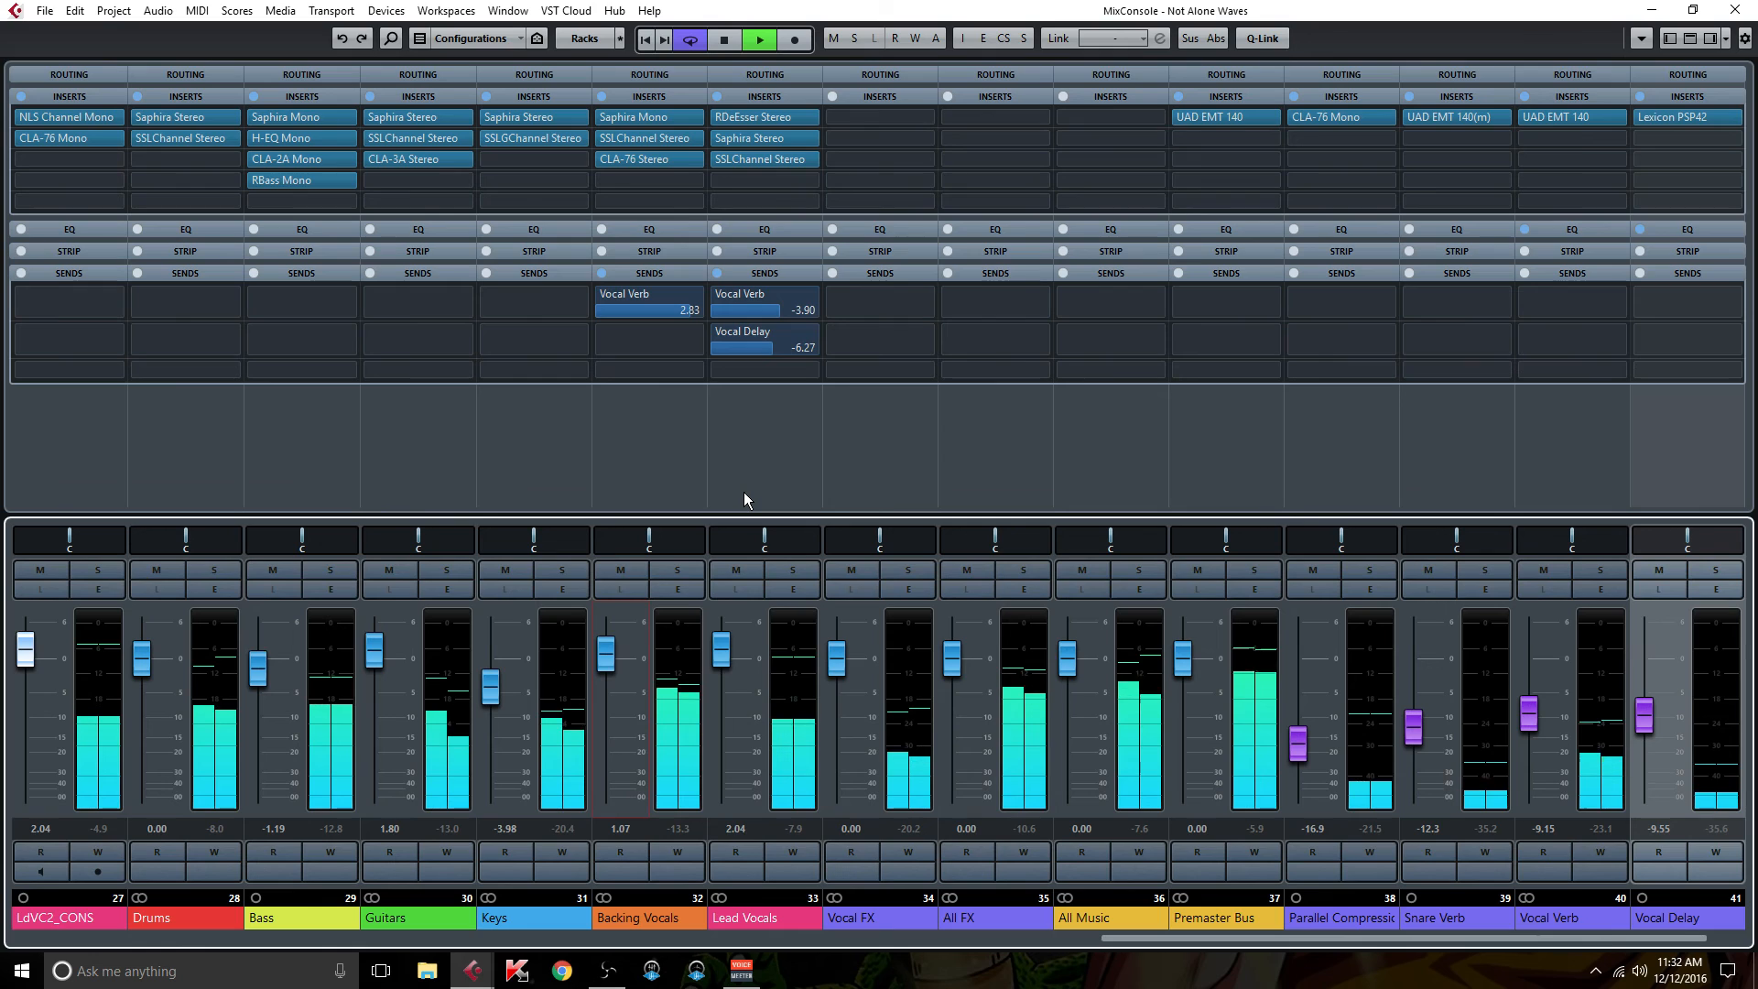
- Solo the Lead Vocals group again and check its sound with all inserts bypassed and re-enabled
left_click(791, 568)
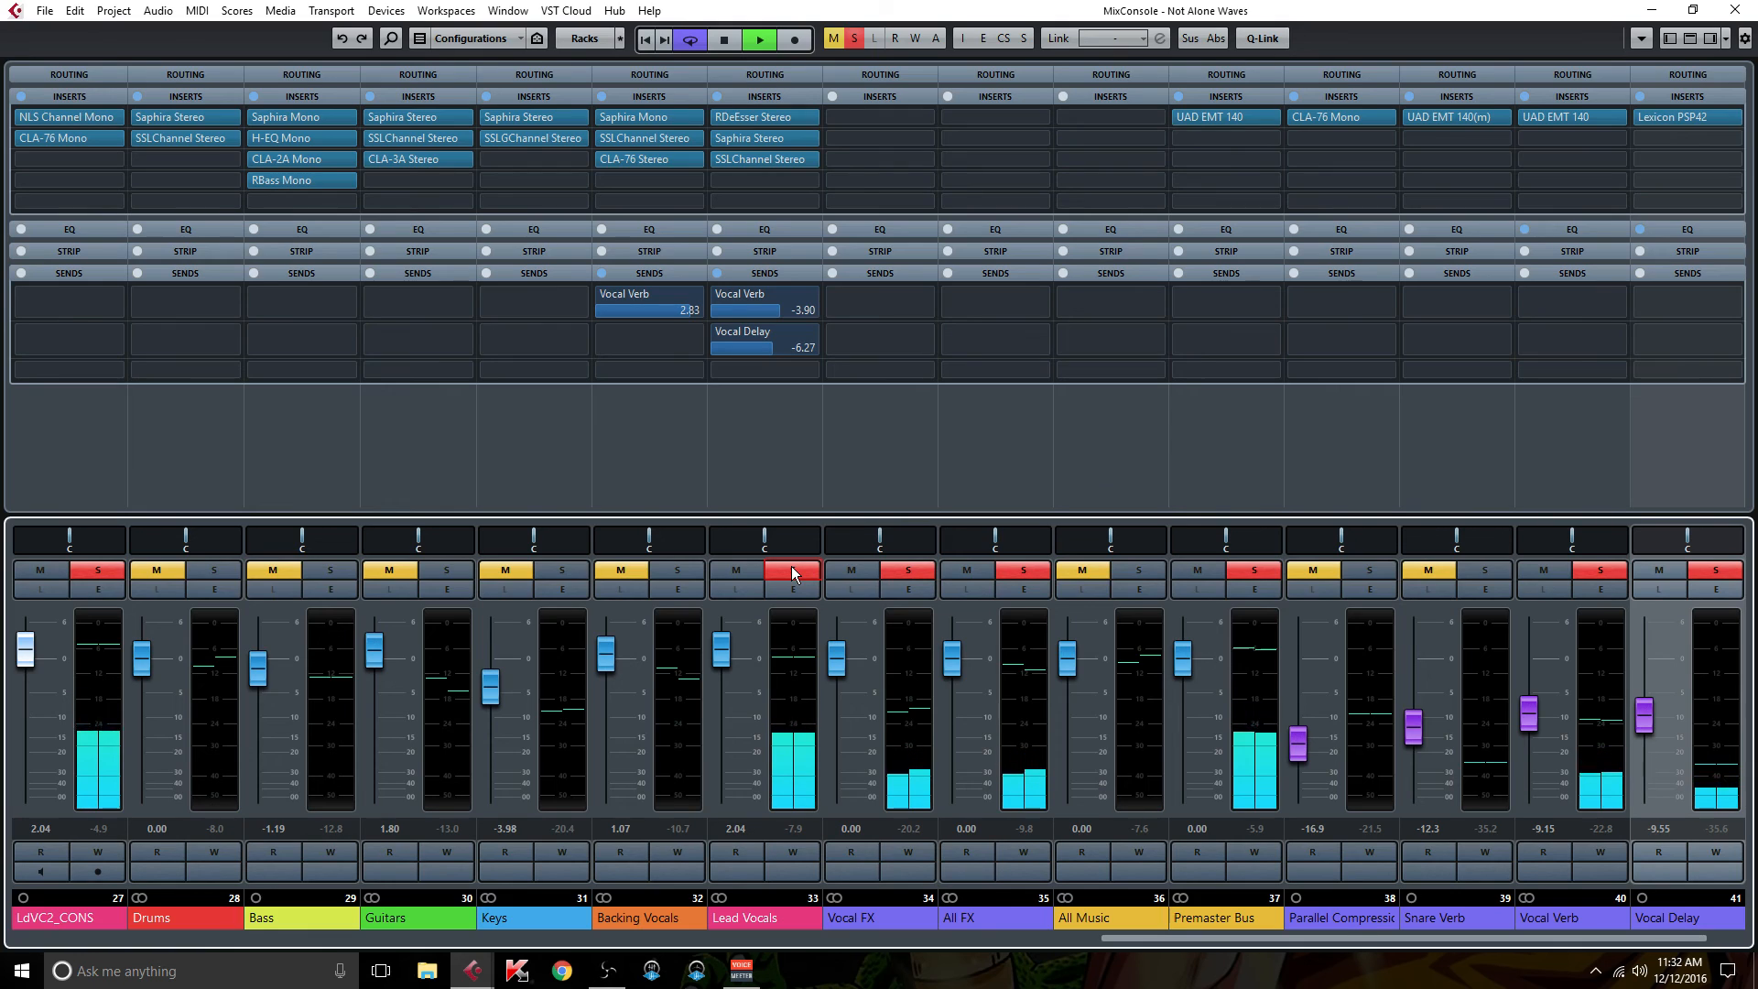
key("b")
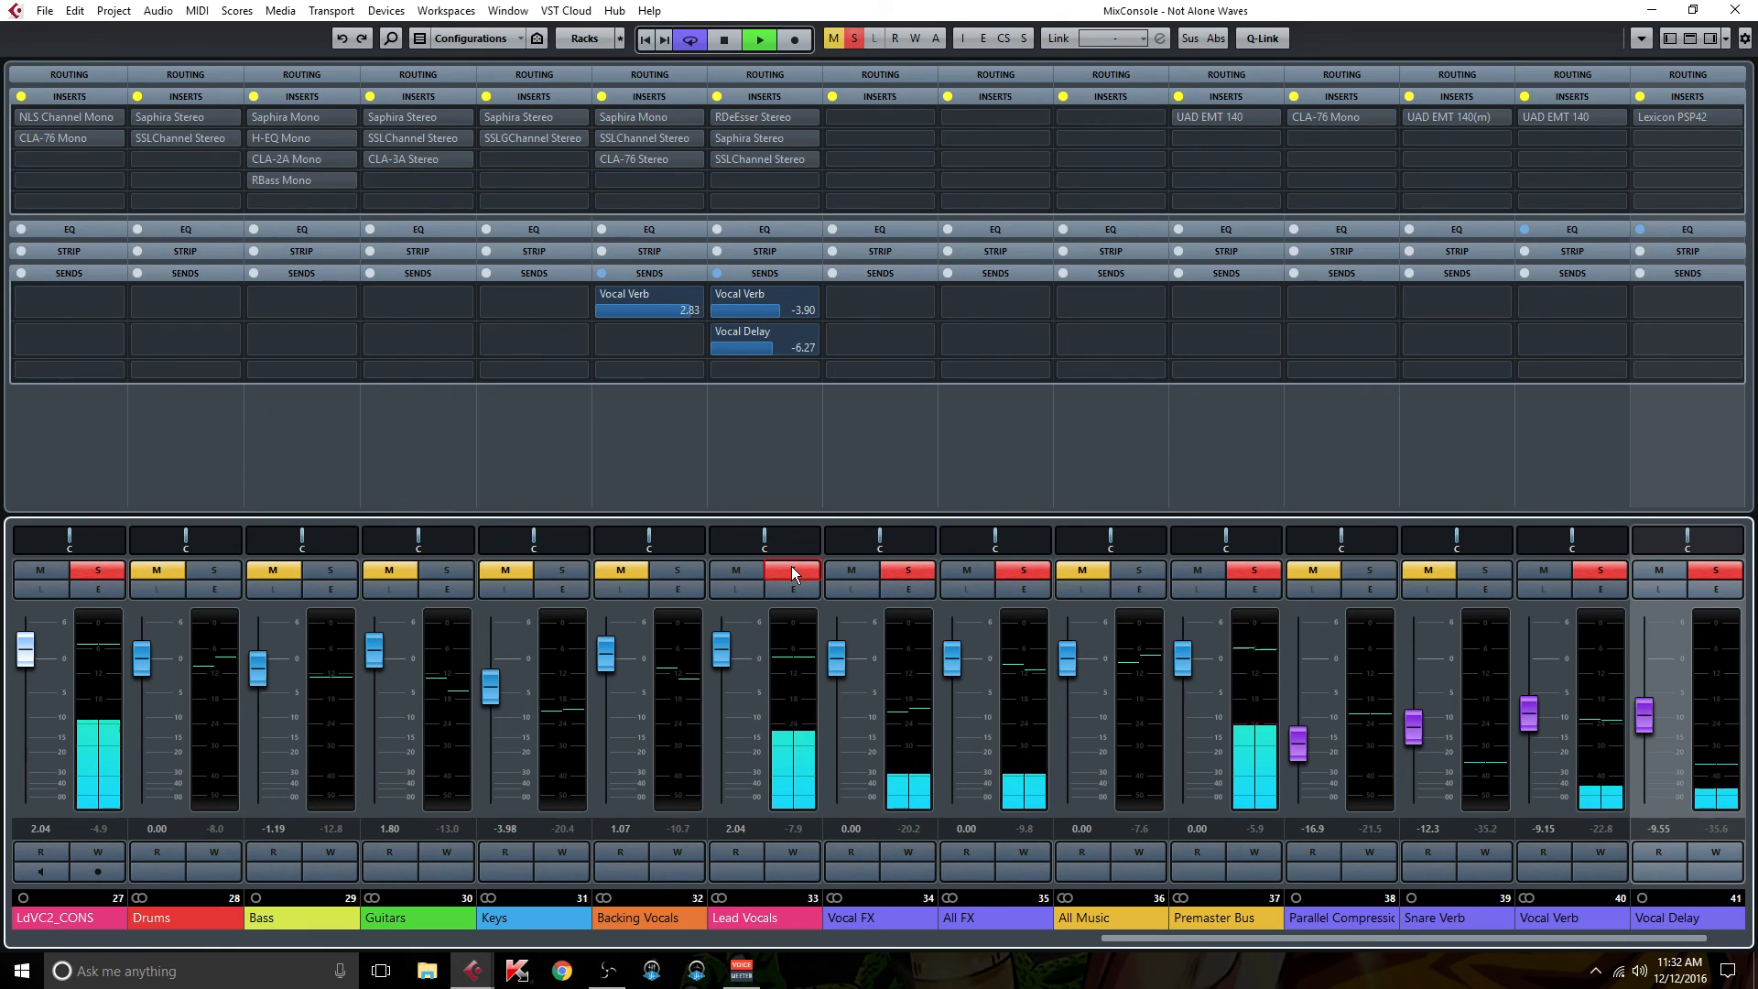
key("b")
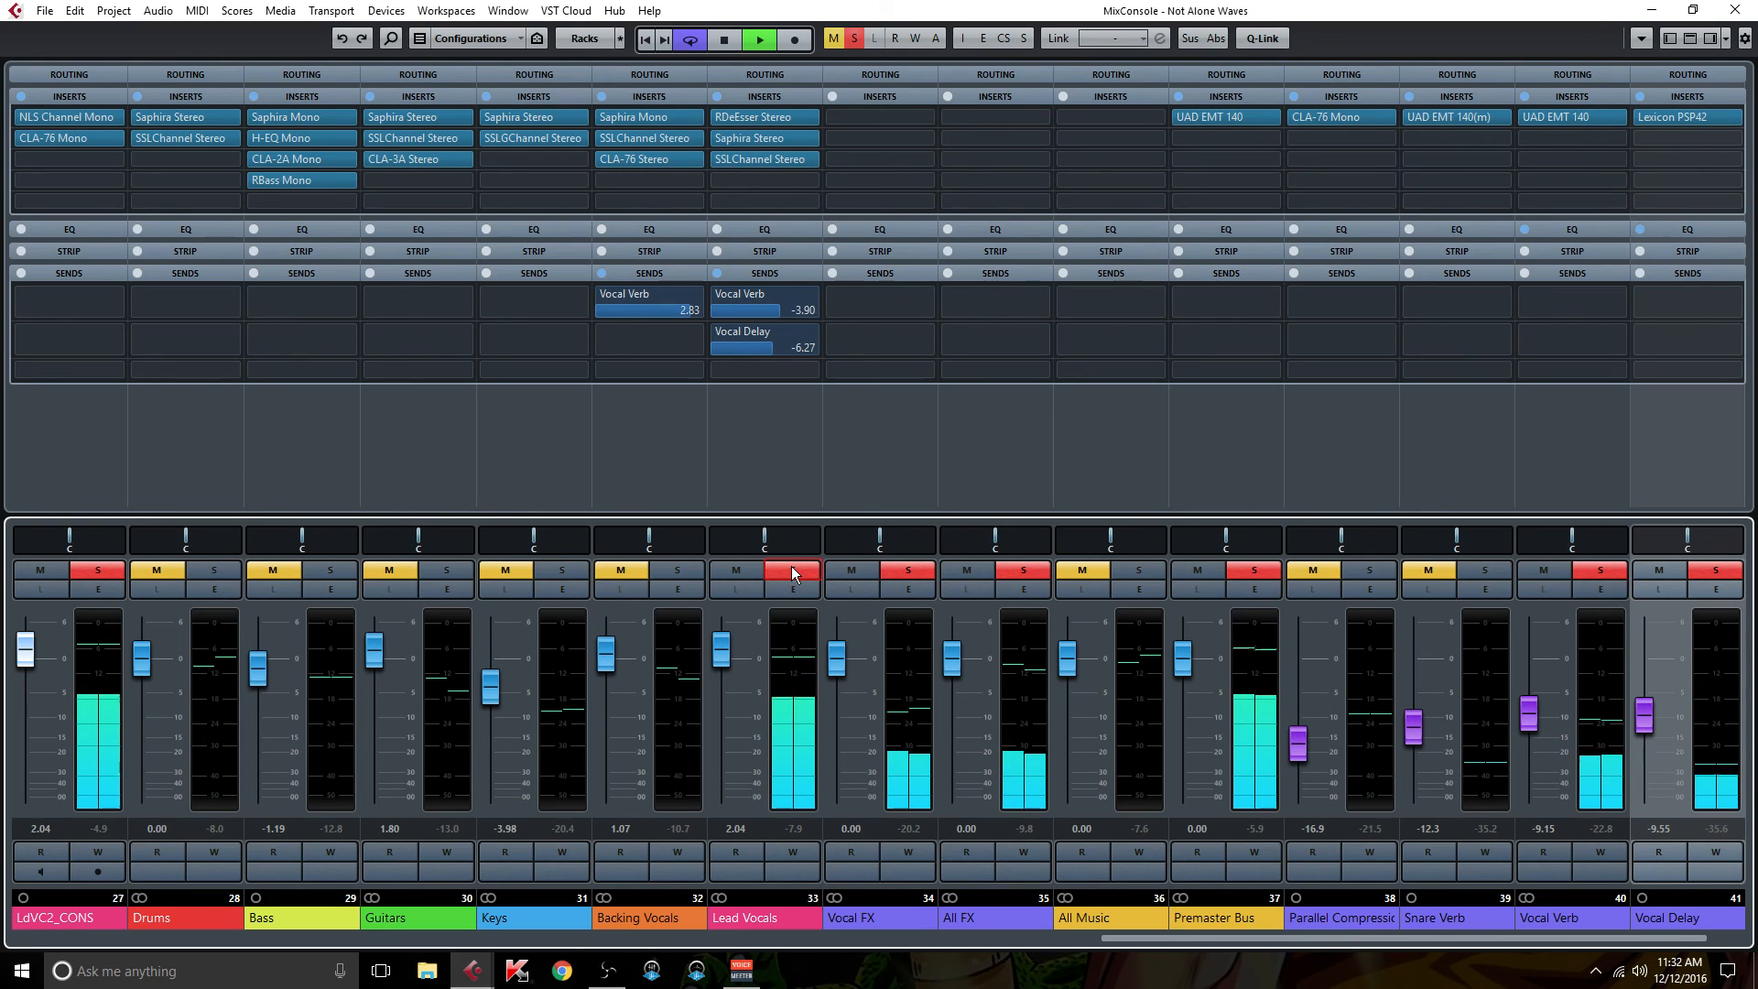
- Unsolo the Lead Vocals group, compare the full mix with all inserts bypassed and active, and stop playback
left_click(791, 571)
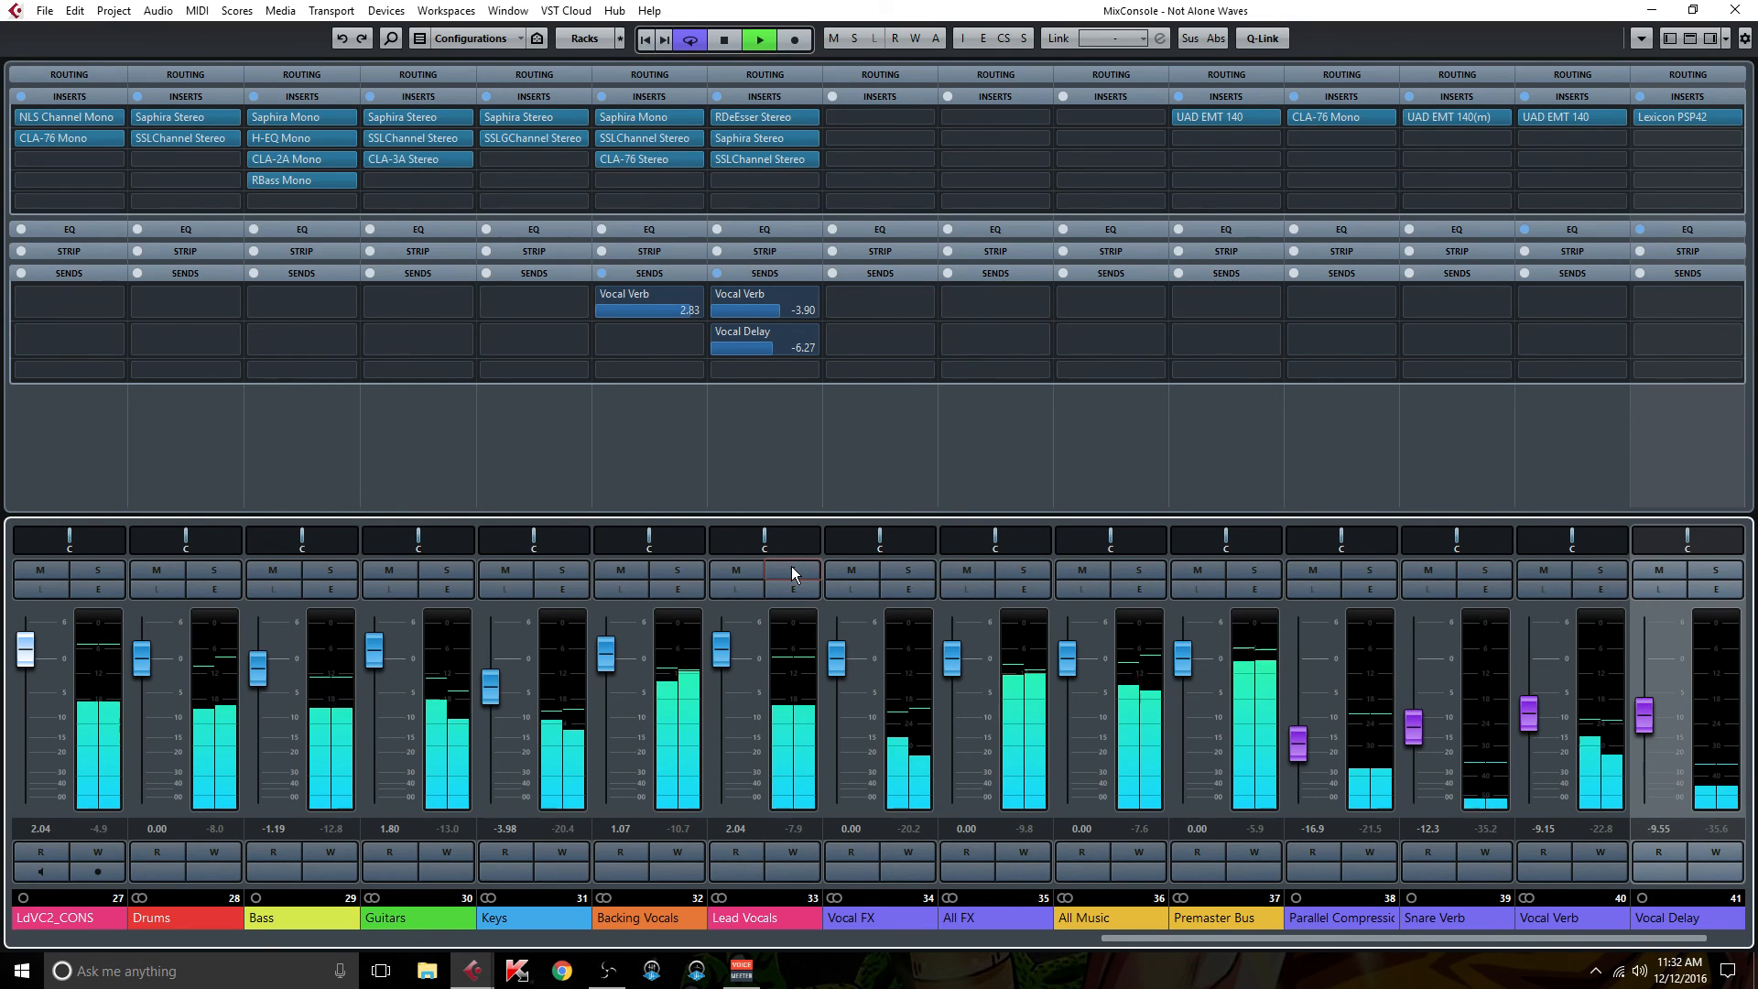
key("alt+b")
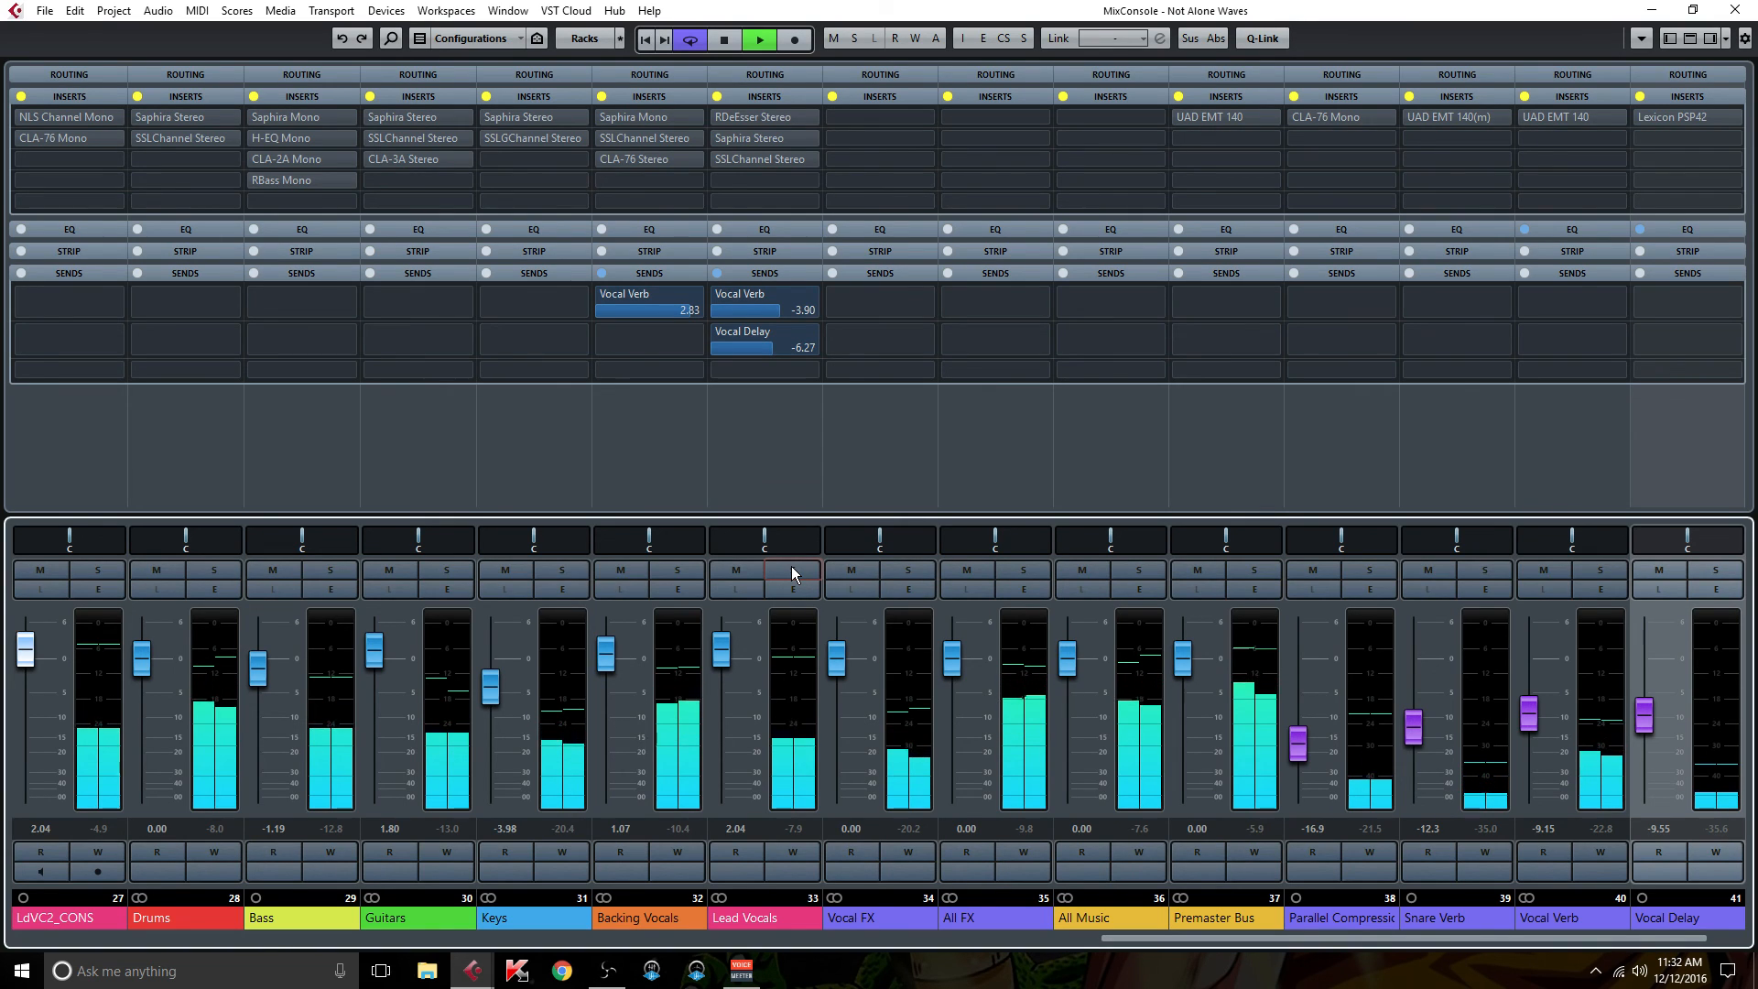
key("alt+b")
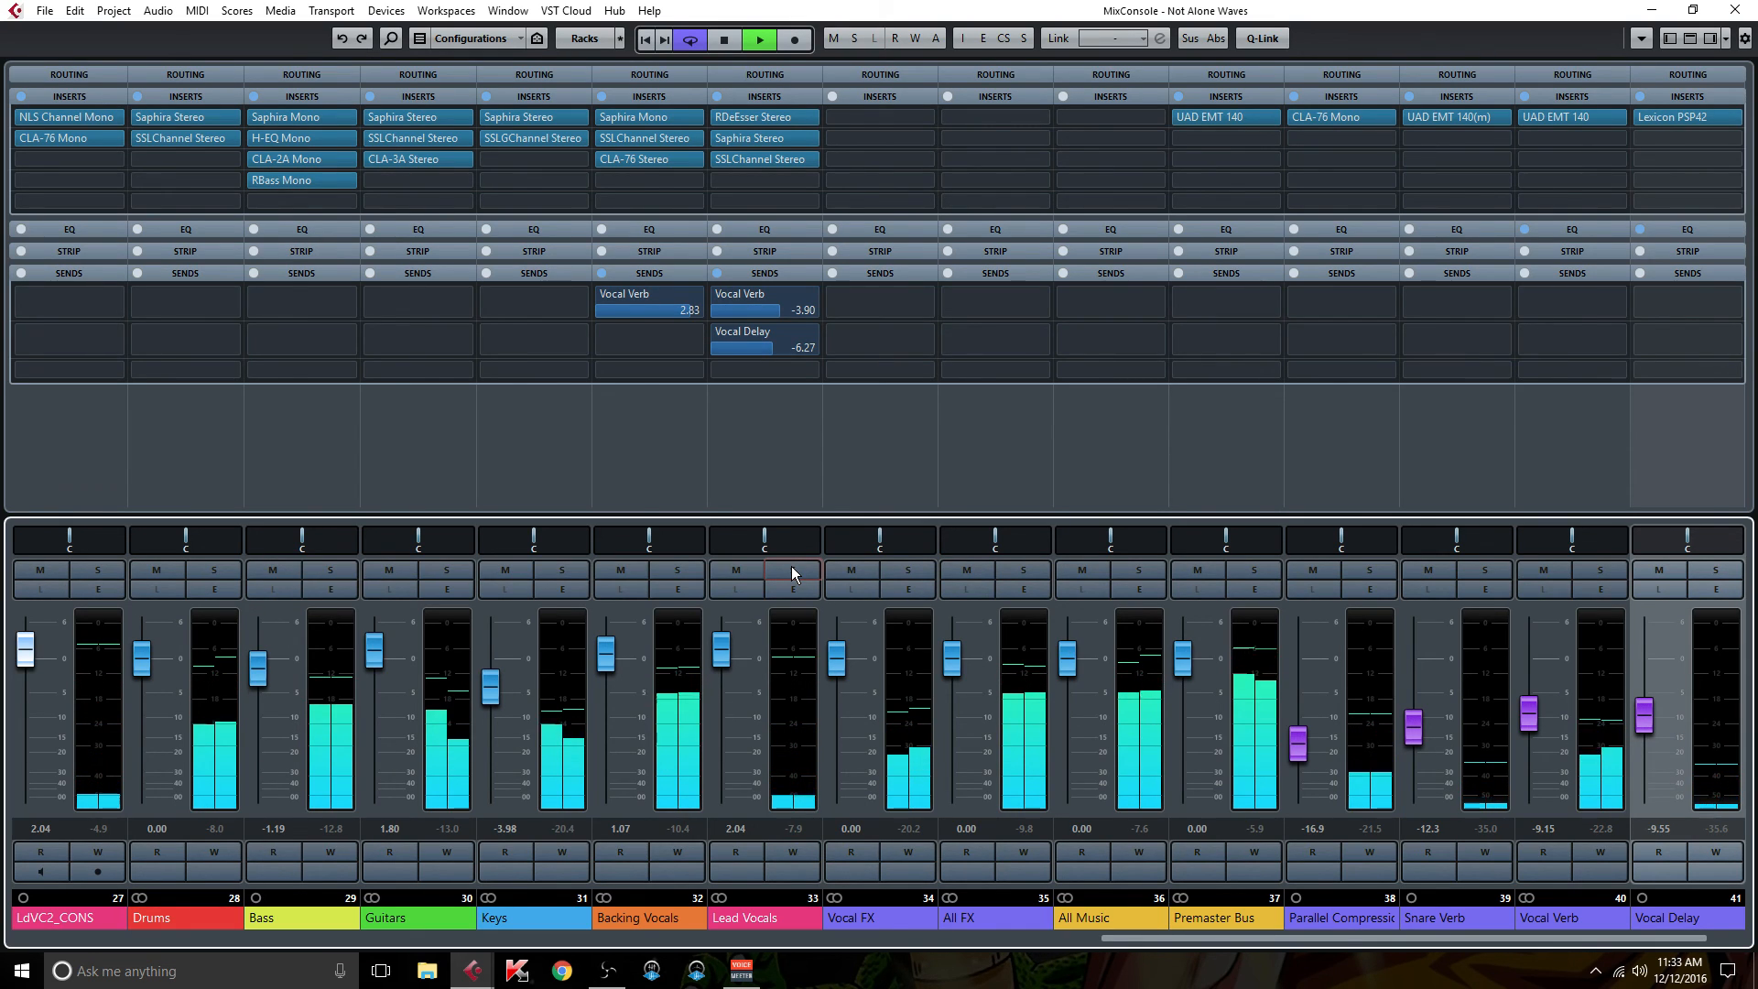
key("space")
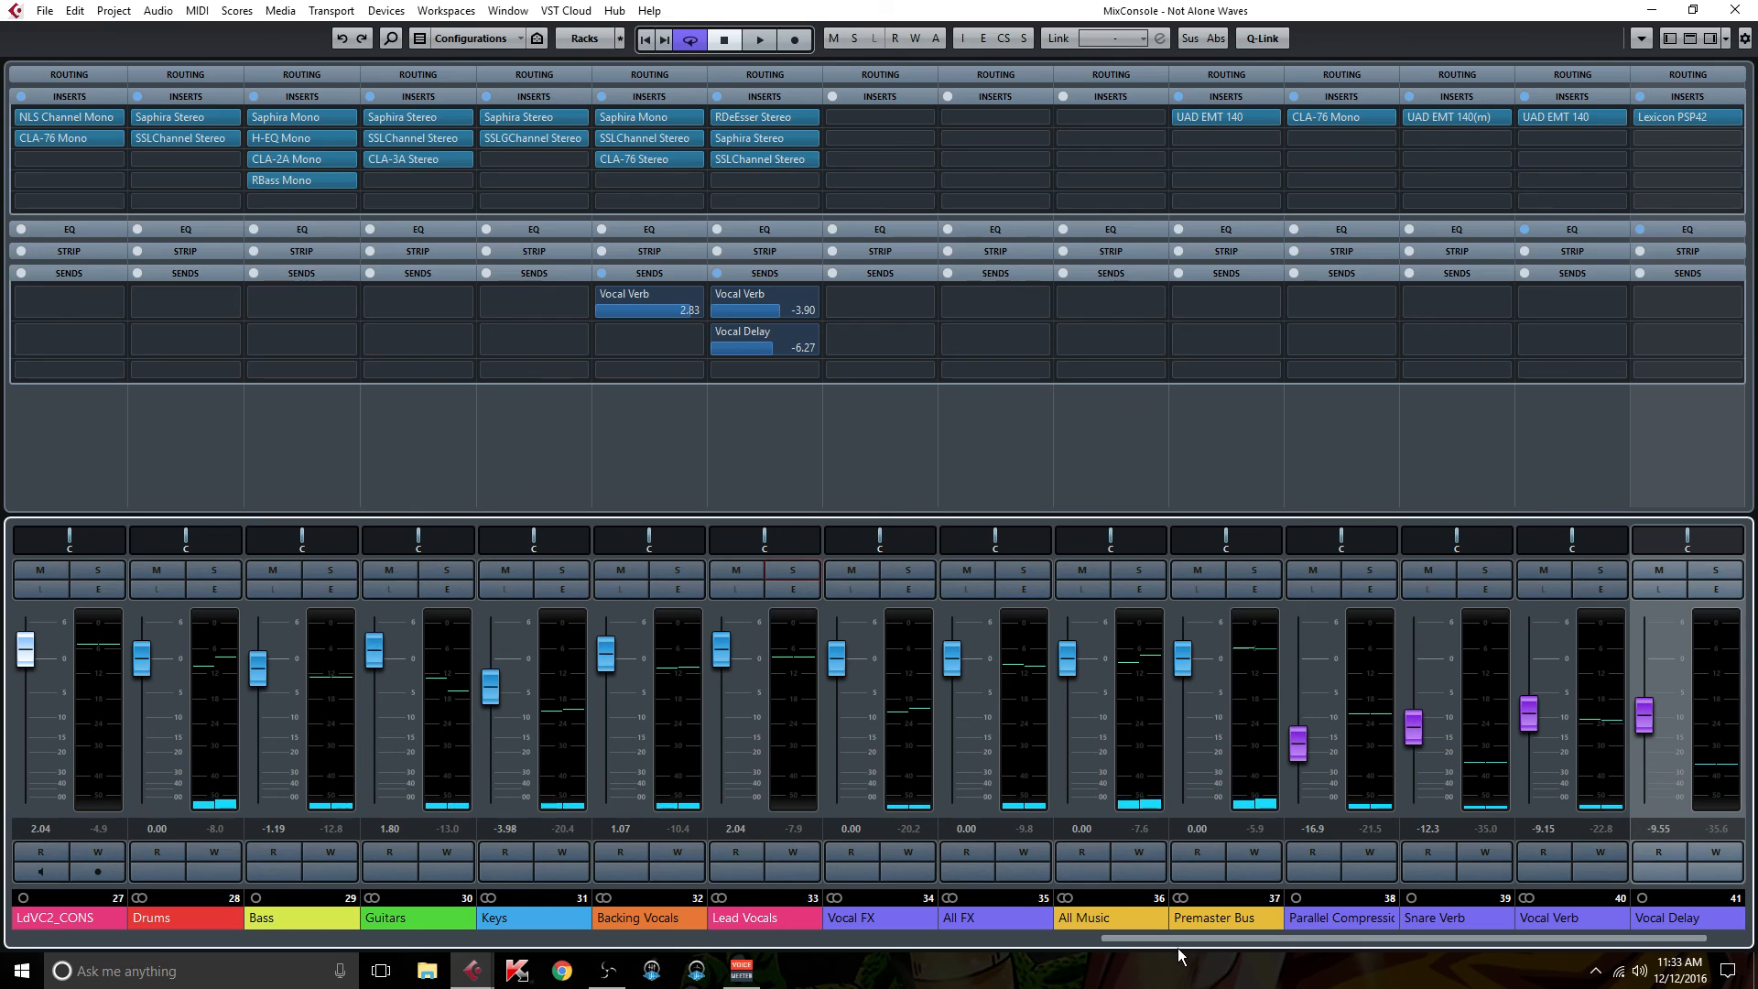
- Inspect the NLS Channel settings on LdV3DH_CONS and LdVC2_CONS, including the Drive on LdVC2_CONS
left_click_drag(1152, 936, 967, 937)
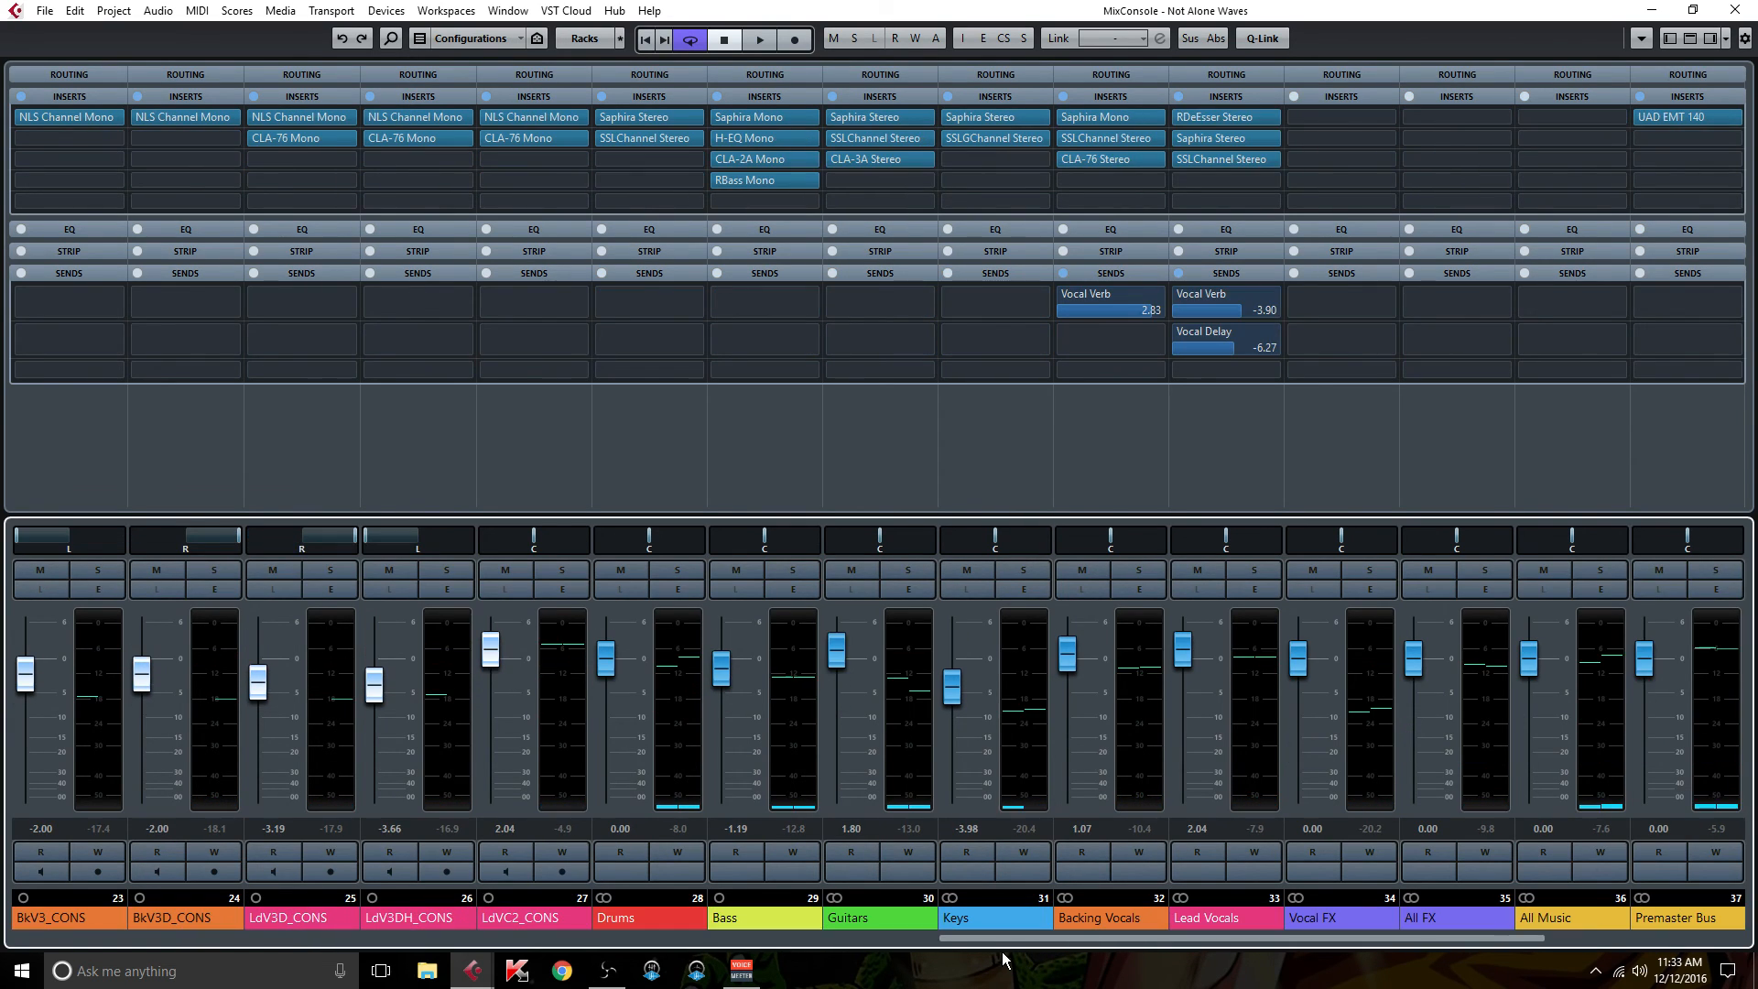
left_click(430, 116)
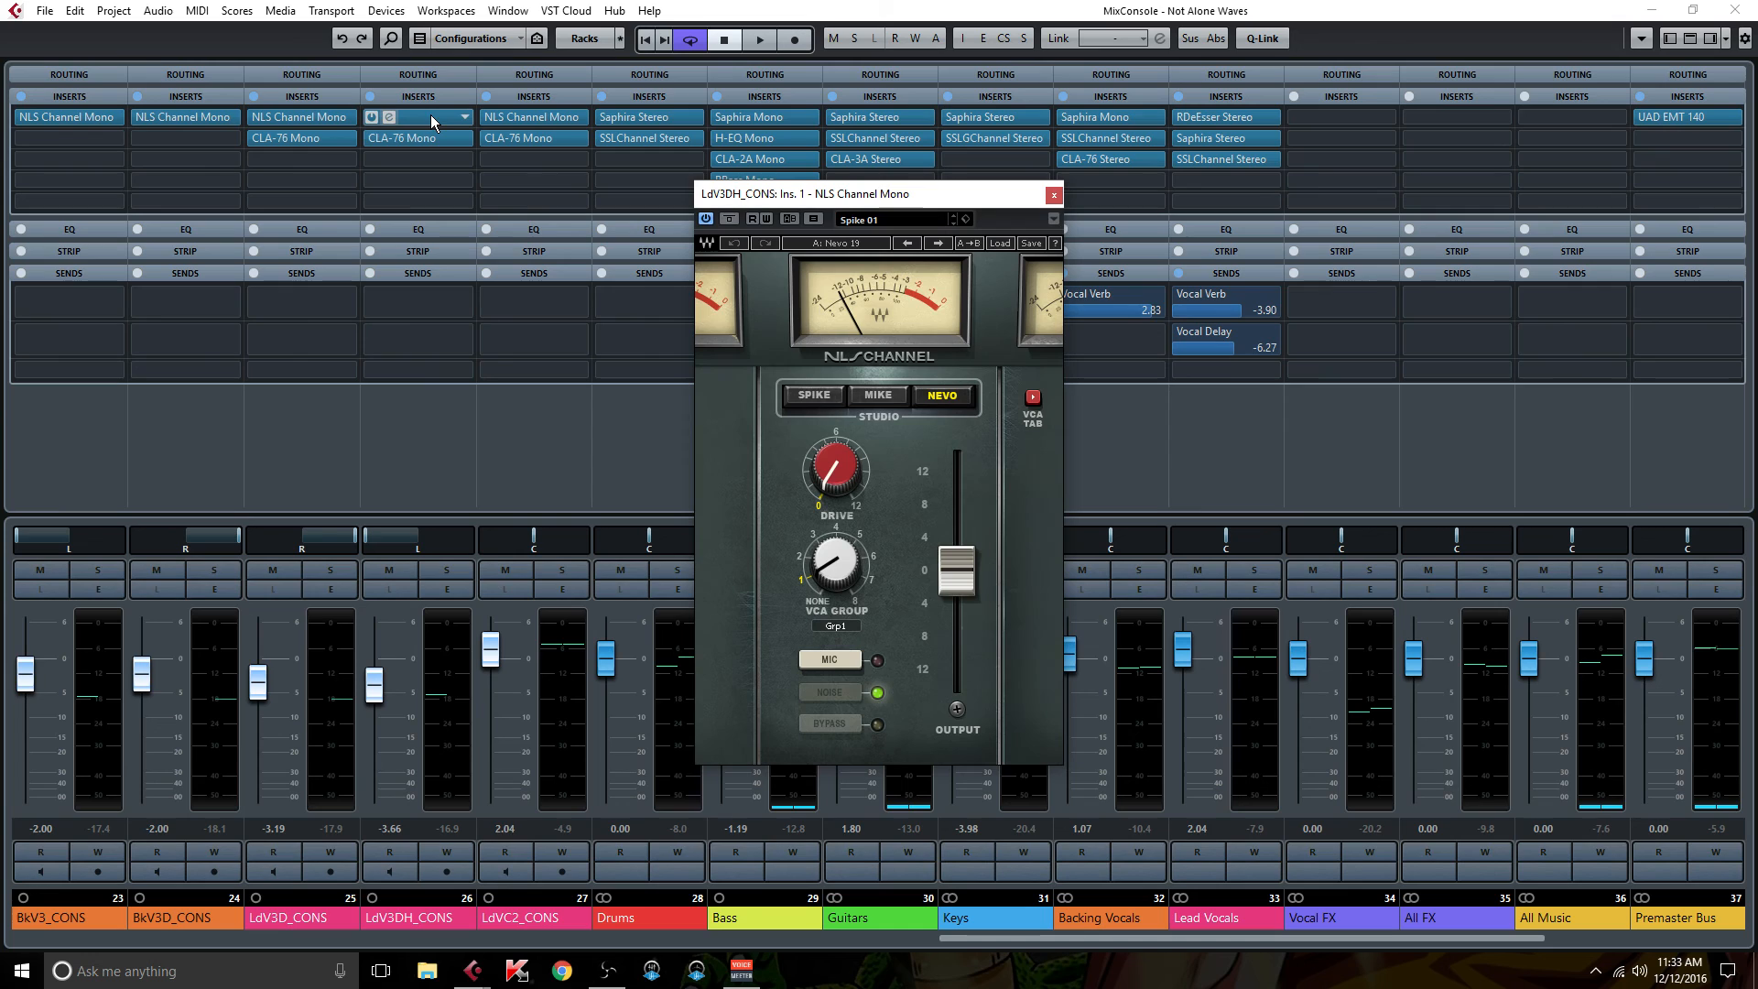
left_click(1054, 195)
left_click(529, 116)
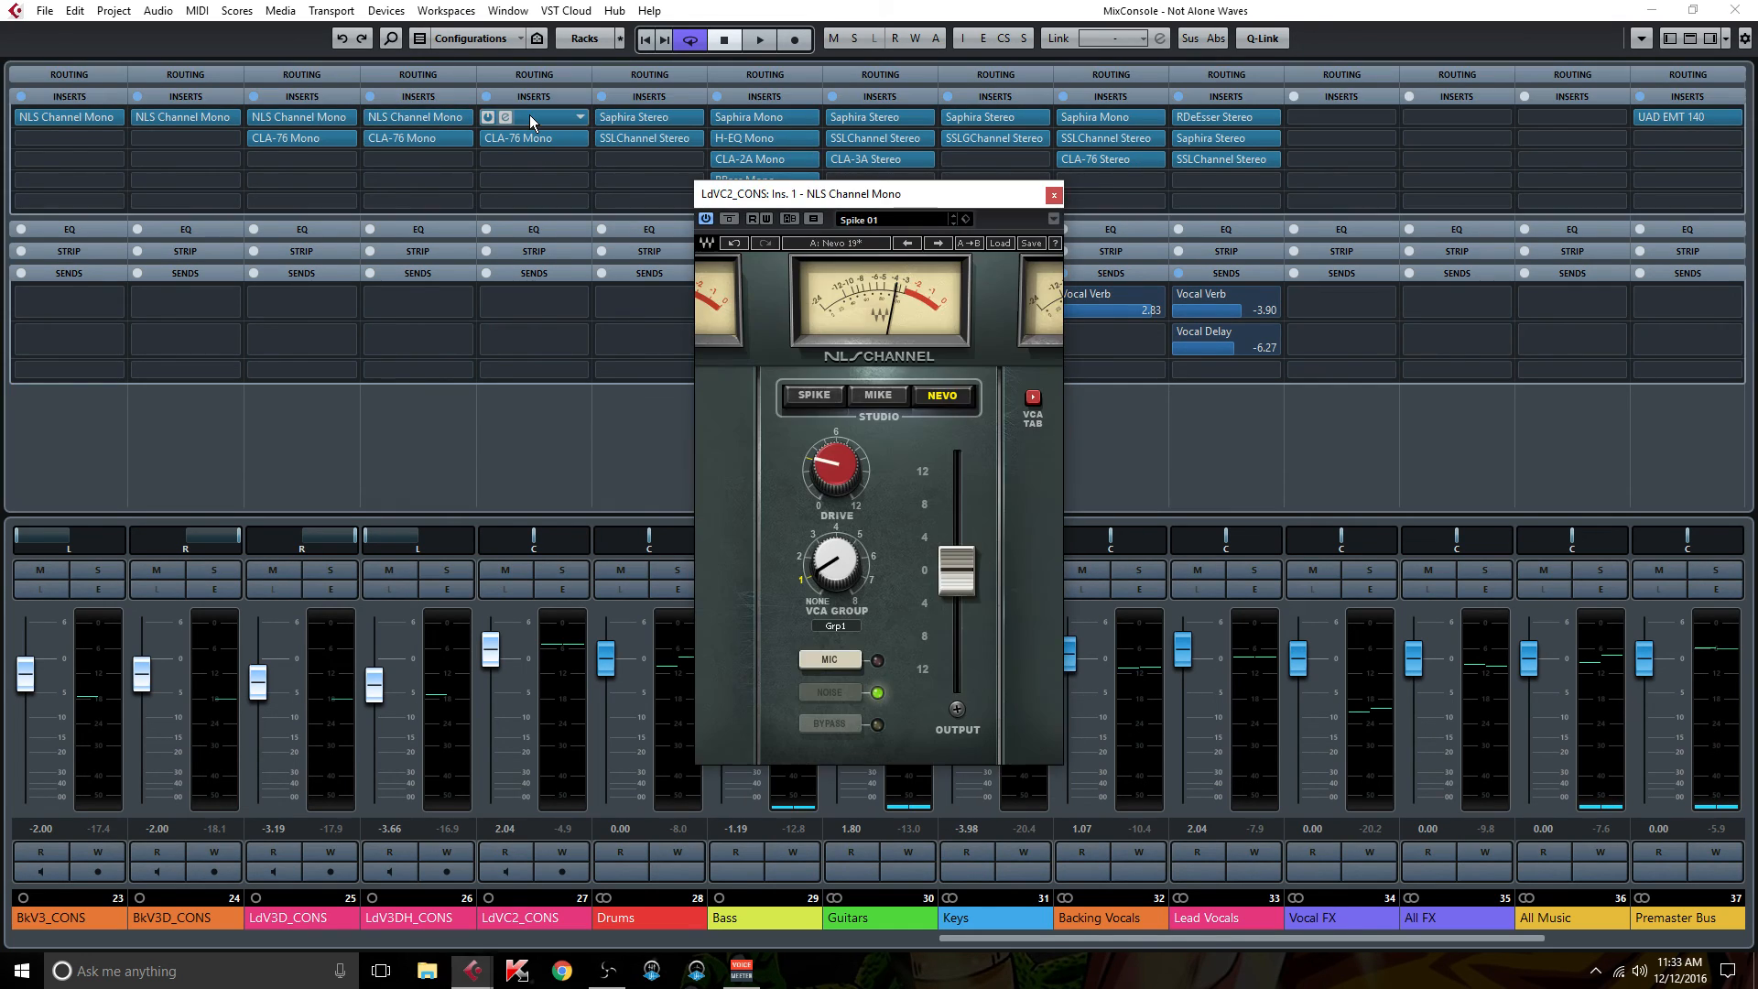
left_click_drag(852, 452, 842, 471)
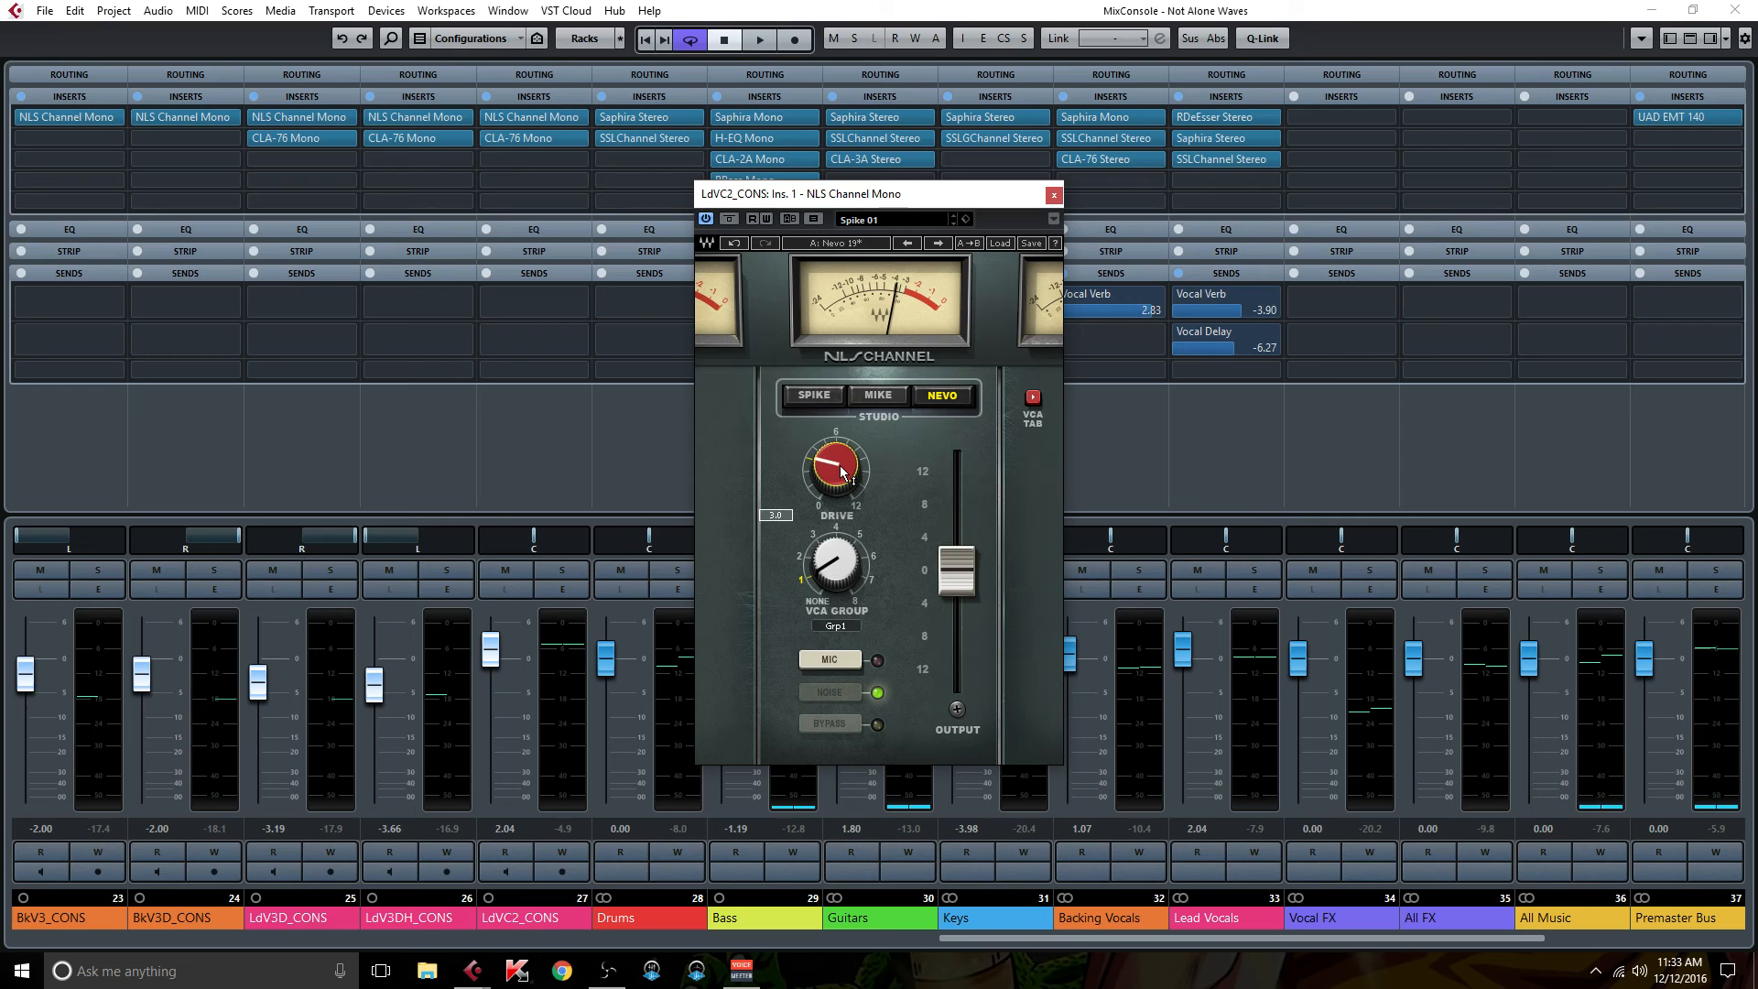
left_click(1053, 196)
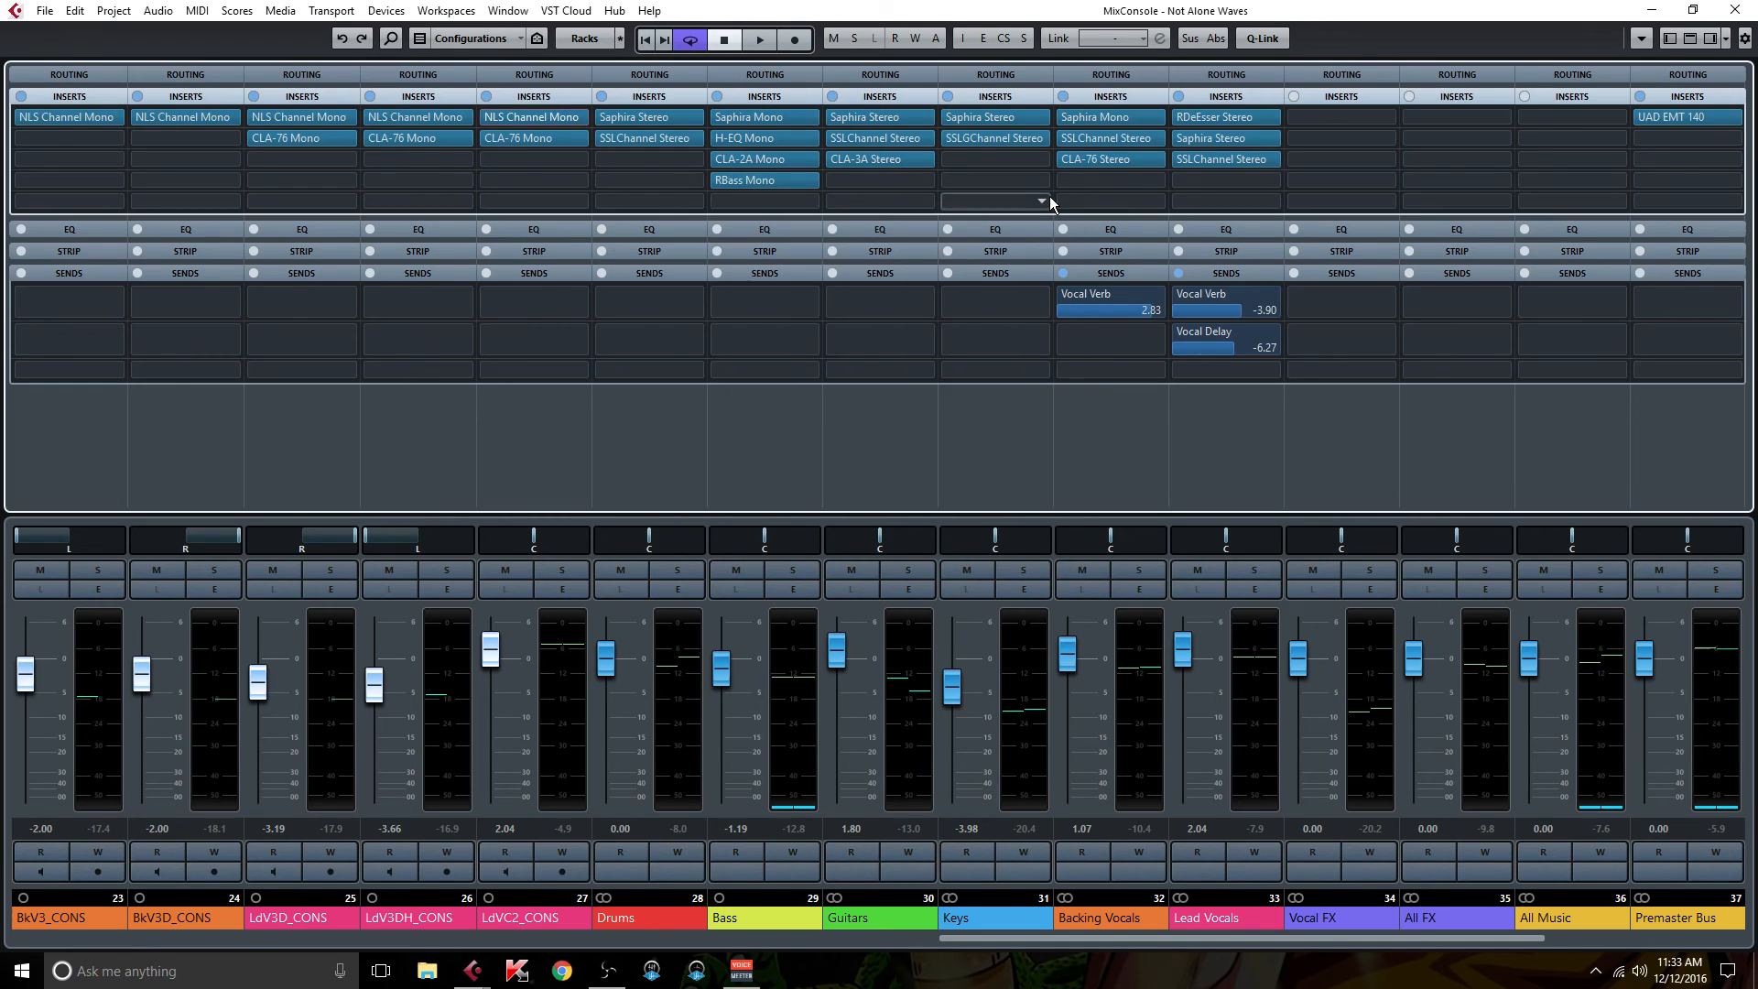
- Review the RDeEsser and Saphira inserts on the Lead Vocals group
double_click(1224, 117)
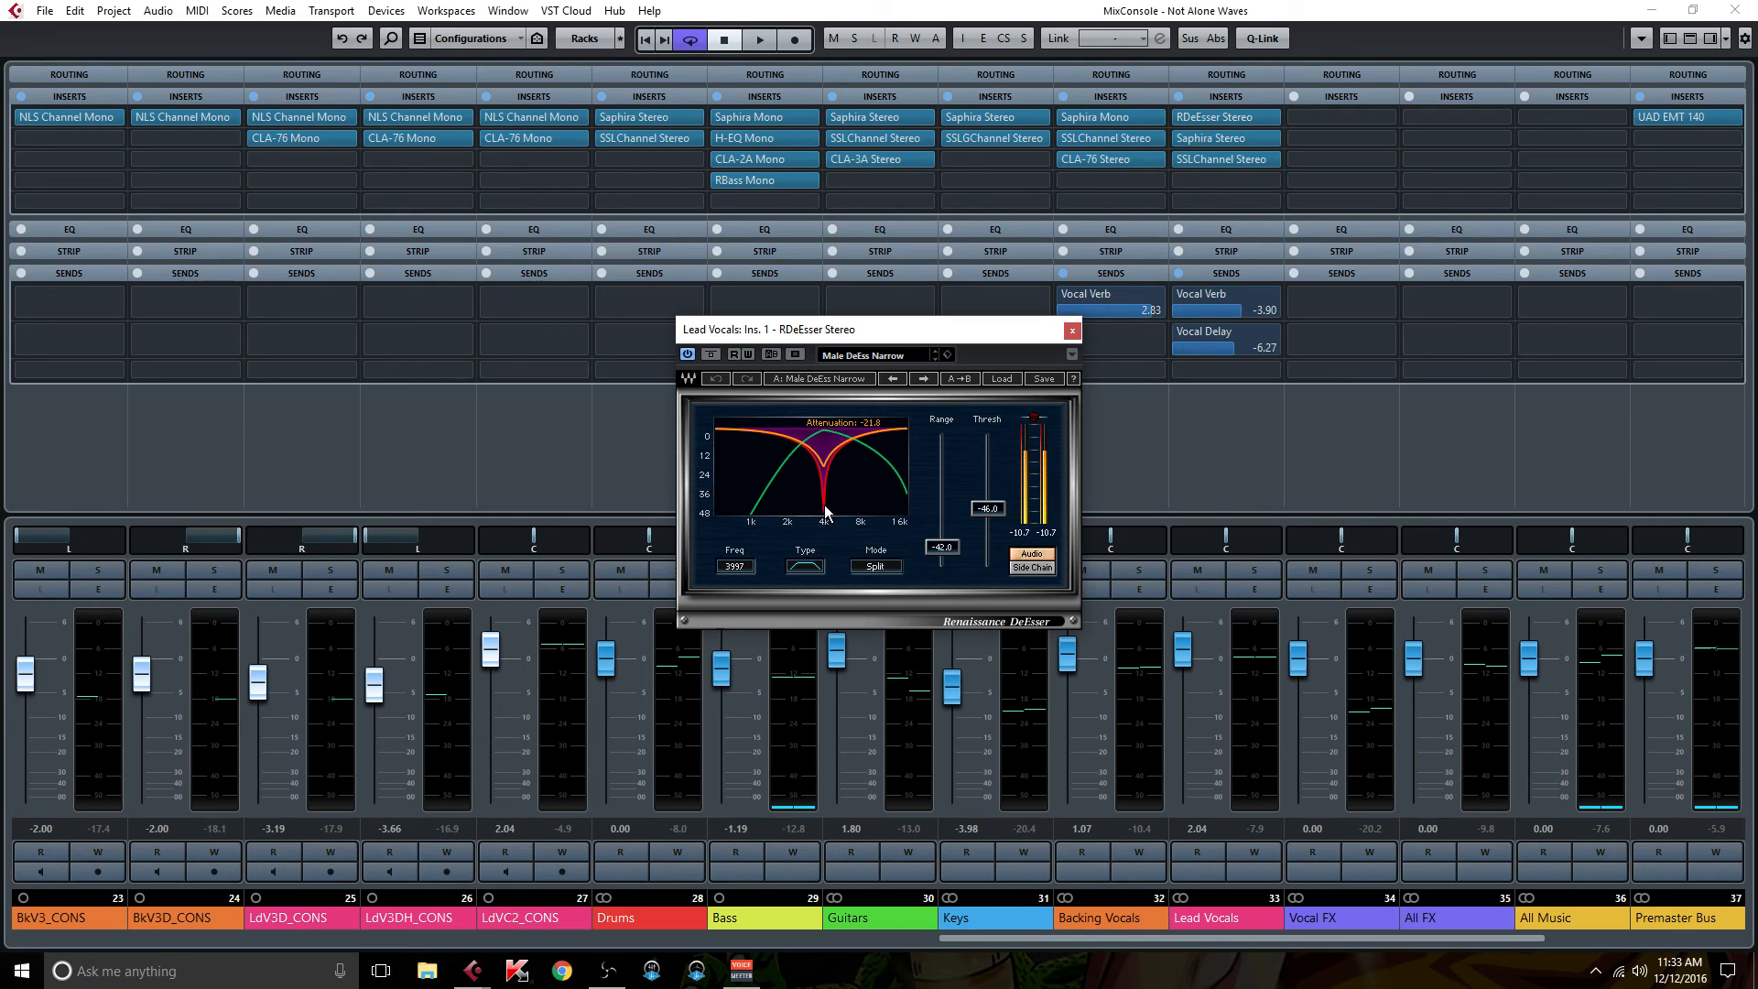
left_click(1072, 332)
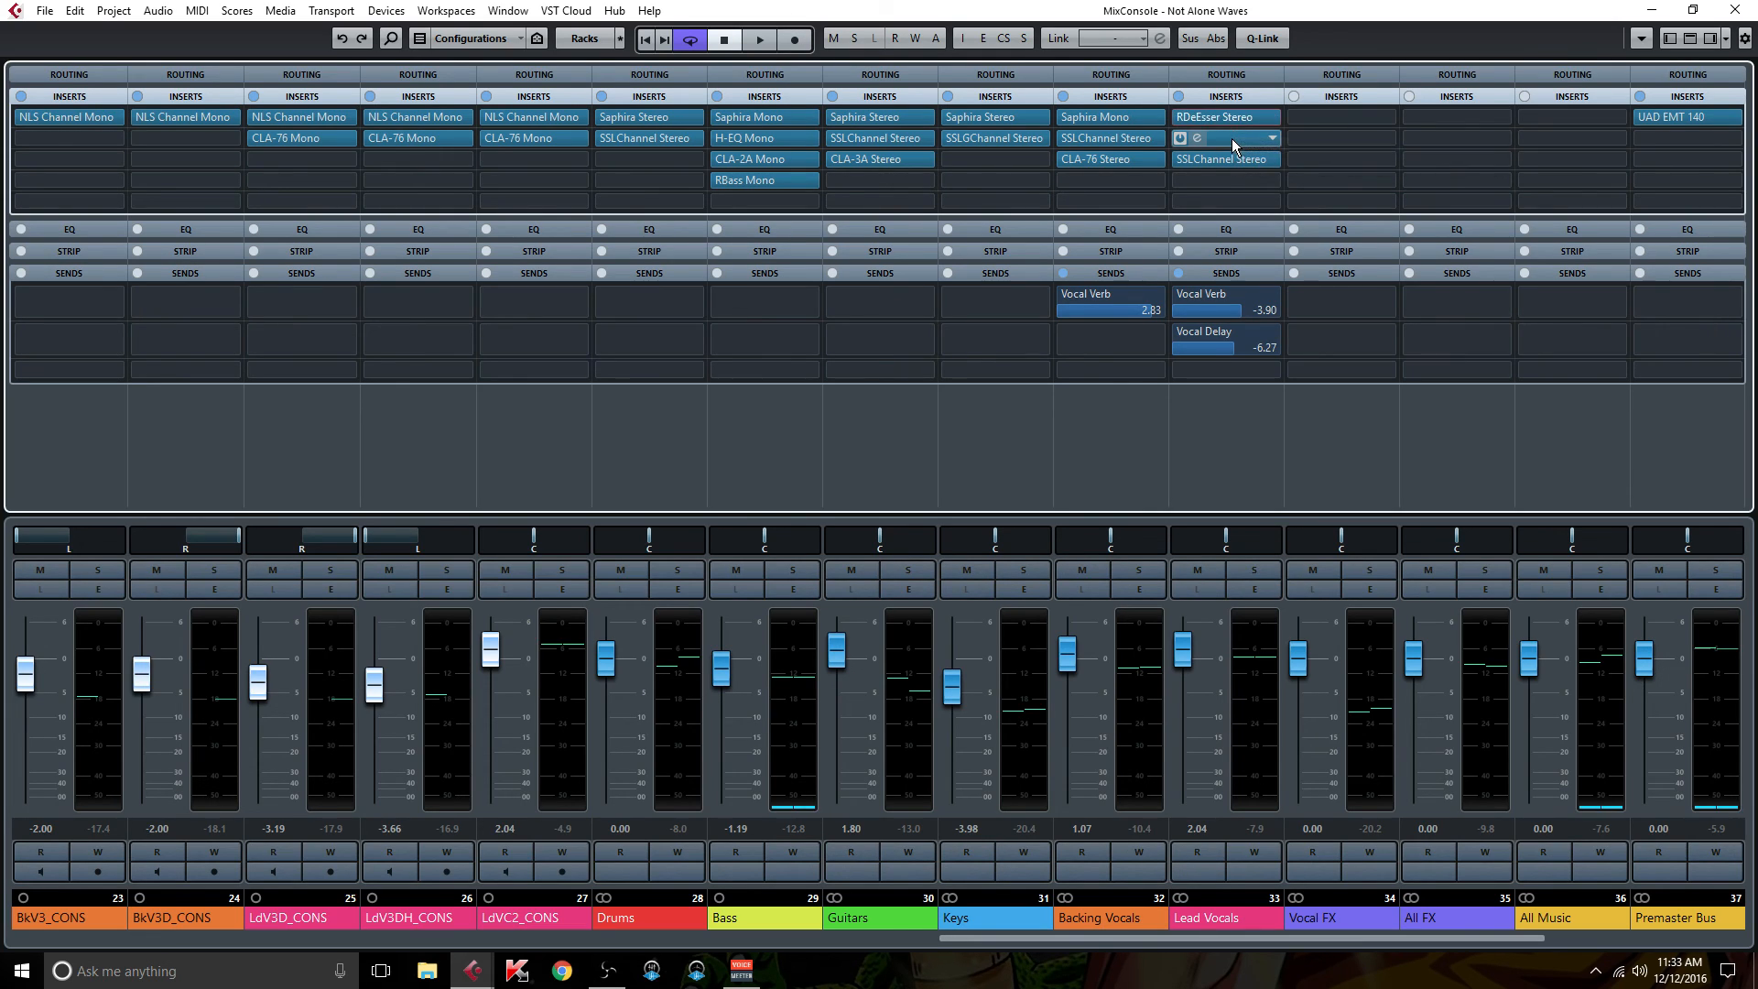
double_click(1230, 139)
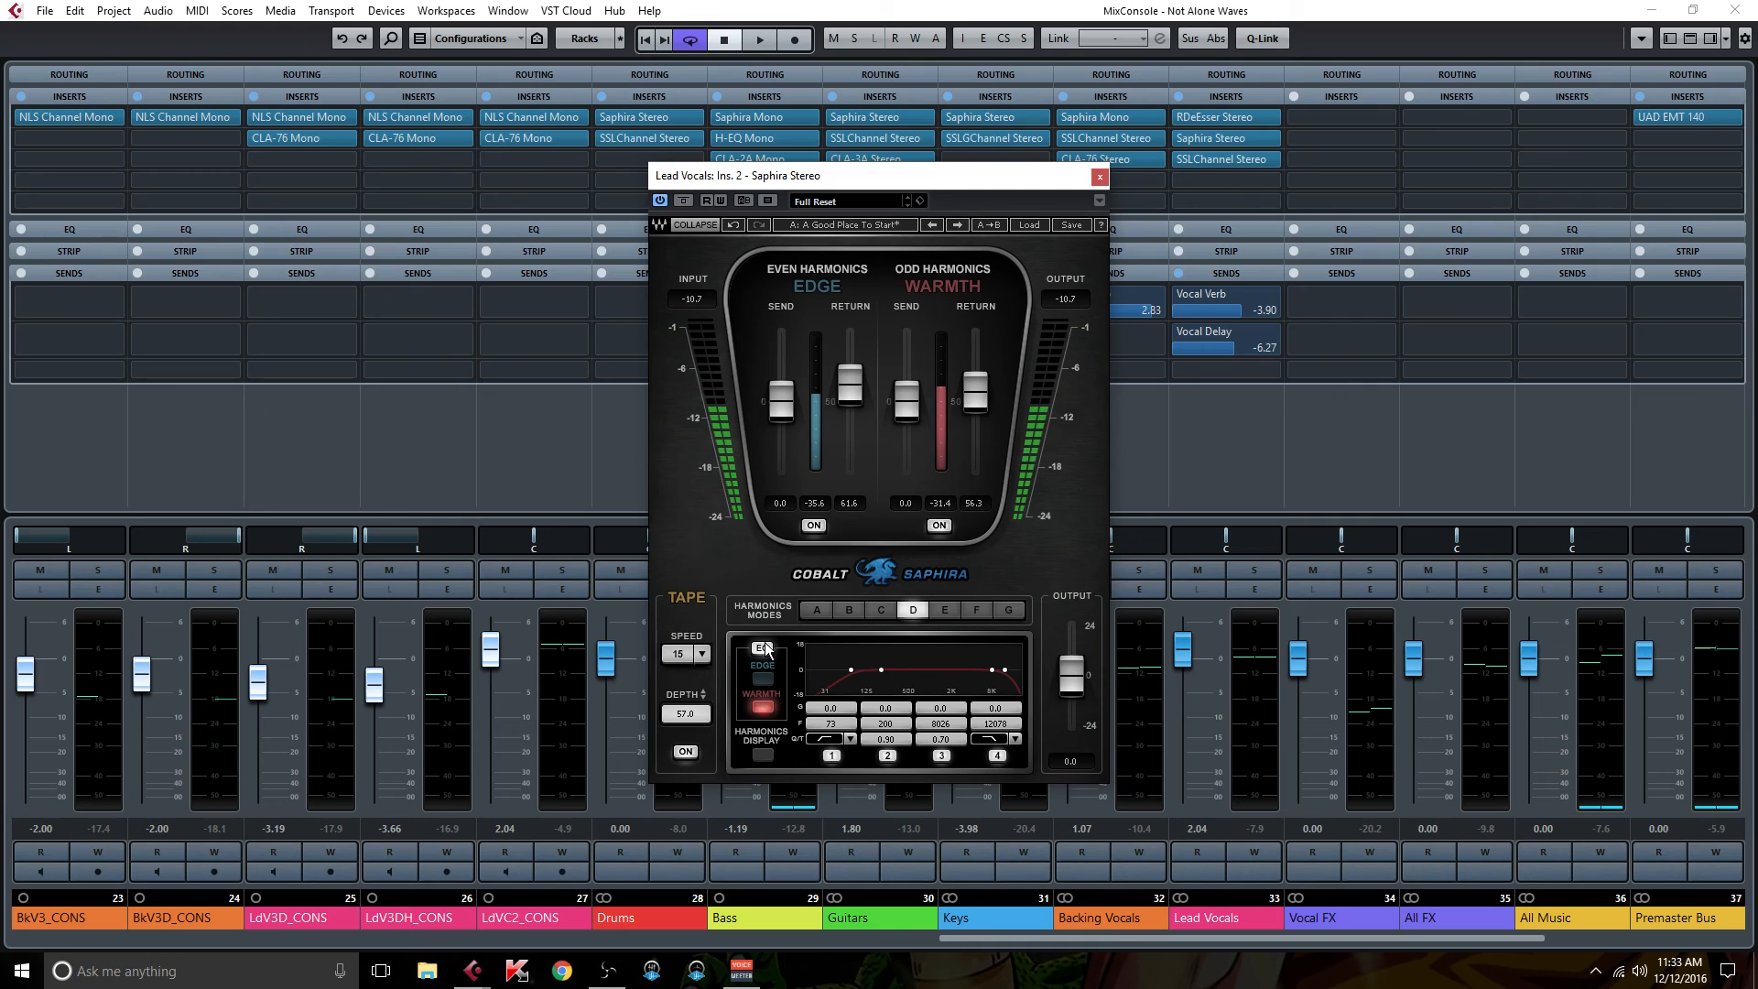
left_click(1101, 178)
- Examine the filter, EQ and compressor settings of the SSLChannel insert on the Lead Vocals group
left_click(1231, 157)
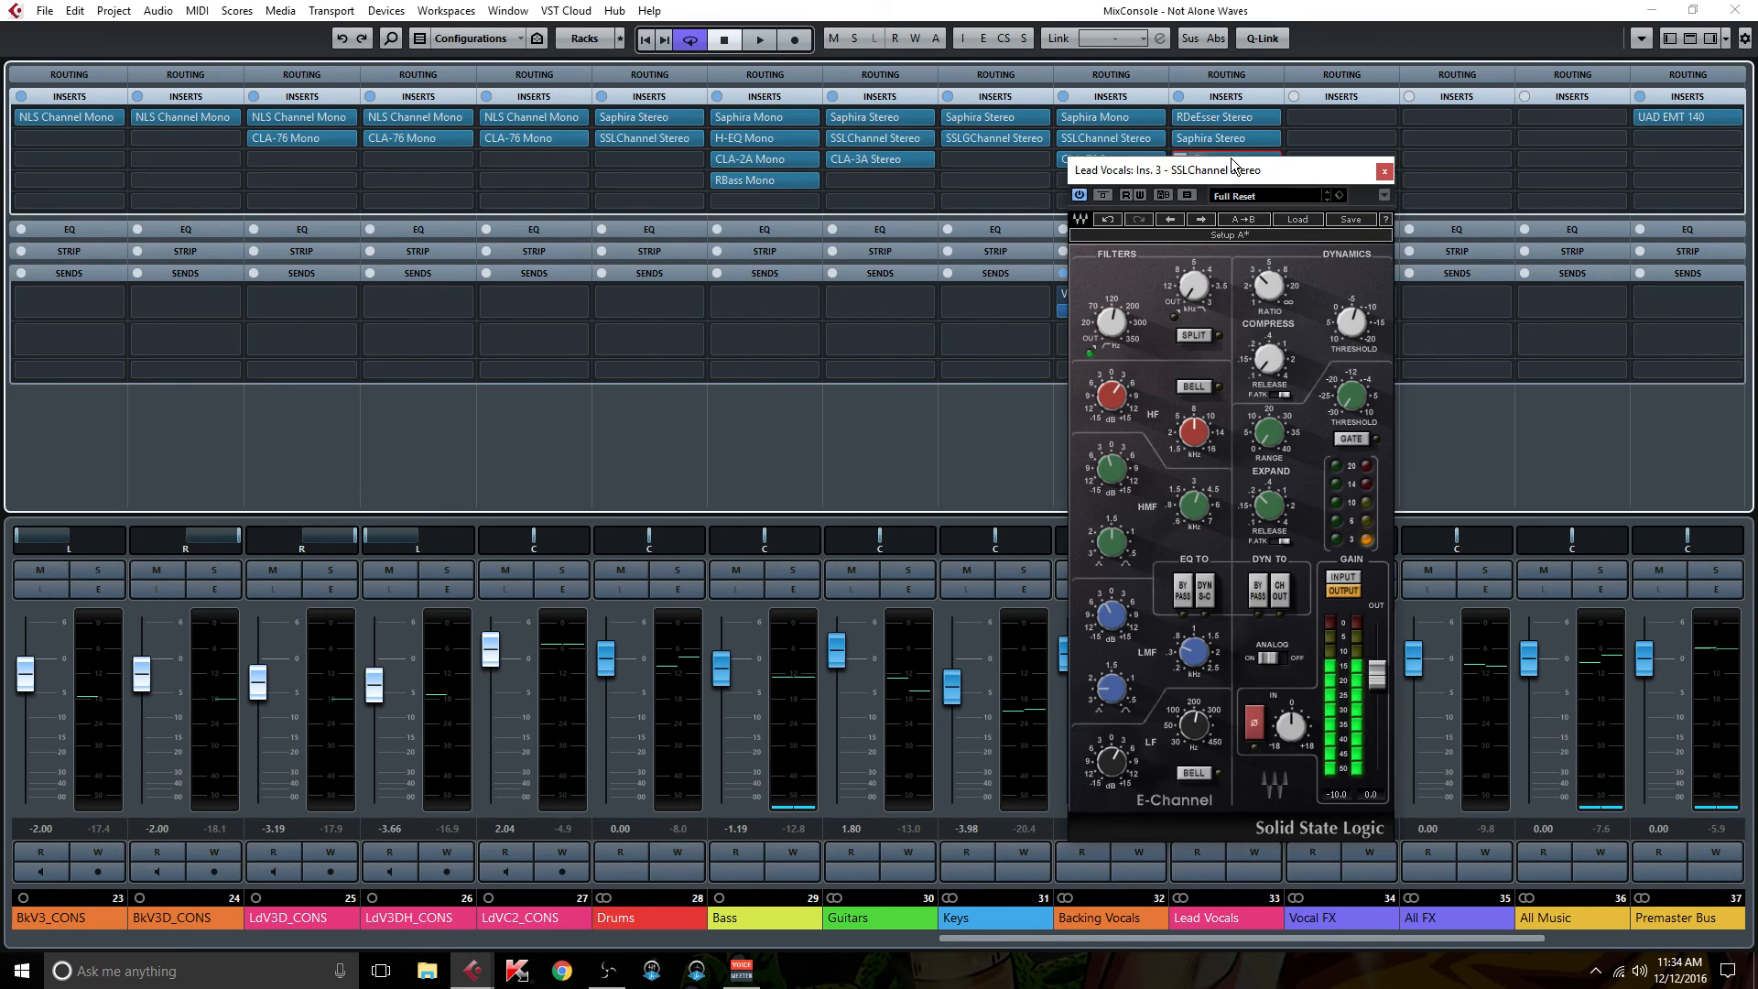
left_click_drag(1195, 174, 949, 106)
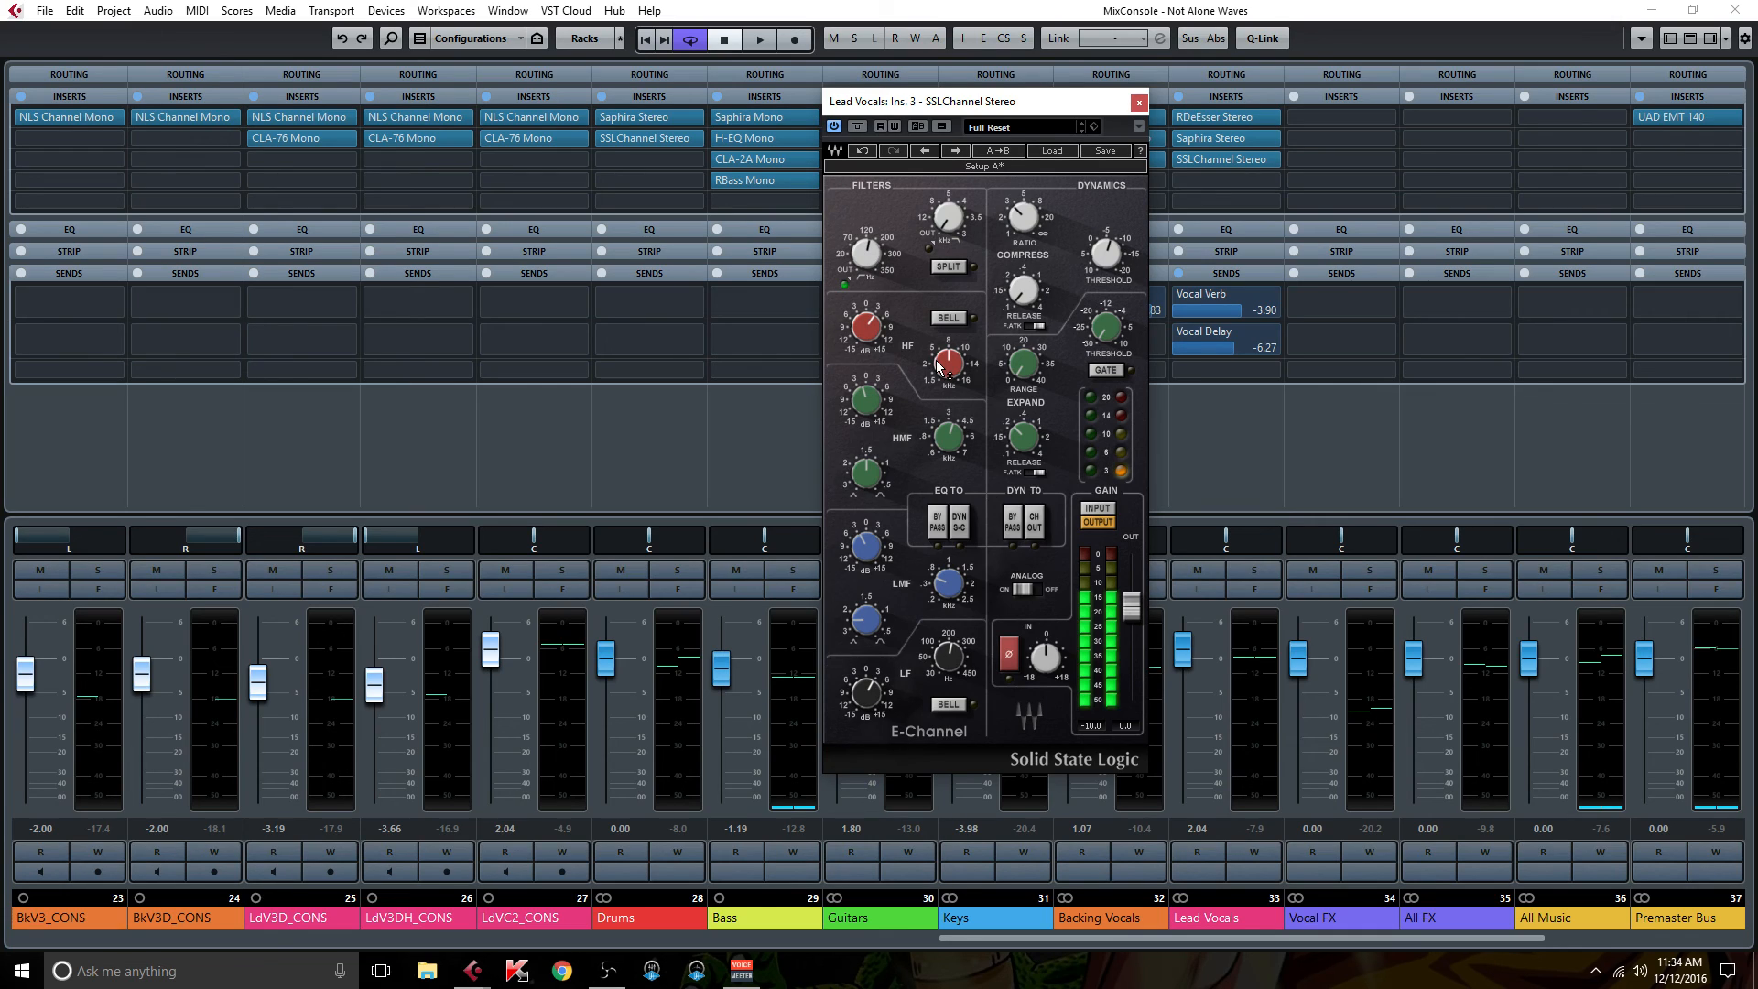
mouse_move(863, 325)
mouse_move(947, 370)
mouse_move(948, 436)
mouse_move(870, 405)
mouse_move(876, 469)
mouse_move(947, 587)
mouse_move(867, 550)
left_click(948, 671)
left_click(850, 703)
left_click(1024, 217)
left_click(1139, 102)
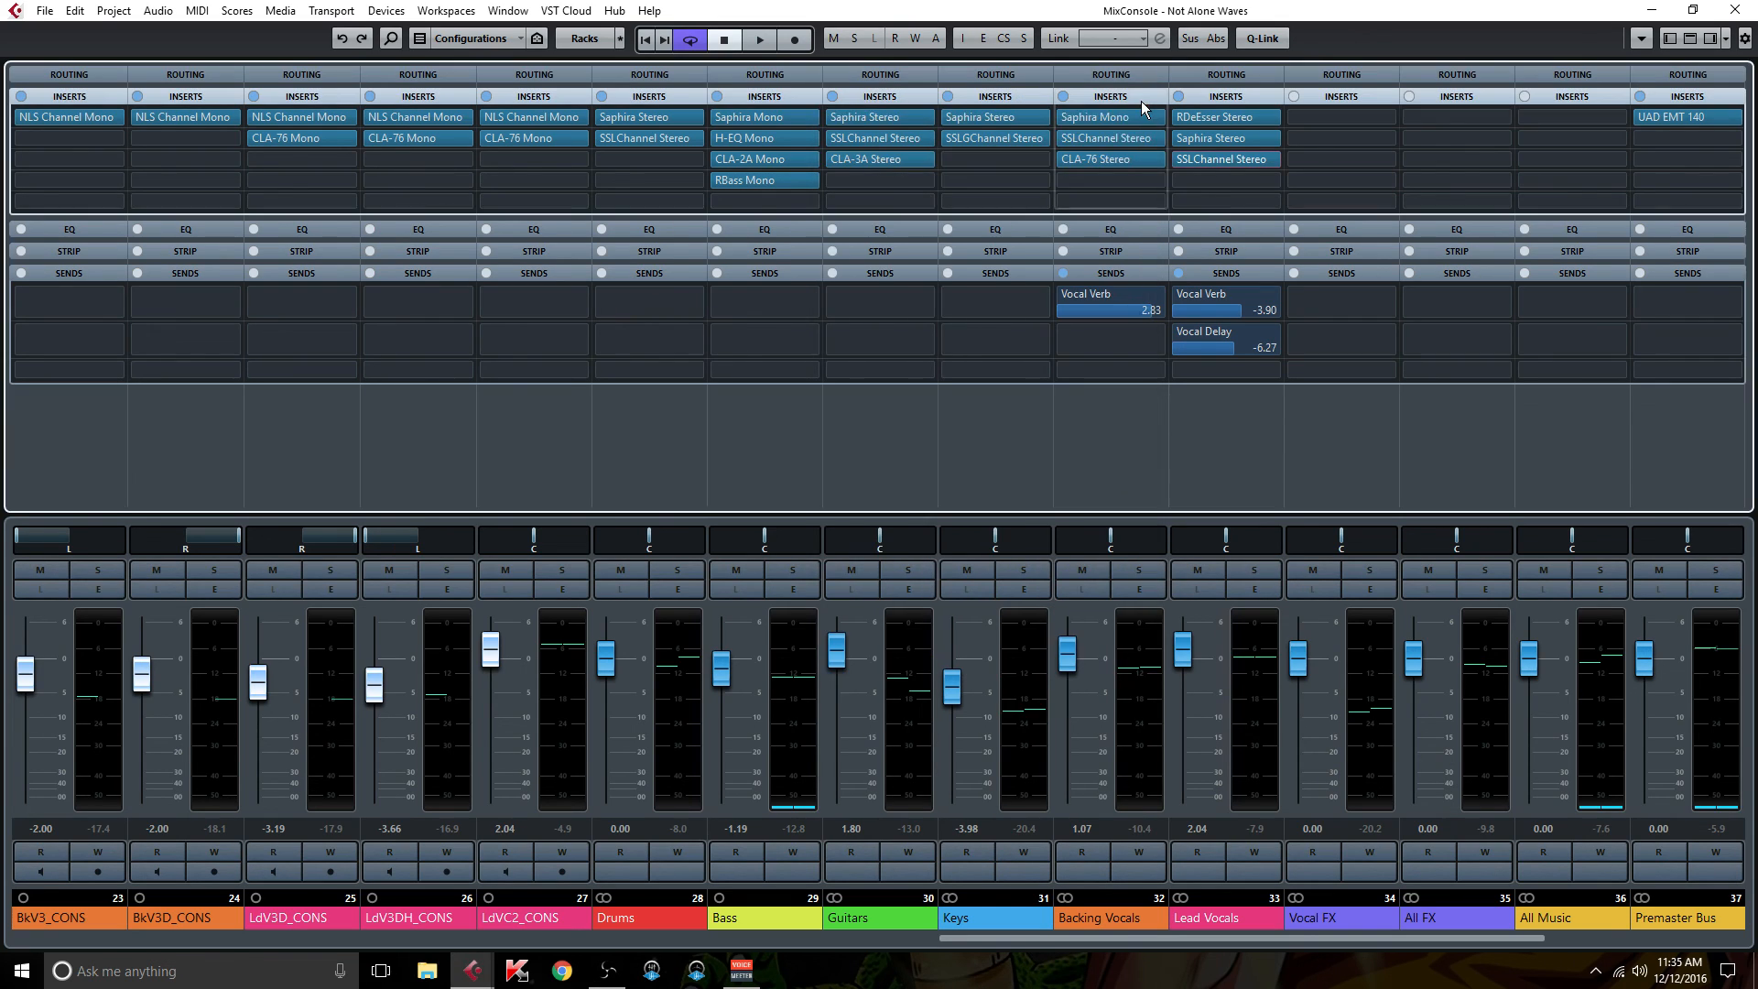
- Inspect the CLA-76 compressor on LdVC2_CONS, paying attention to its gain reduction meter and Release control
left_click(535, 137)
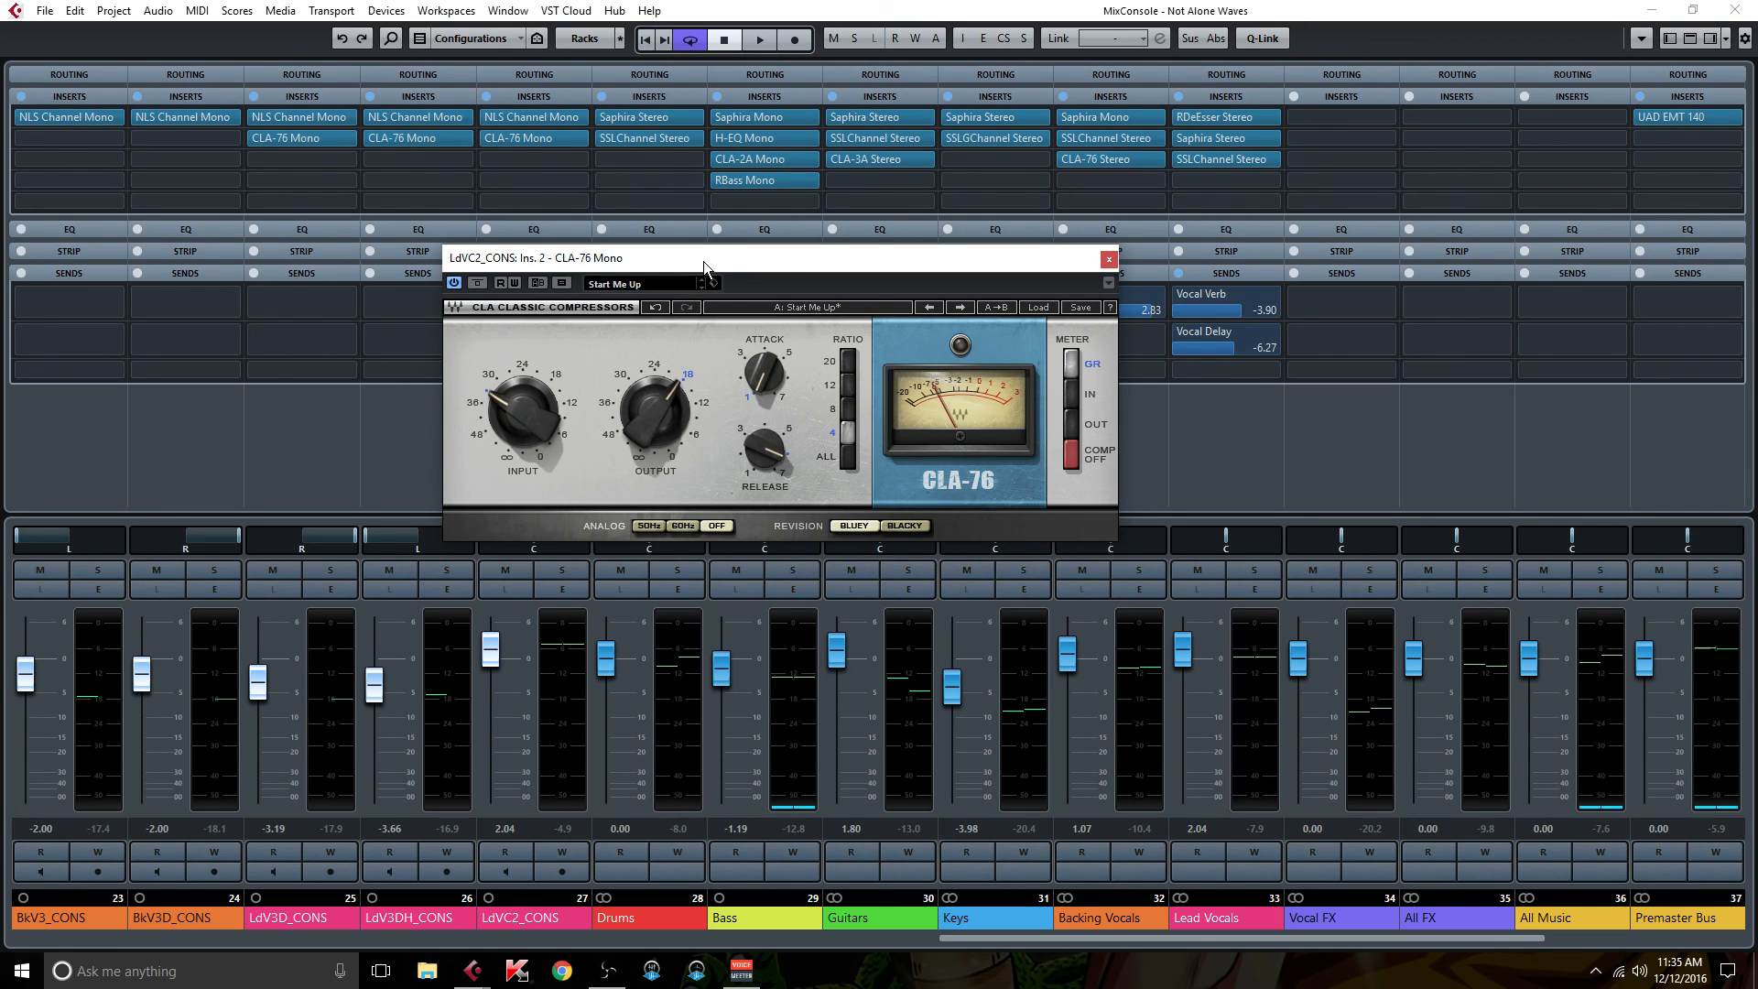
left_click_drag(709, 260, 828, 251)
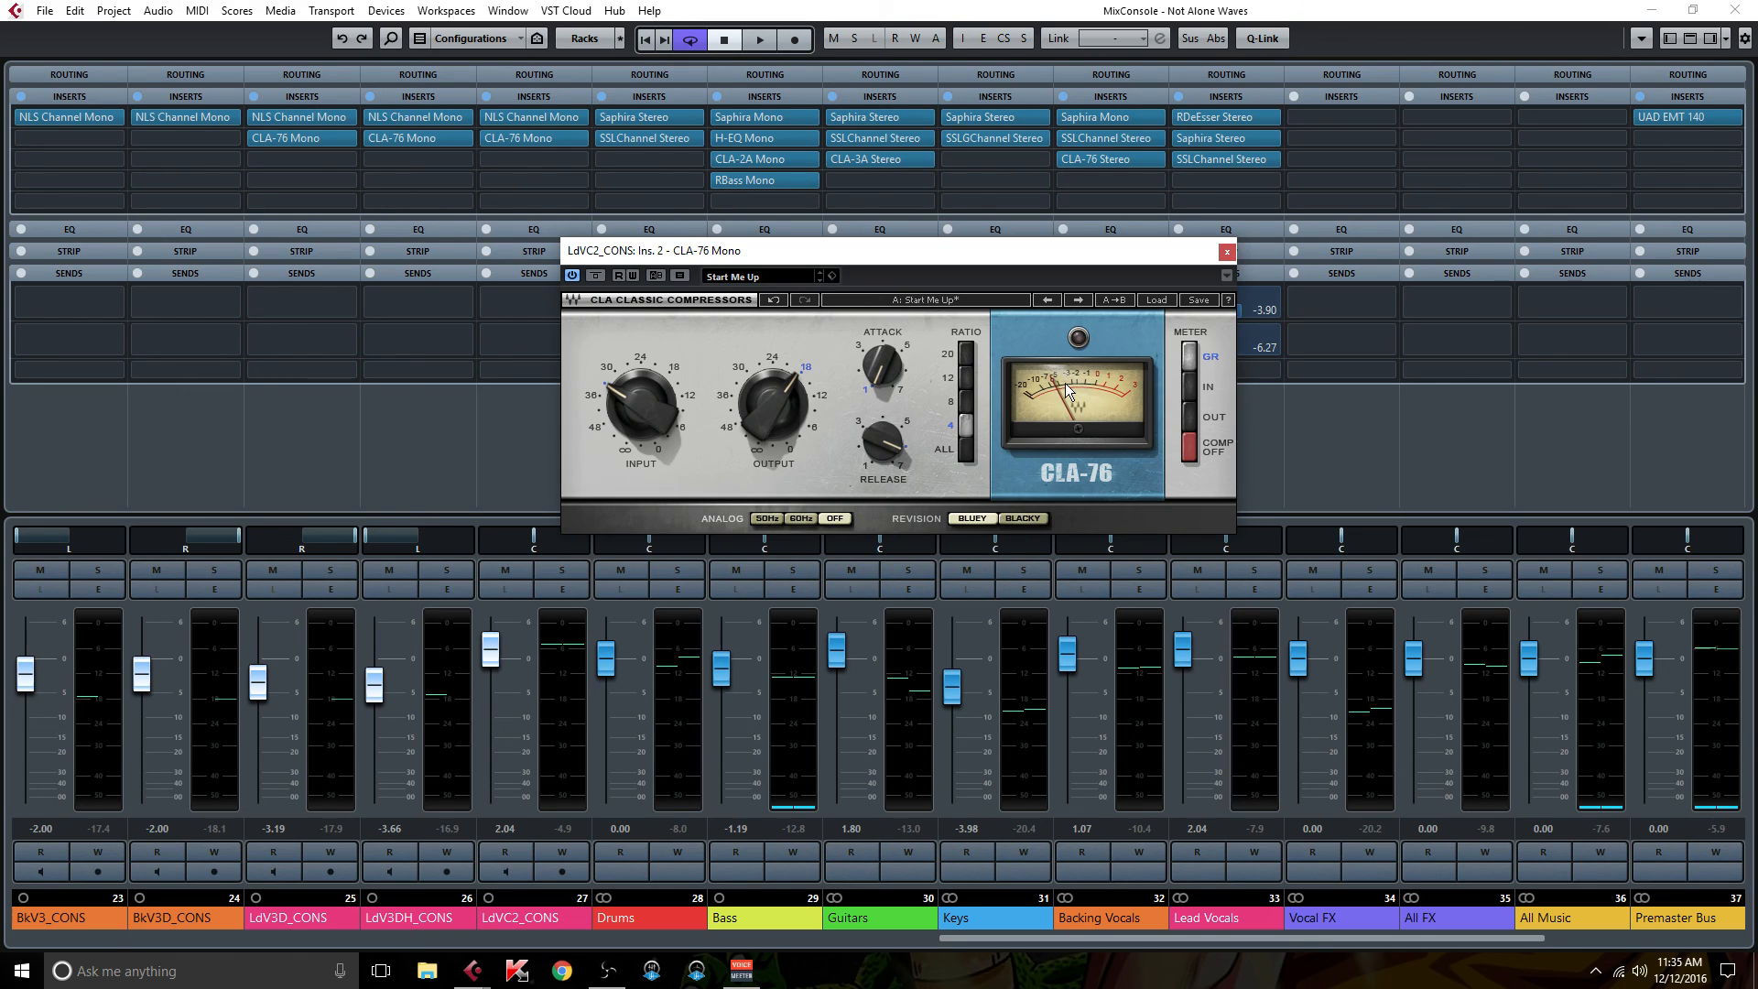
left_click(876, 443)
left_click_drag(882, 443, 881, 430)
mouse_move(880, 437)
left_mouse_down()
mouse_move(880, 481)
mouse_move(880, 440)
left_mouse_up()
left_click(1227, 251)
- View the CLA-76 compressors of LdV3DH_CONS and LdV3D_CONS side by side and close both
left_click(434, 139)
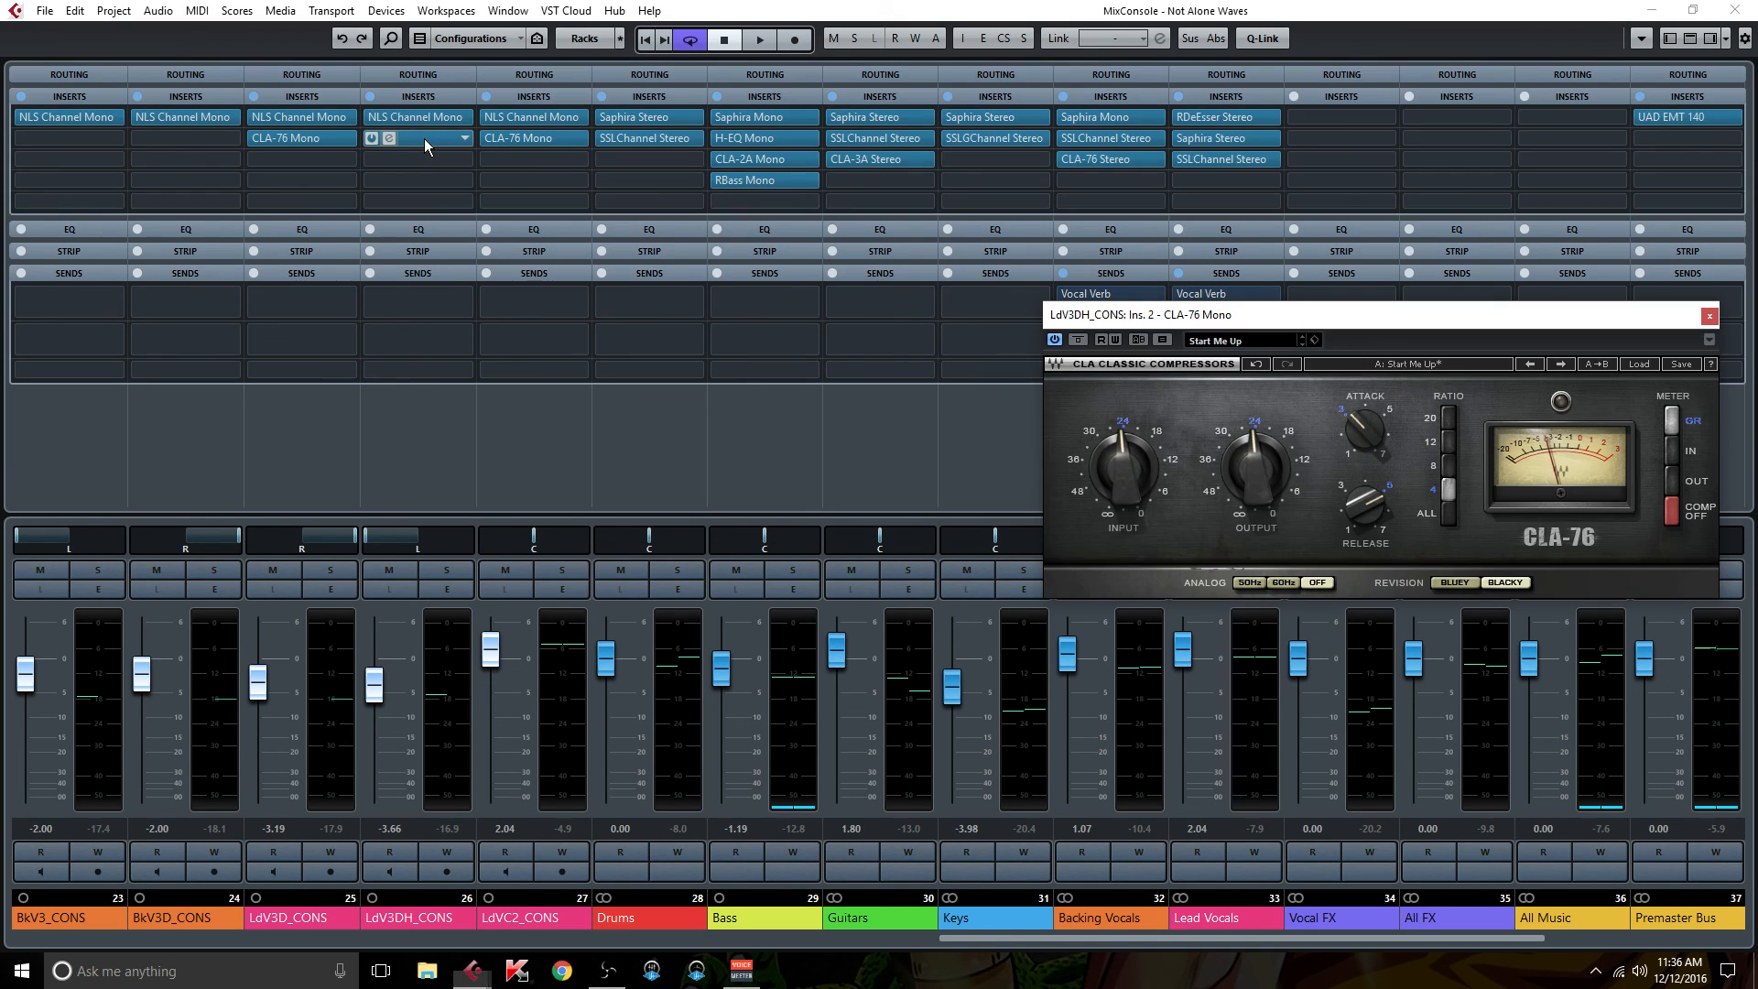
left_click(304, 139)
left_click_drag(1182, 320, 1026, 308)
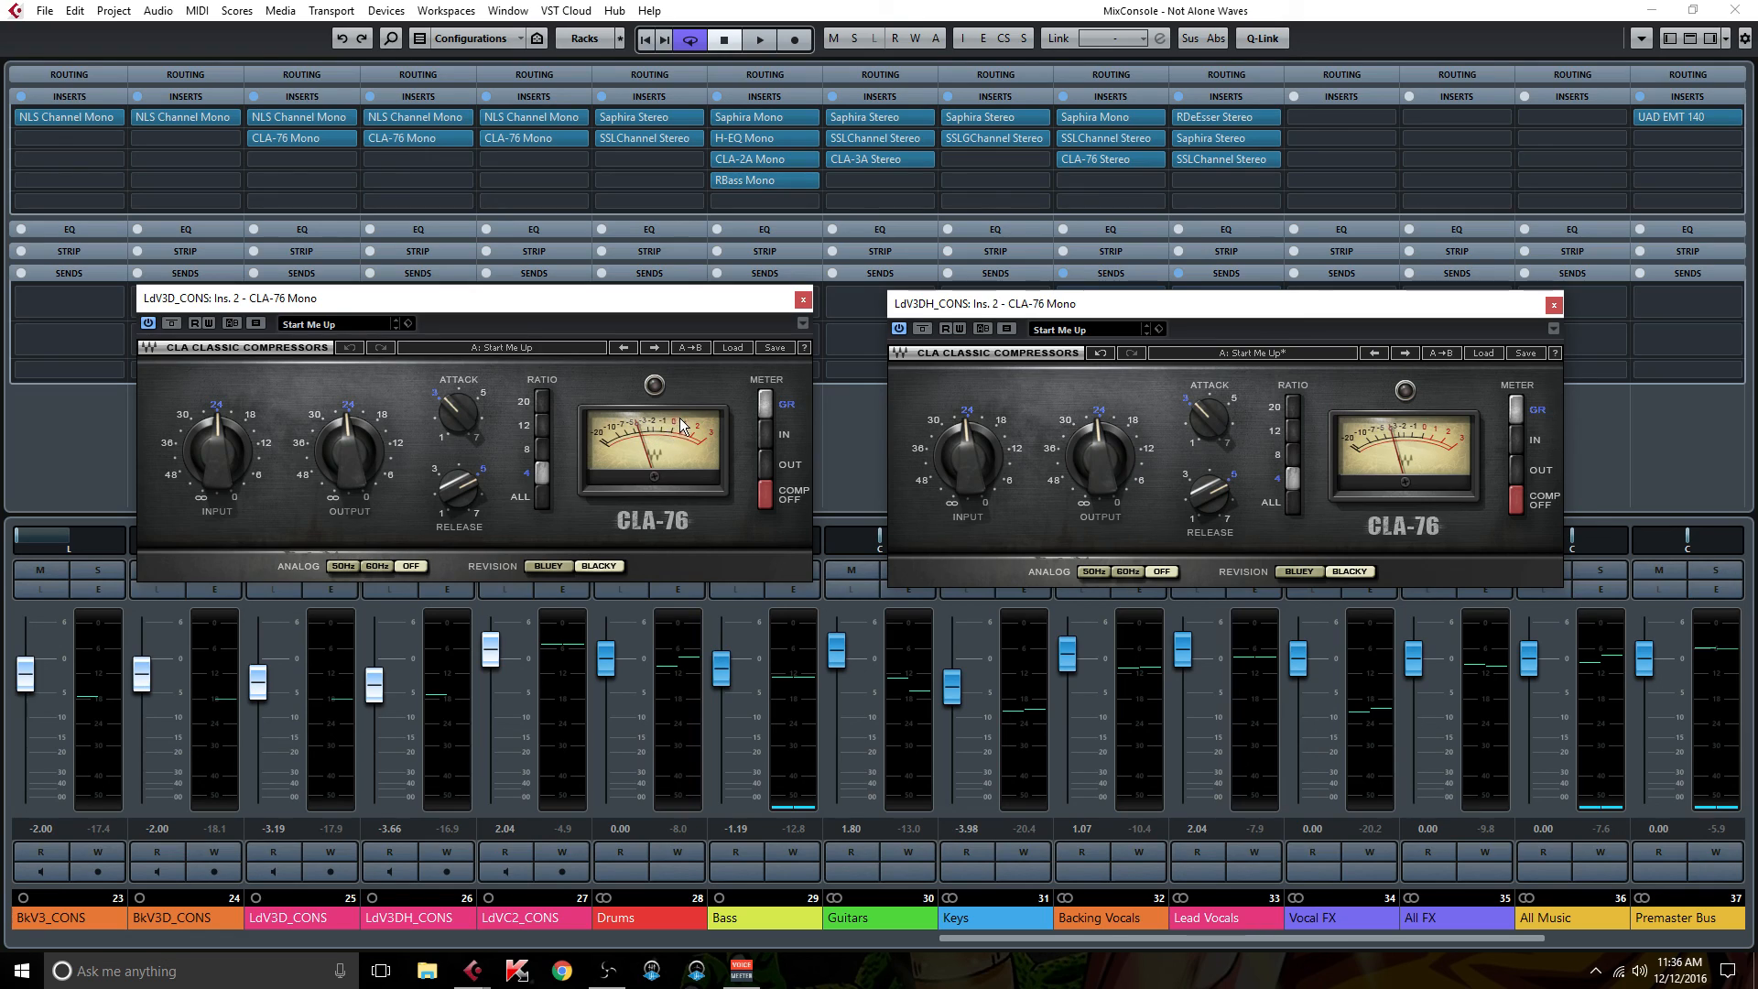
left_click(803, 302)
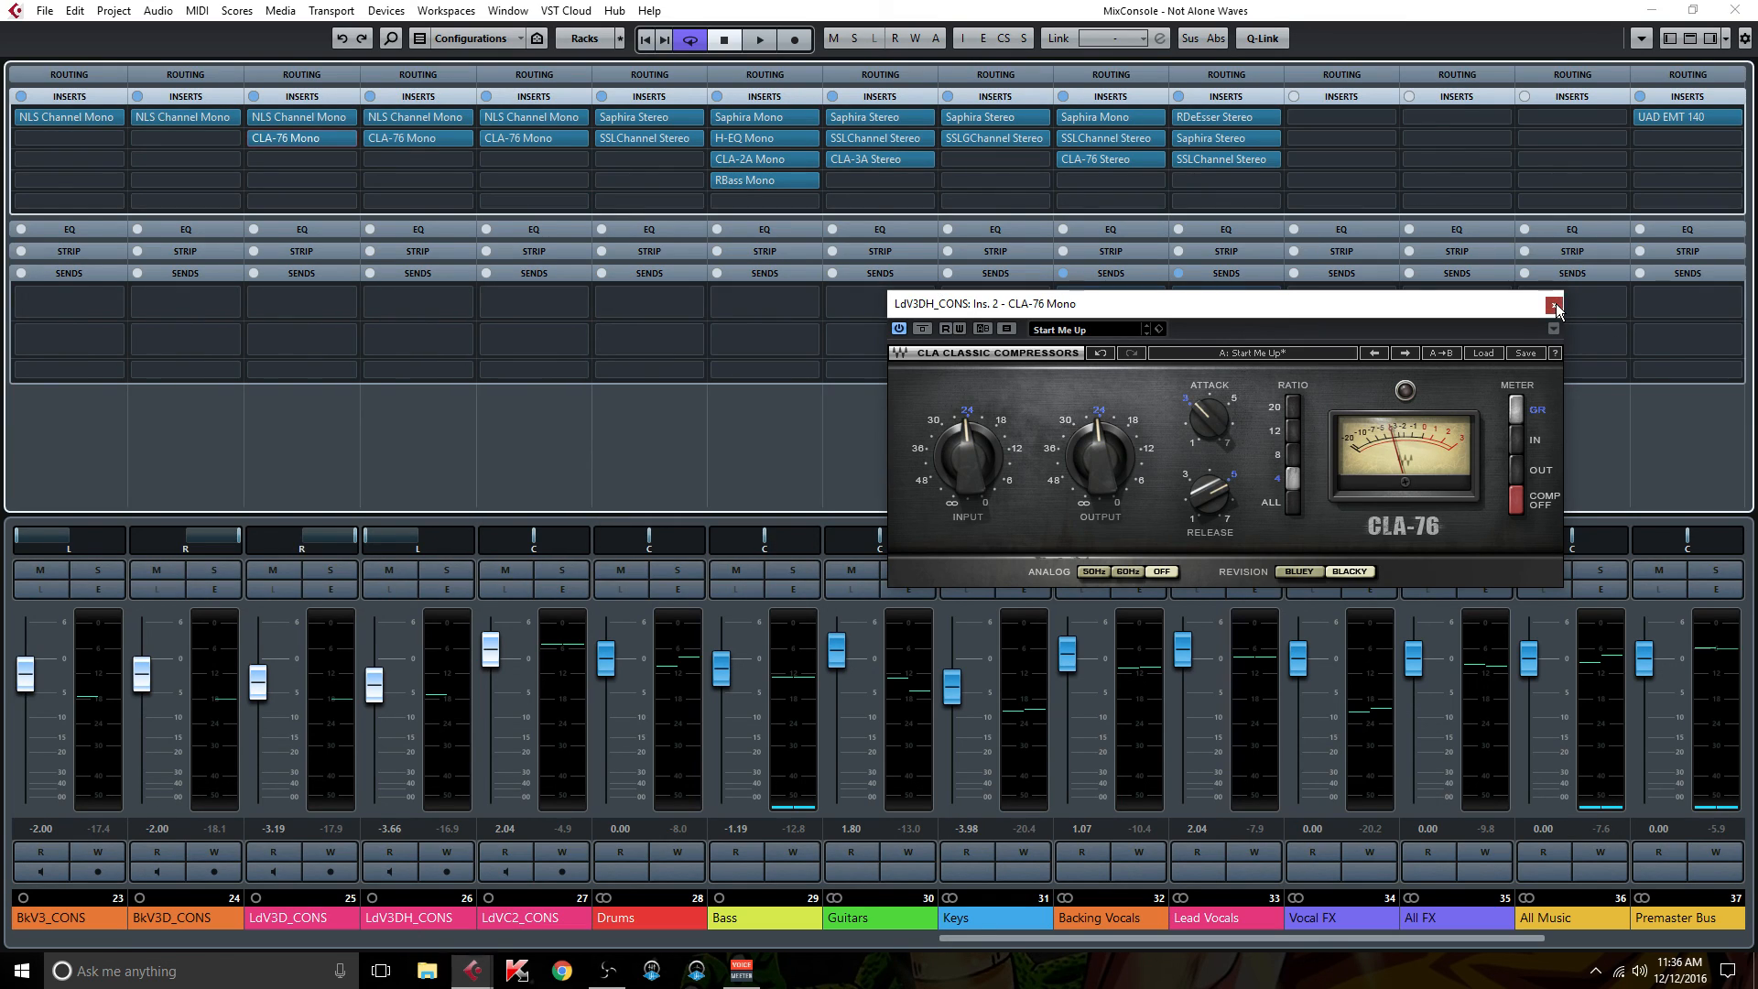
left_click(1554, 307)
- Review the UAD EMT 140 reverb behind the Lead Vocals' Vocal Verb send and the Vocal Verb channel's equalizer
right_click(1229, 315)
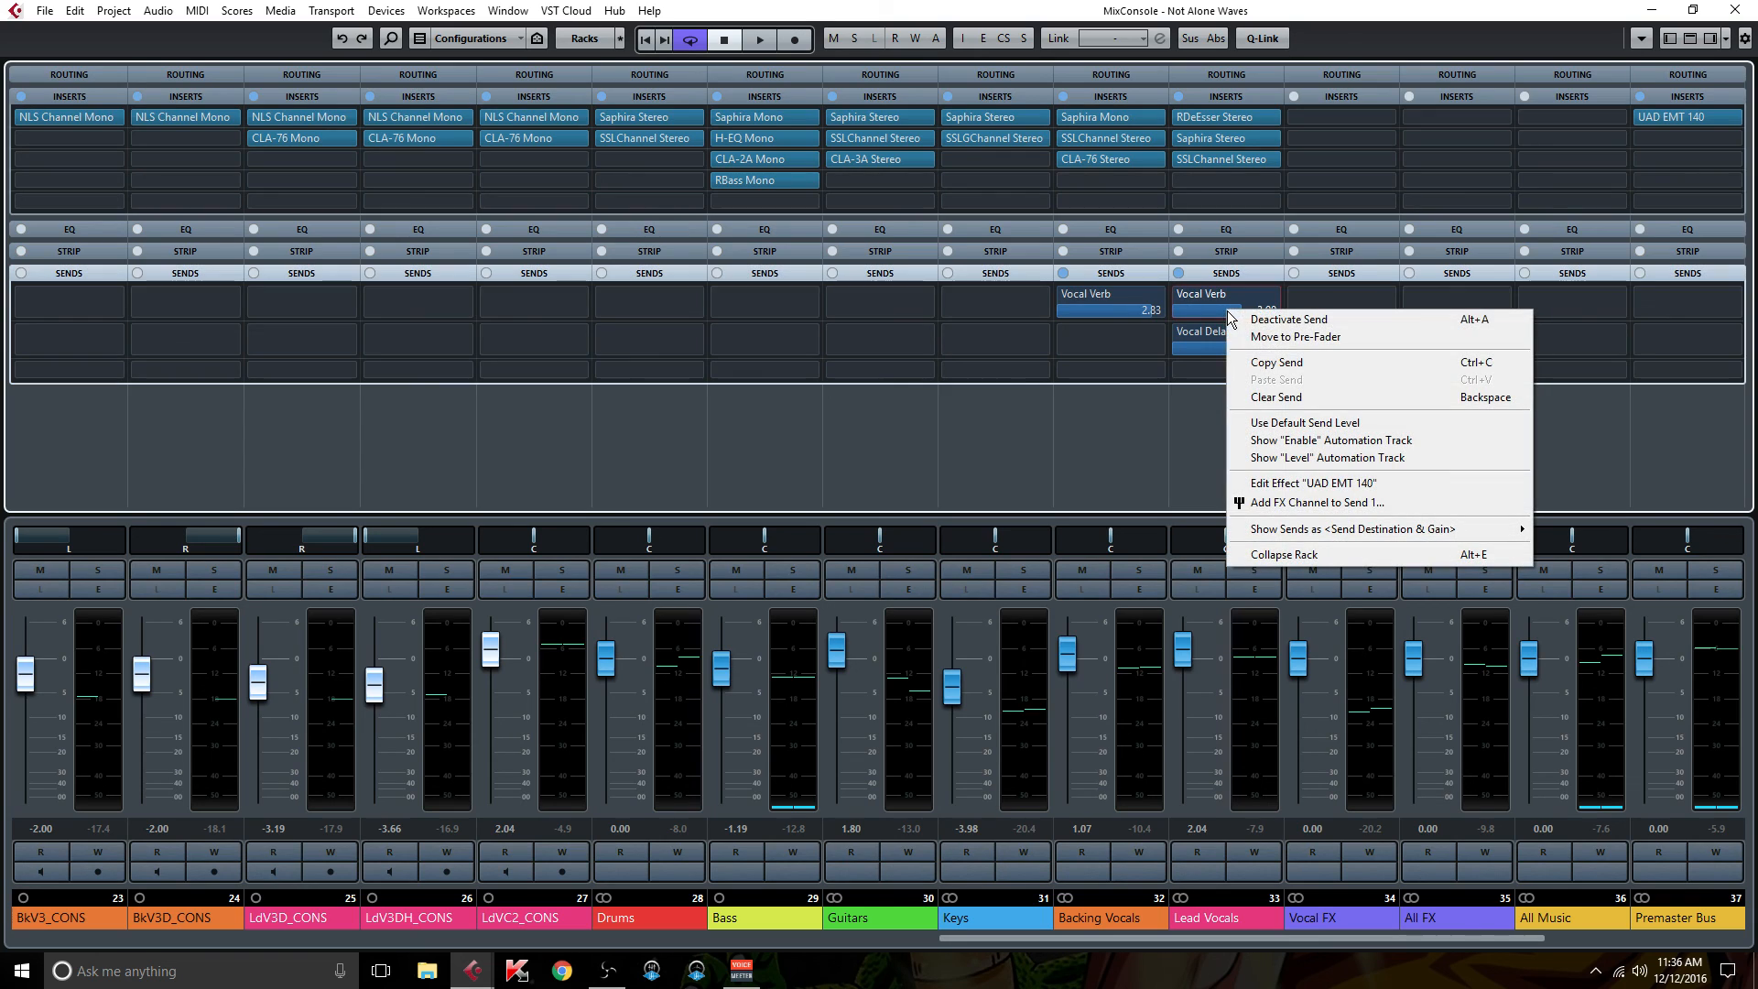
left_click(1351, 488)
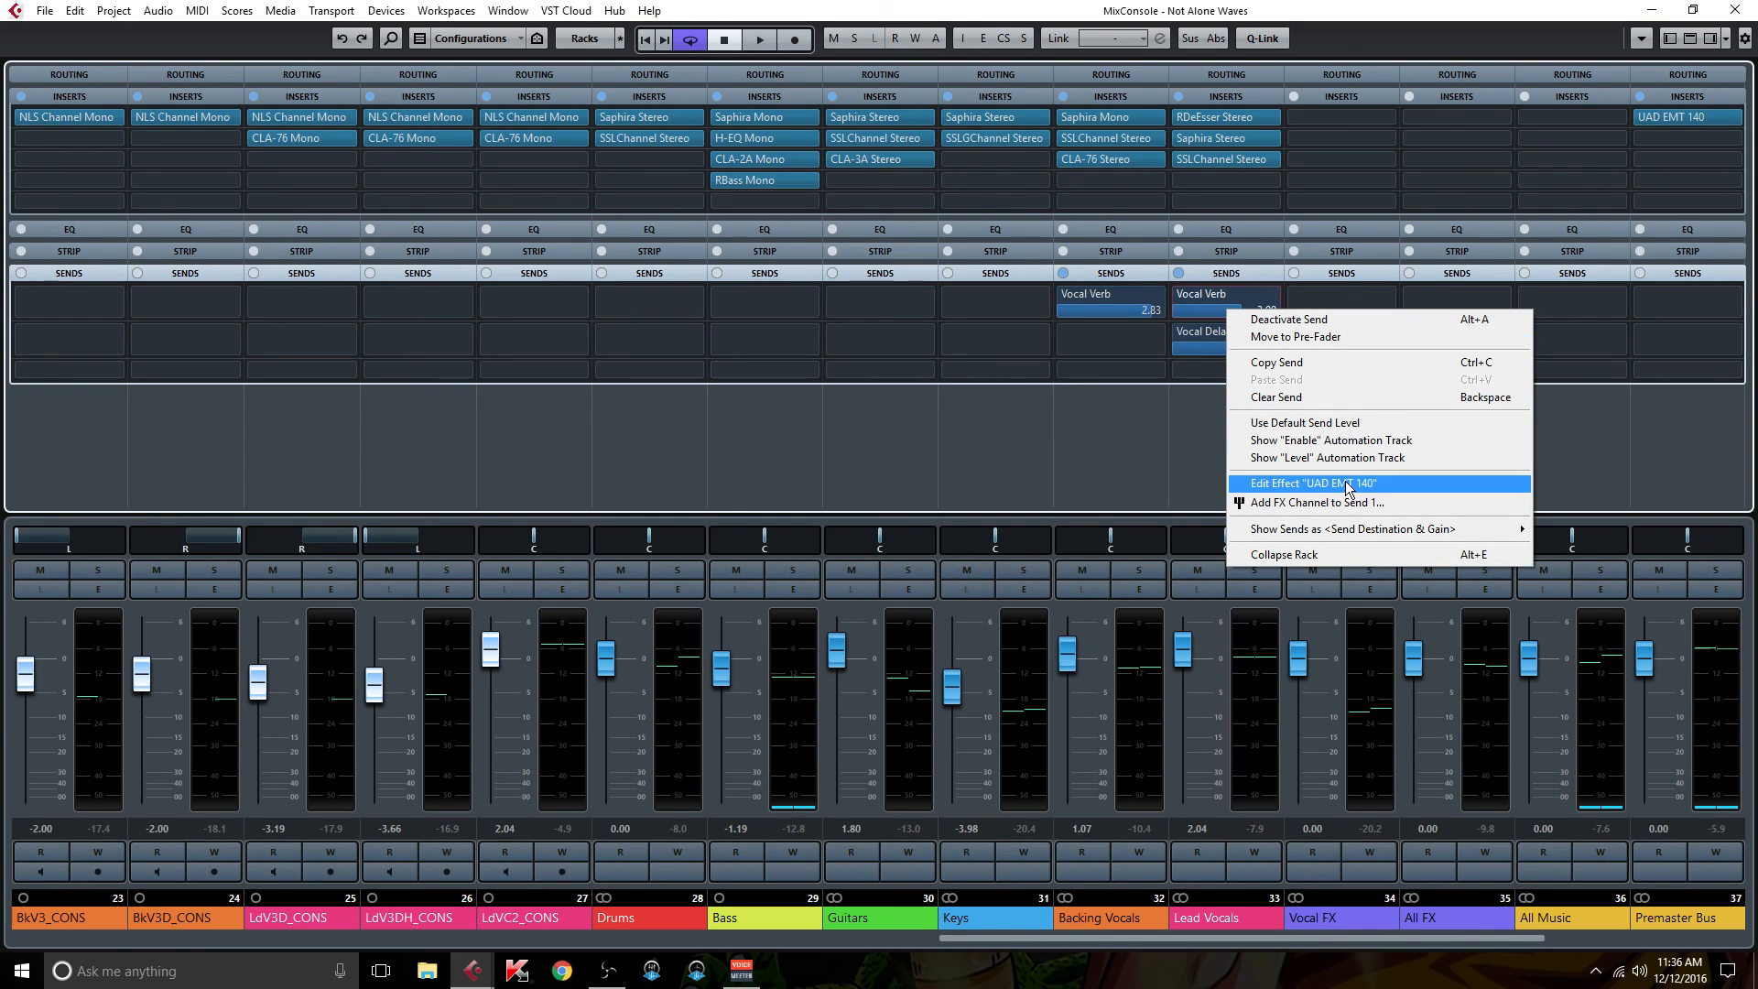
left_click_drag(848, 271, 688, 323)
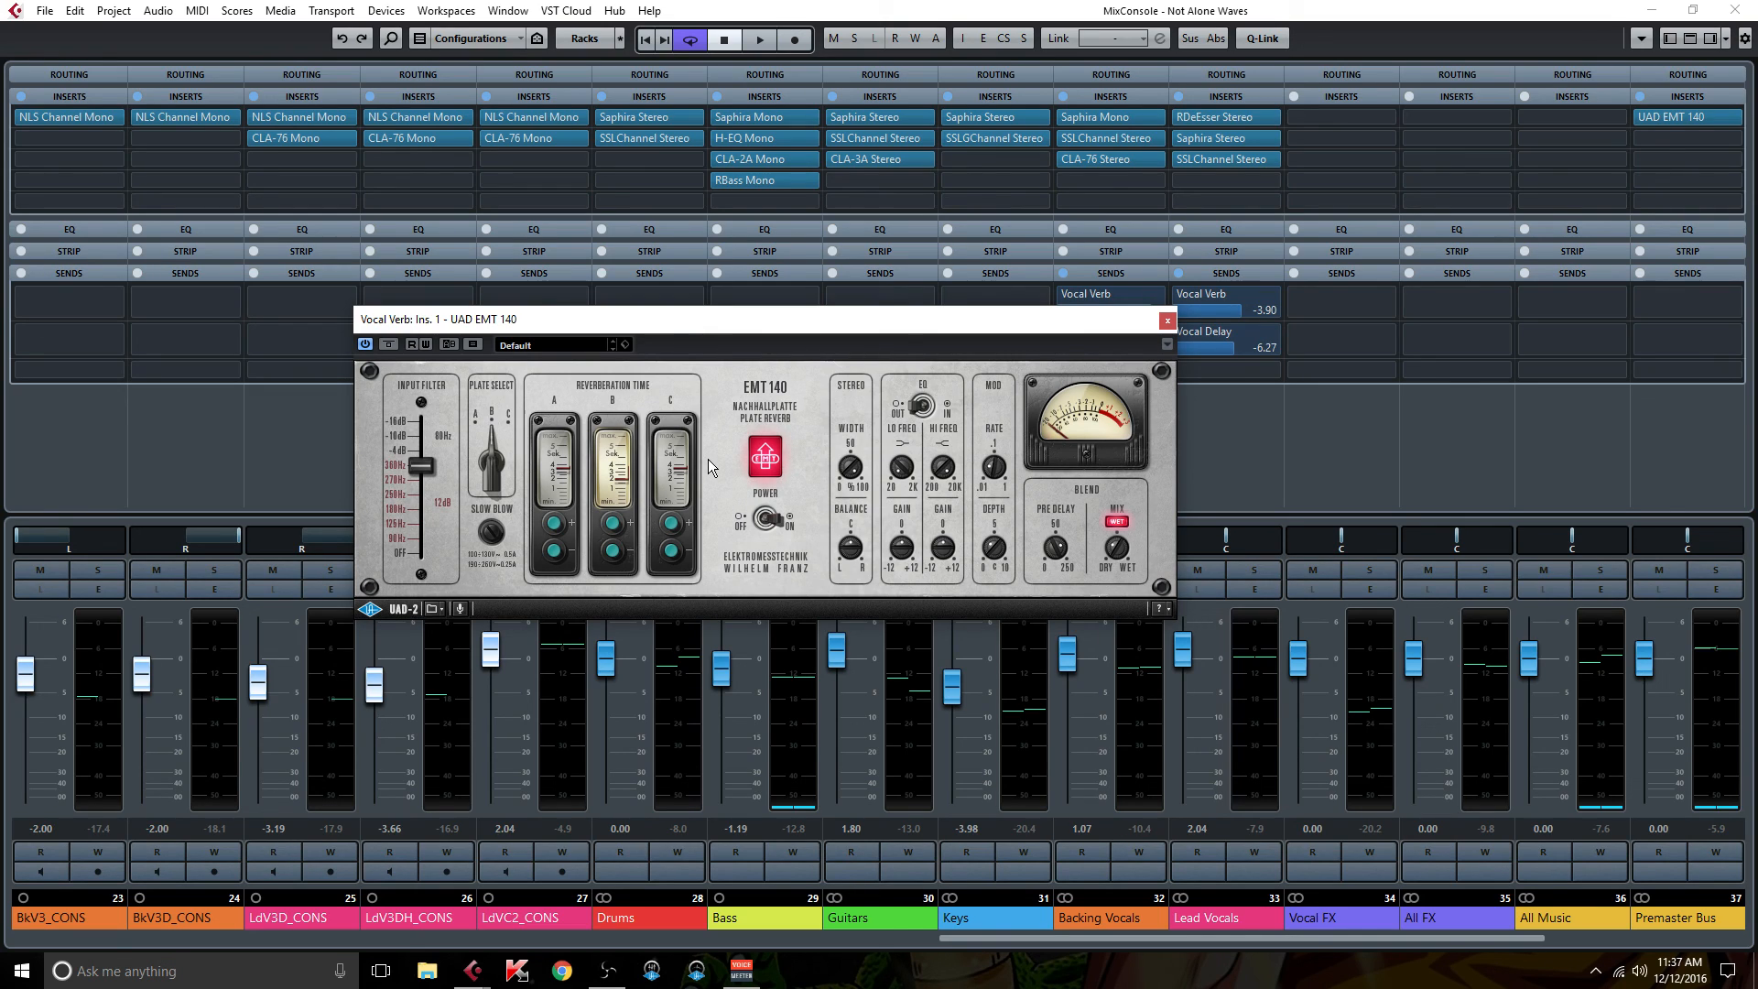
left_click(1168, 321)
left_click_drag(1082, 941, 1438, 937)
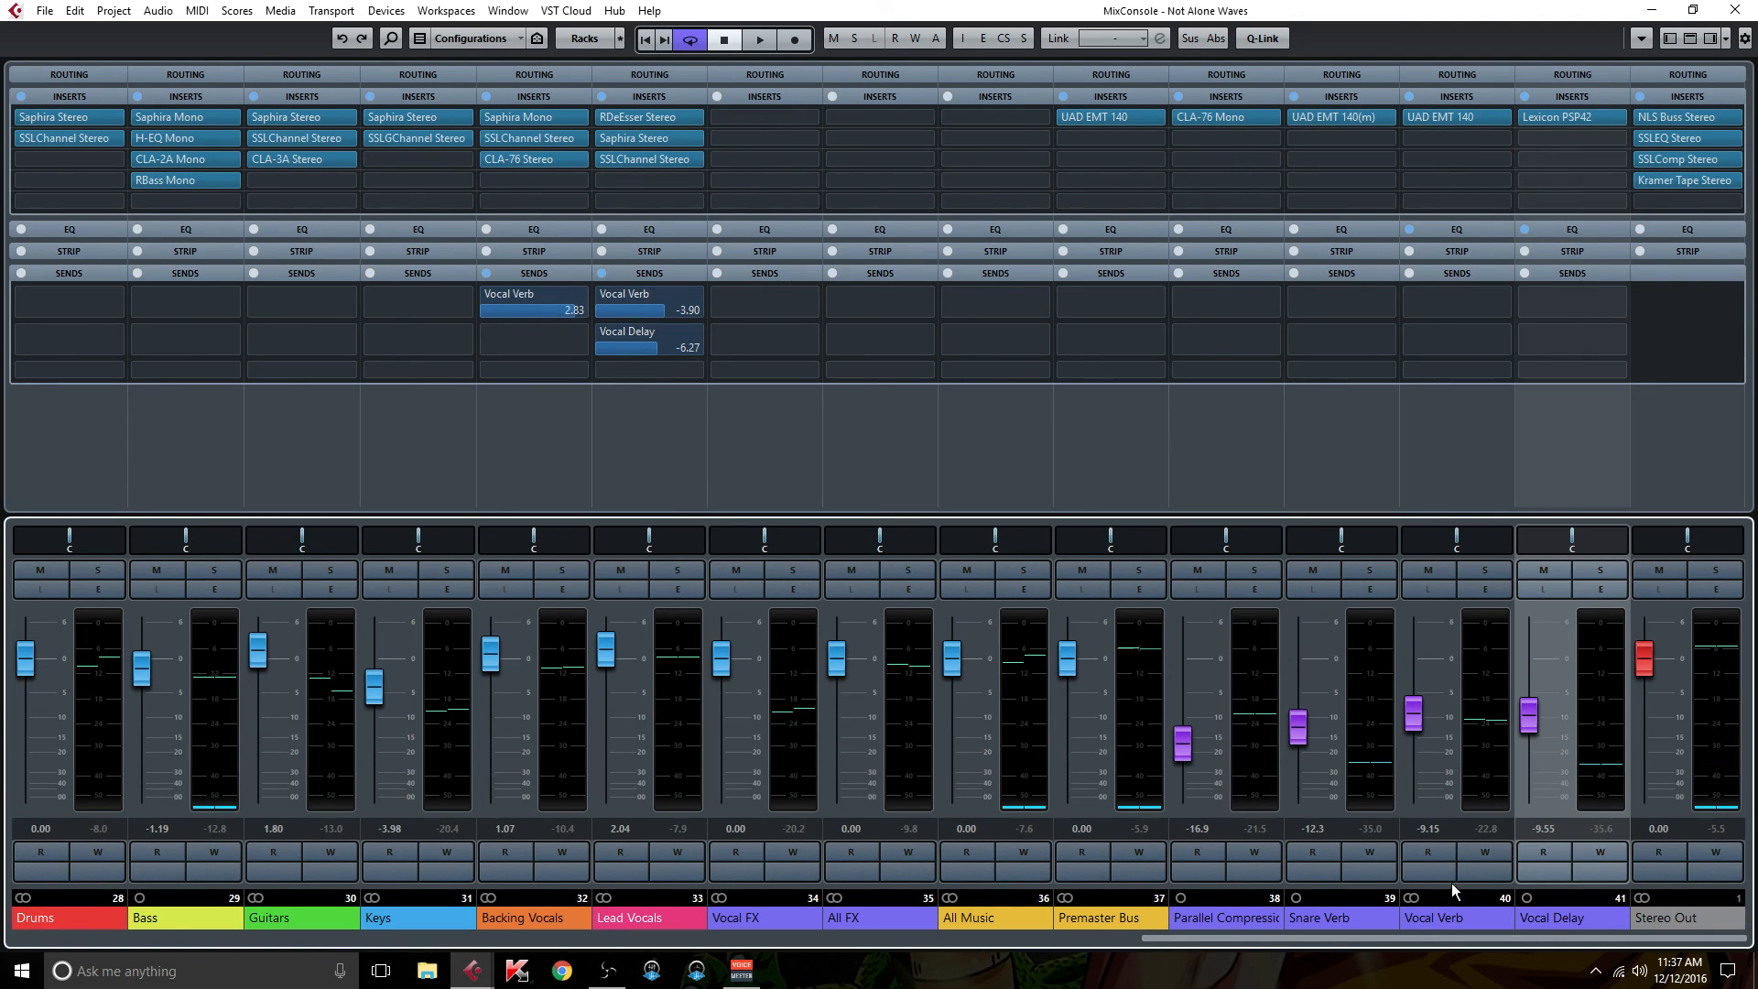
left_click(1486, 590)
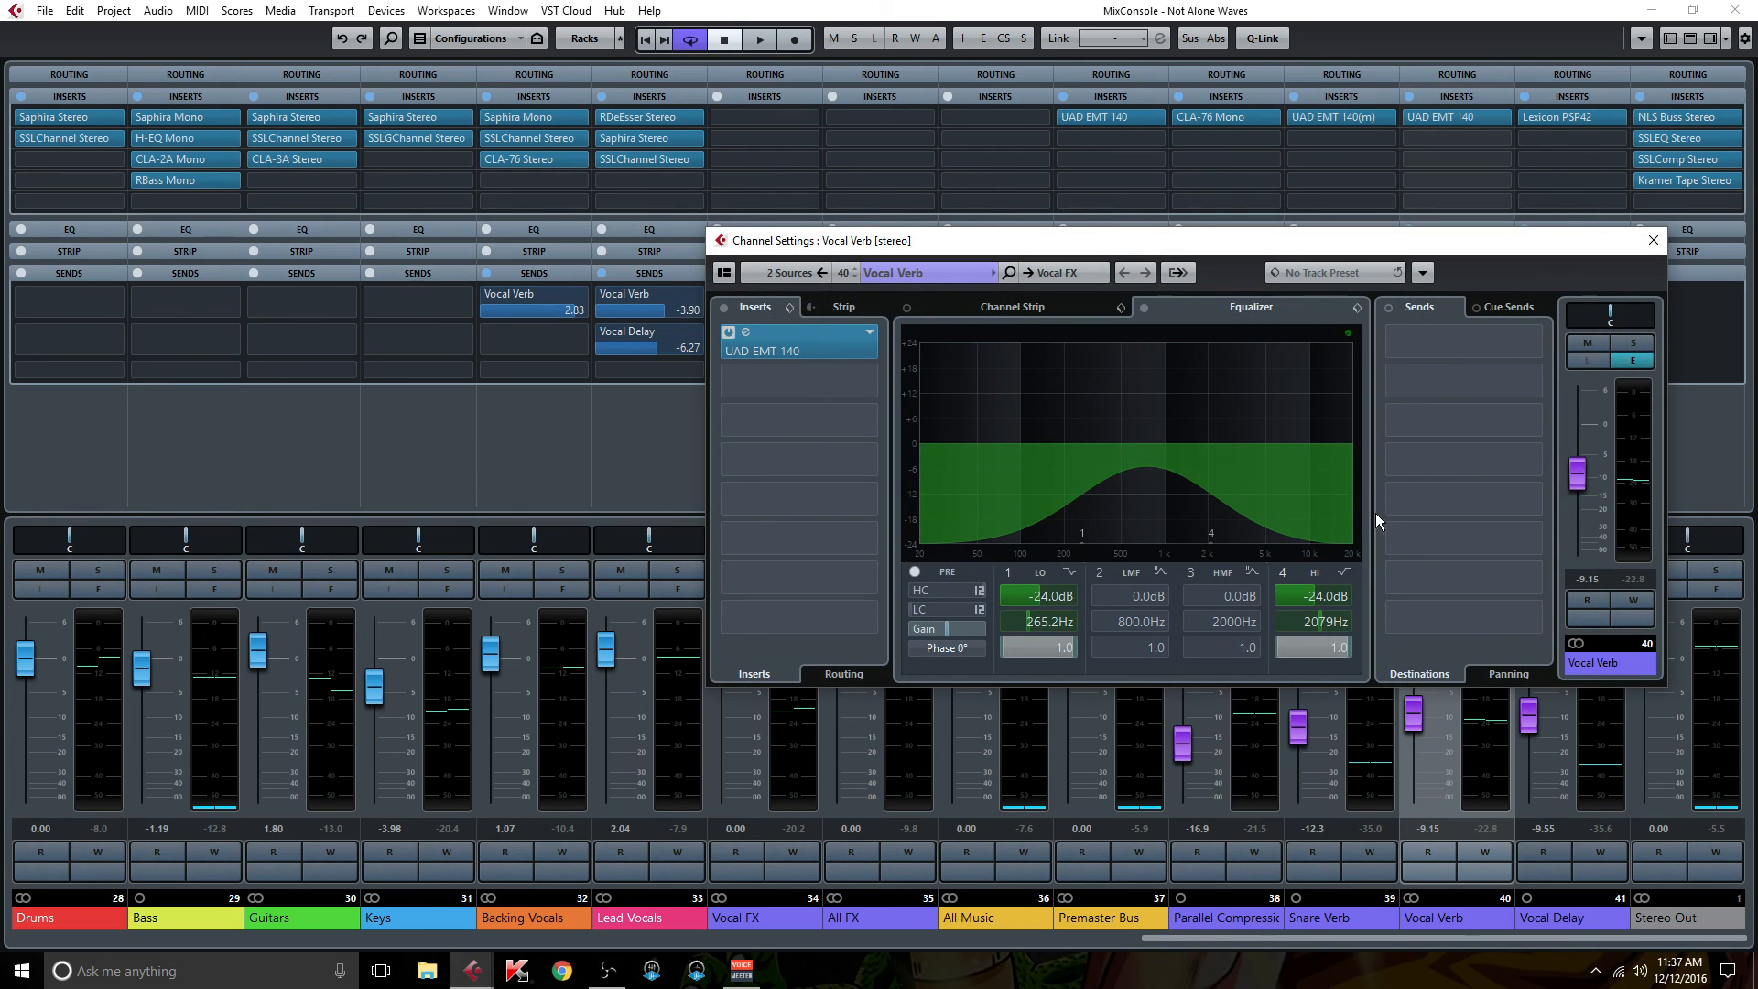
left_click(1654, 240)
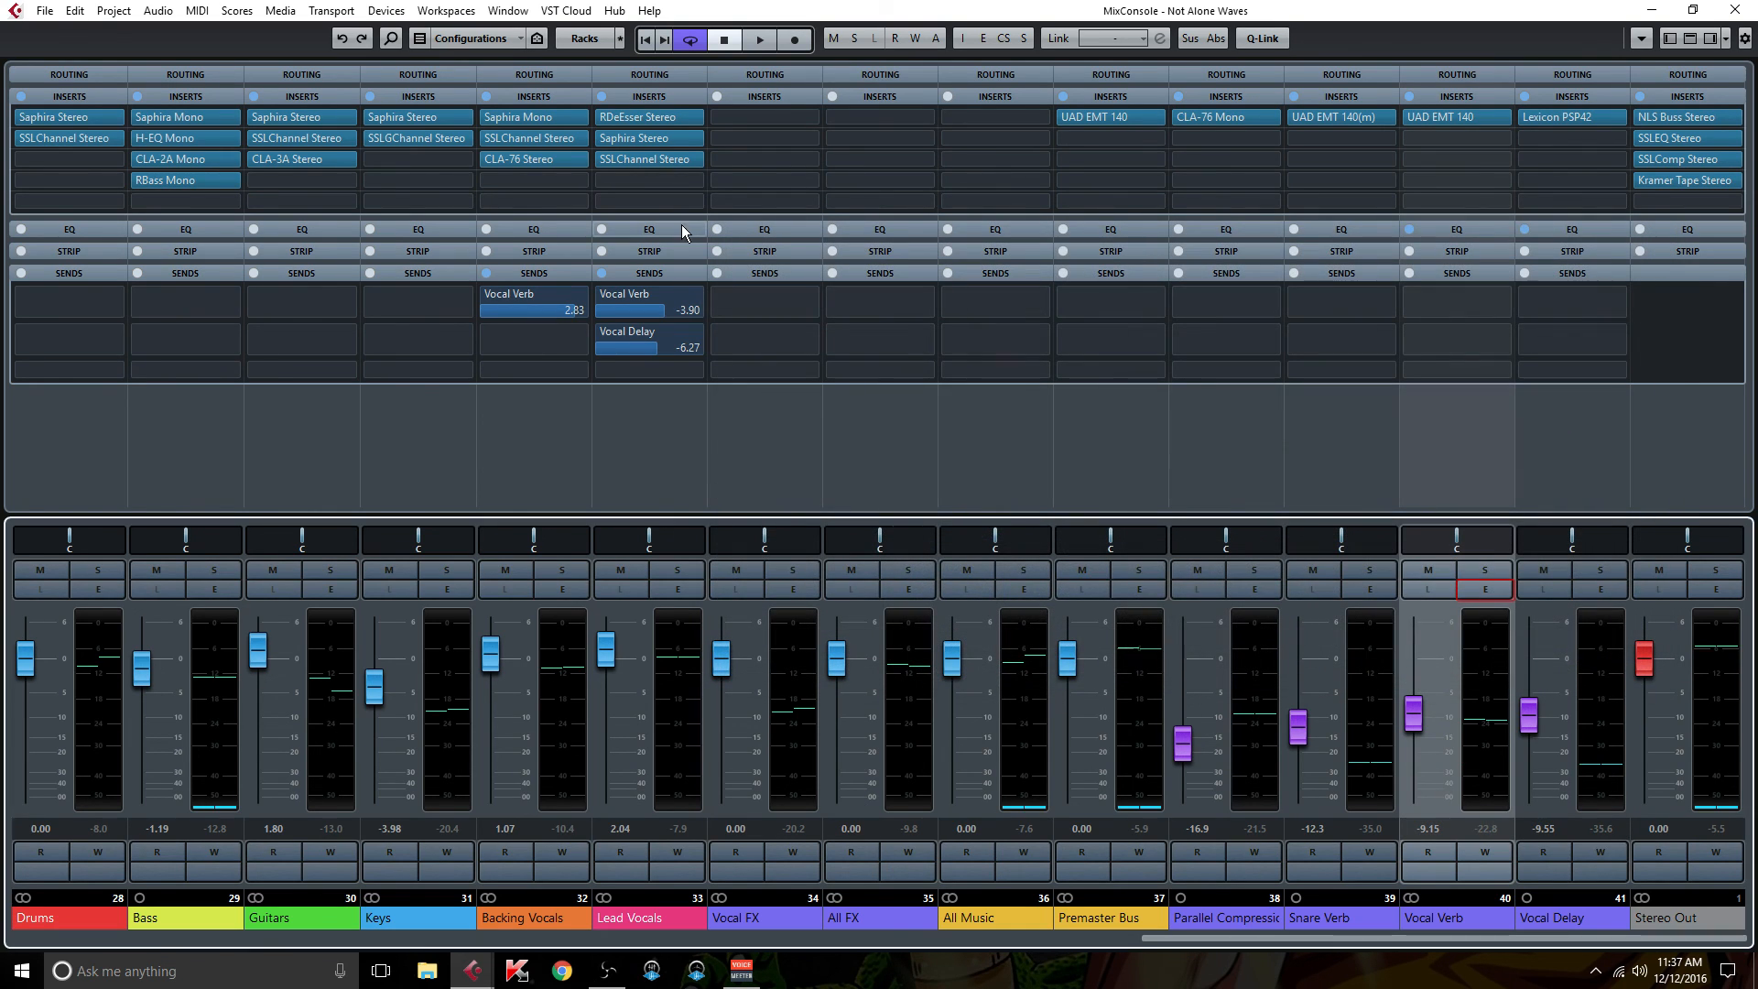
- Collapse the sends rack and review the Vocal Delay channel's Lexicon PSP42 insert and equalizer
left_click(662, 273)
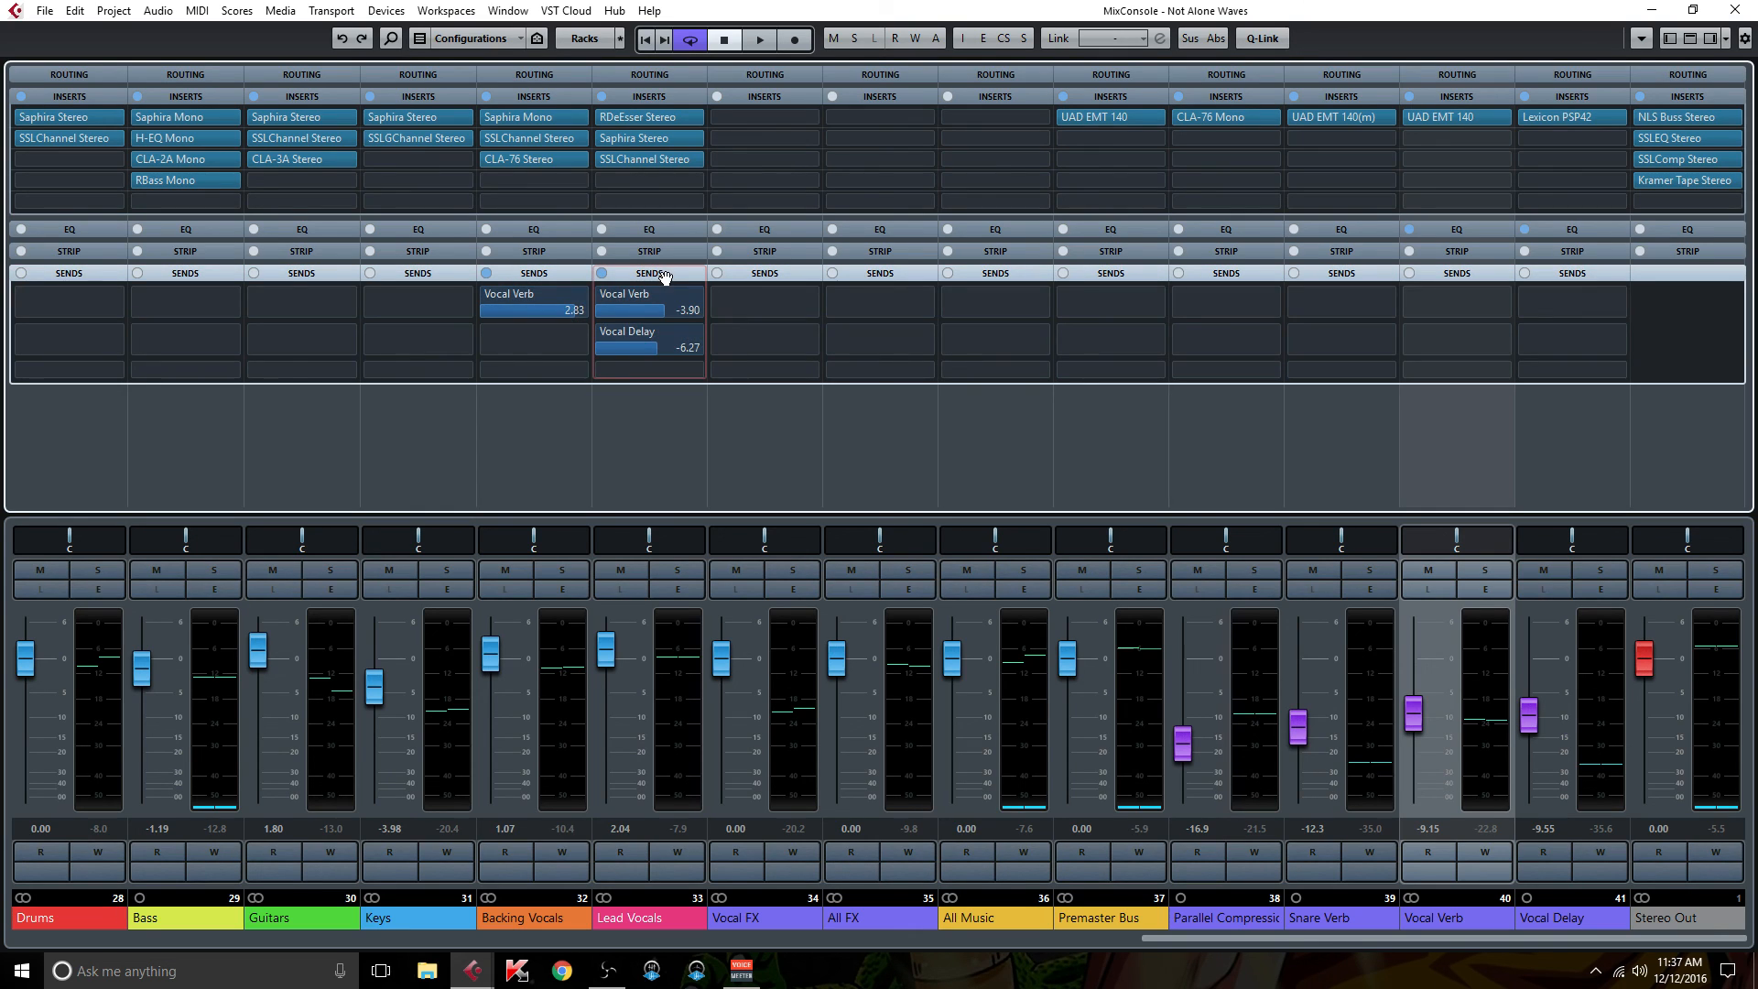
left_click(661, 273)
left_click(1569, 118)
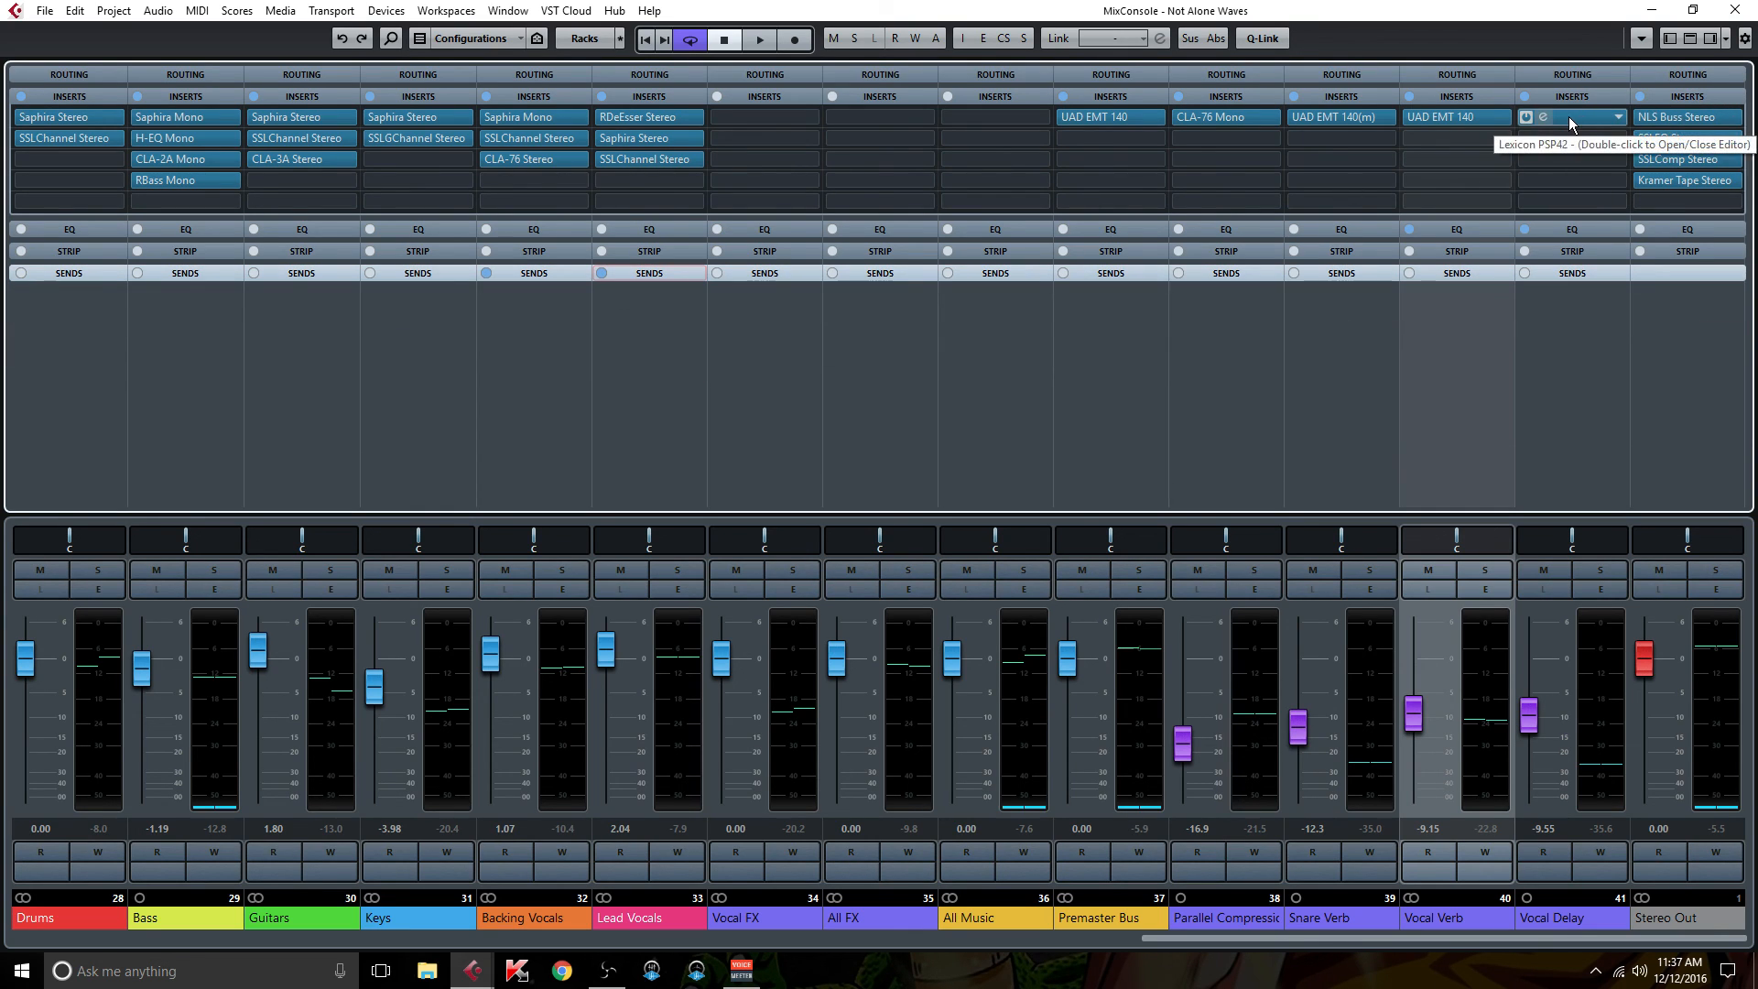
left_click(1568, 117)
left_click_drag(1029, 349, 816, 322)
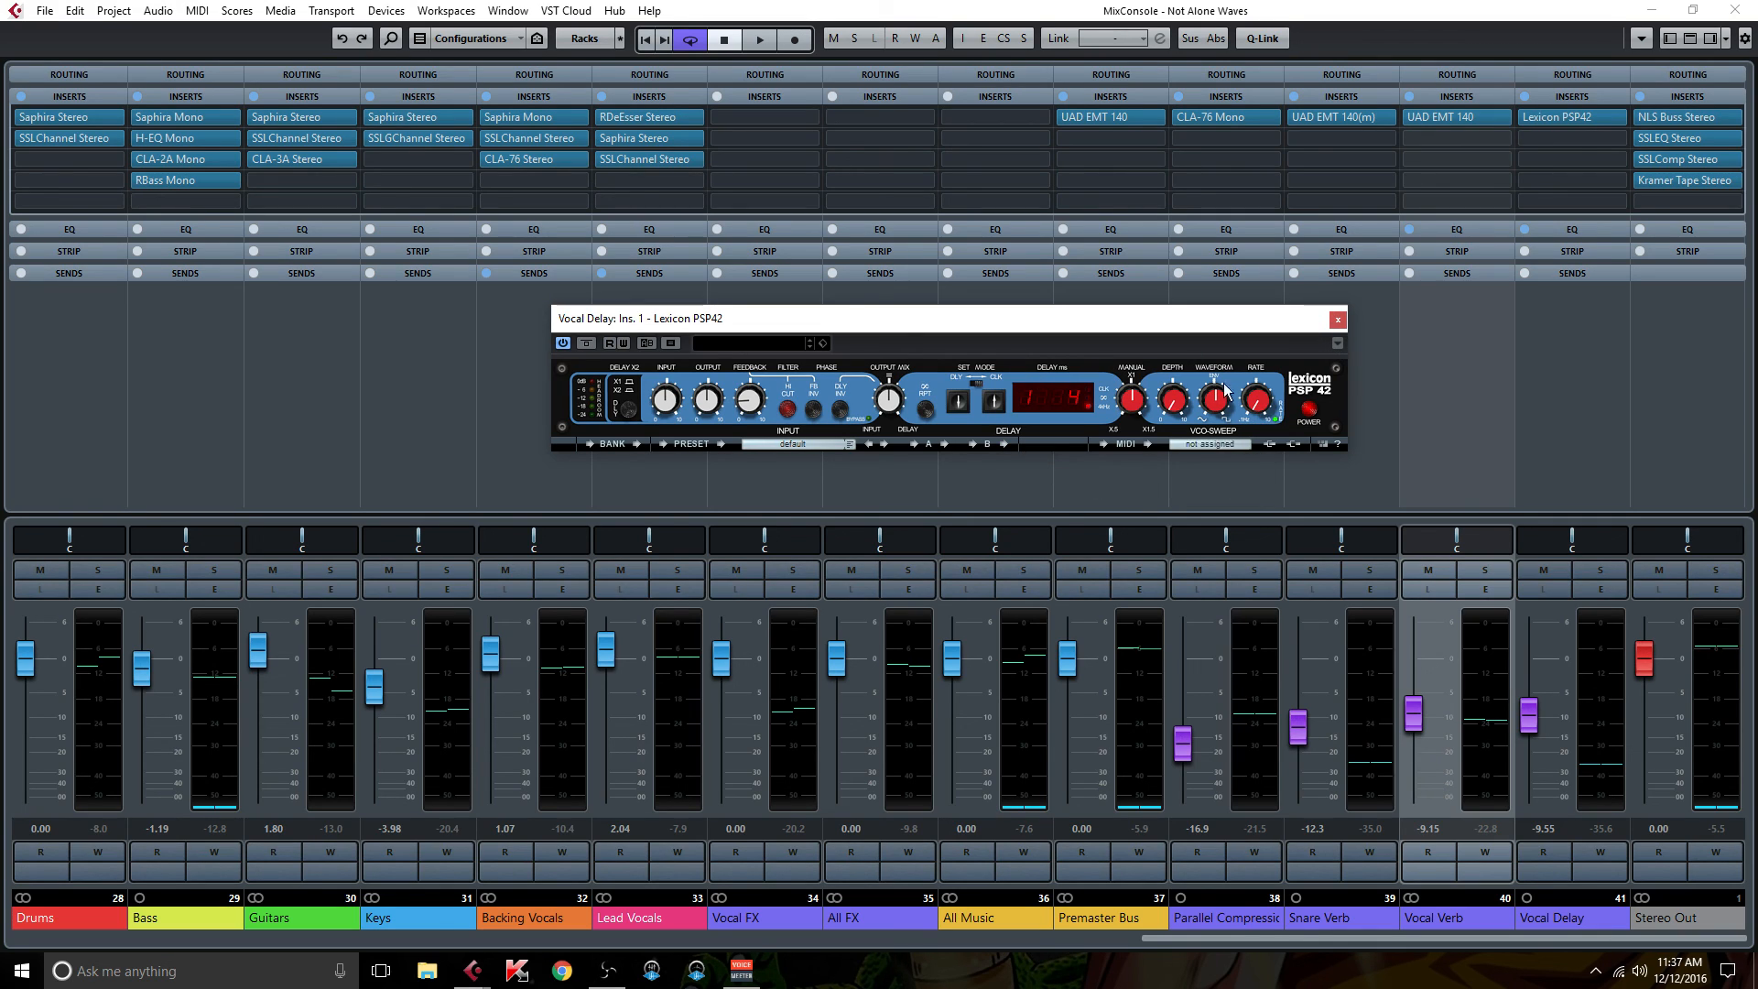
left_click(1338, 320)
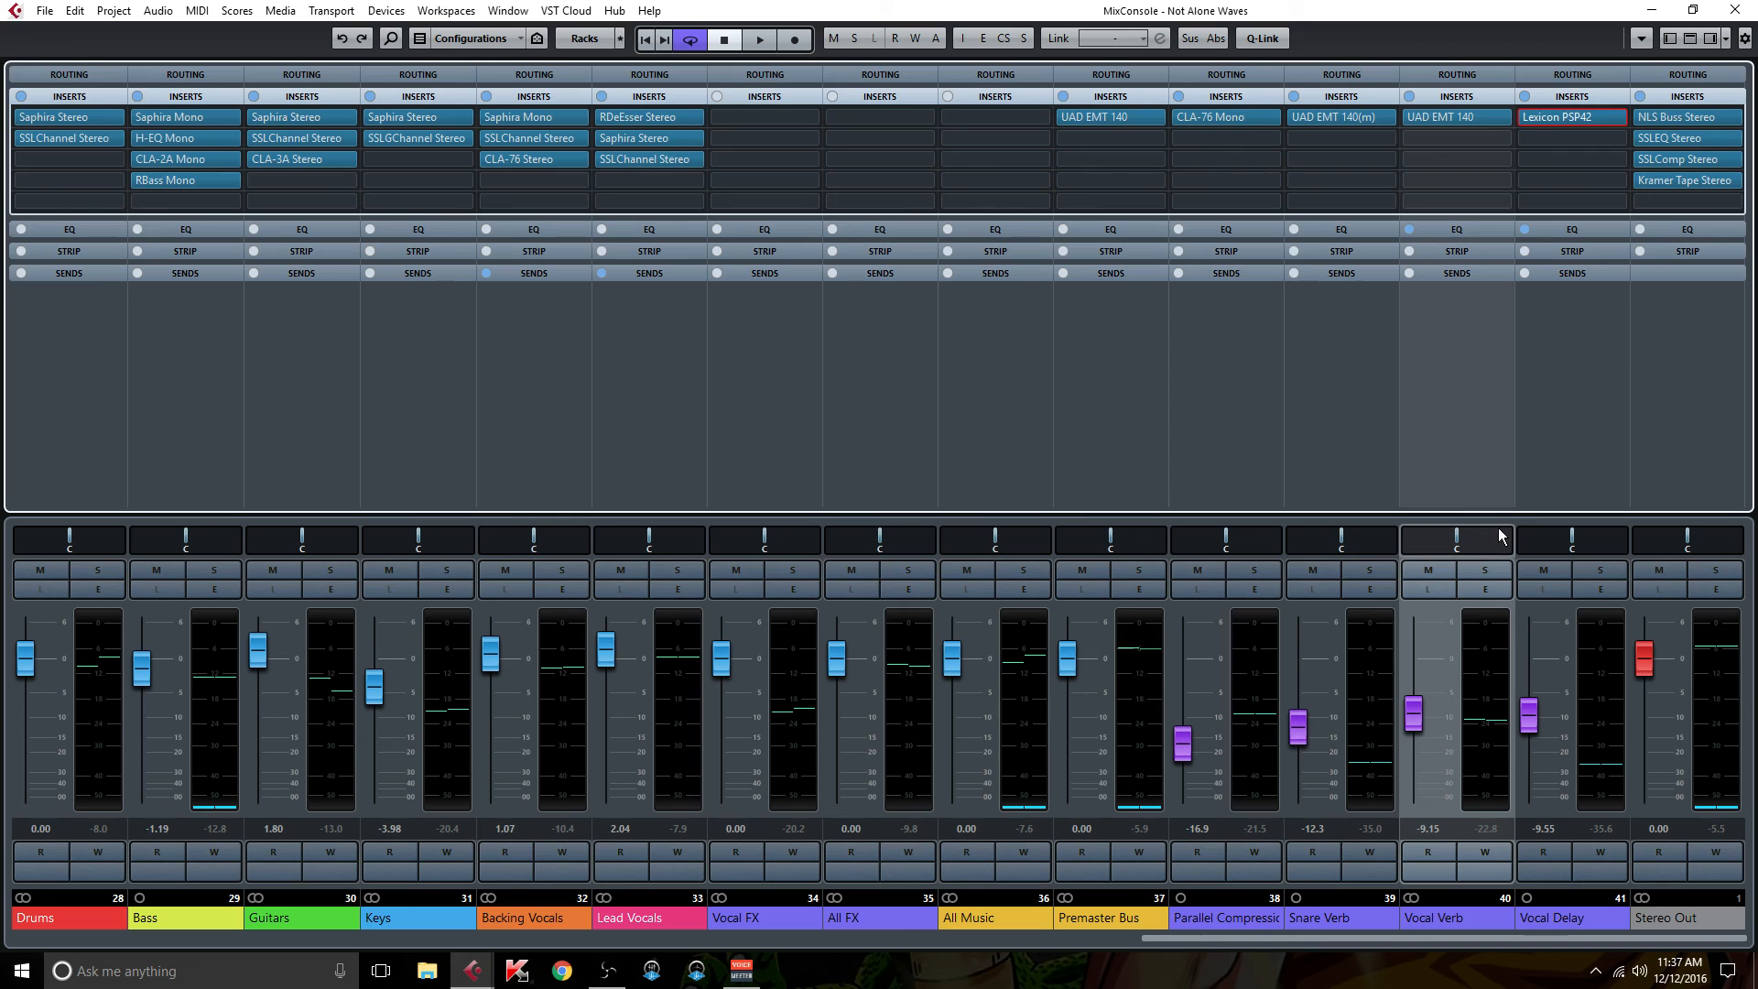
left_click(1603, 588)
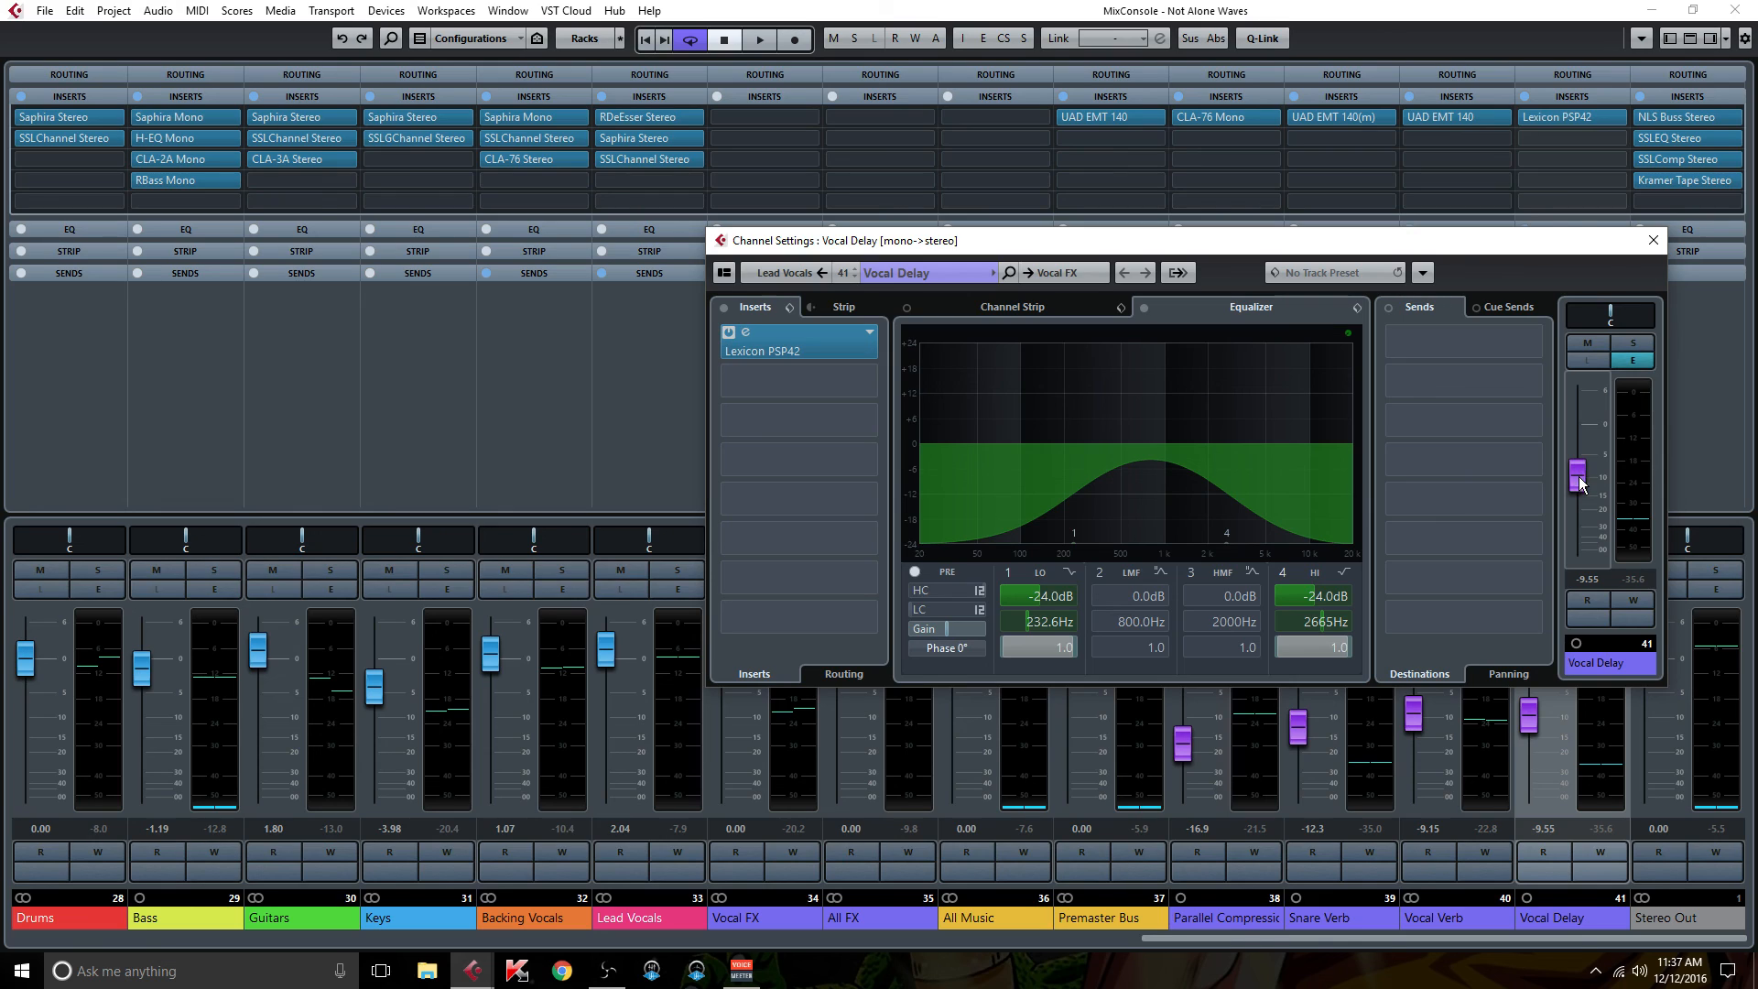
left_click(1648, 241)
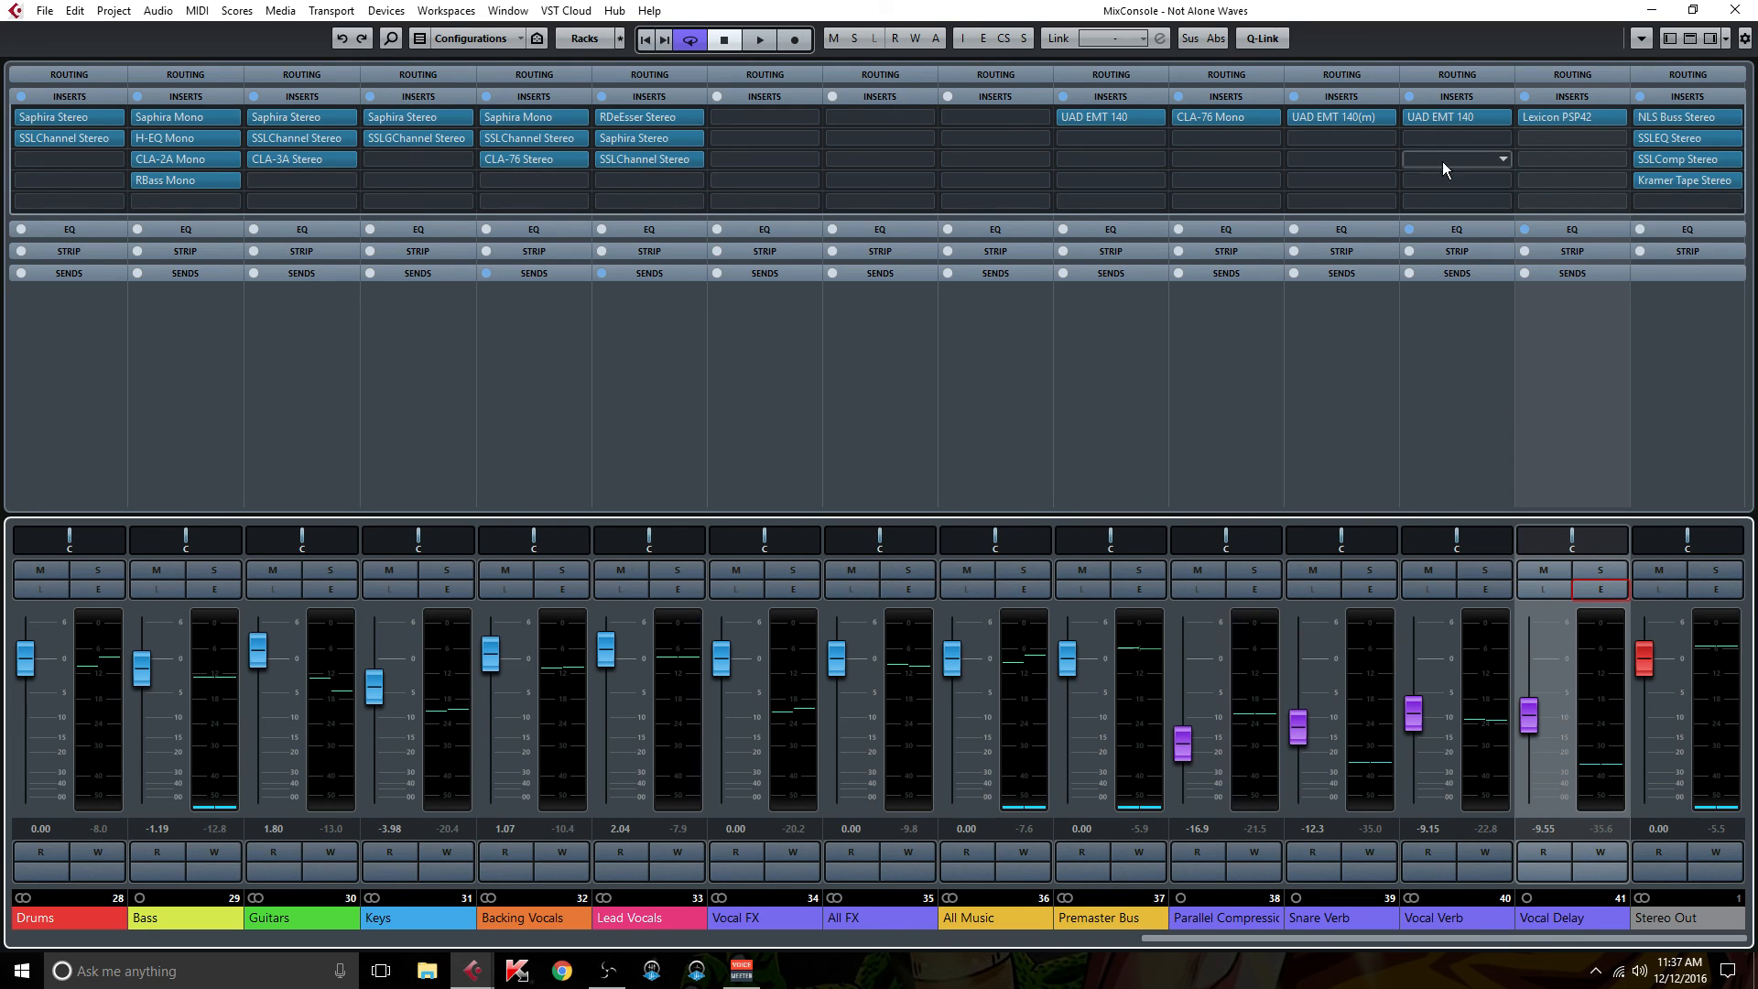
- Check the UAD EMT 140 settings on the Vocal Verb channel again and close the plugin
left_click(1442, 117)
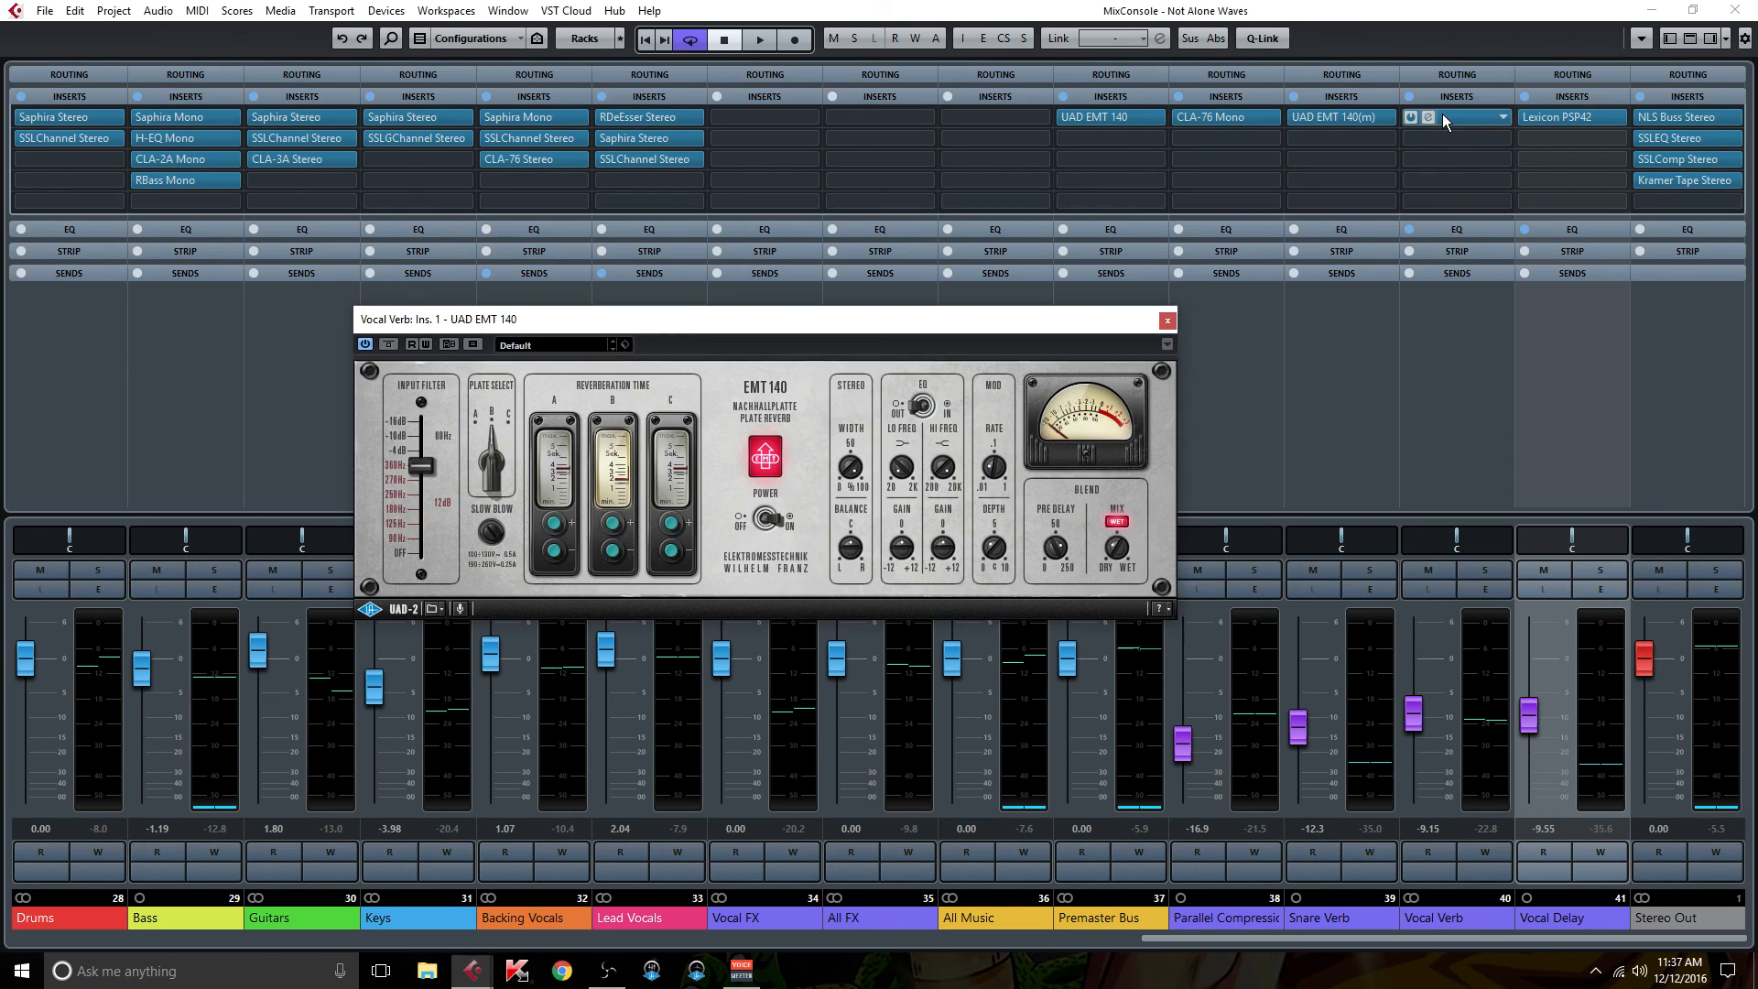
left_click(1167, 319)
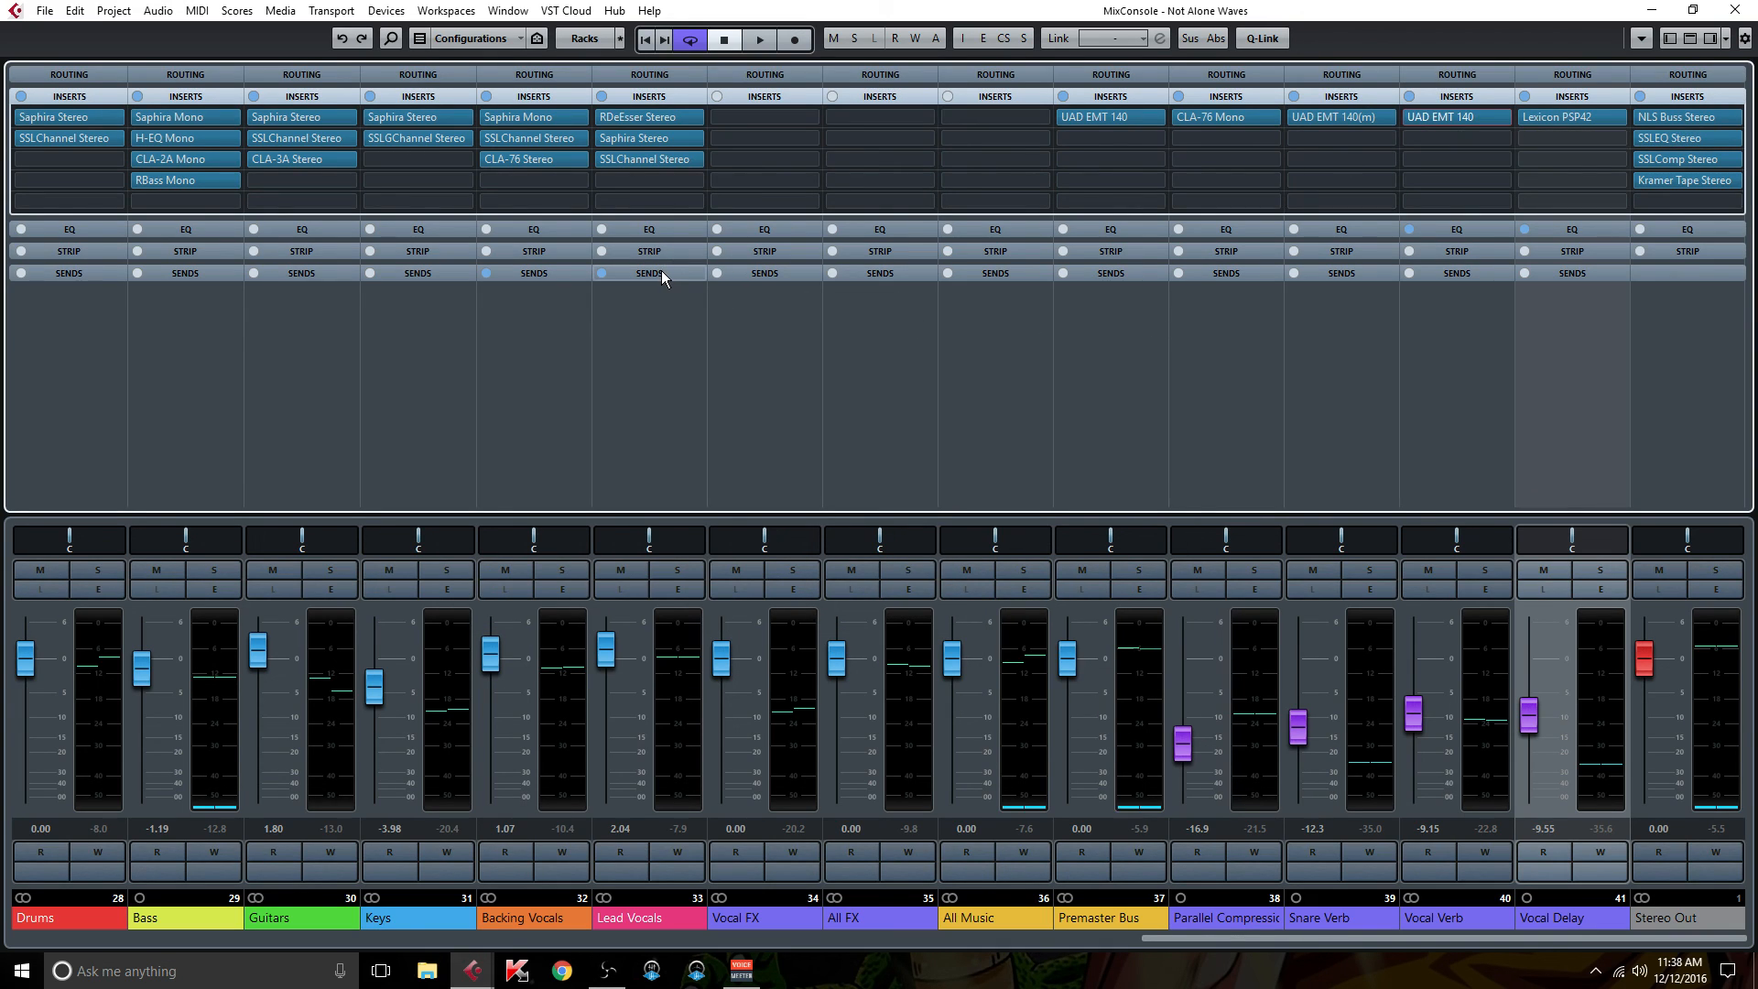
mouse_move(651, 166)
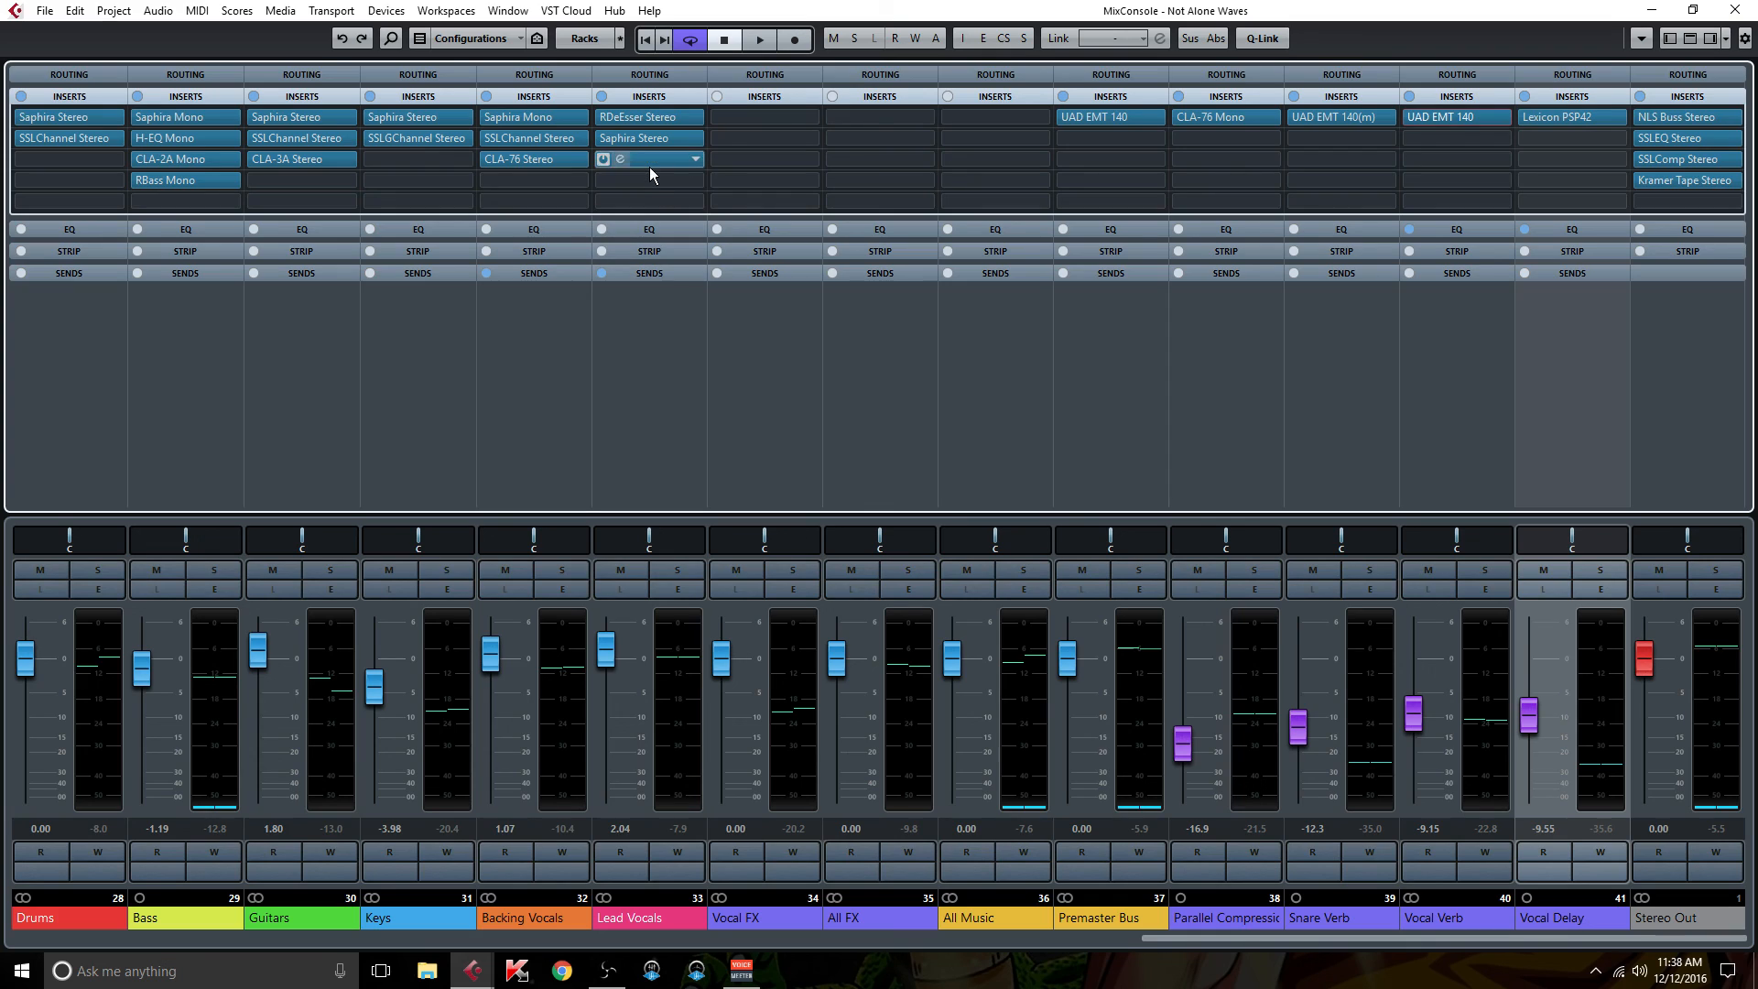